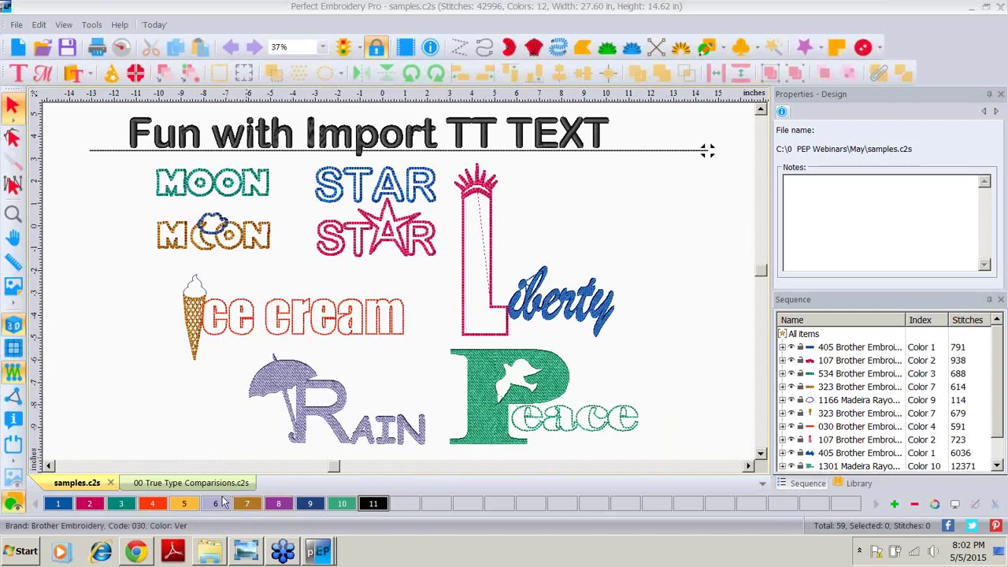
Switch to Windows Photo Viewer and look through the images about TrueType fonts
click(247, 553)
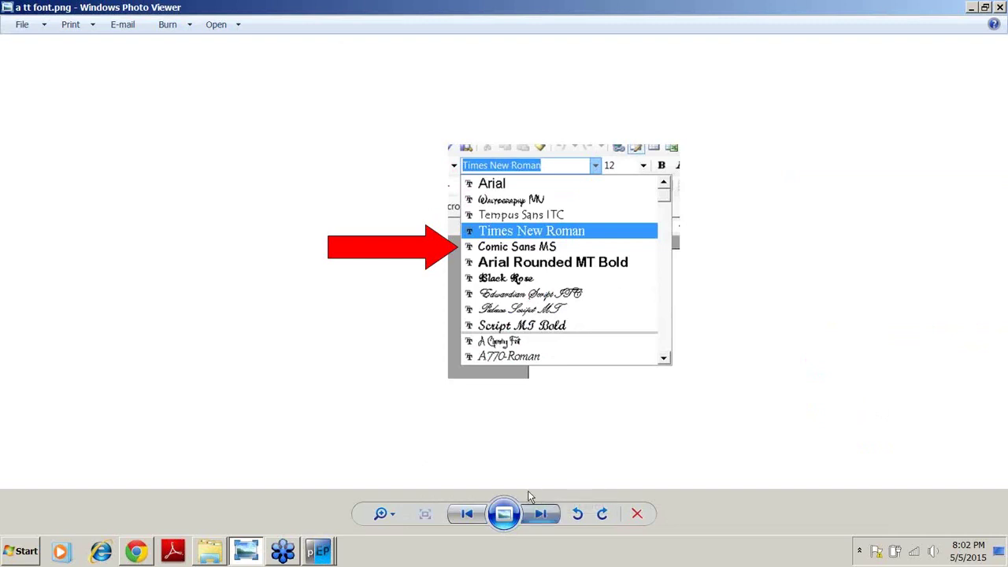
key(Right)
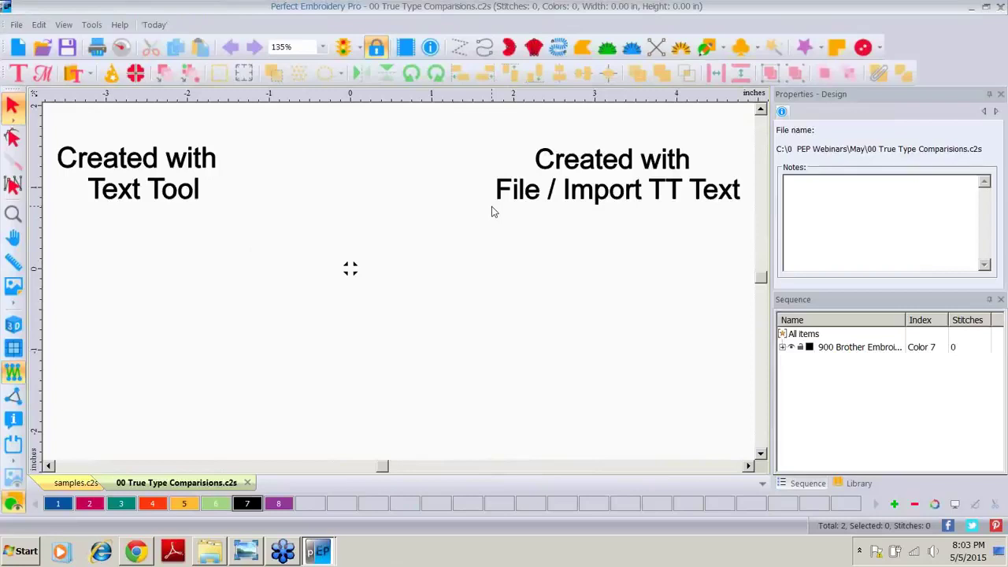
Place the letter "A" with the Text tool under the "Created with Text Tool" note and colour it with blue thread colour 1
click(17, 78)
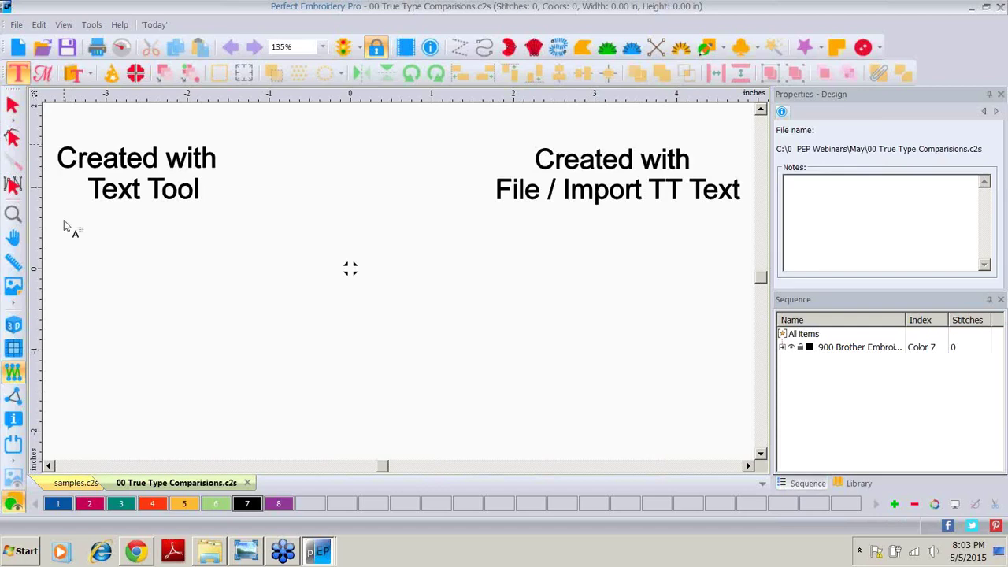
click(92, 254)
text(A)
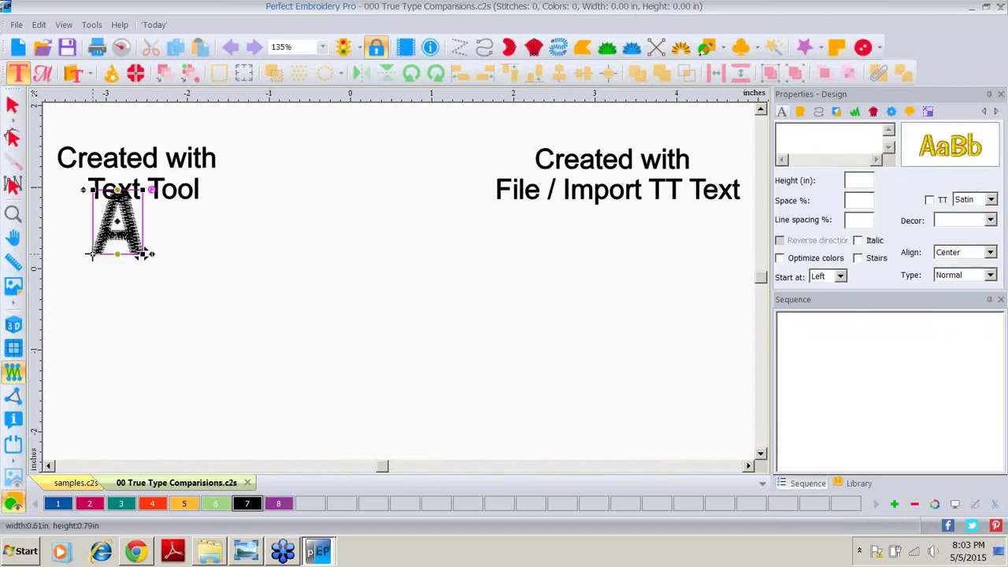
key(Return)
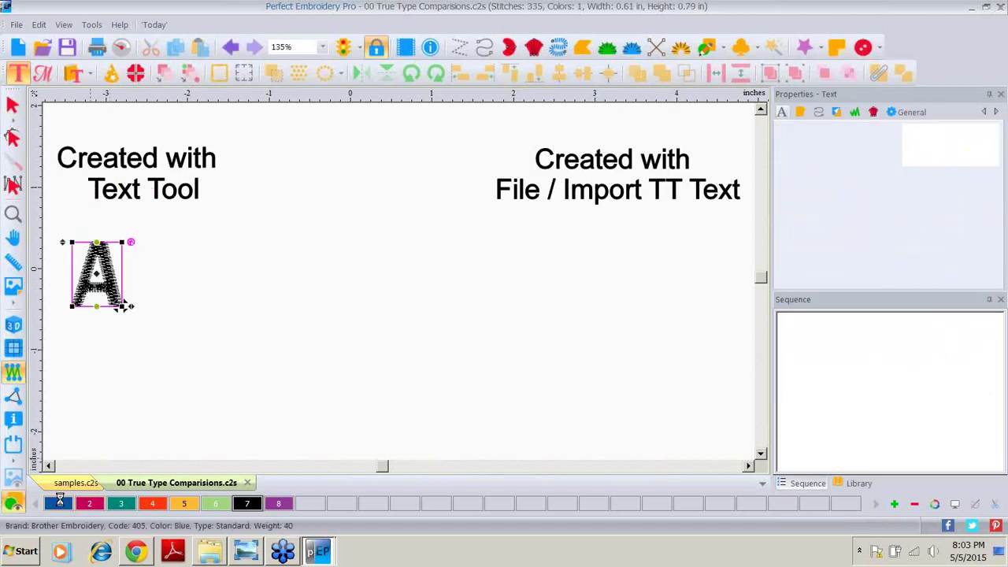
click(59, 501)
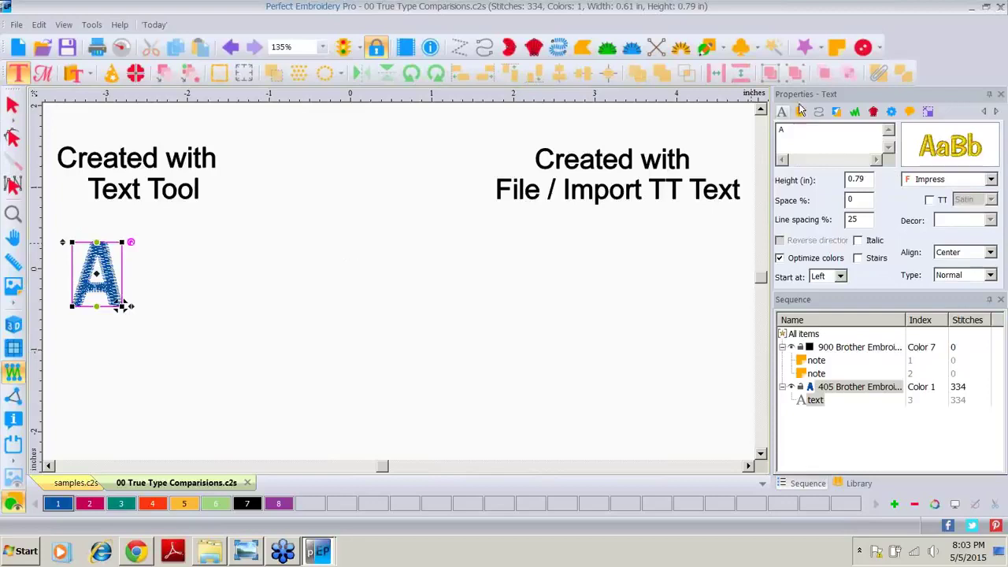
Replace the letter "A" with the text "Fireworls" and apply the change
click(794, 132)
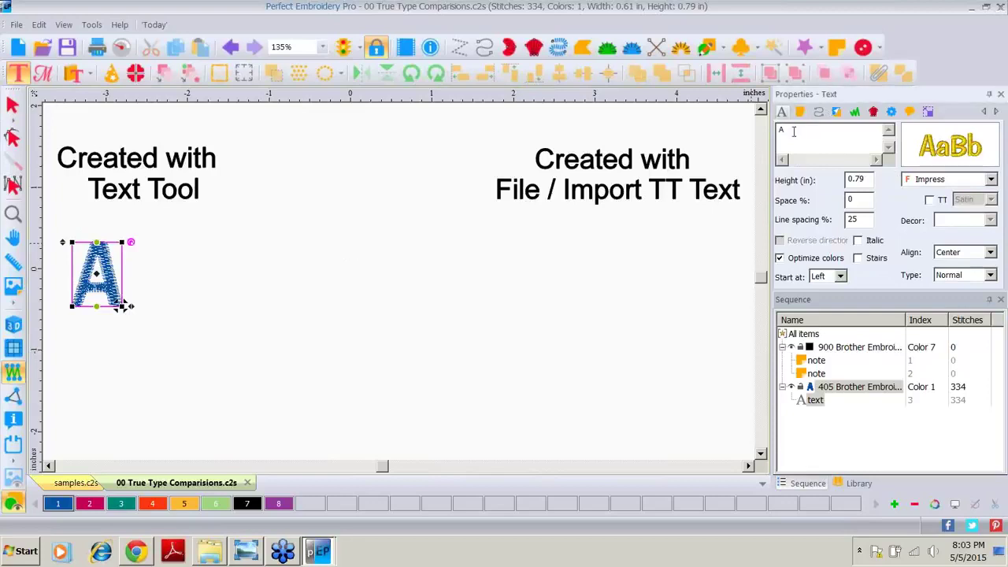
key(BackSpace)
text(Fireworks)
drag(875, 305, 877, 313)
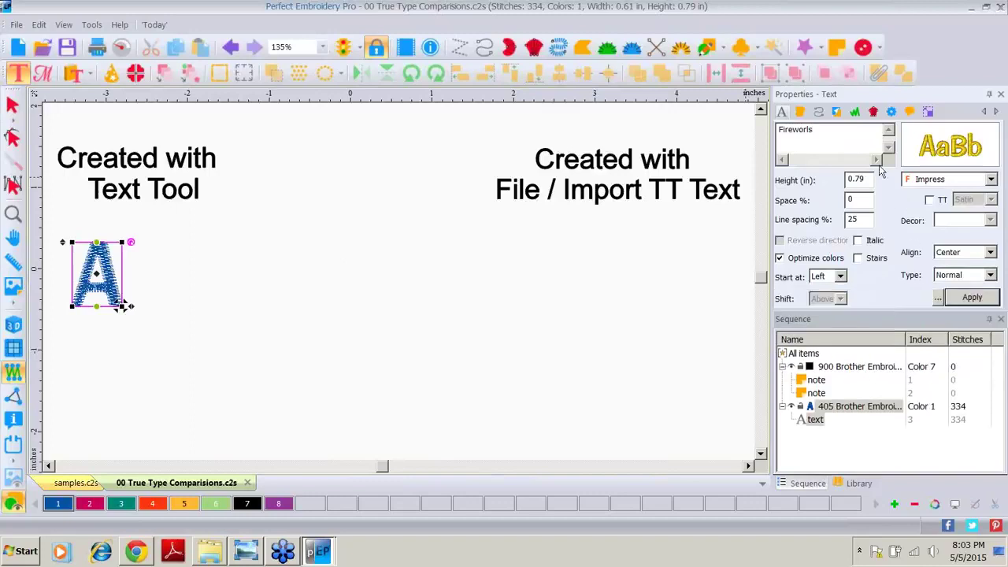
click(969, 299)
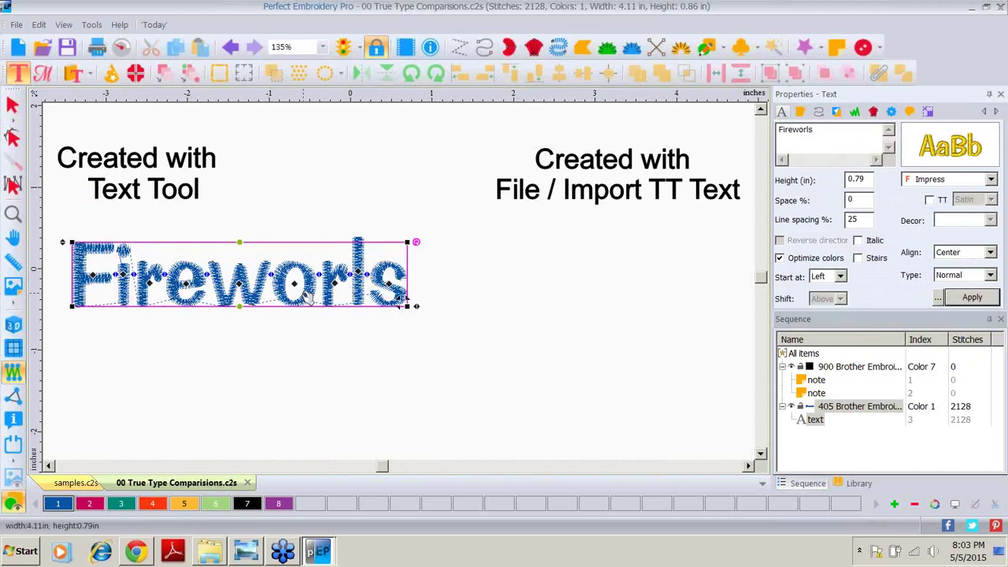
Resize the lettering proportionally to a height of 0.5 in and move it directly beneath the "Created with Text Tool" note
click(930, 114)
double_click(863, 154)
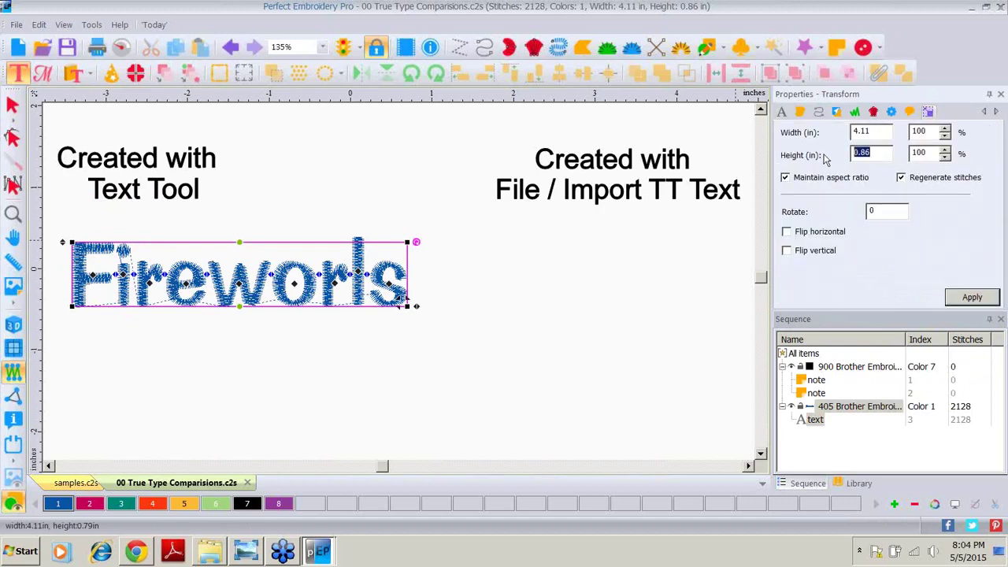
text(.5)
click(969, 297)
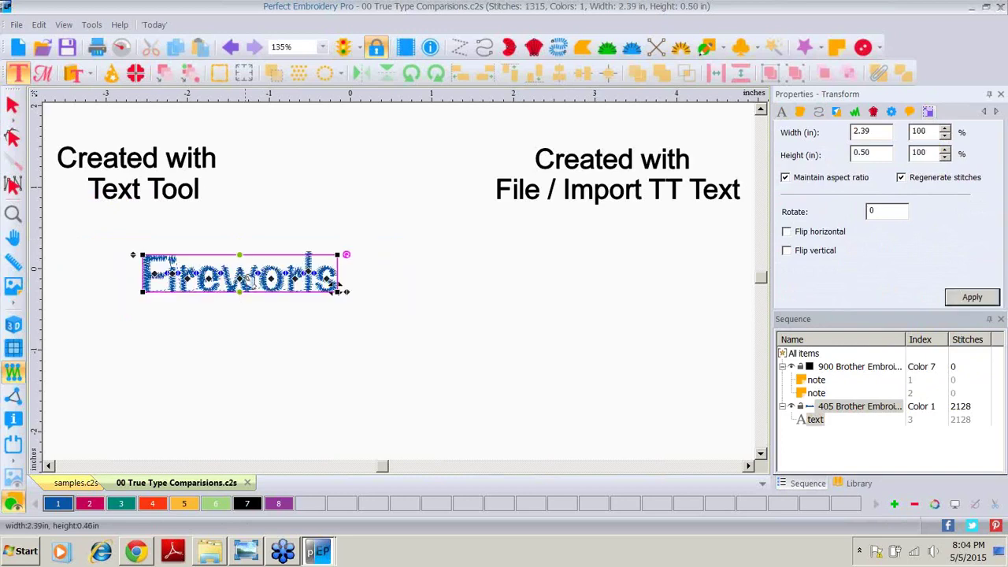
drag(248, 277, 193, 270)
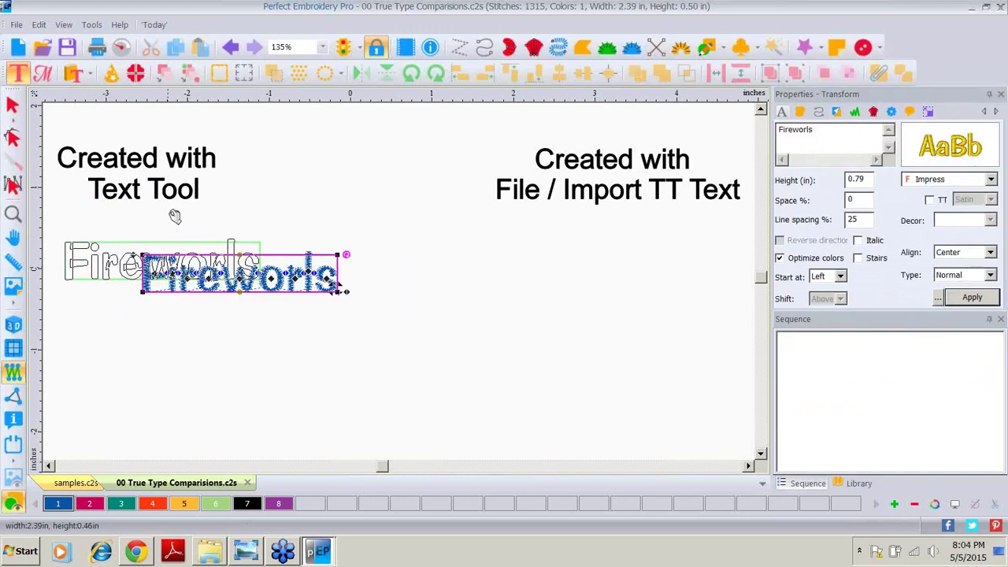
key(Escape)
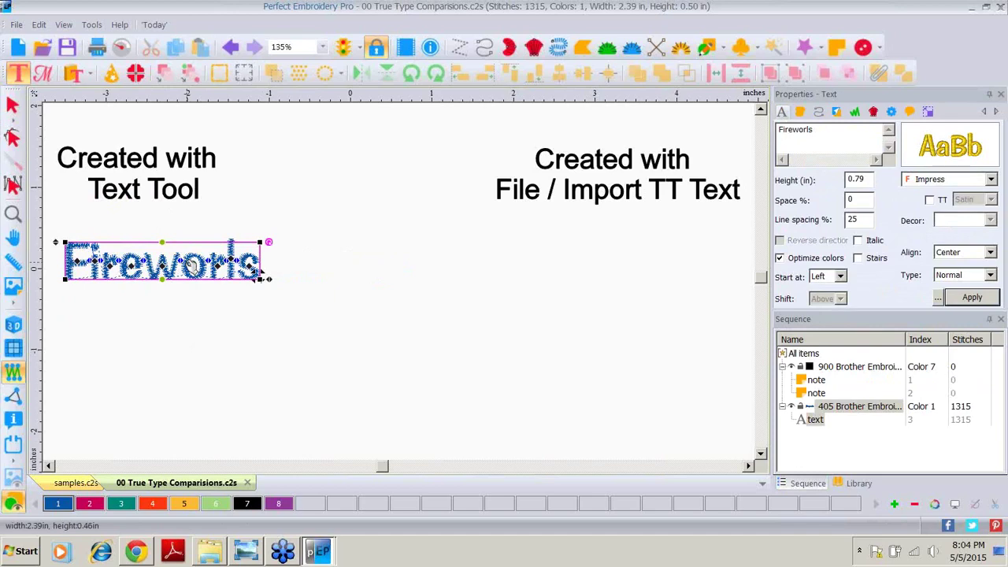
click(13, 105)
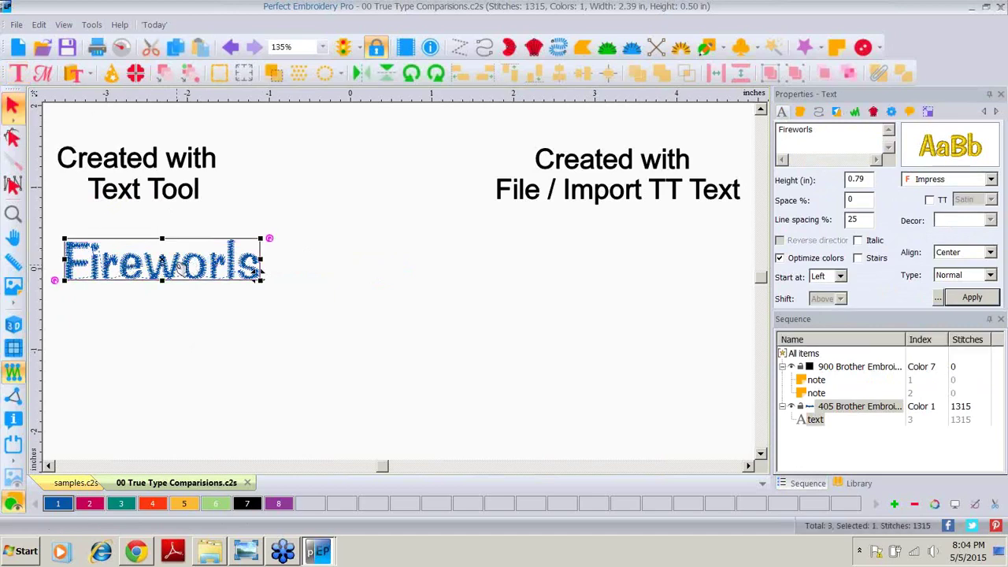
Turn on the 3D stitch view and correct the lettering's spelling to "Fireworks"
key(t)
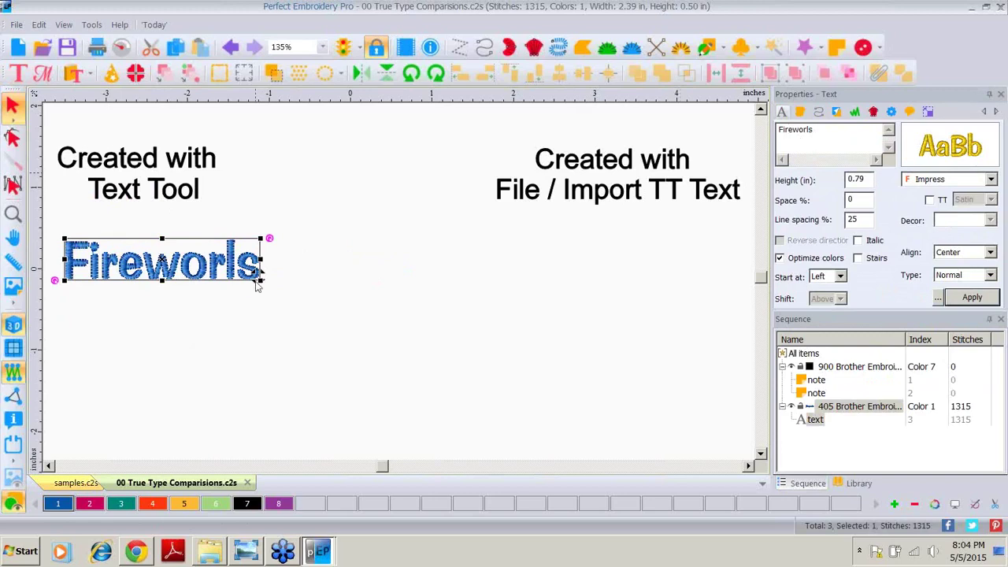
click(819, 130)
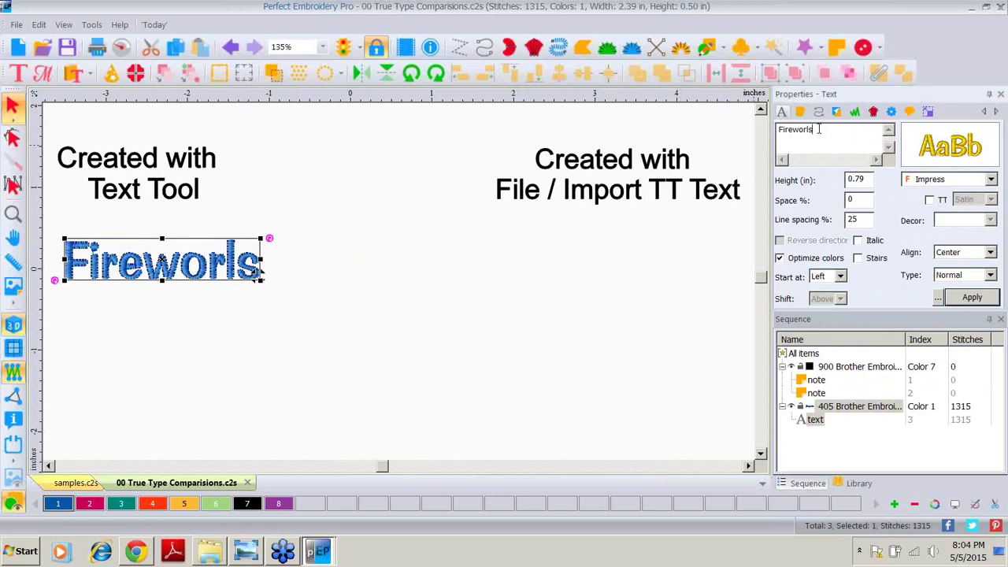
key(BackSpace)
text(ks)
click(968, 297)
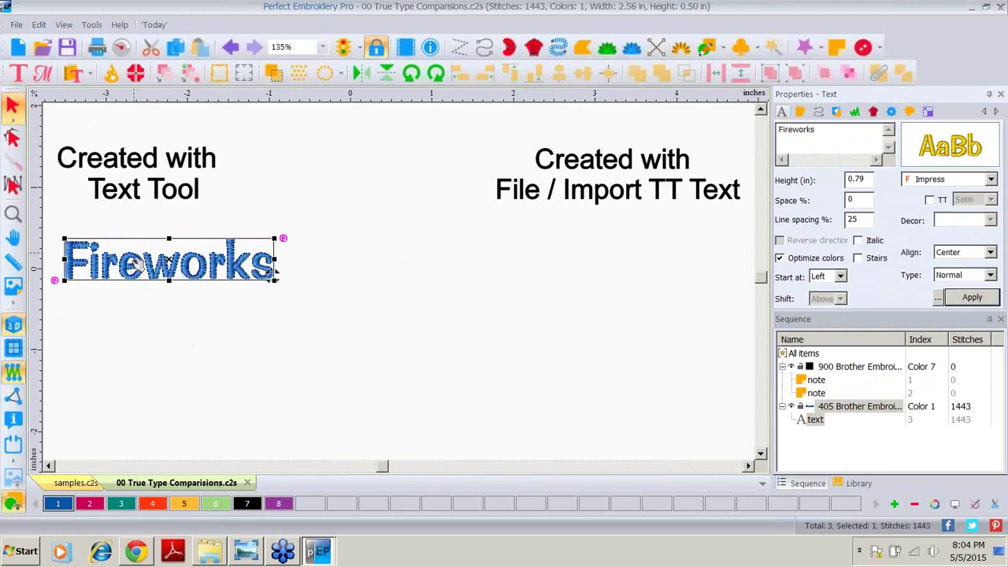
Copy and paste the blue "Fireworks" text, place the copy just below it and recolour it with pink thread colour 2
right_click(134, 268)
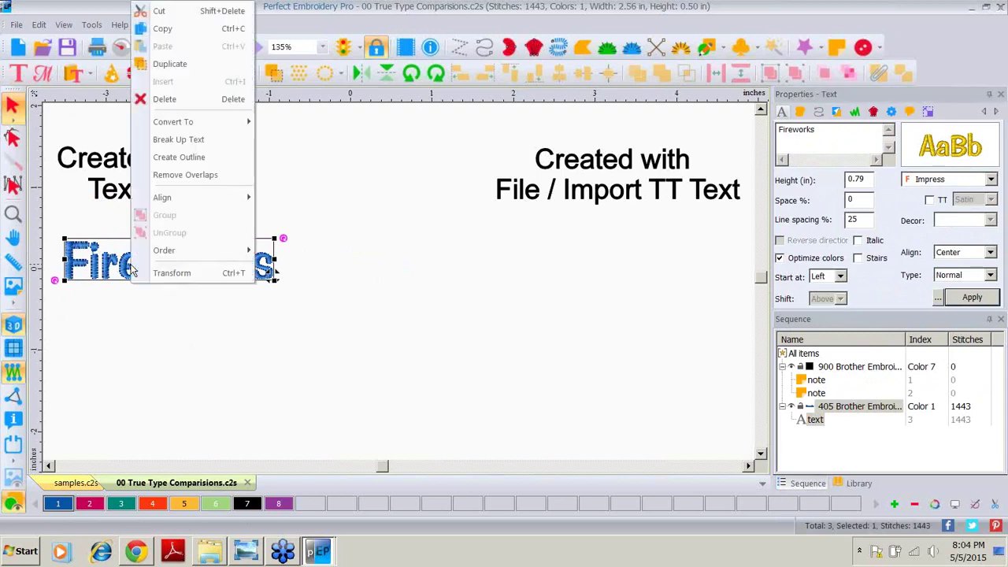
click(190, 30)
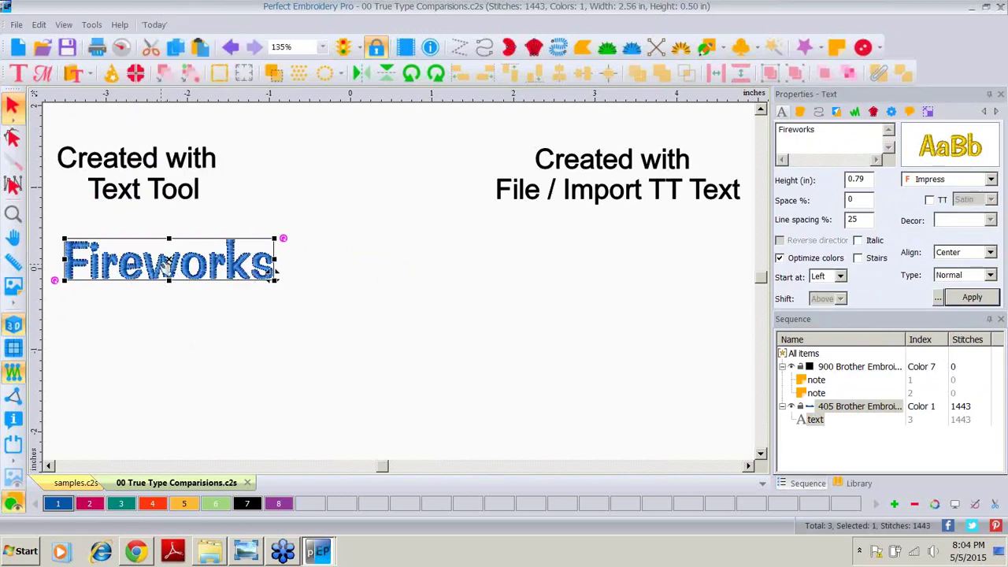
right_click(168, 264)
click(200, 45)
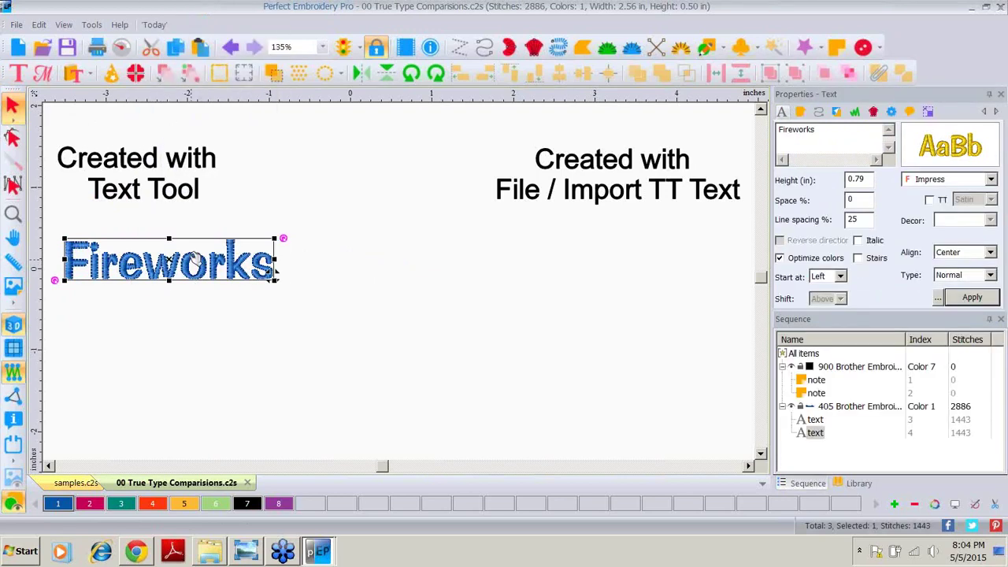
drag(193, 258, 162, 339)
click(89, 504)
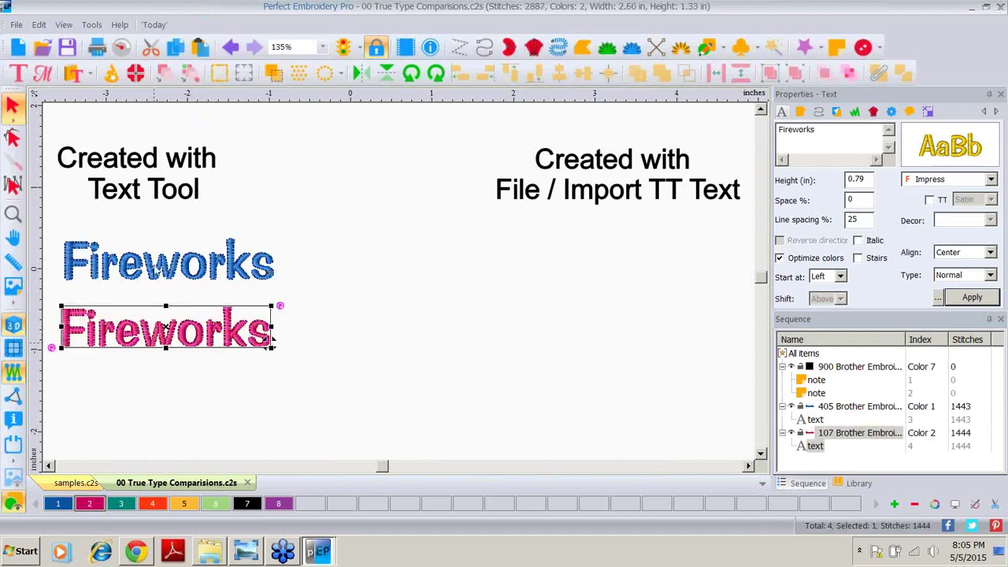
Paste a third "Fireworks" below the pink one, recolour it with green thread colour 3 and deselect it
right_click(271, 339)
click(186, 42)
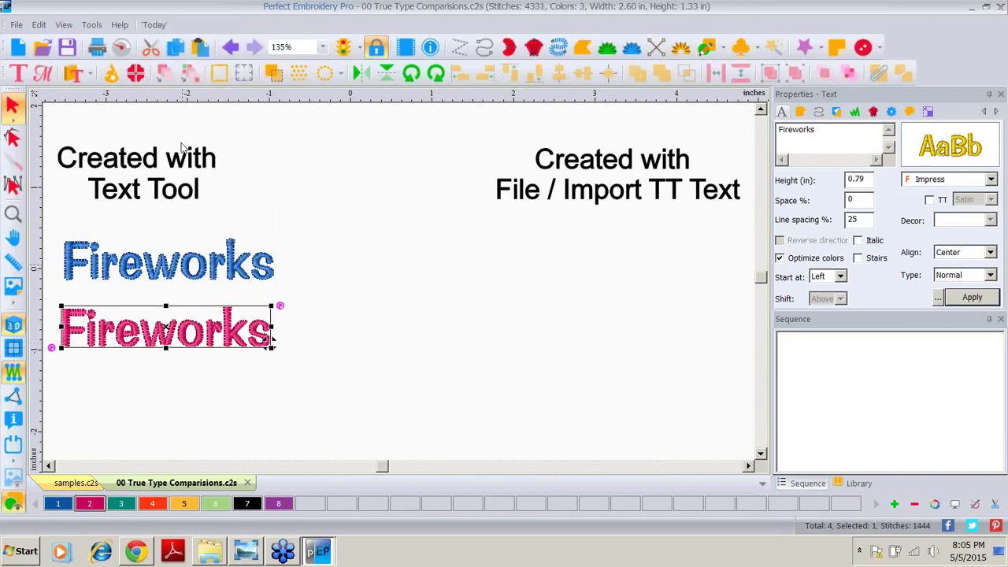
drag(276, 265, 272, 404)
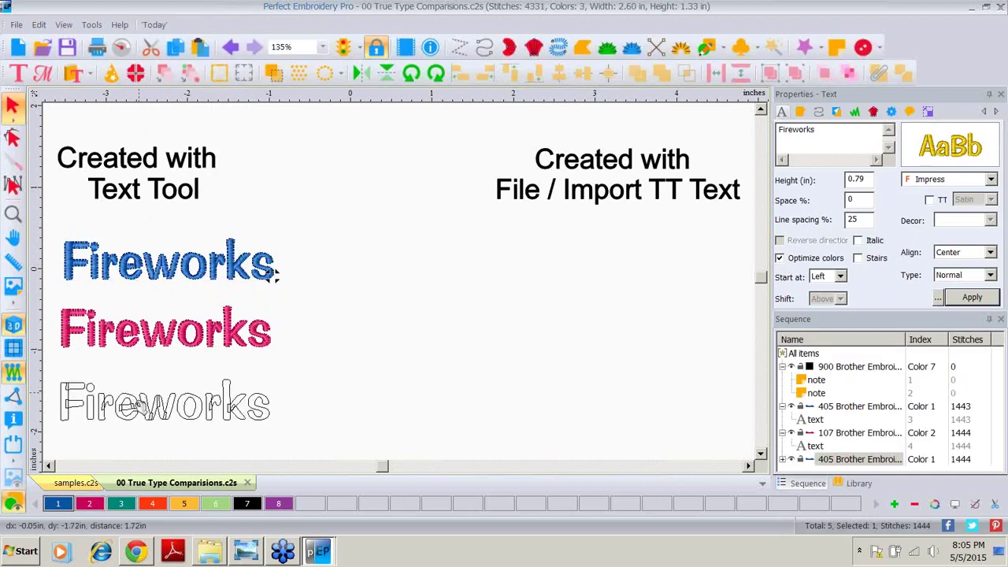
right_click(135, 402)
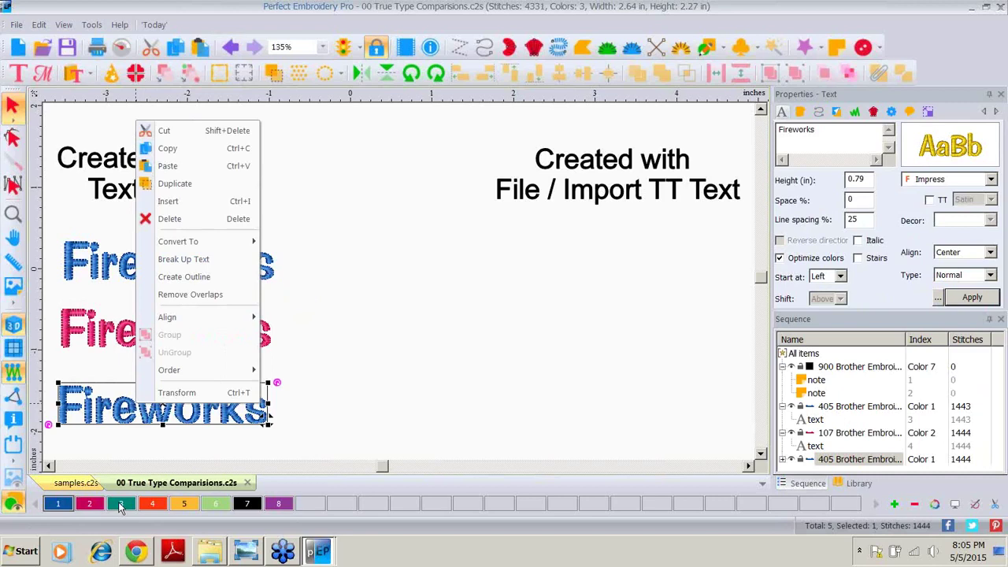
click(120, 504)
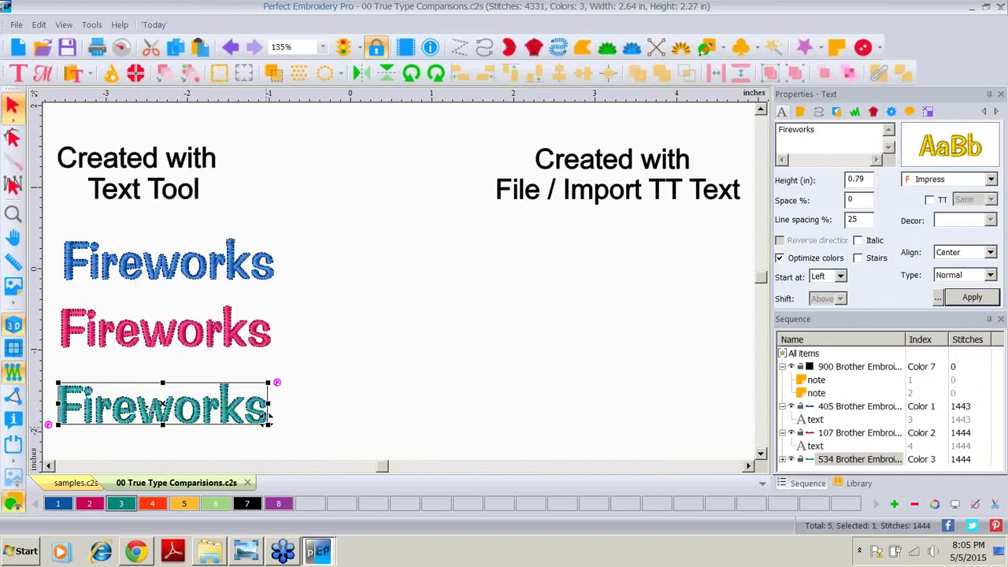
click(309, 405)
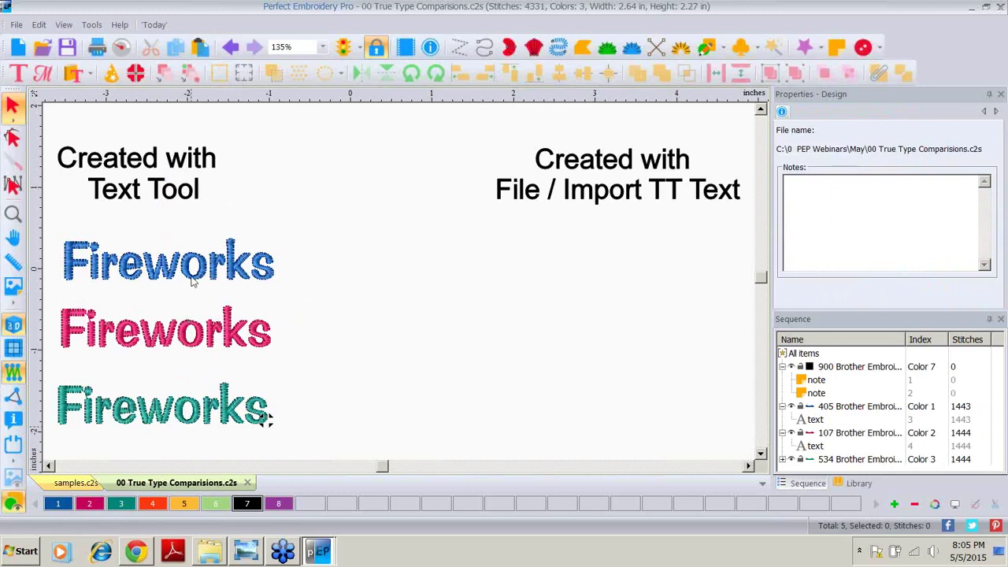
Convert the pink "Fireworks" to a TrueType font, using Arial with the Satin type
click(120, 336)
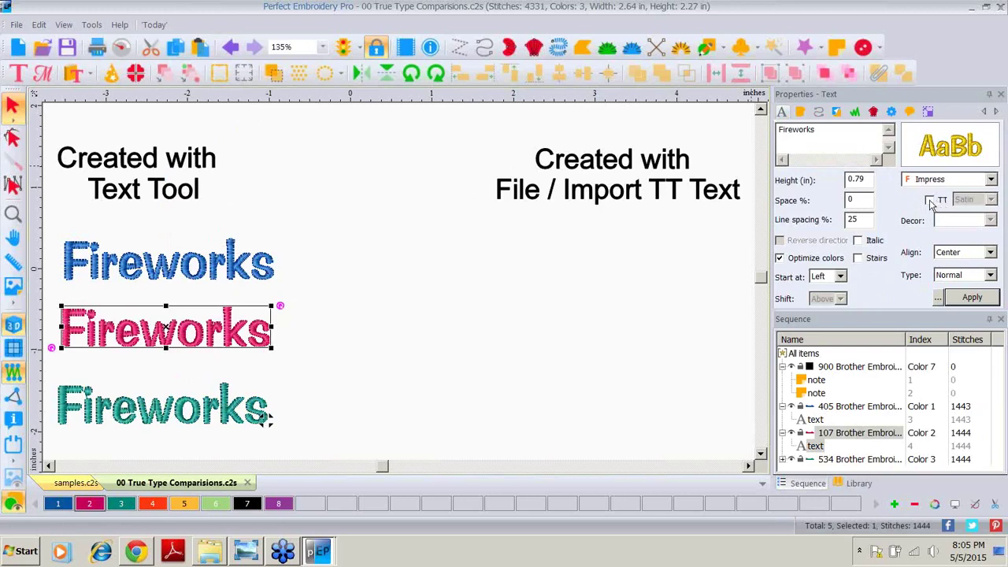
click(931, 200)
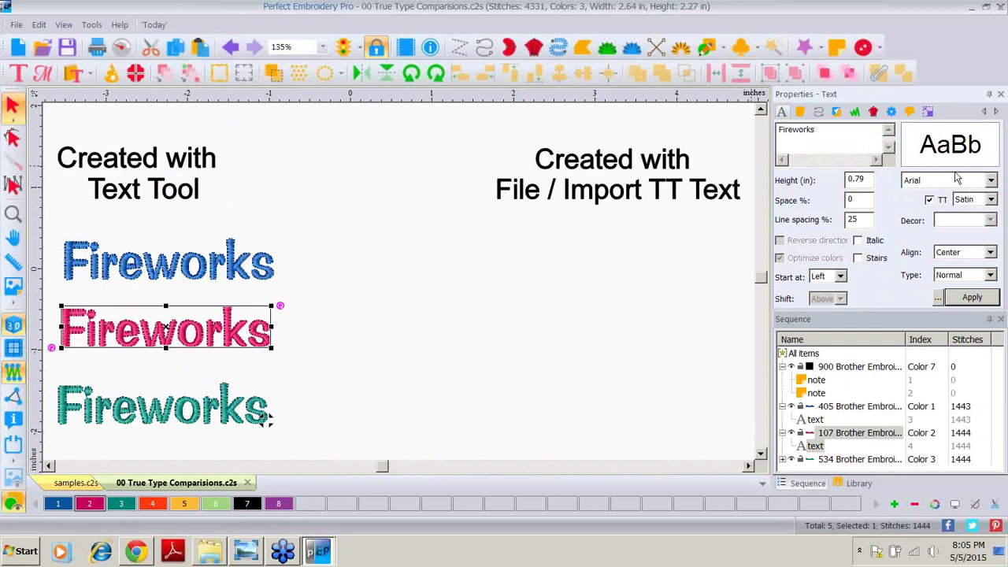
click(972, 299)
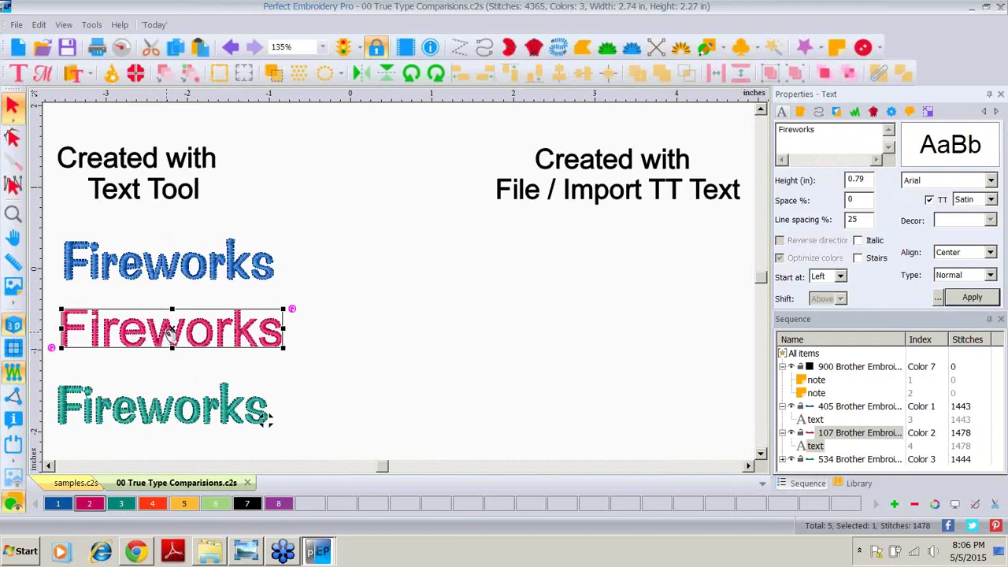
Convert the green "Fireworks" to the TrueType font Arial with the Artwork type
click(144, 420)
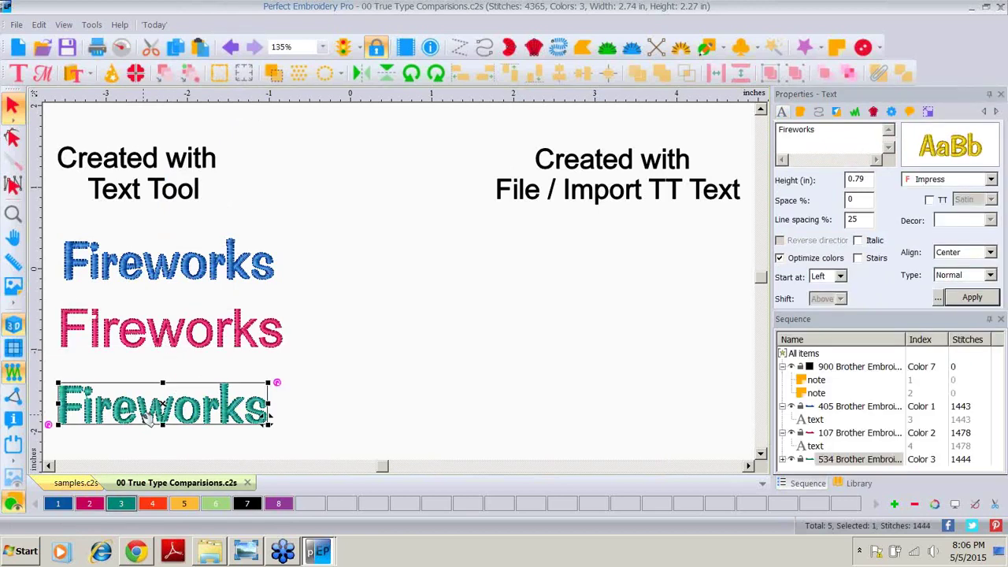
click(930, 201)
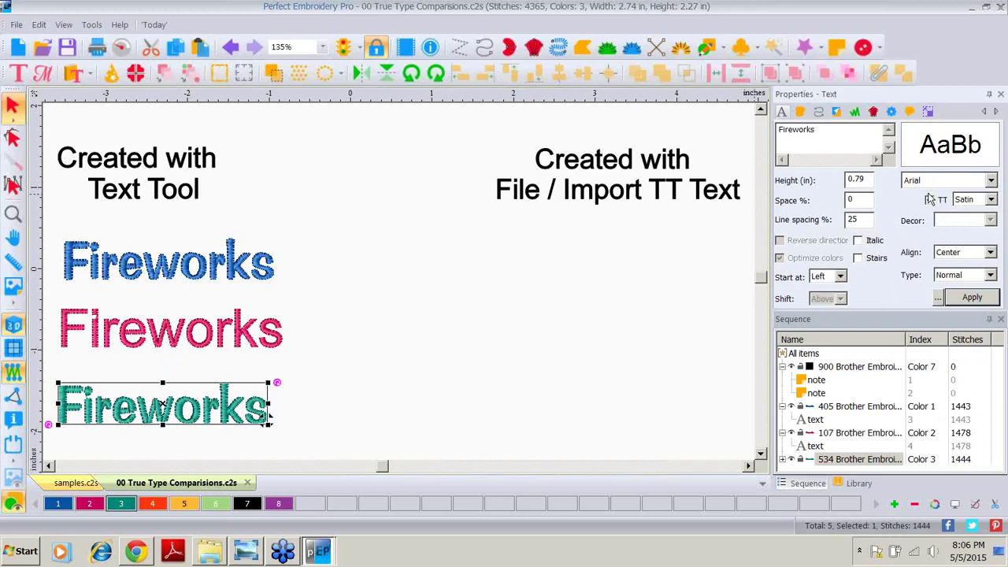
click(992, 200)
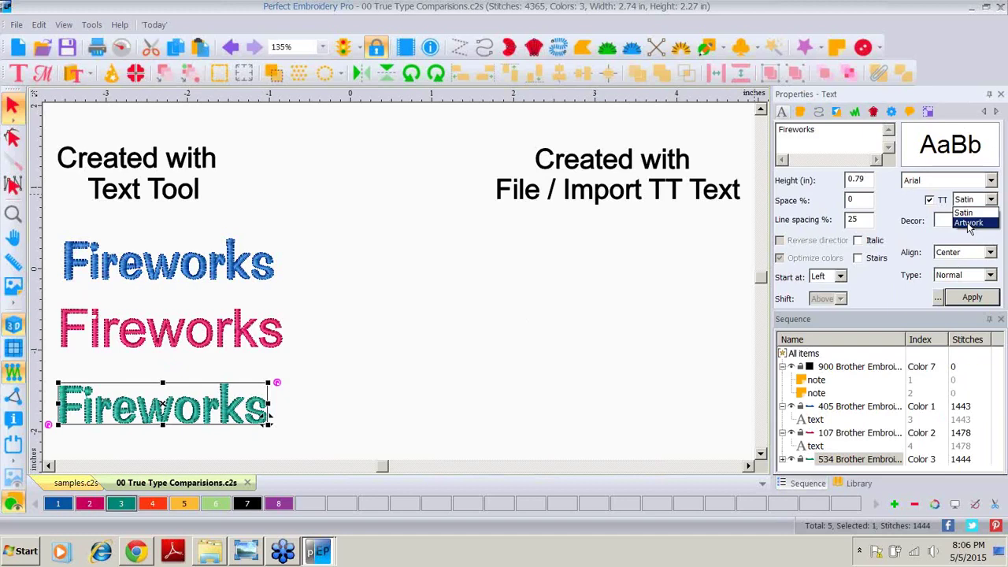
click(969, 224)
click(957, 298)
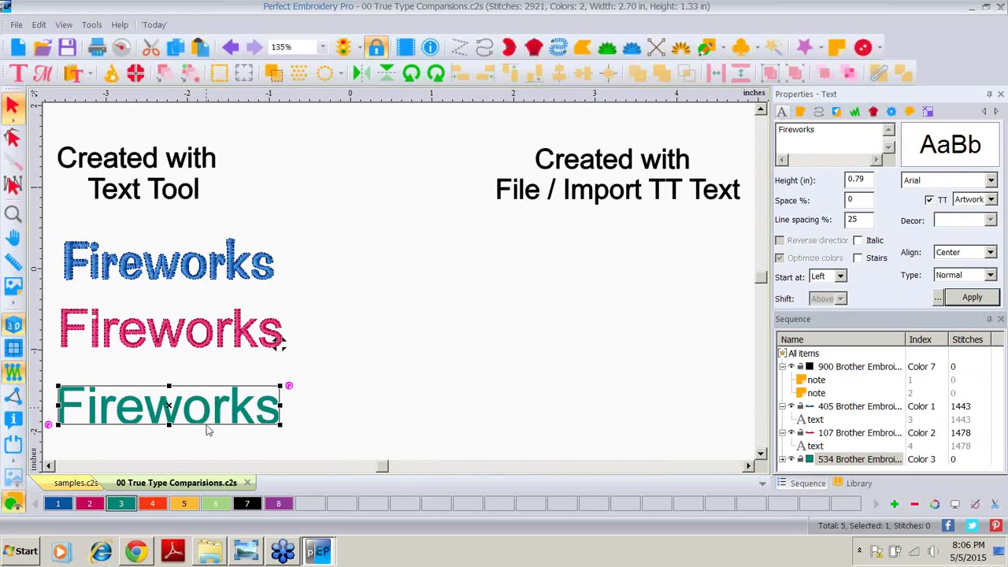
Compare the text properties of the pink satin lettering with those of the green artwork lettering
click(206, 334)
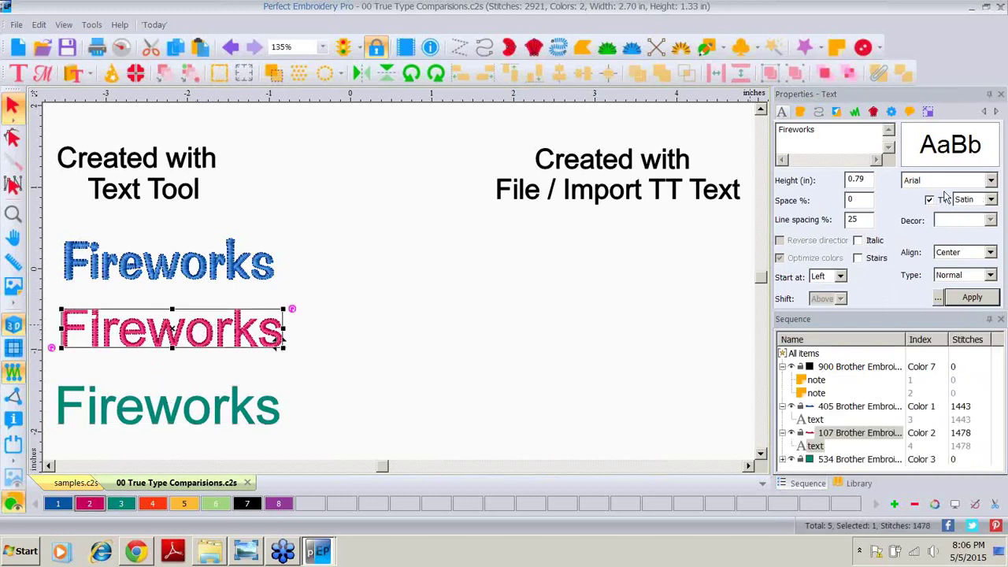
click(155, 423)
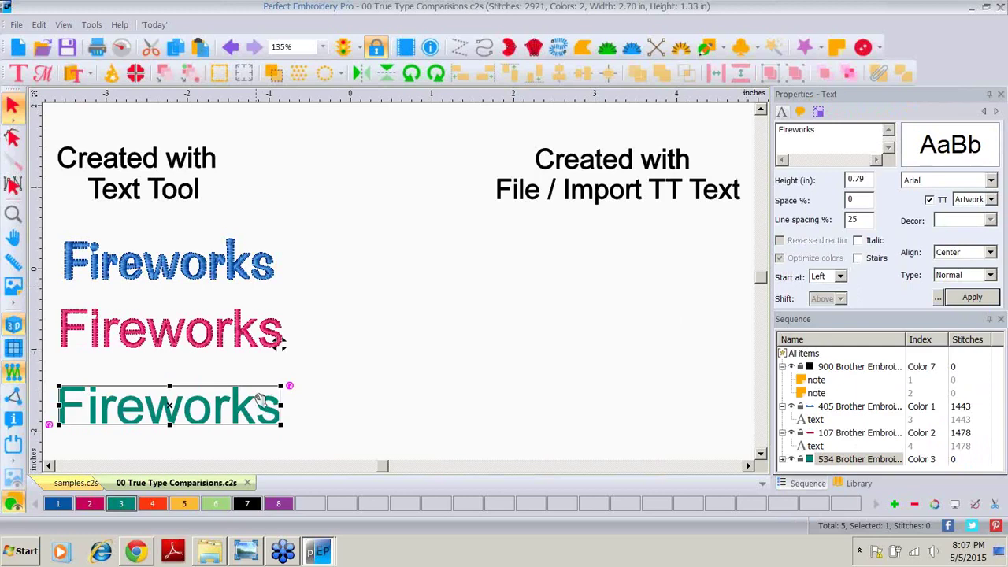
Check the available text layout types for the pink satin lettering and the green artwork lettering, leaving both set to Normal
click(224, 339)
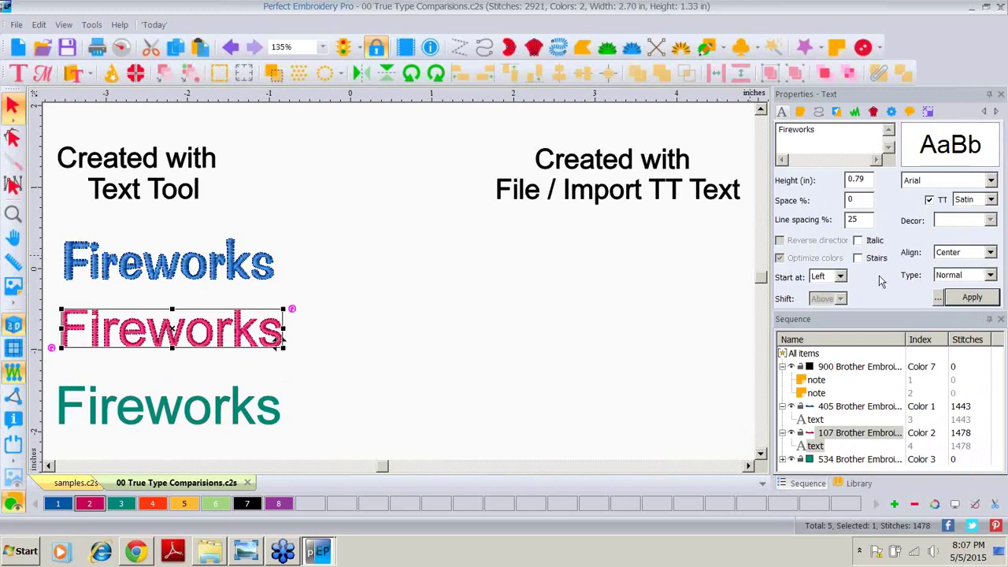
click(991, 276)
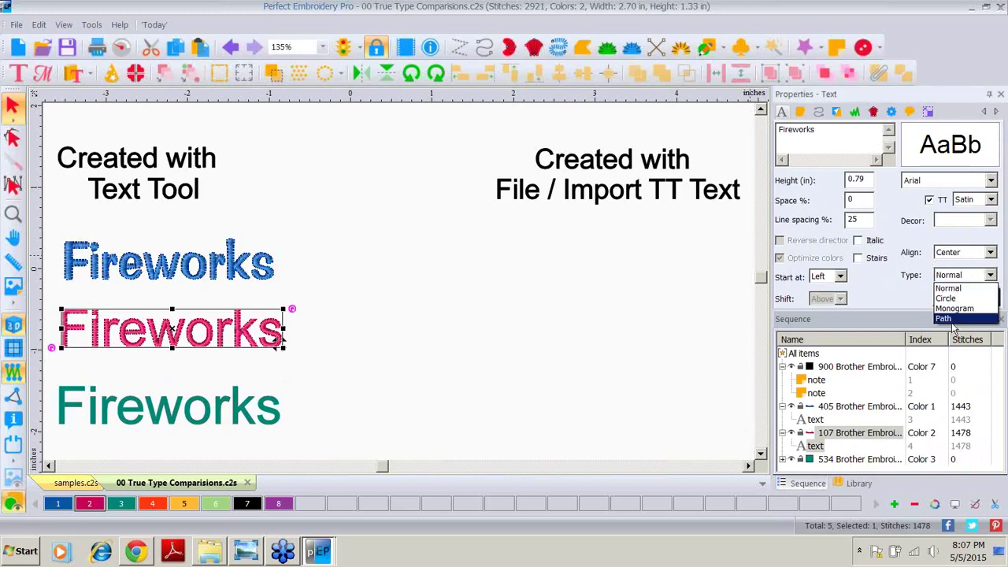
click(948, 275)
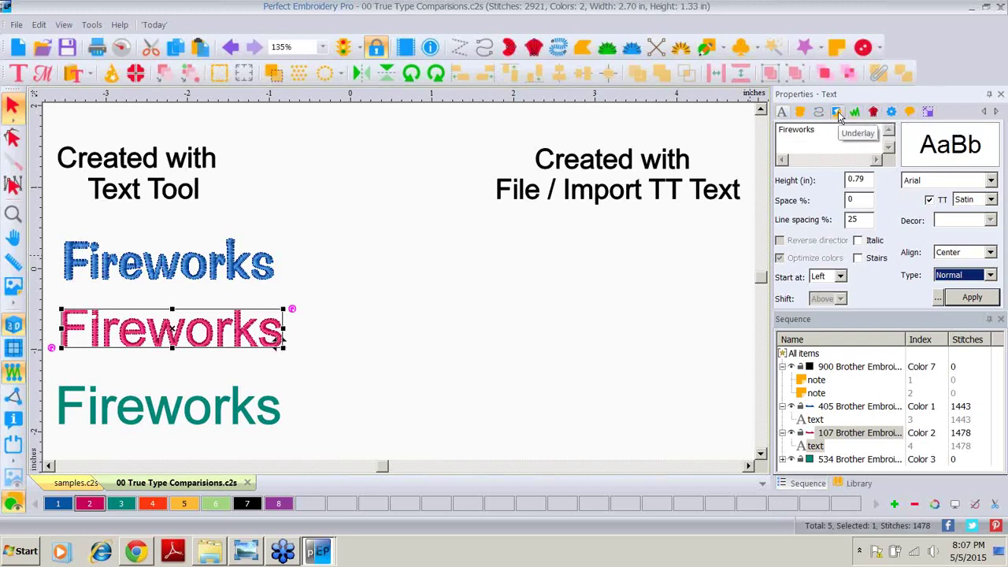
click(167, 408)
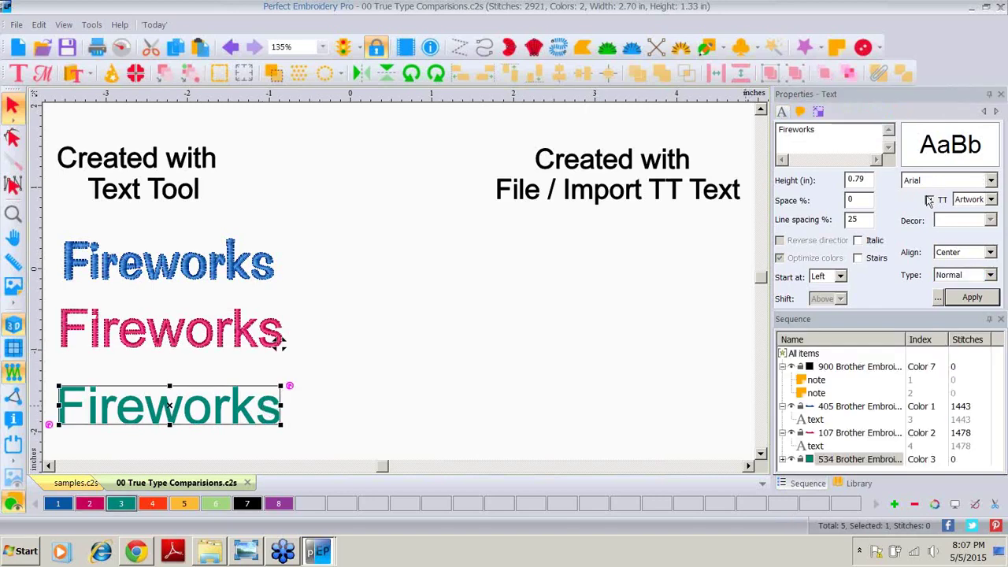
click(966, 274)
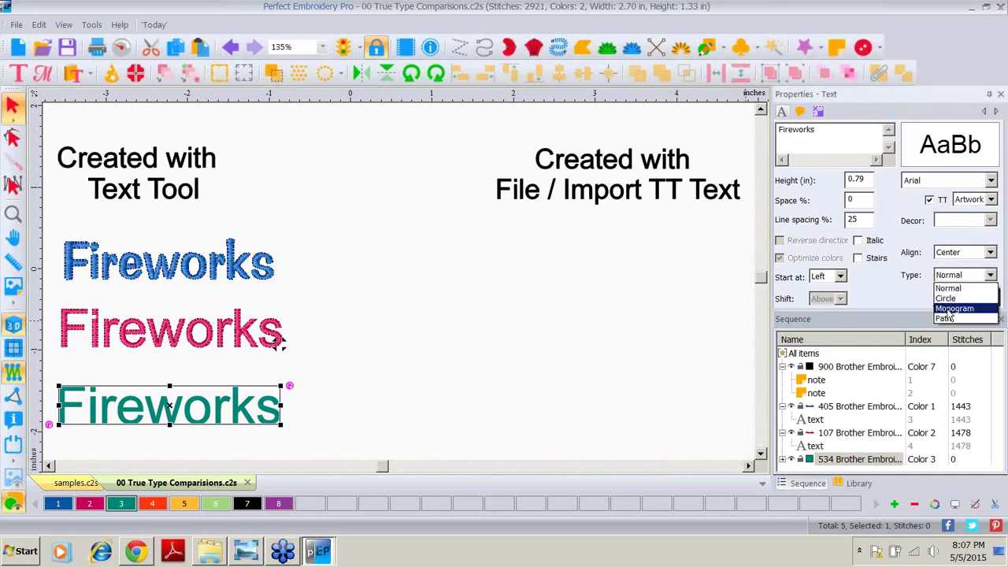
click(897, 285)
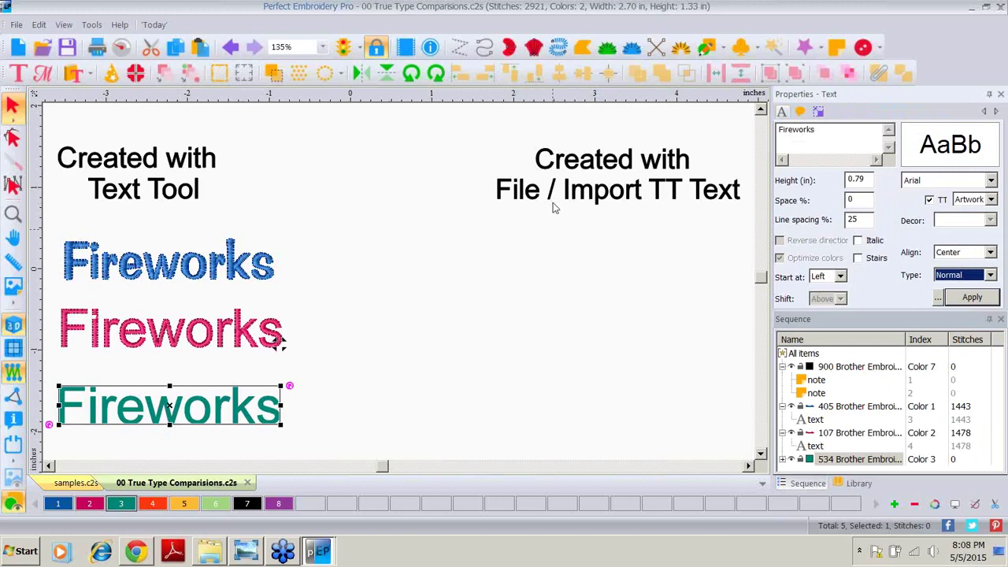
Import the TrueType text "Fireworks" in Arial and place it beneath the "Created with File / Import TT Text" heading
click(16, 25)
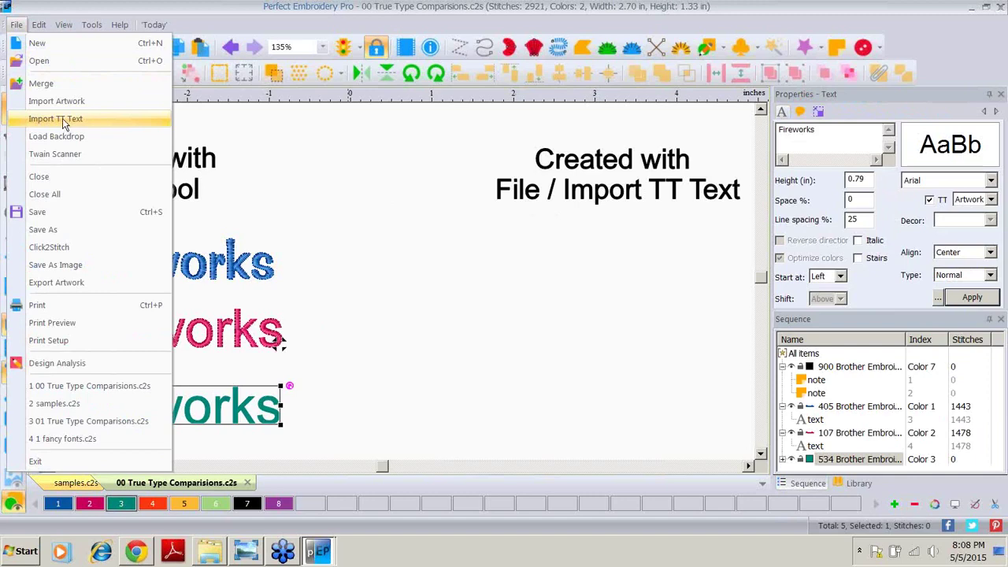
key(Escape)
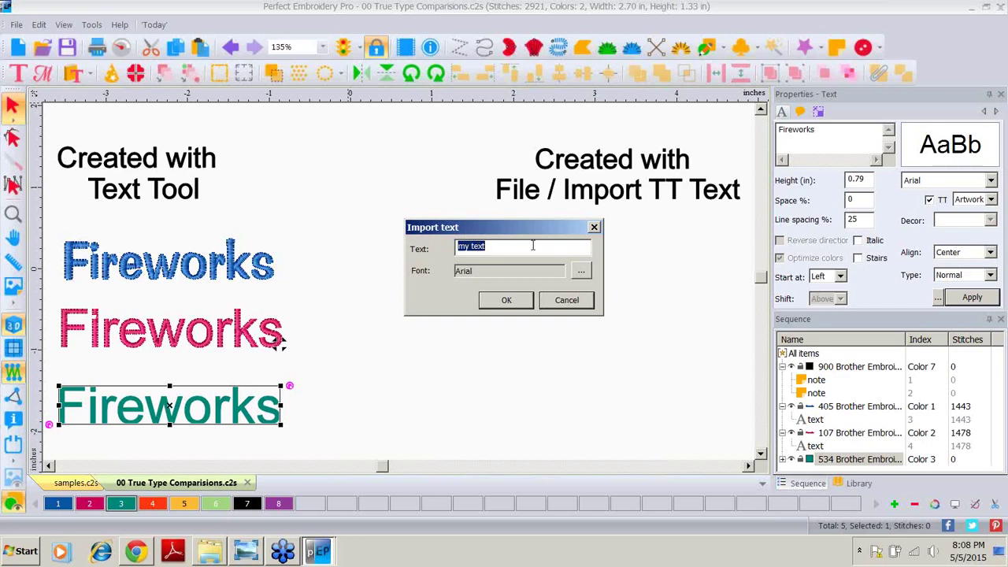
text(Fireworks)
click(504, 301)
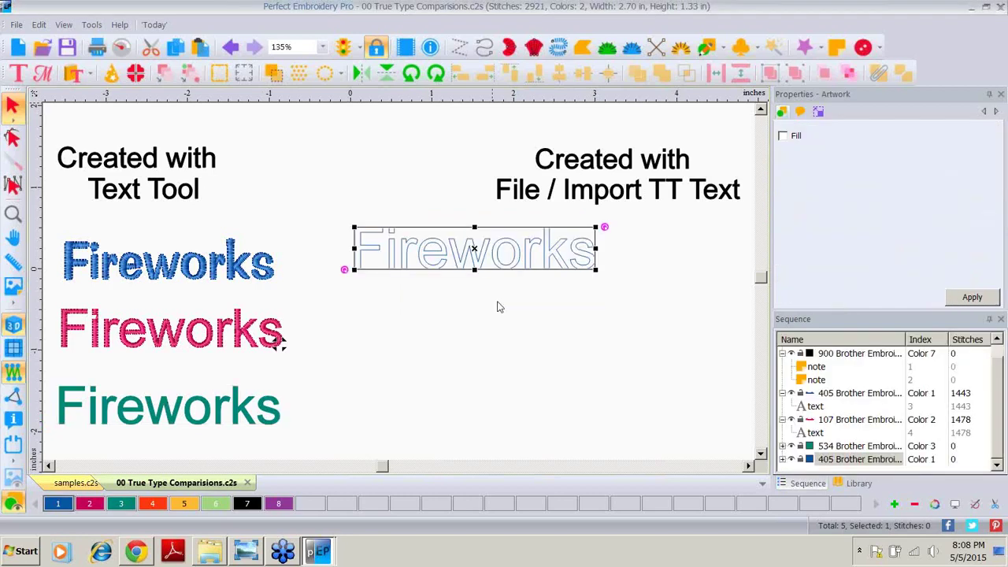
drag(477, 253, 631, 254)
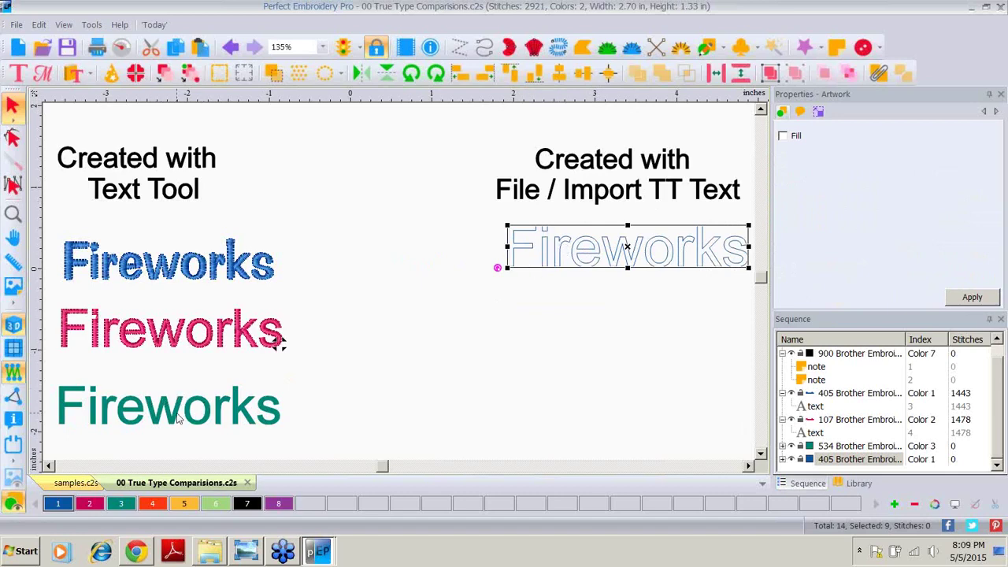
Examine how the imported "Fireworks" is listed in the sequence and inspect several of its letters individually
click(784, 461)
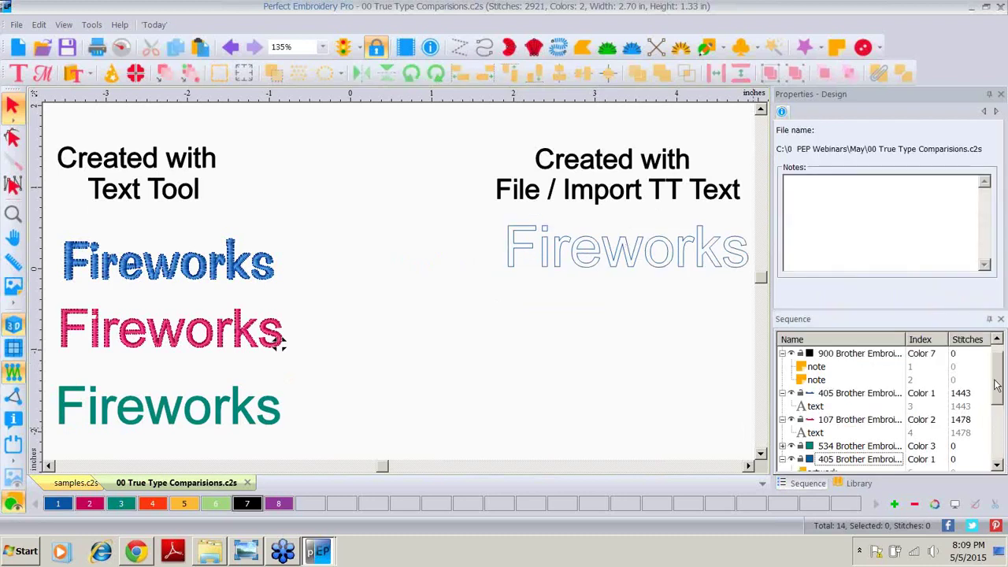
scroll(999, 388, down, 2)
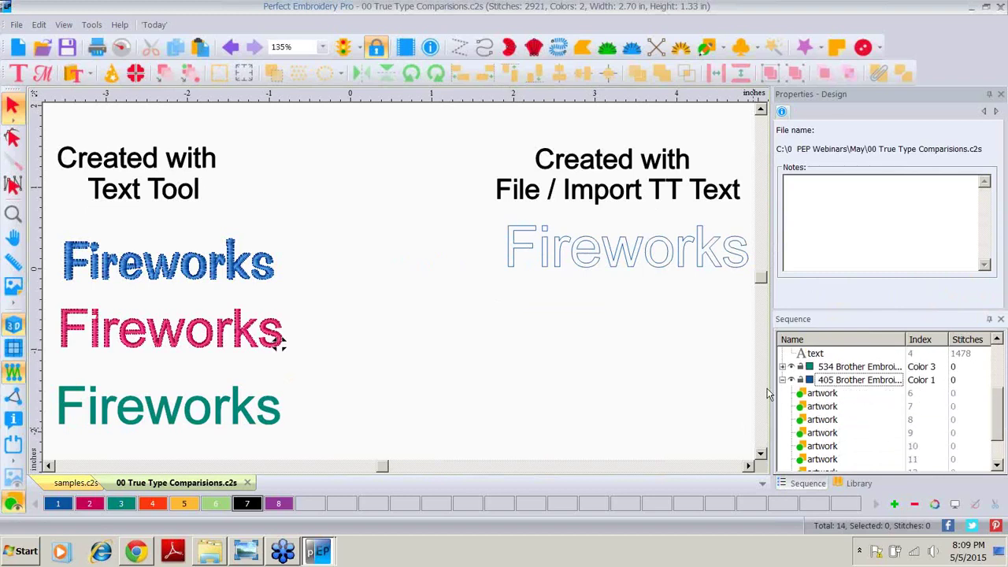
click(510, 259)
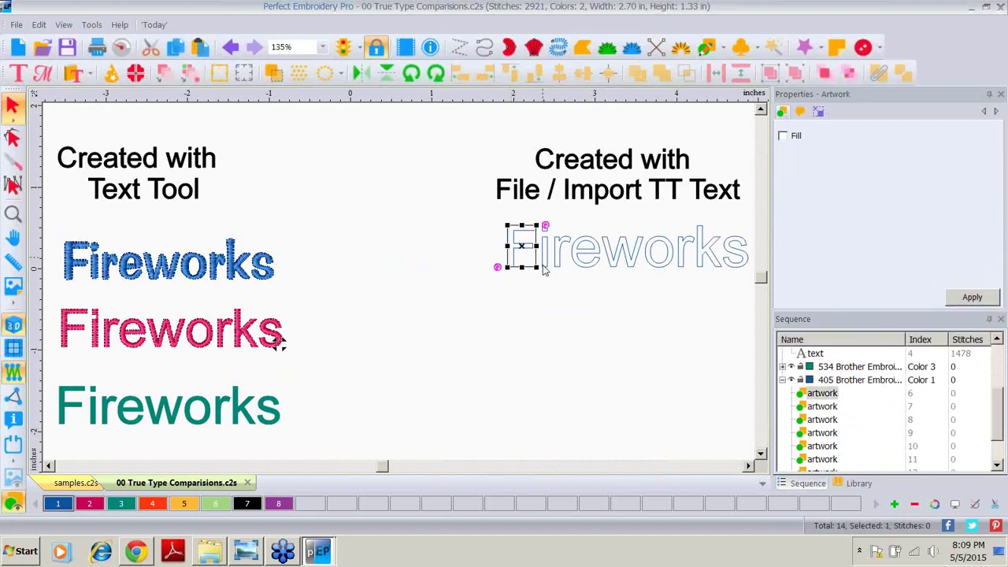
click(546, 264)
click(565, 260)
key(Tab)
key(Tab)
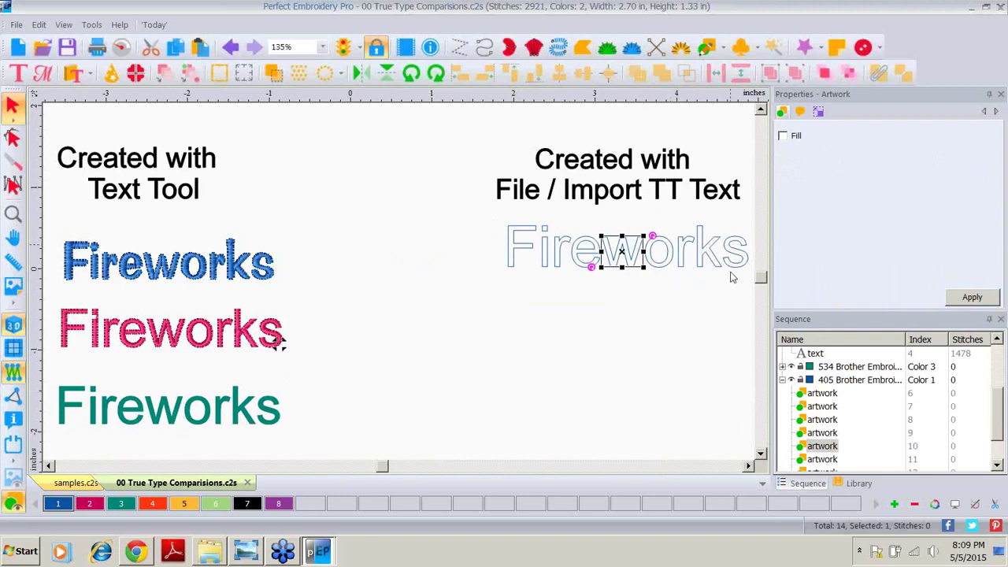
click(513, 260)
click(643, 258)
click(687, 258)
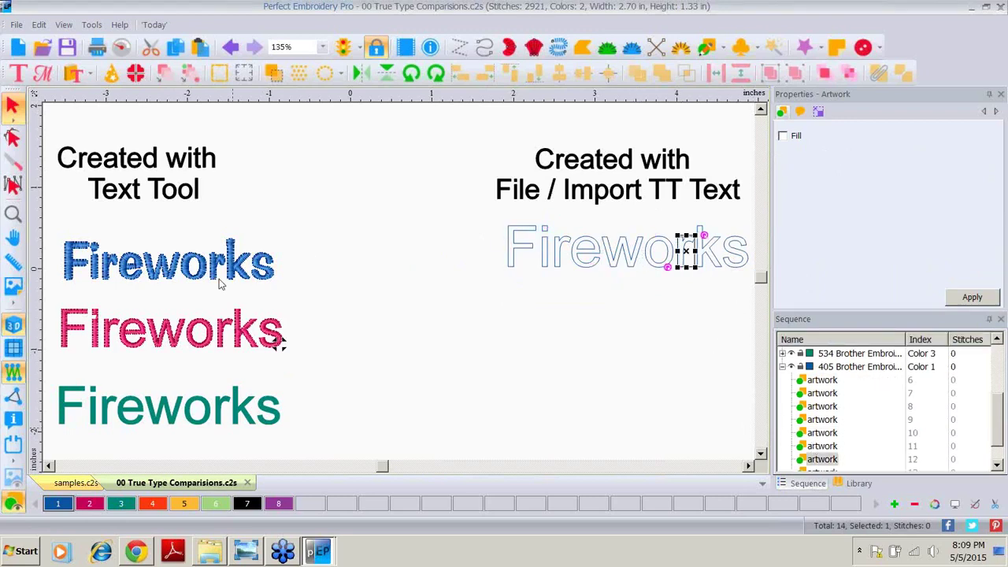
Compare the green artwork lettering's sequence entry and properties with those of the imported letter F
click(108, 420)
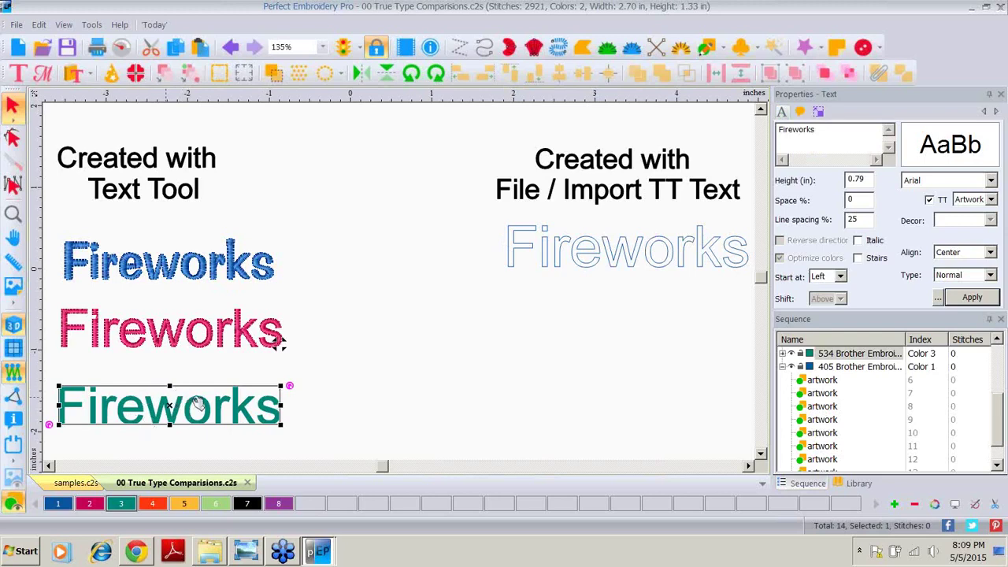
click(784, 355)
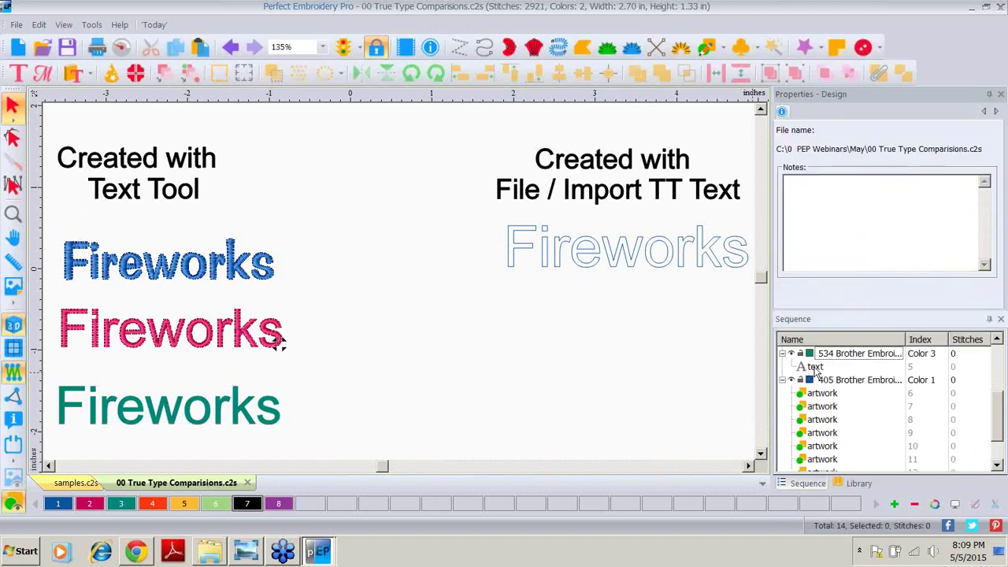
click(815, 368)
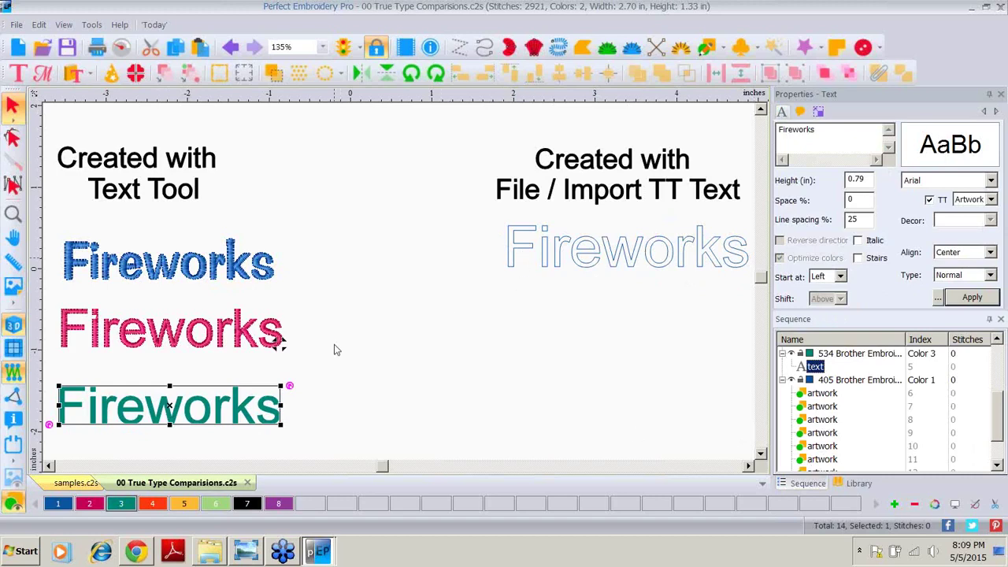
click(522, 252)
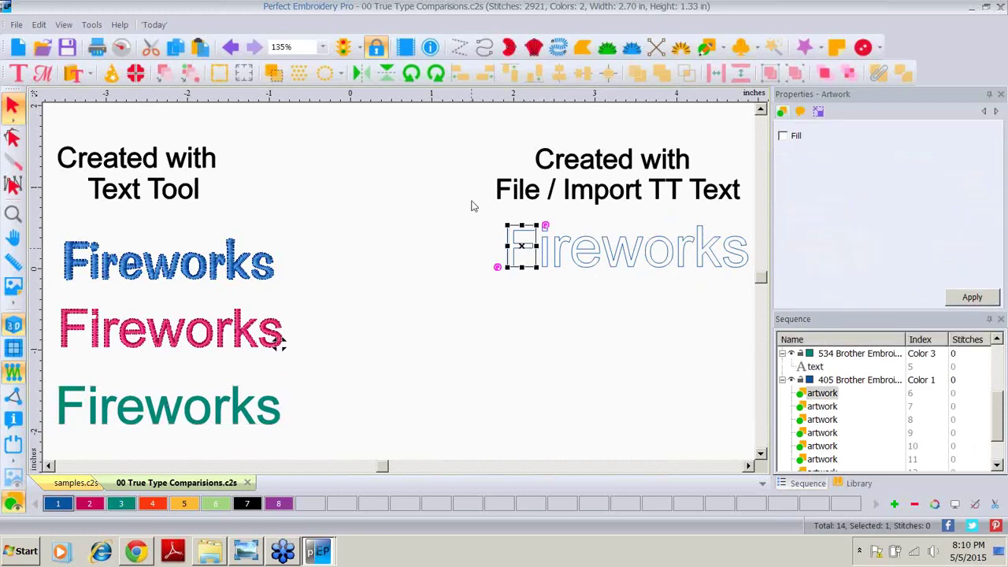
Inspect the outline nodes of the imported letters with the outline editing tool, and check the green lettering for editable nodes
click(14, 139)
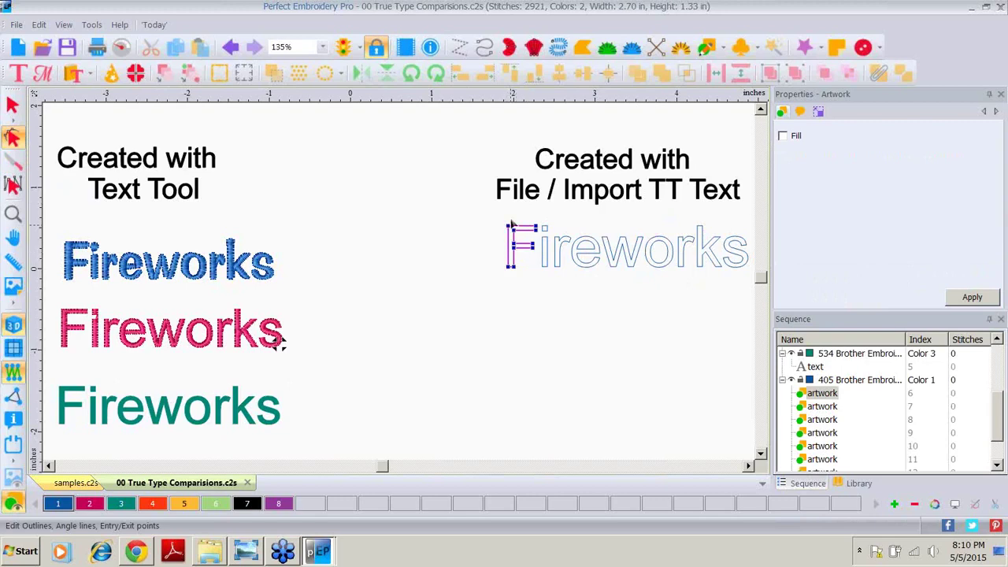
click(557, 264)
click(624, 260)
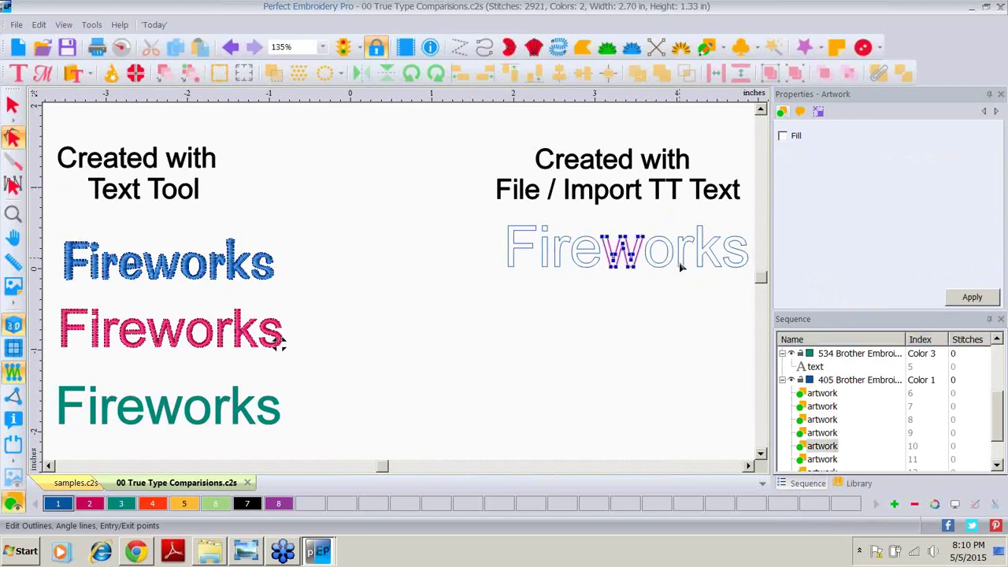
click(684, 264)
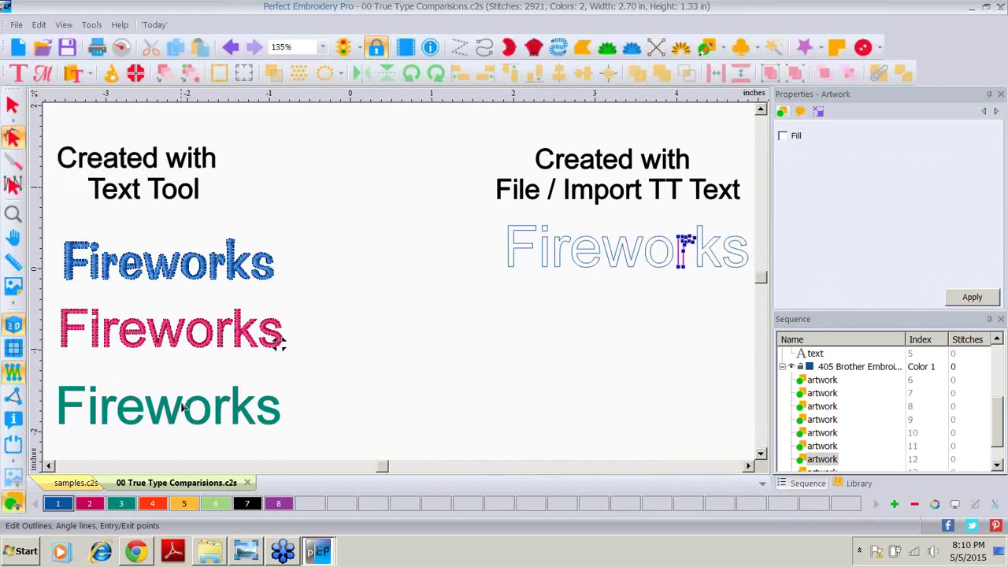
click(171, 424)
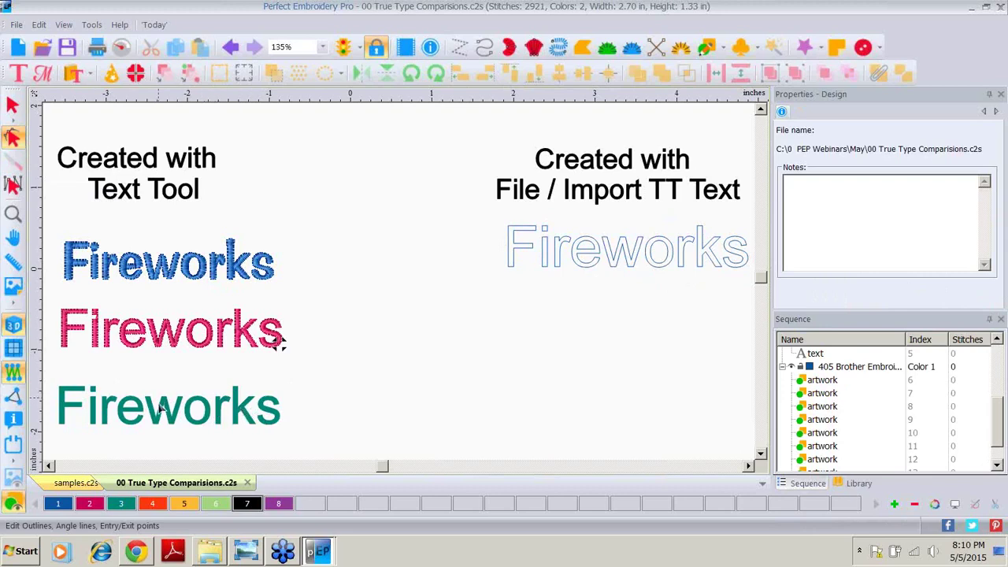
Try reshaping the imported letter F by pulling its left-hand outline nodes outward, and undo the reshaping
click(512, 260)
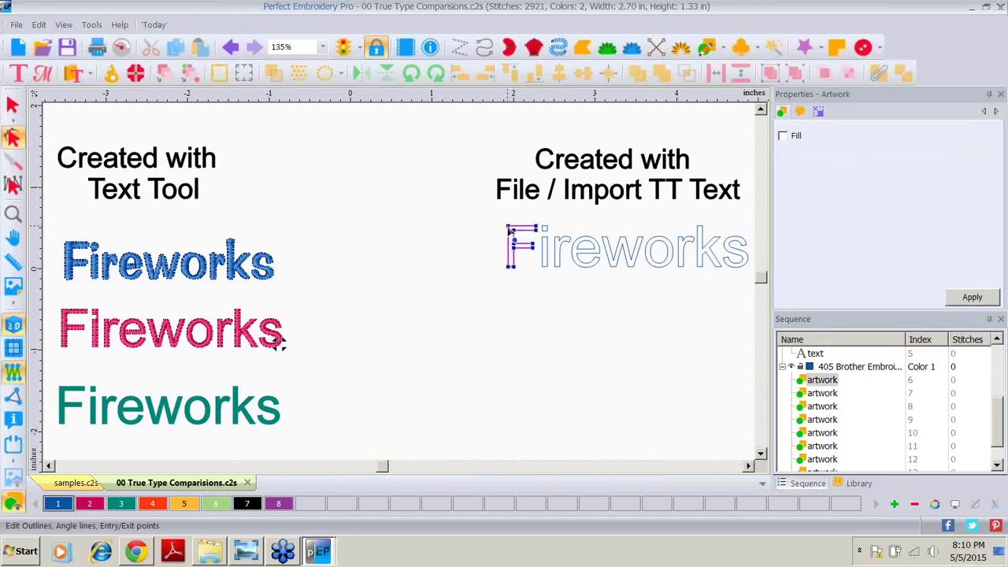
drag(509, 228, 476, 236)
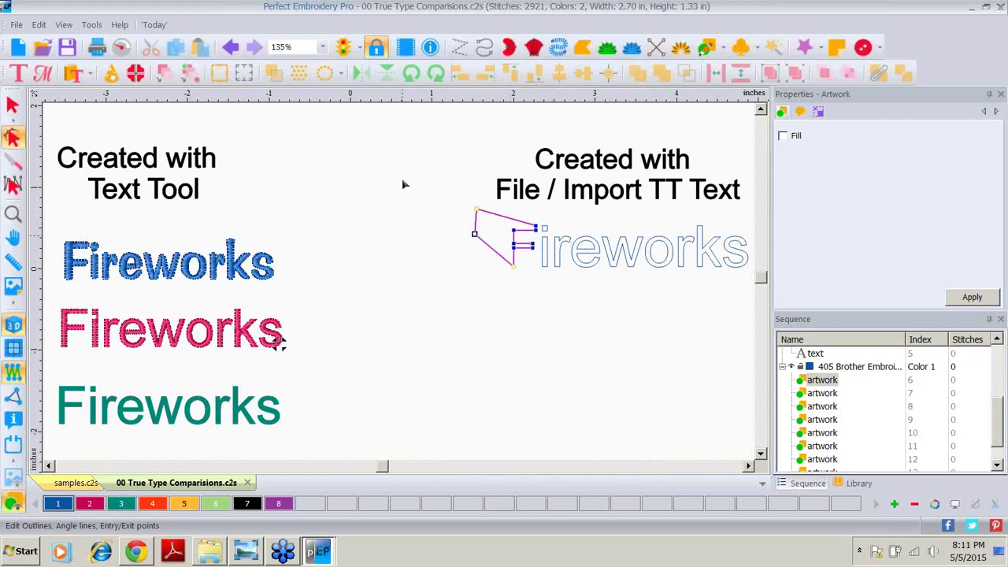
click(230, 48)
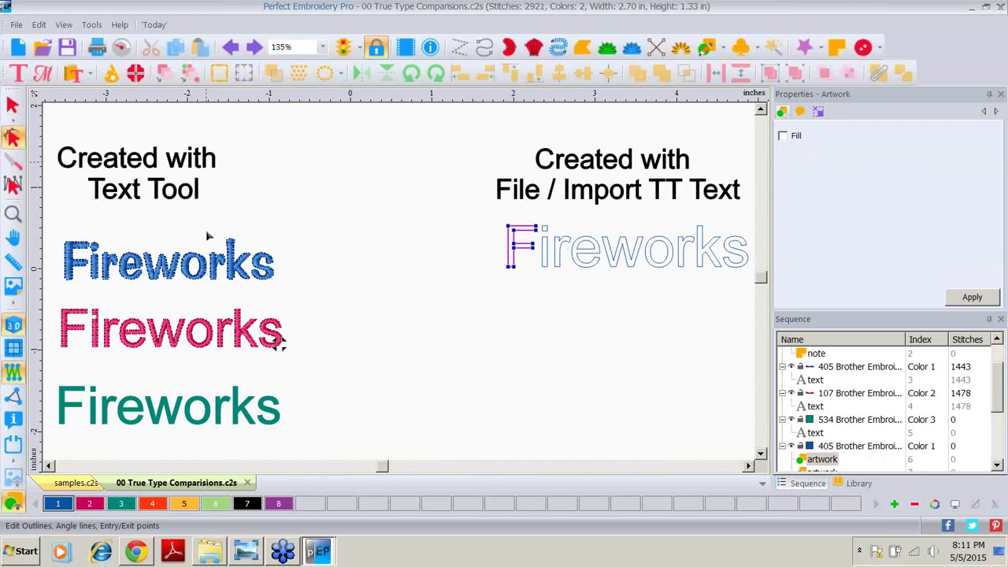
Compare the properties of the whole imported "Fireworks" outline with those of the green artwork lettering
click(13, 104)
click(490, 228)
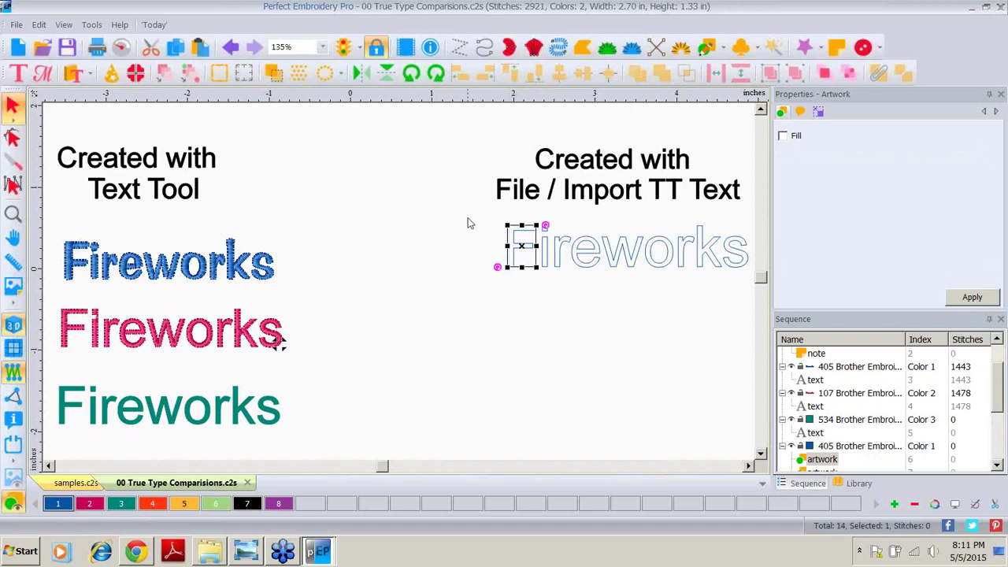
drag(468, 213, 754, 282)
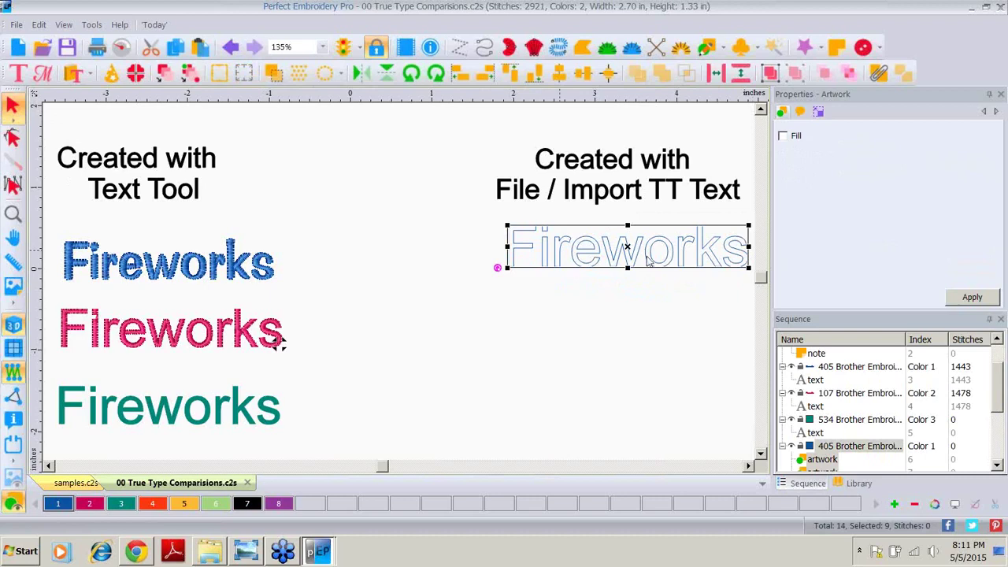
click(152, 418)
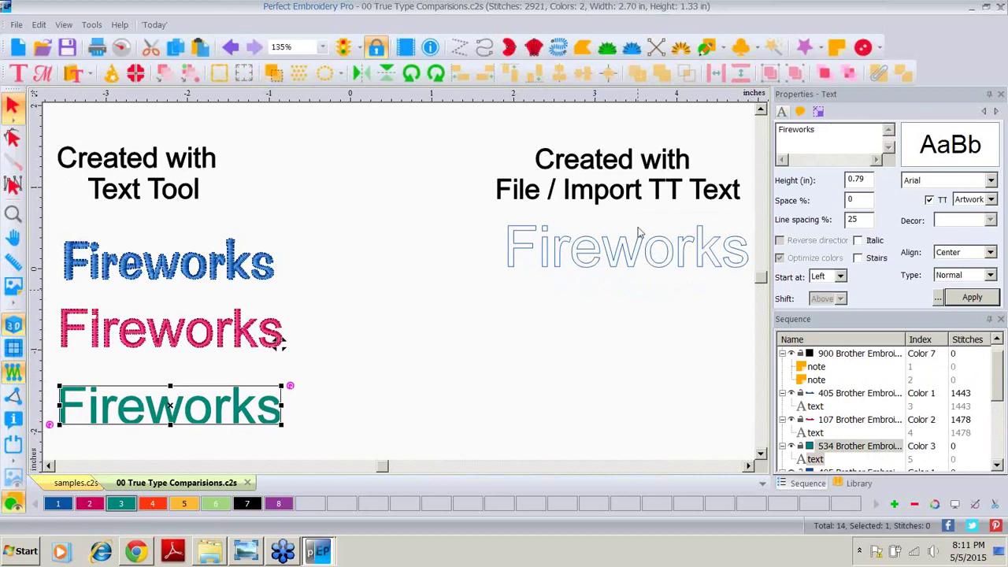
drag(480, 221, 741, 302)
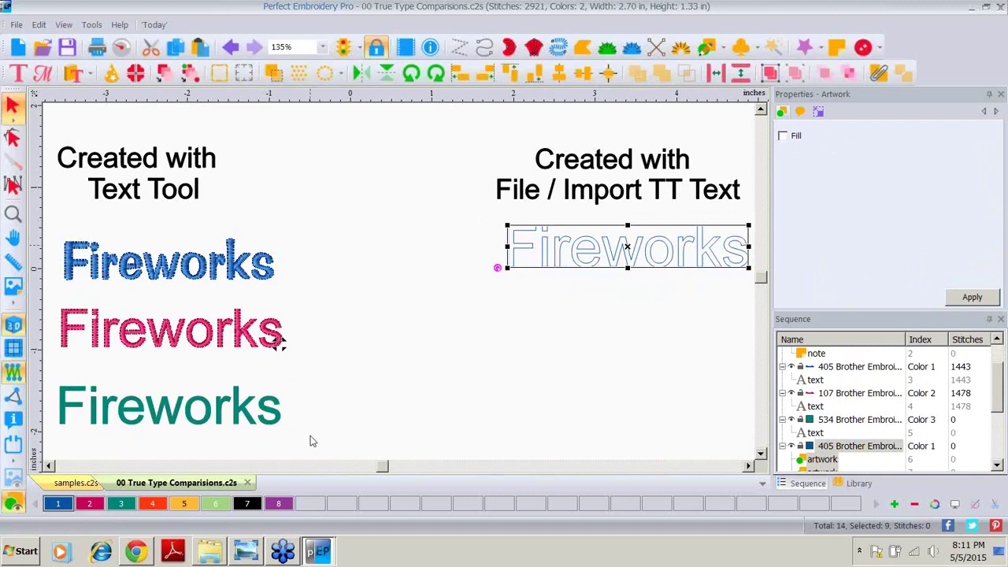
Change the green "Fireworks" lettering's TrueType type from Artwork to Satin and apply it
click(246, 408)
click(246, 407)
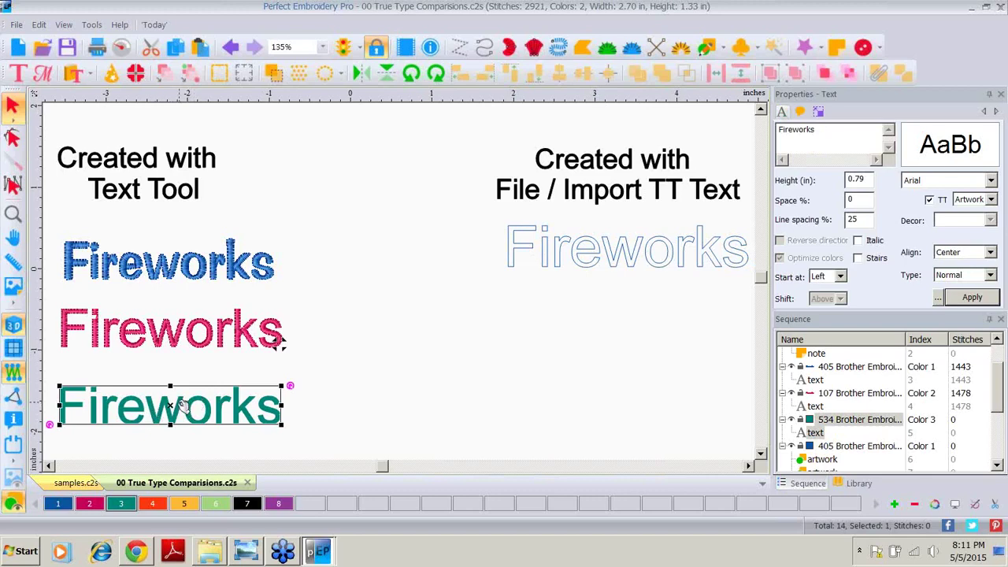
click(992, 202)
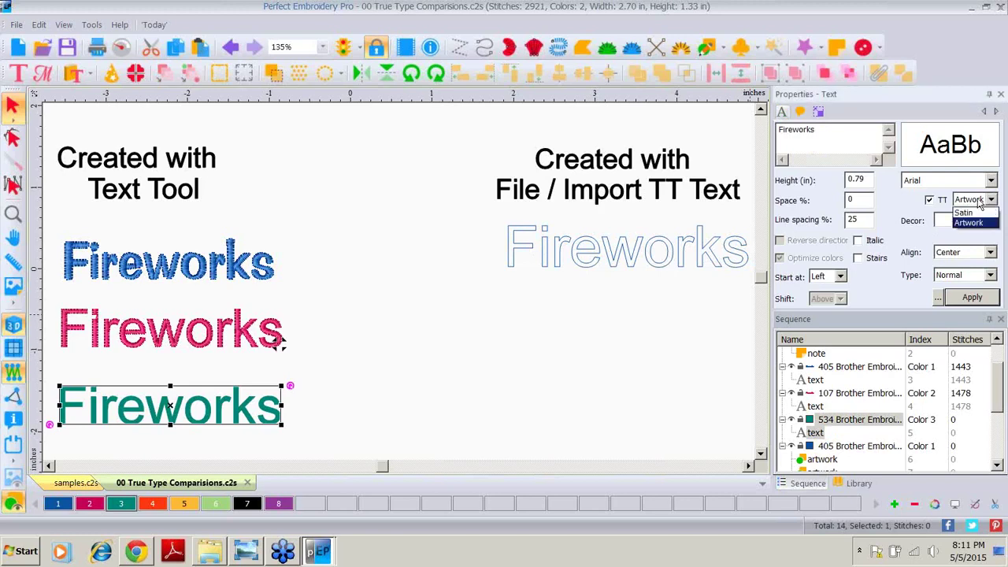
click(965, 213)
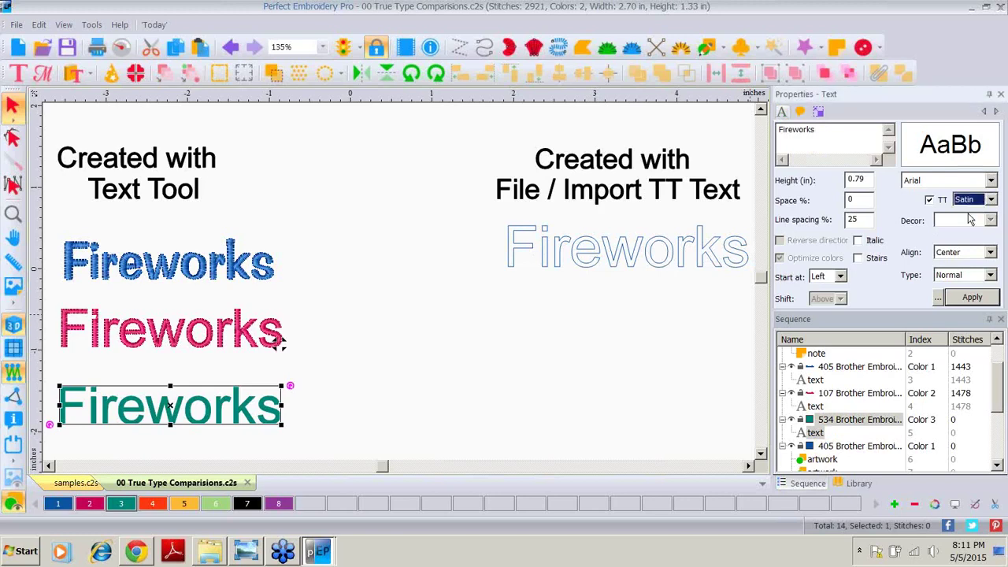
click(971, 299)
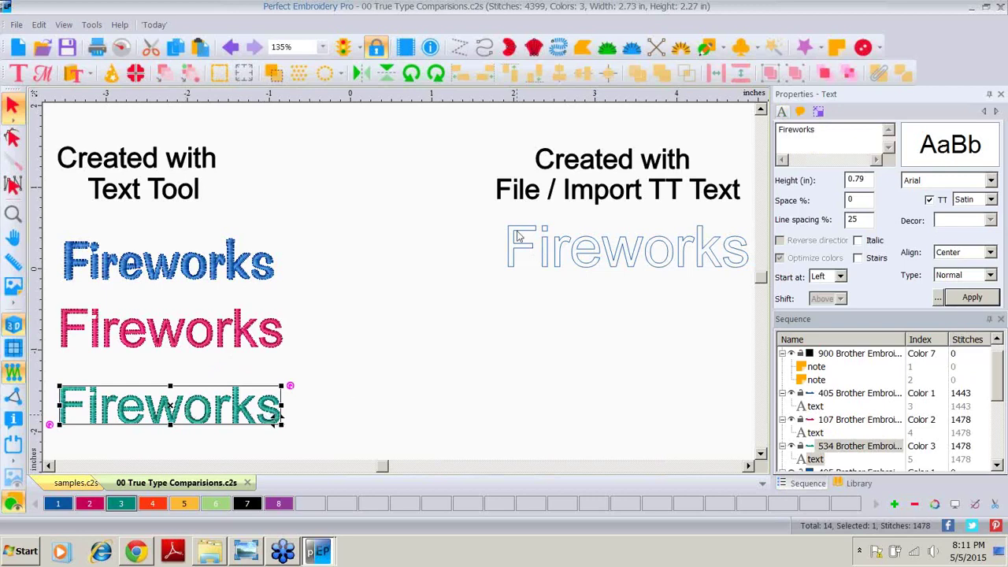
Convert the entire imported "Fireworks" outline to Satin stitches and deselect it
click(483, 226)
drag(479, 214, 743, 286)
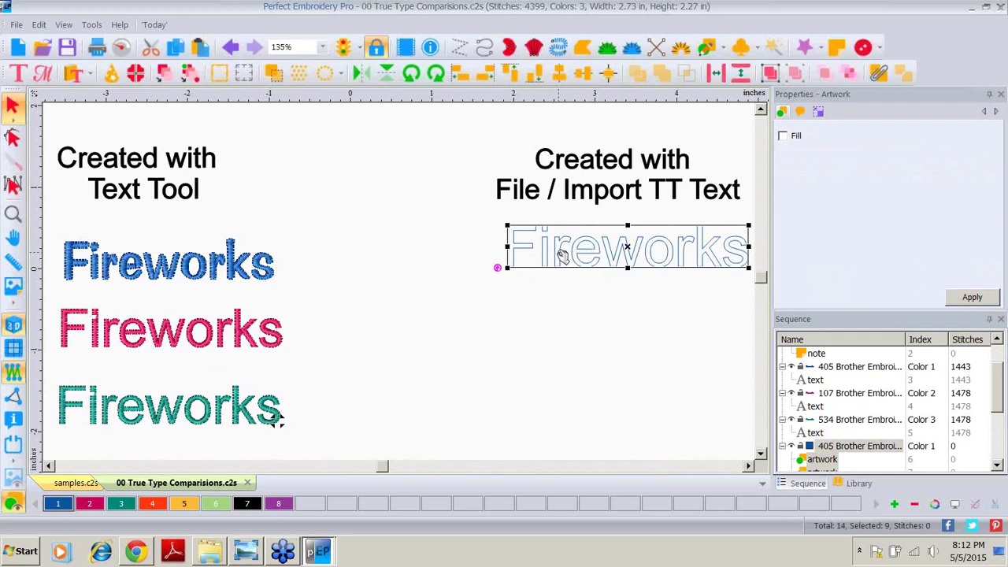
right_click(563, 255)
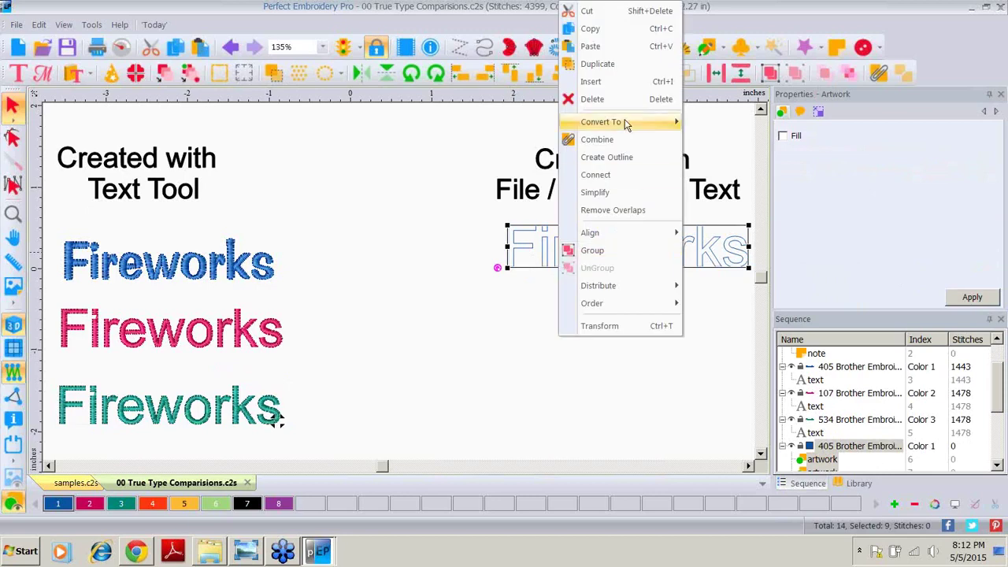
mouse_move(625, 119)
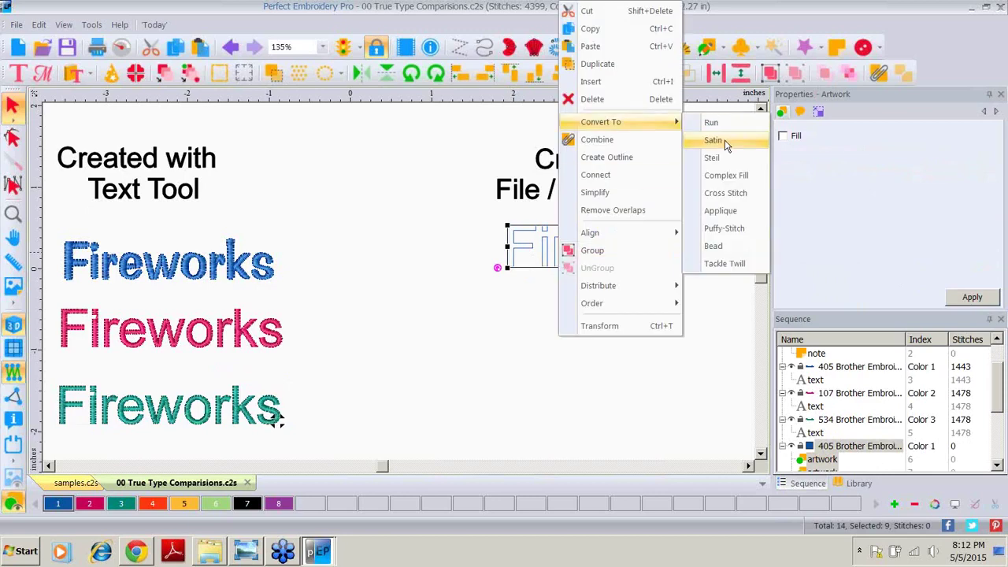
click(725, 140)
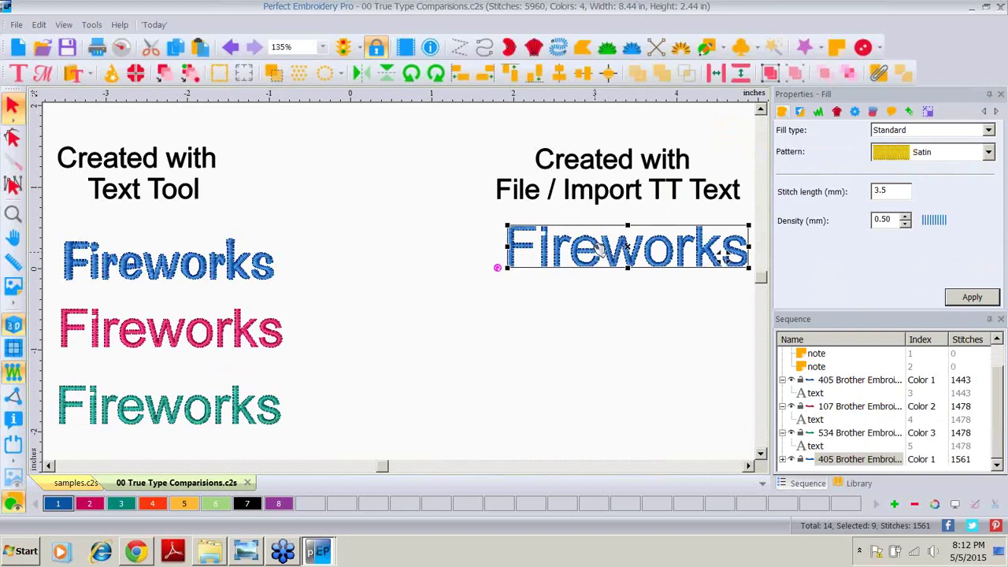
click(547, 304)
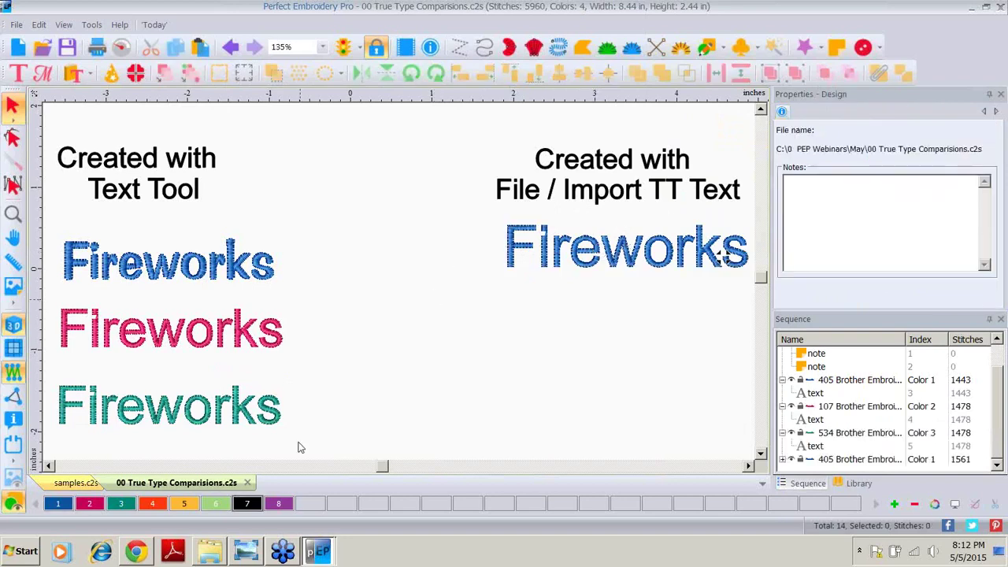
Check several individual letters of the imported satin "Fireworks" lettering to see whether each is a separate object
click(523, 252)
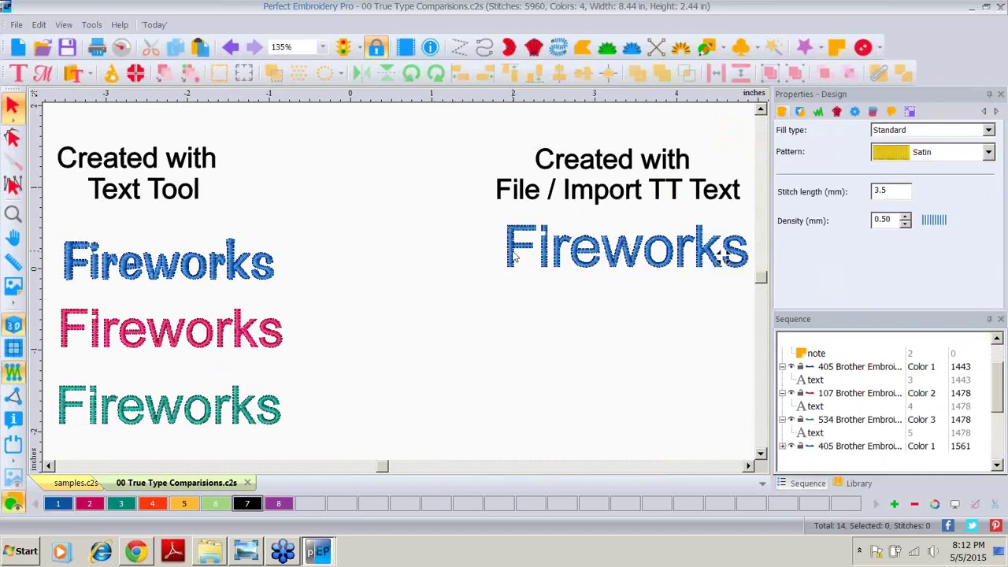
click(583, 254)
click(622, 254)
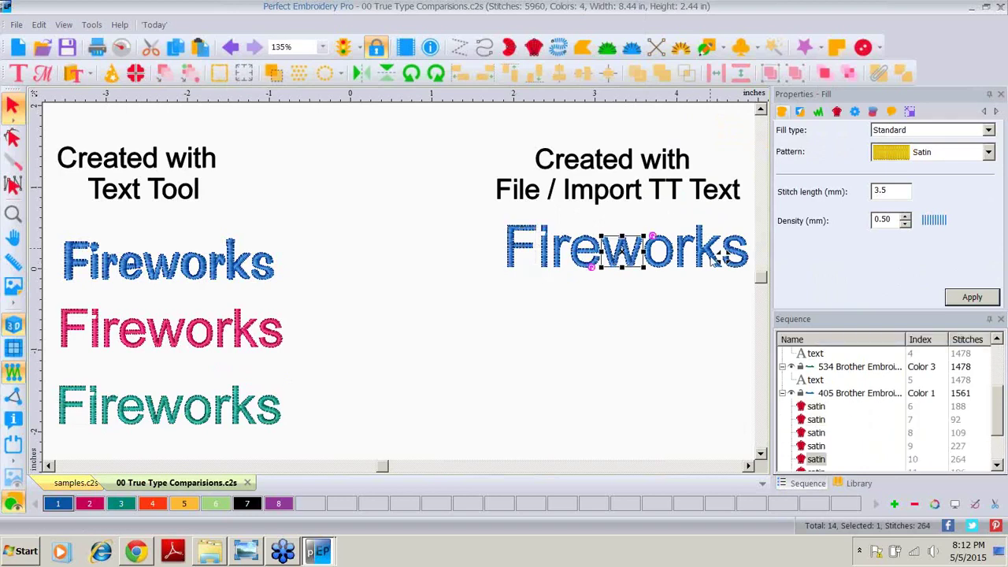
click(687, 264)
click(713, 264)
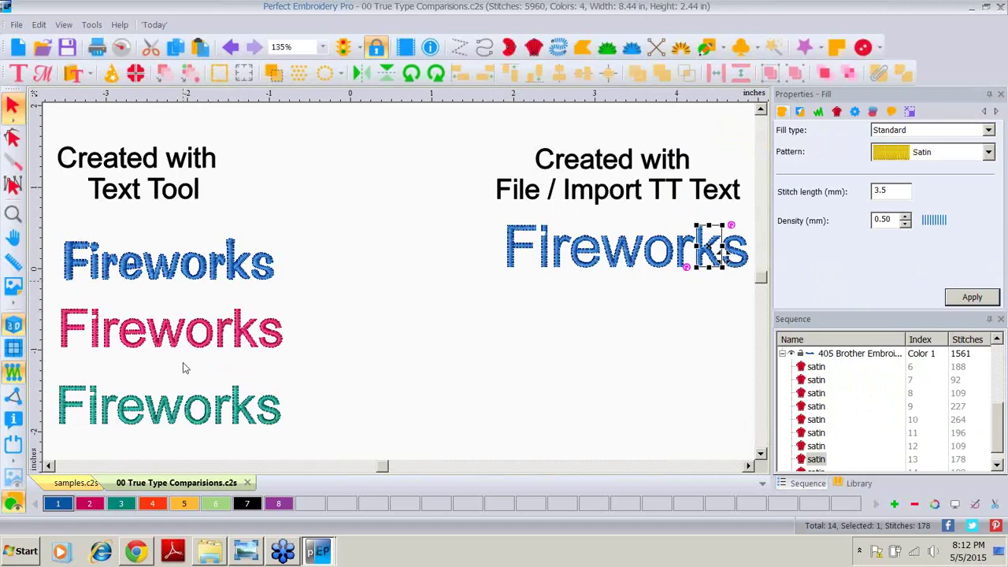
Change the green "Fireworks" lettering's font to Bernard MT Condensed and apply it
click(66, 416)
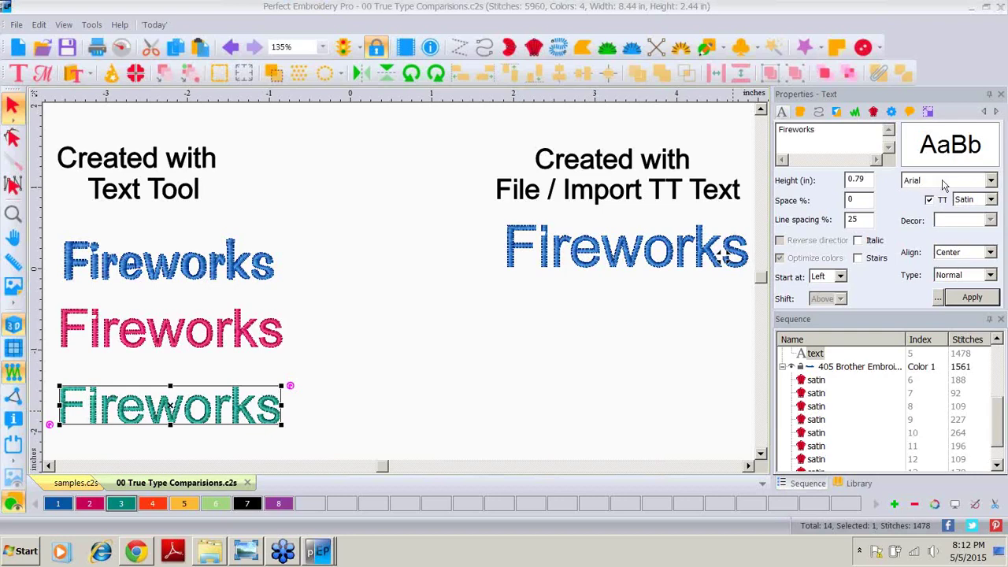
click(991, 181)
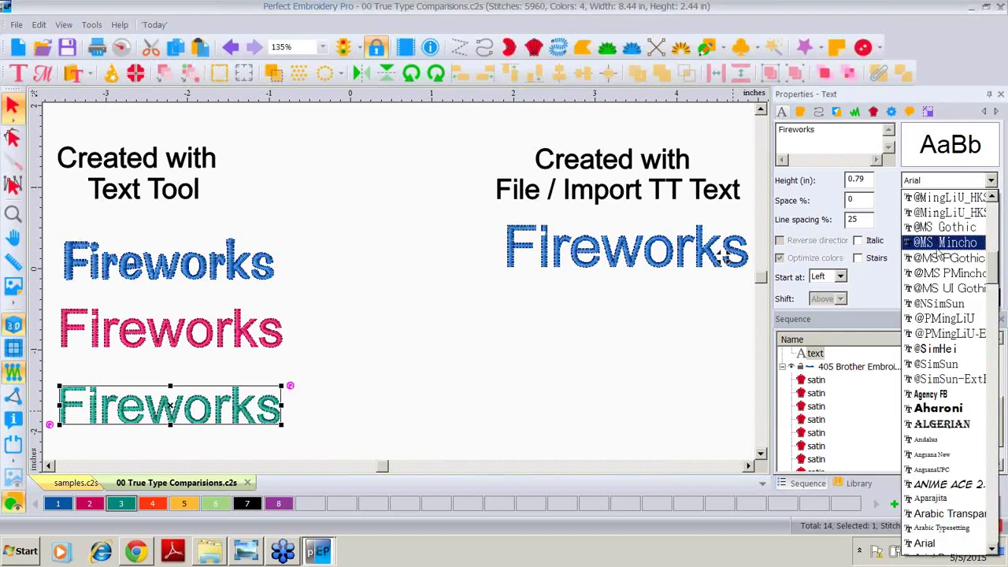
click(995, 273)
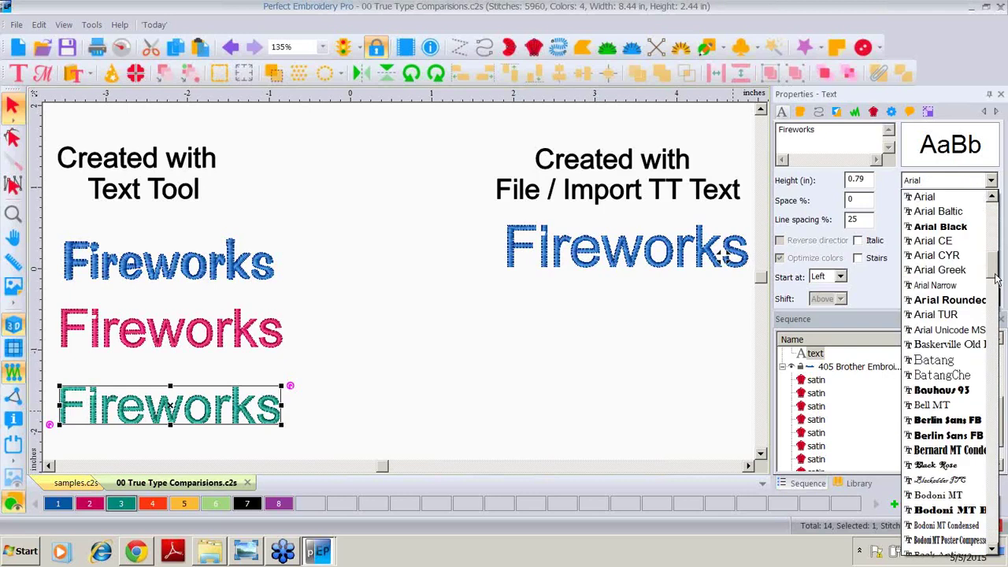
mouse_move(995, 273)
mouse_down()
mouse_move(997, 414)
mouse_move(999, 251)
mouse_move(999, 266)
mouse_up()
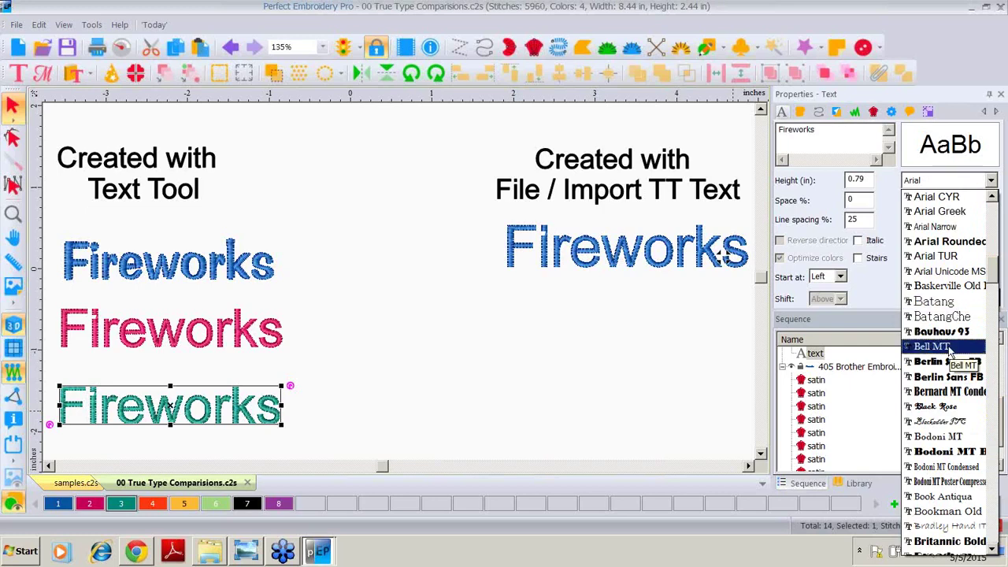
click(949, 392)
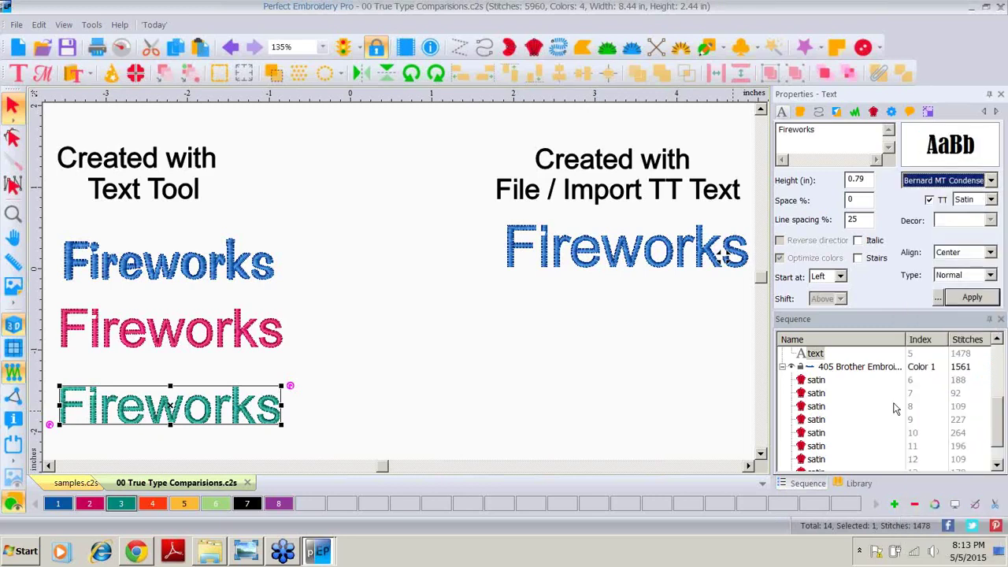
click(968, 300)
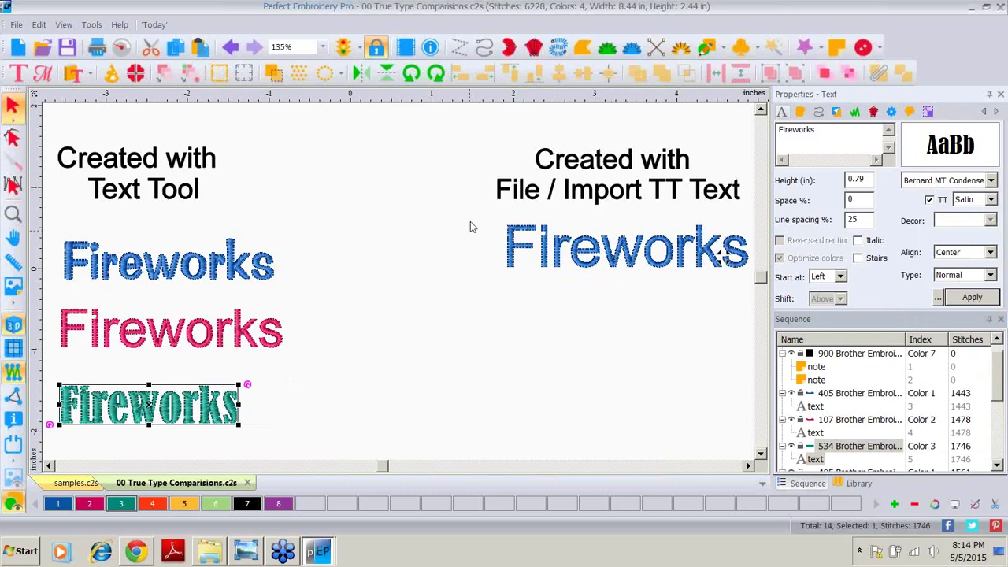
Review the properties of the imported satin lettering, and start a new TrueType text import with the text "Fireworks"
drag(474, 212, 717, 256)
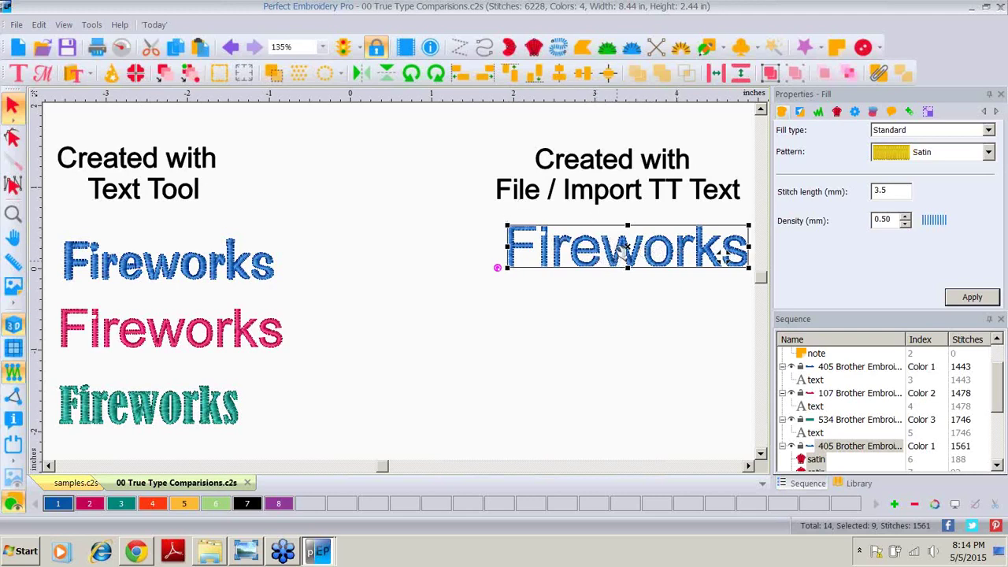
click(16, 25)
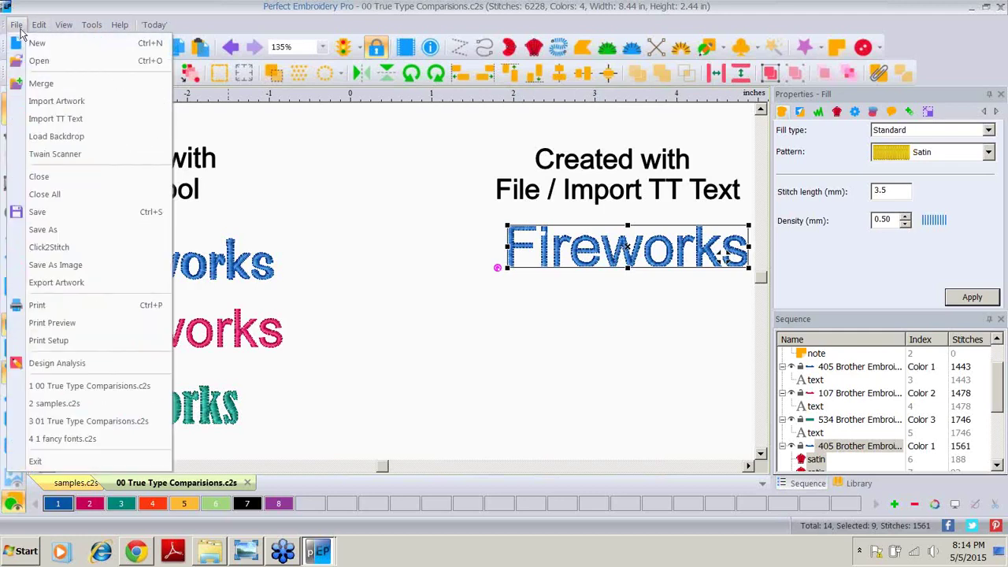
click(55, 119)
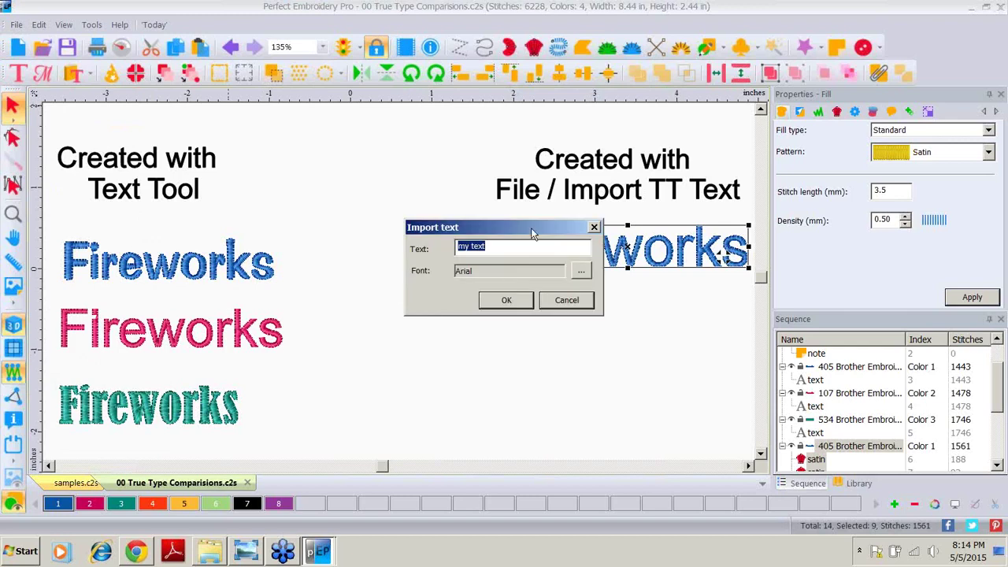
drag(531, 228, 602, 331)
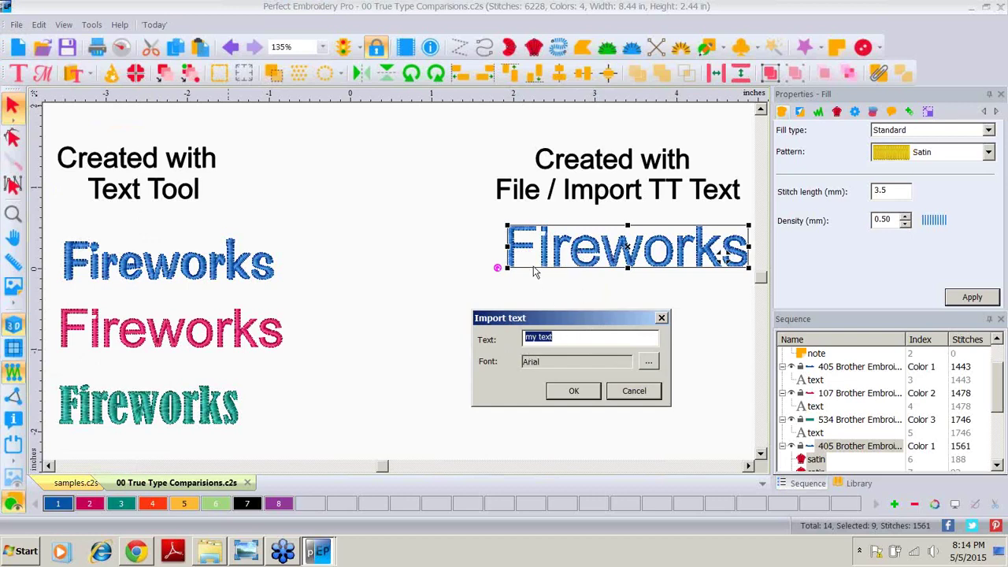
text(Fireworks)
Choose the Bernard MT font with the Condensed style for the text being imported
click(653, 361)
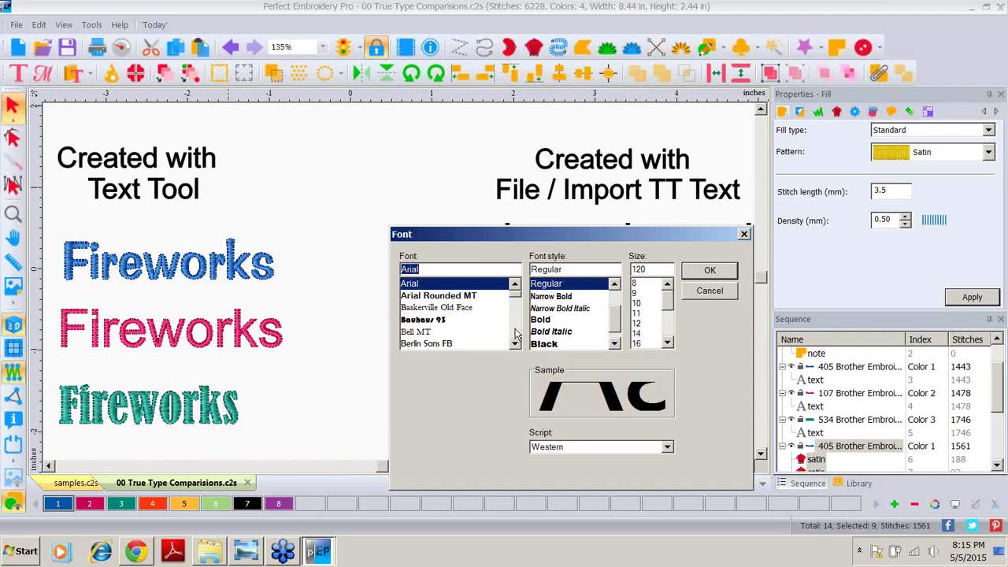
scroll(516, 335, down, 2)
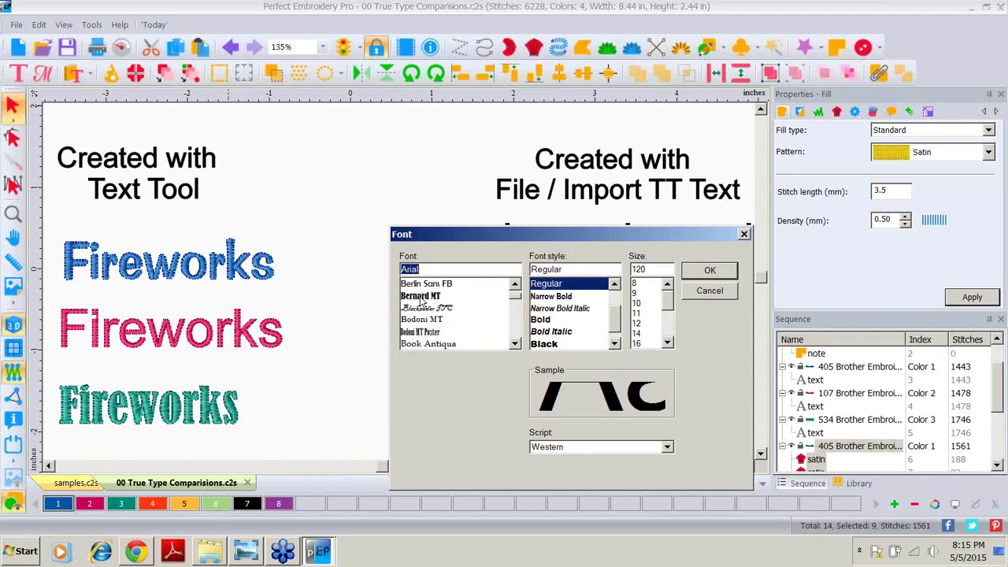
click(421, 298)
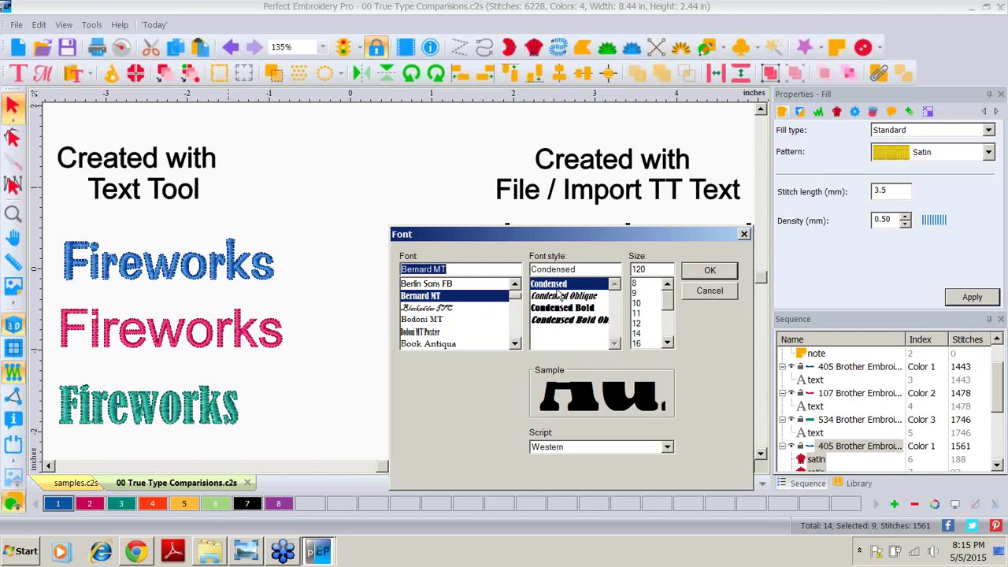
click(434, 285)
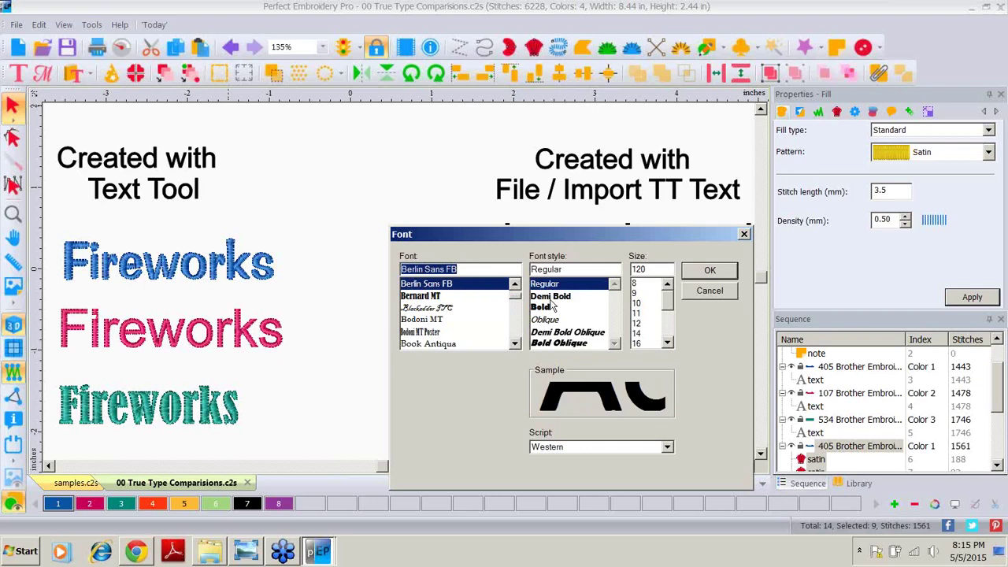
click(431, 295)
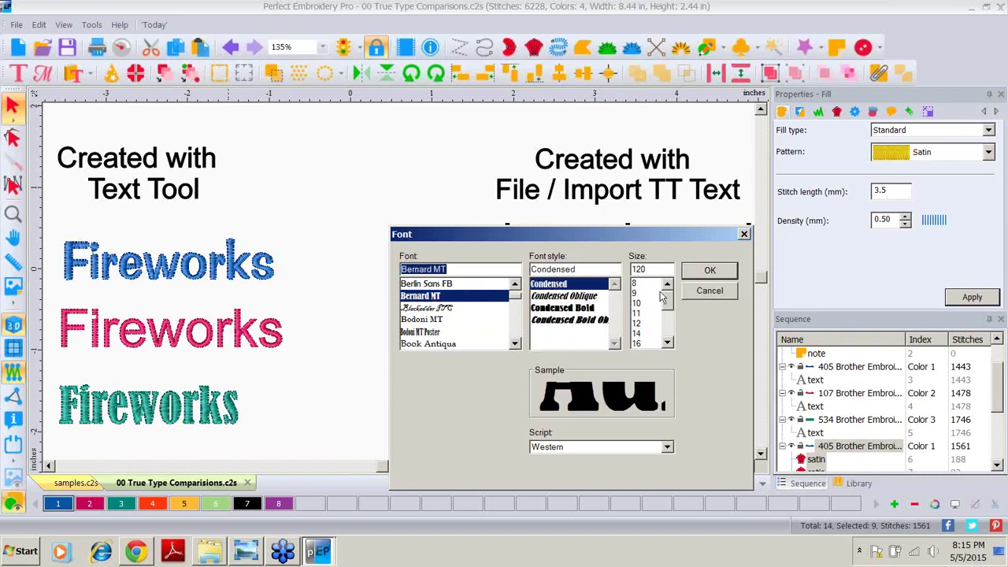
Compare the font sizes 28, 36 and 72, settle on 72, and import the "Fireworks" text
scroll(666, 306, down, 3)
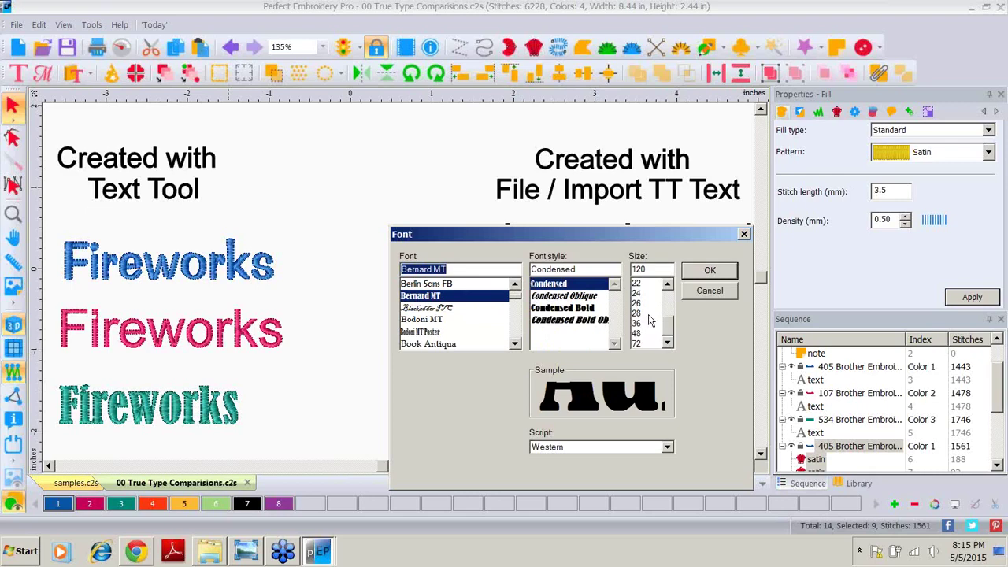
click(645, 313)
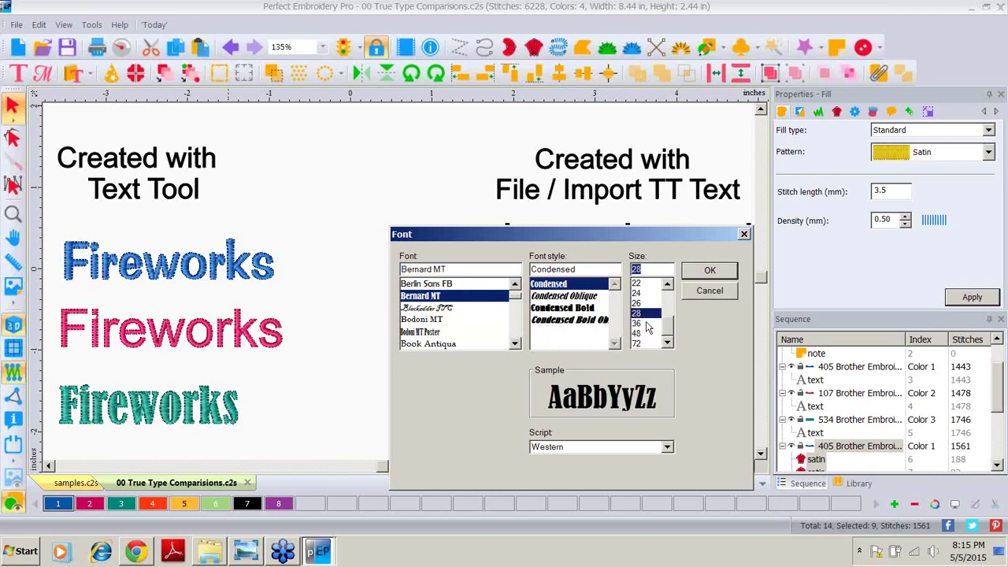
click(645, 323)
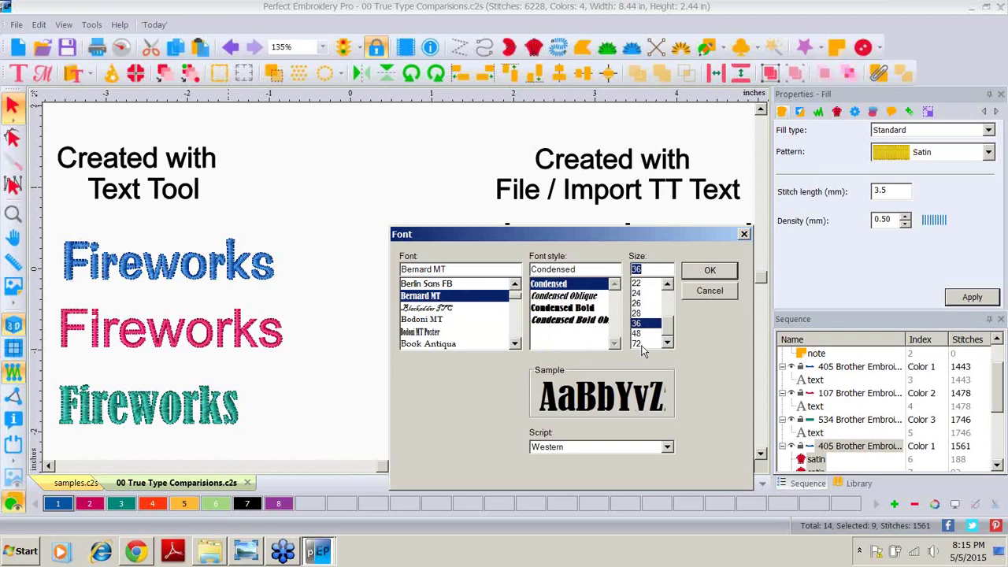
click(643, 344)
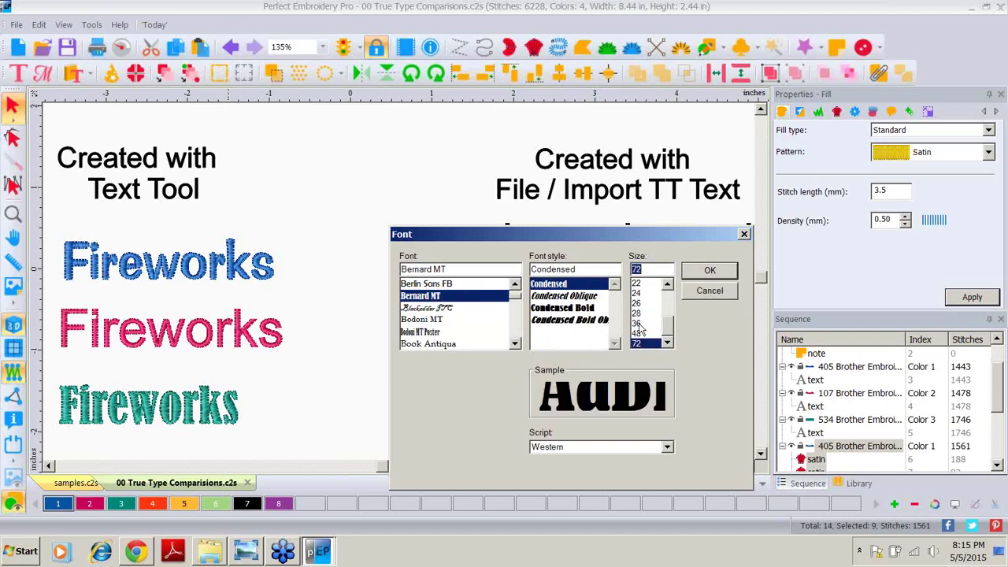
click(637, 324)
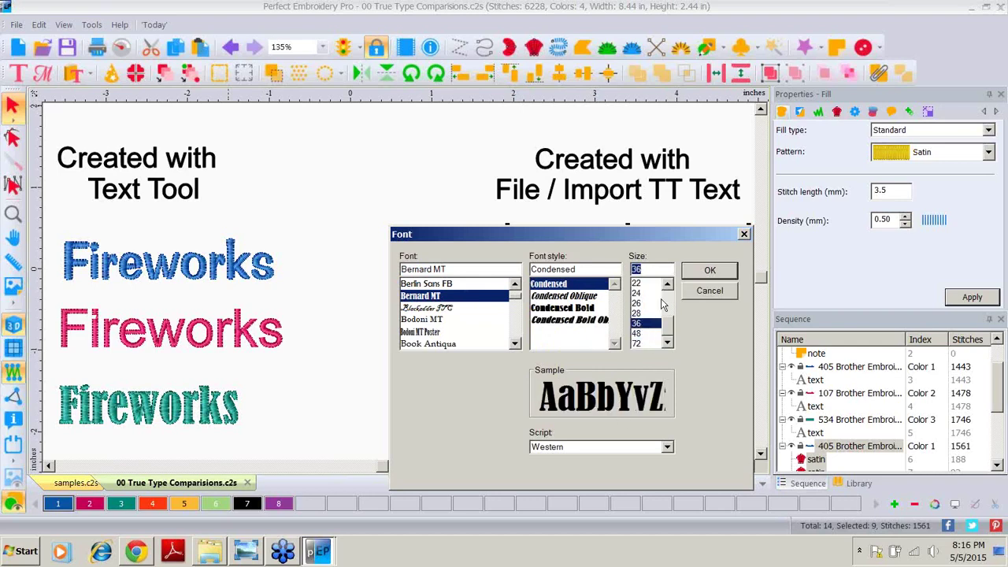
click(638, 344)
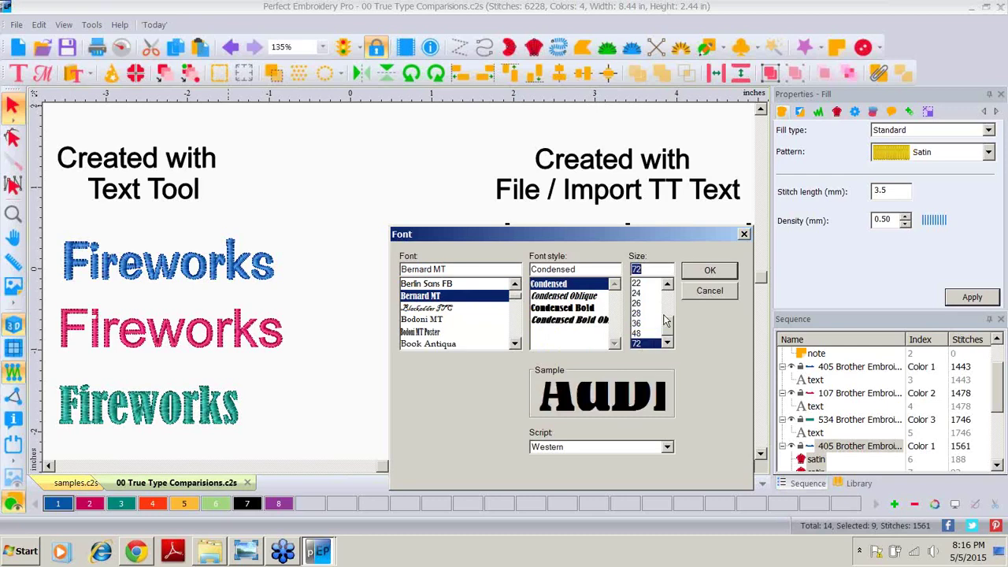
click(699, 272)
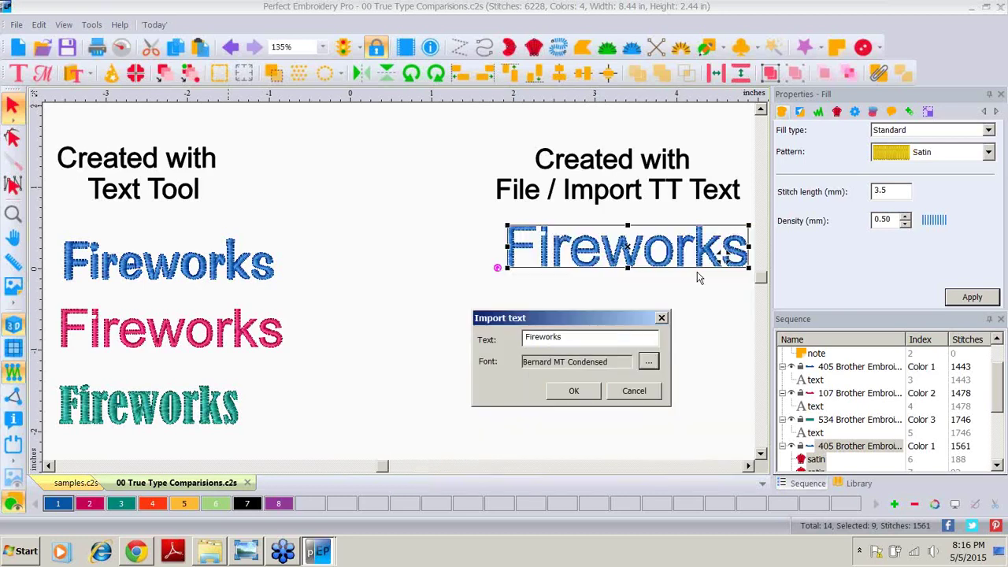
click(572, 391)
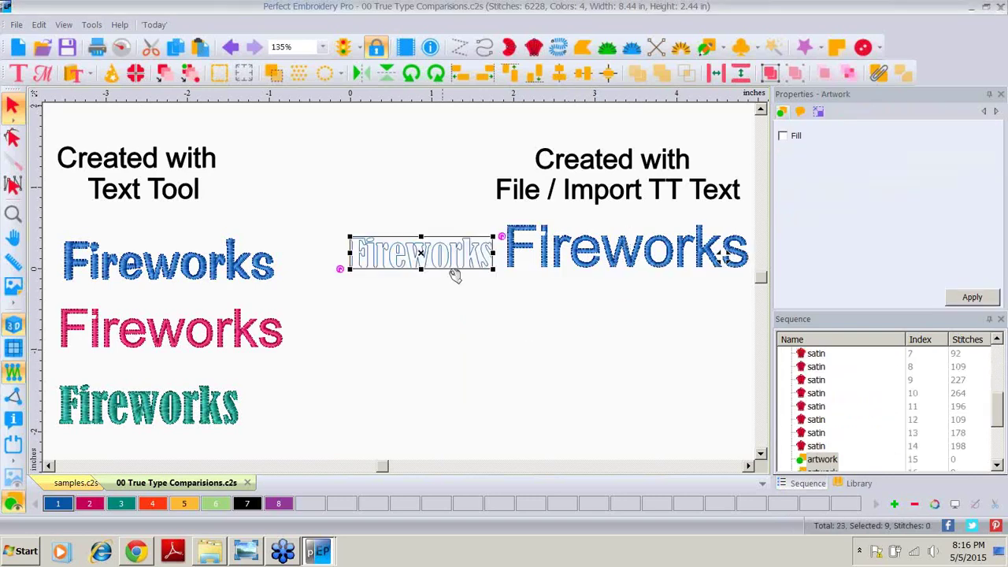
Move the new "Fireworks" outline below the imported blue lettering and recolour it with thread colour 4, Vermillion
drag(438, 268, 560, 334)
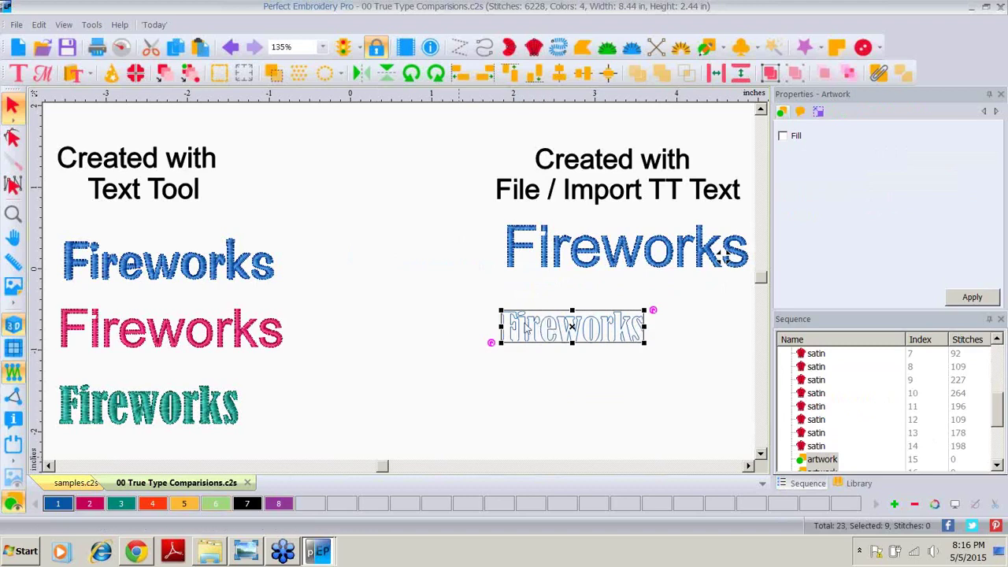
click(154, 506)
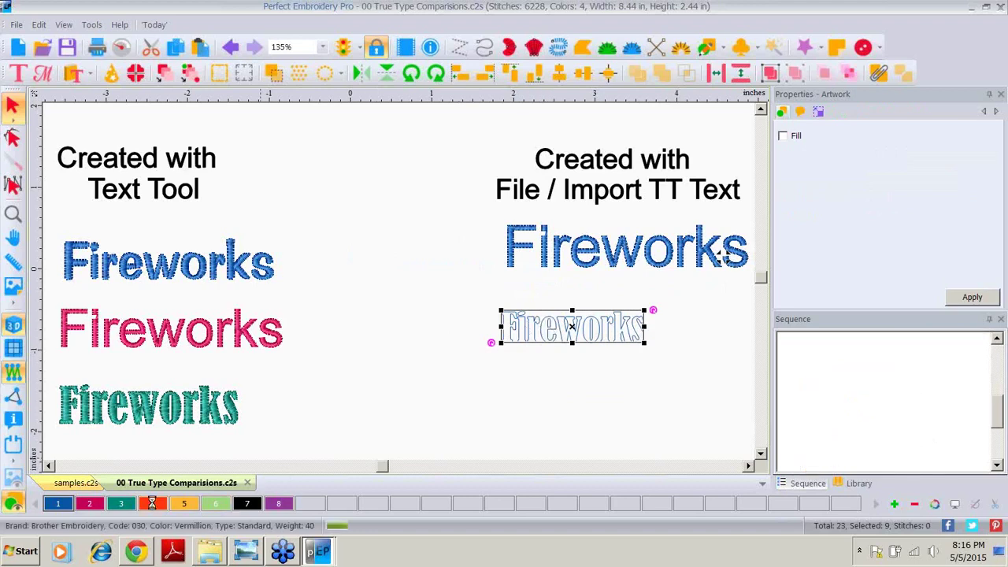
Convert the Vermillion "Fireworks" outline to satin stitches
right_click(573, 326)
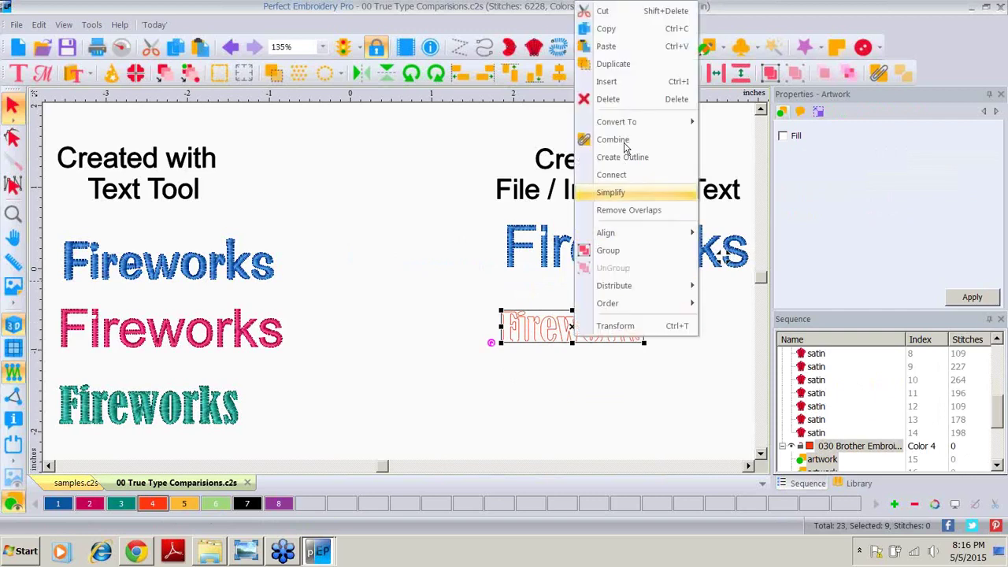
mouse_move(630, 124)
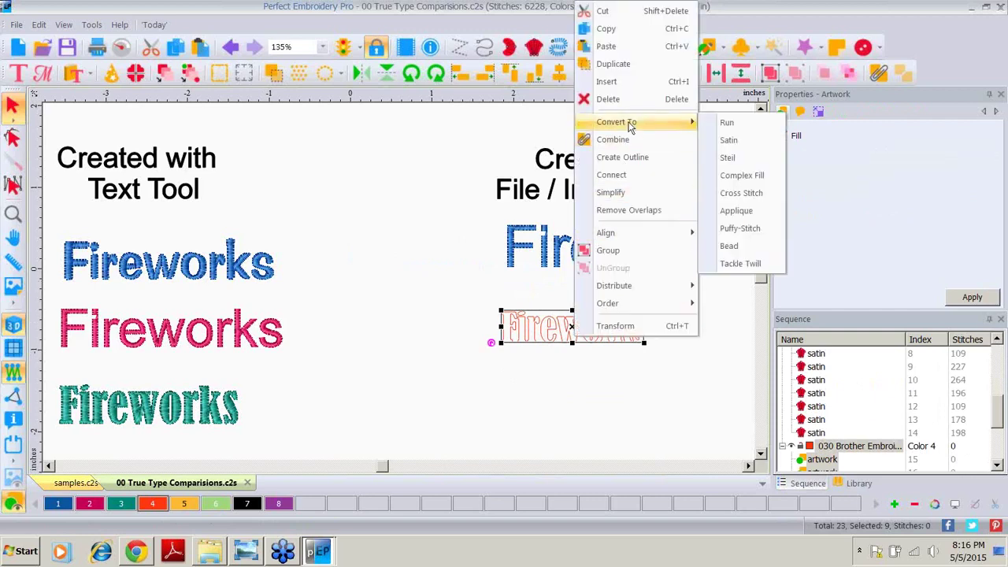
click(730, 141)
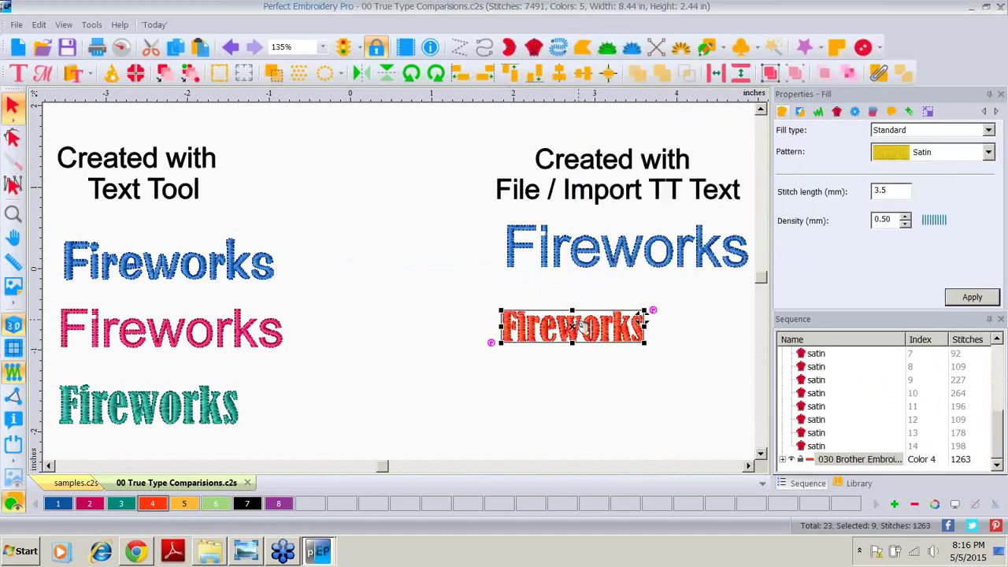
Set the height of the Vermillion satin "Fireworks" to 0.5 in with the aspect ratio maintained, and deselect the lettering
click(928, 111)
double_click(875, 152)
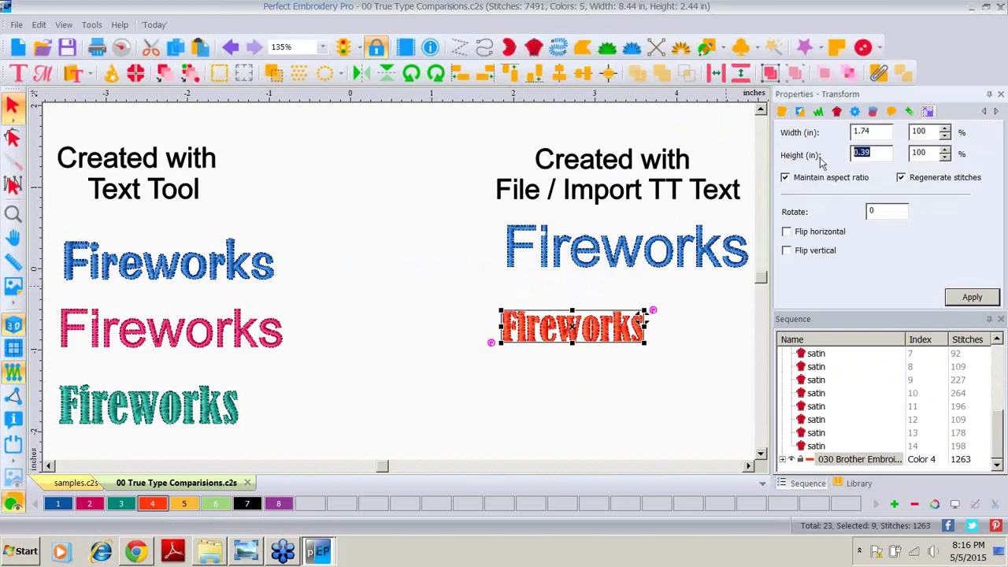
text(.5)
click(972, 297)
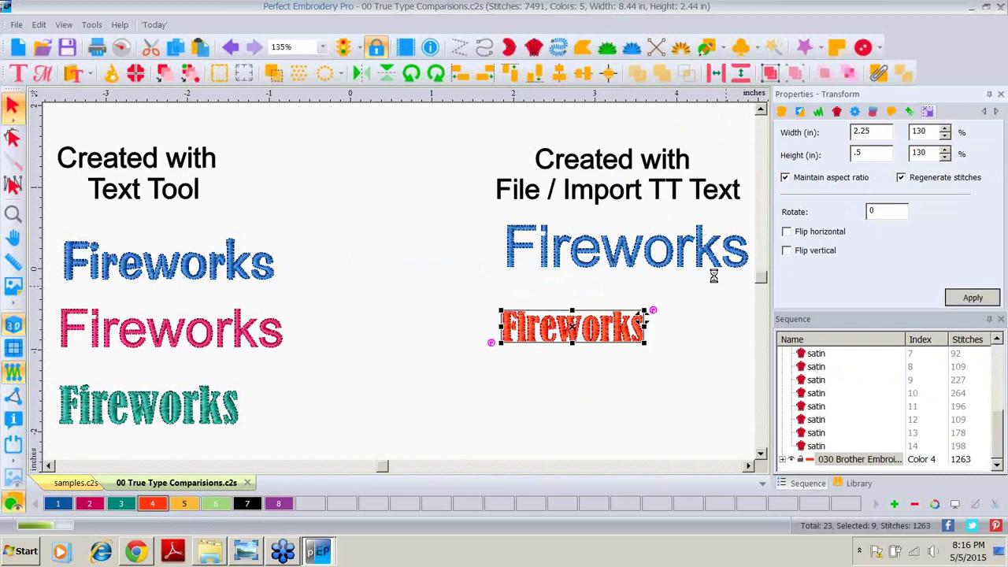
click(555, 331)
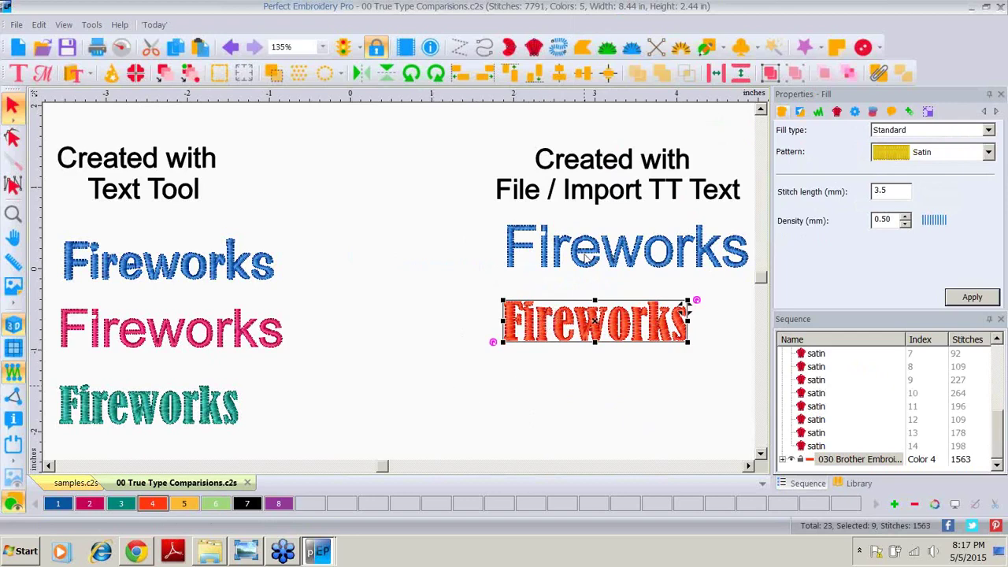
click(512, 410)
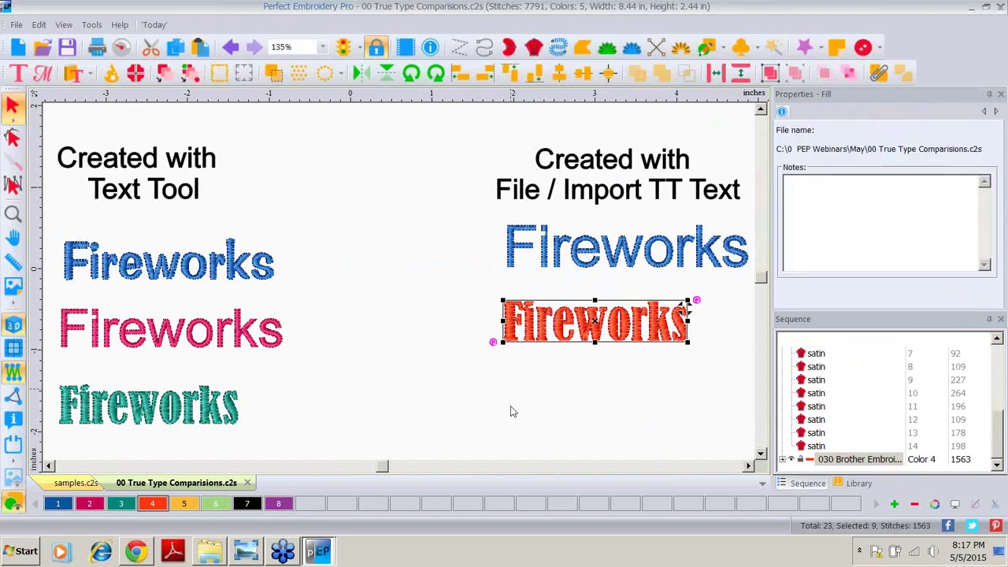
Import the TrueType text "USA" in the Arial font with the Black style at size 36
click(15, 25)
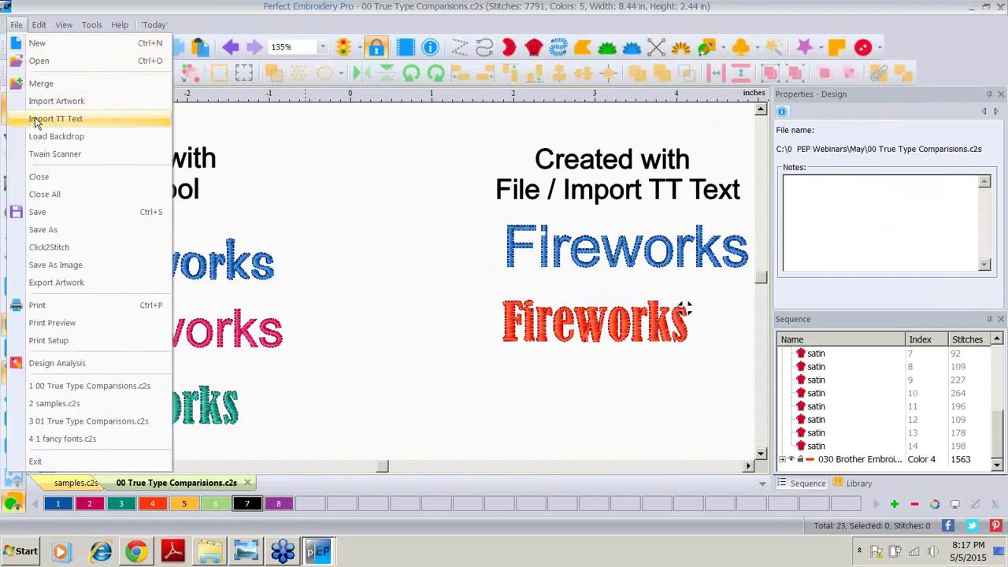
click(34, 118)
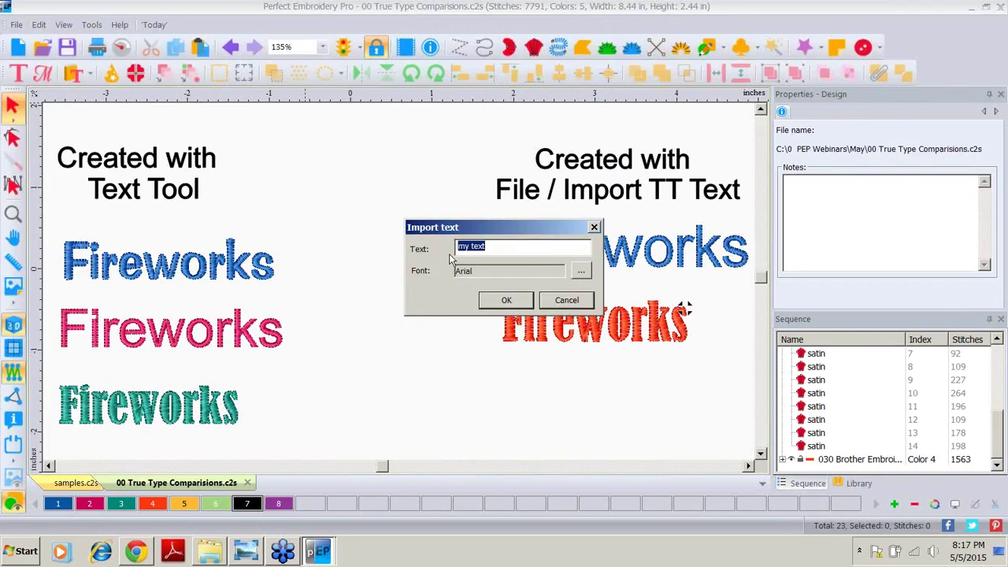
key(Caps_Lock)
text(USA)
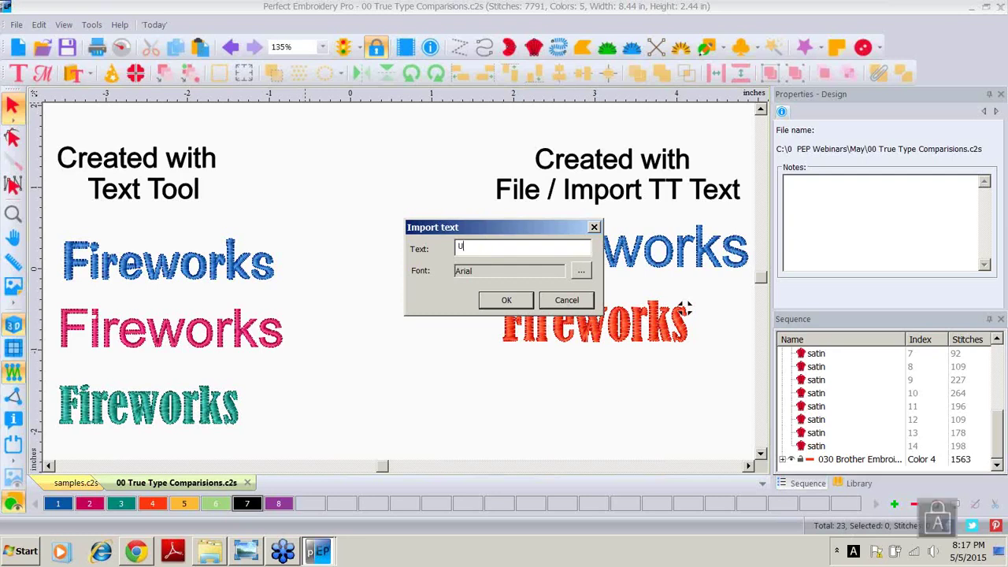
click(581, 272)
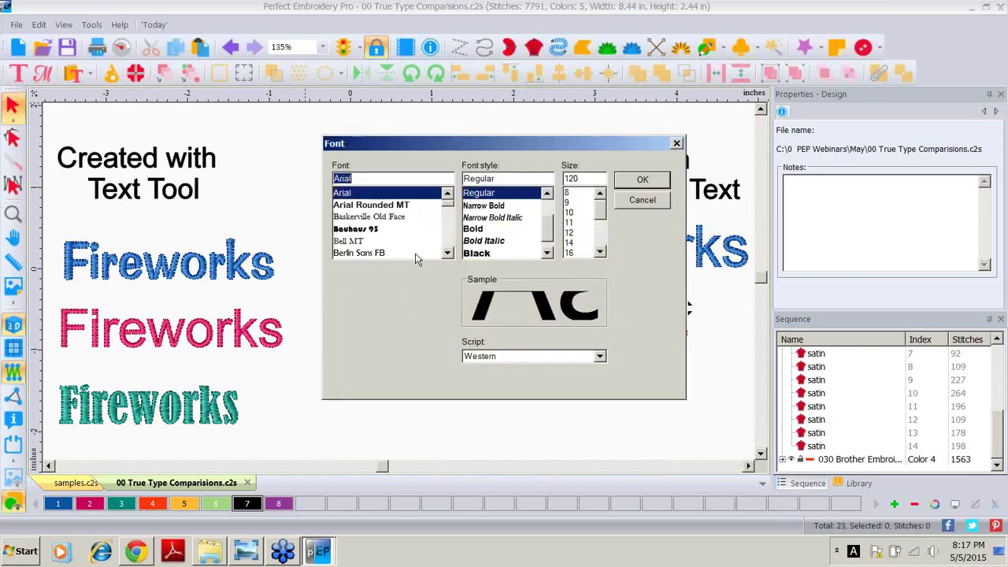
click(478, 253)
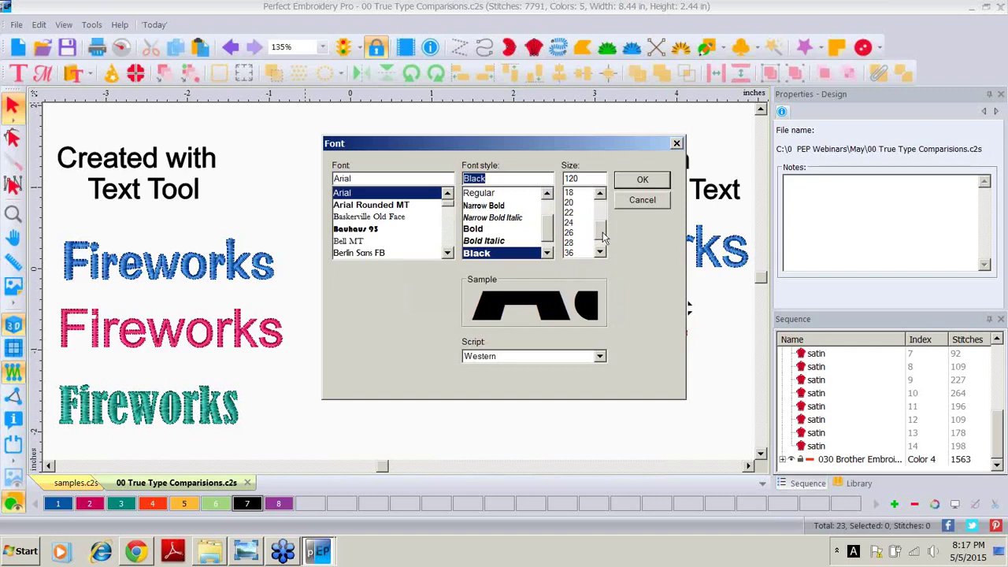
drag(604, 211, 604, 241)
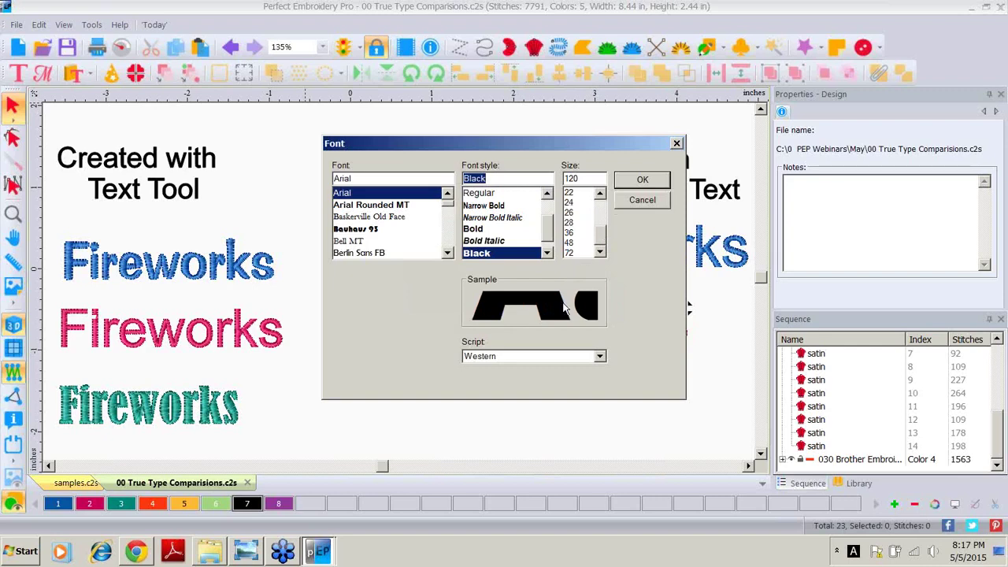
click(578, 233)
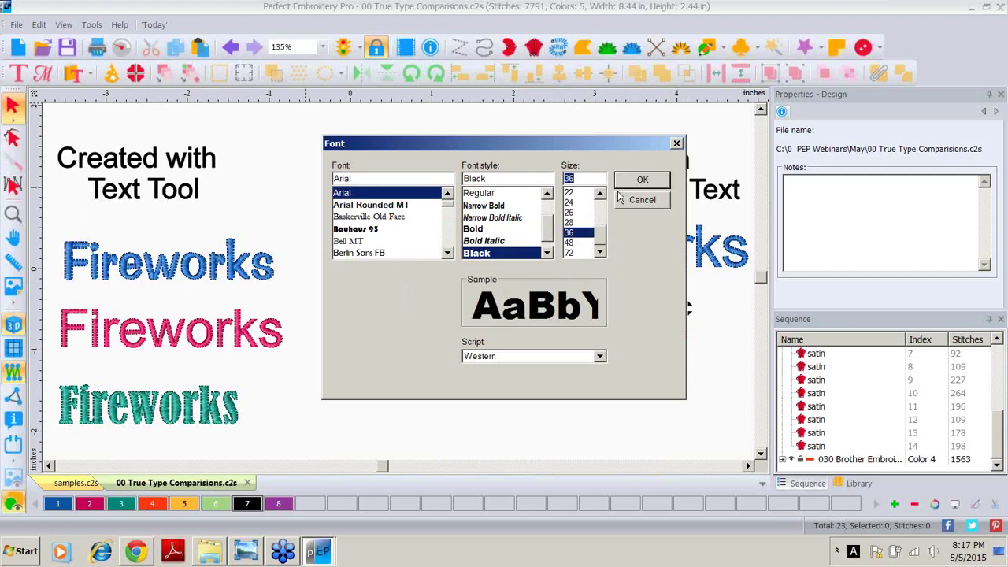
click(640, 180)
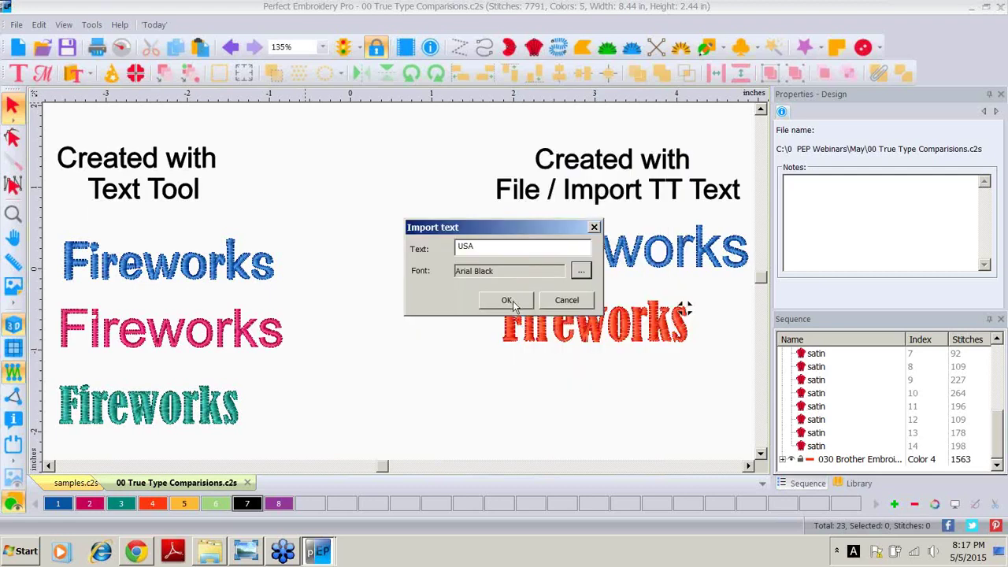
click(510, 301)
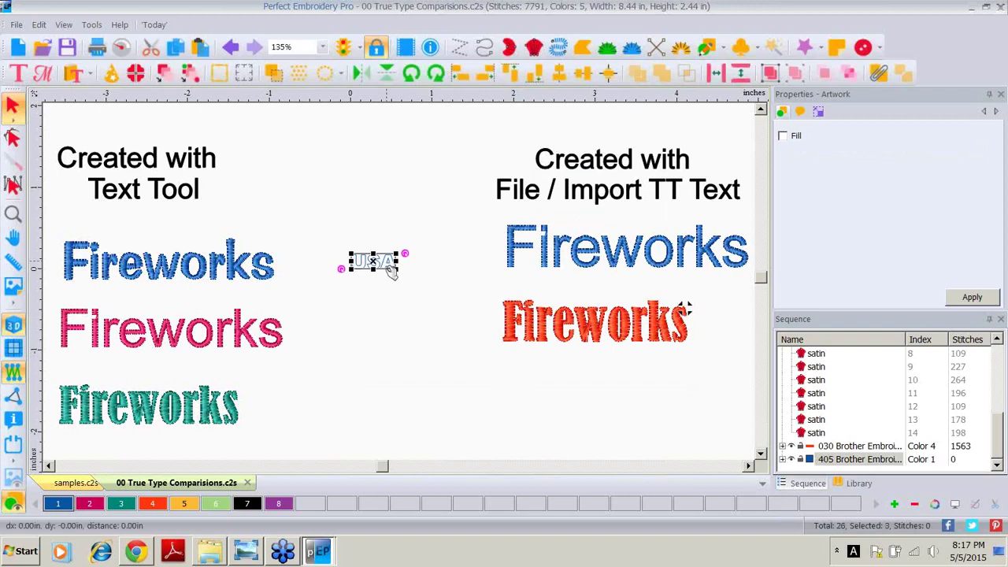
Move the "USA" outline below the "Fireworks" samples and set its height to 2 in, keeping the aspect ratio
drag(392, 268, 499, 431)
click(819, 111)
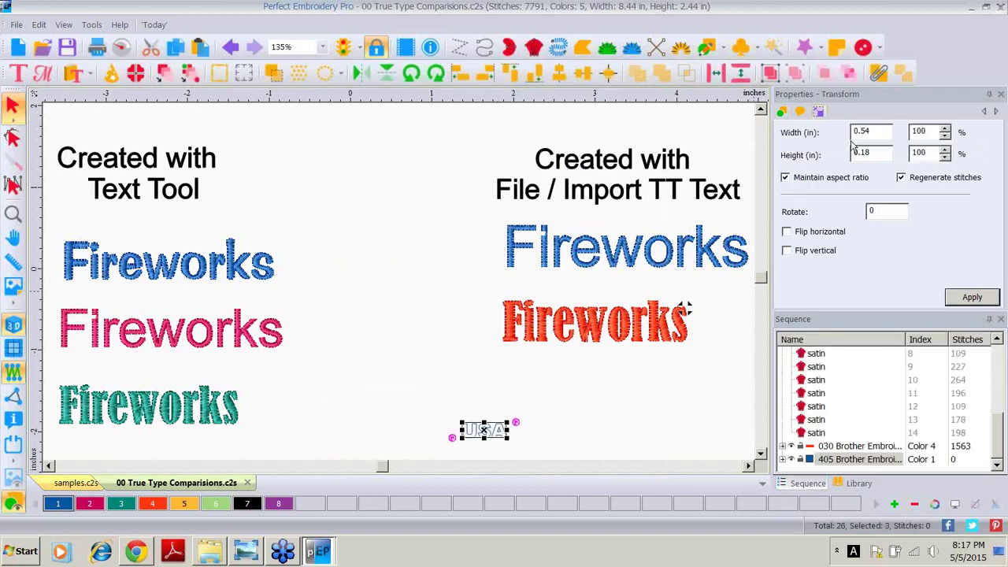
drag(877, 154, 817, 136)
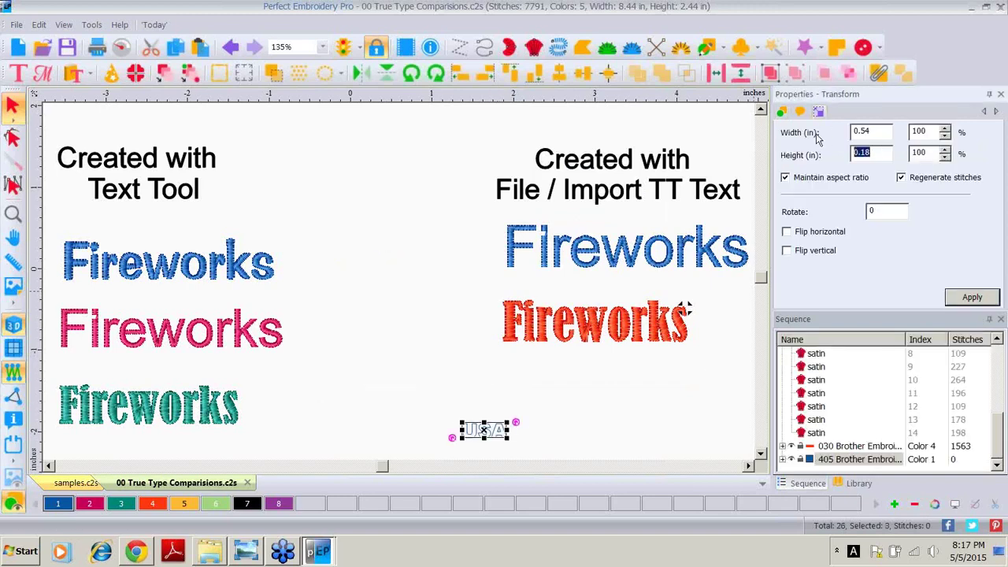
text(2)
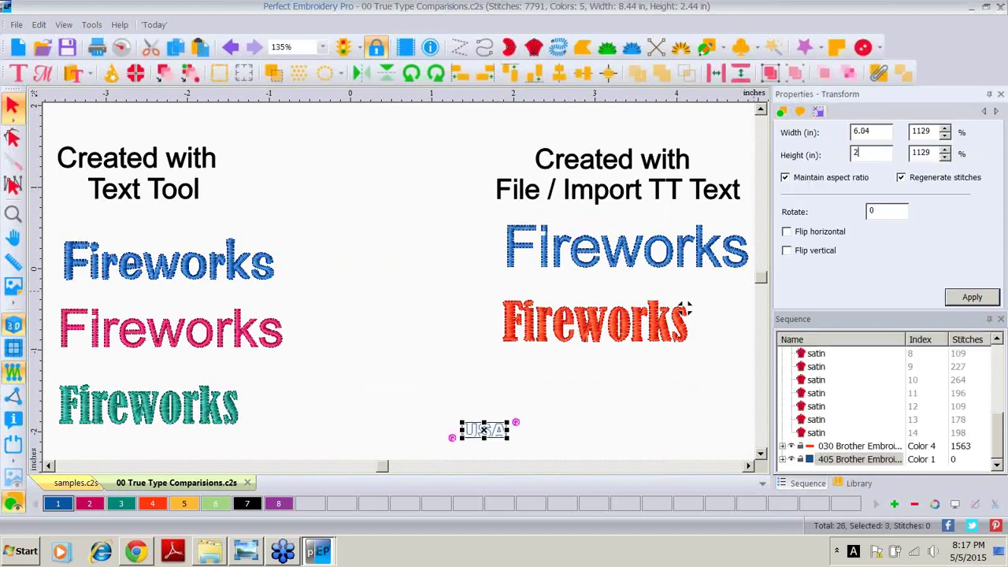
click(972, 297)
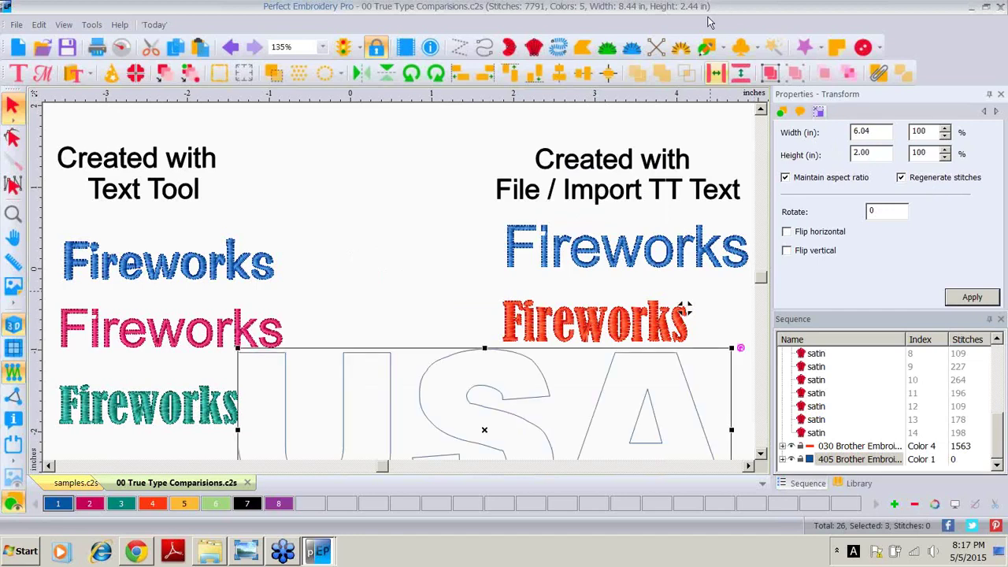
Convert the enlarged "USA" outline to applique
click(12, 213)
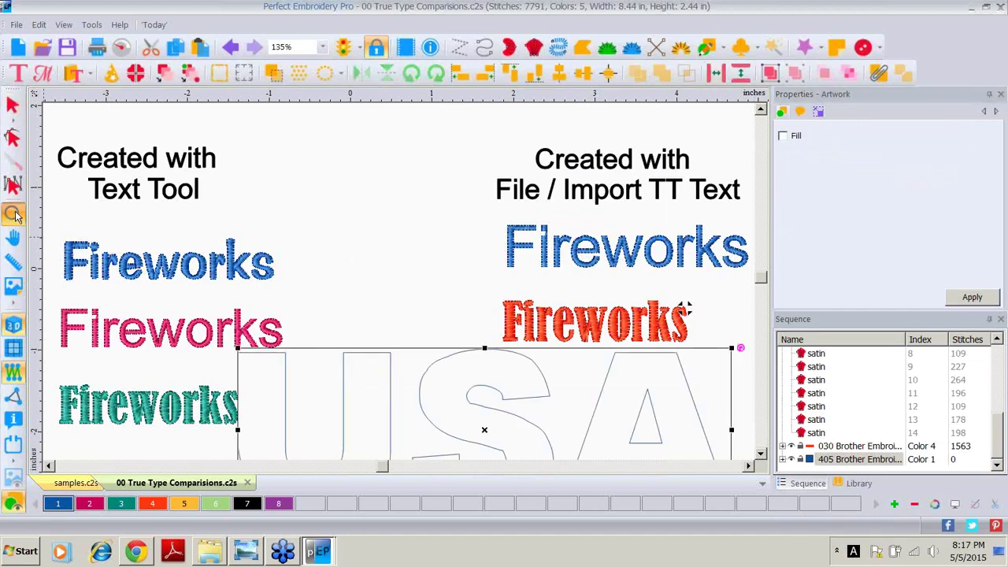
scroll(504, 434, down, 1)
drag(525, 427, 571, 442)
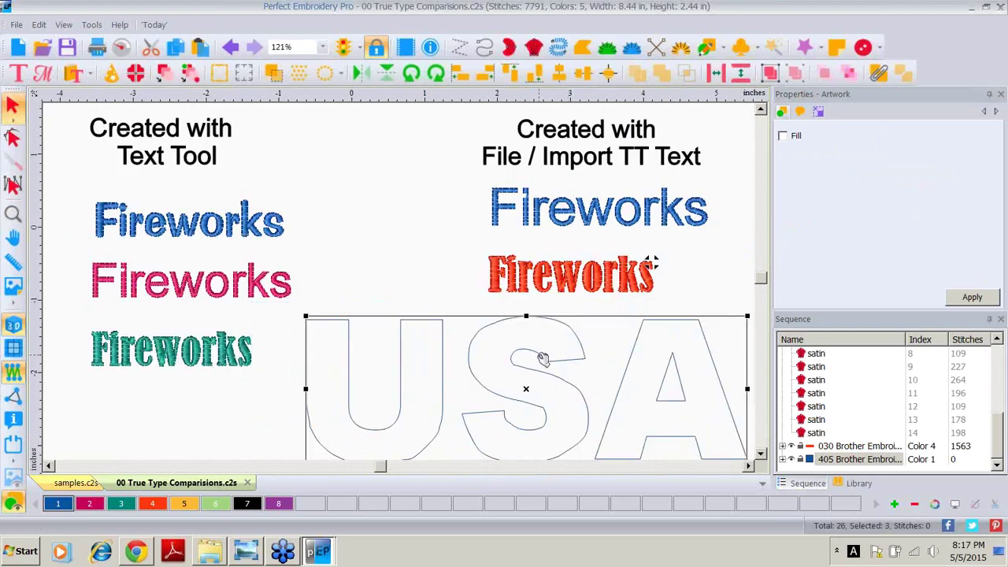
right_click(542, 358)
mouse_move(612, 140)
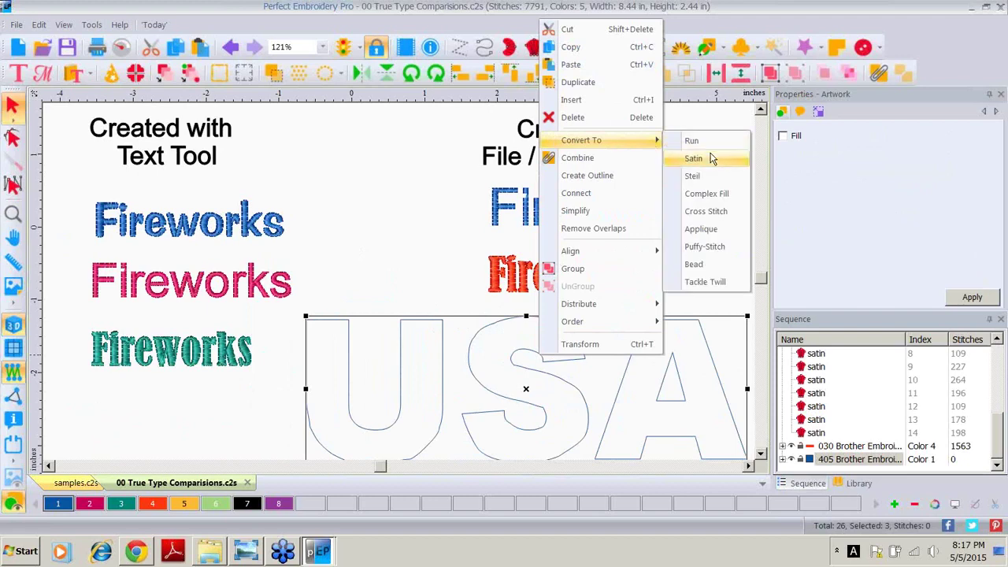
click(701, 229)
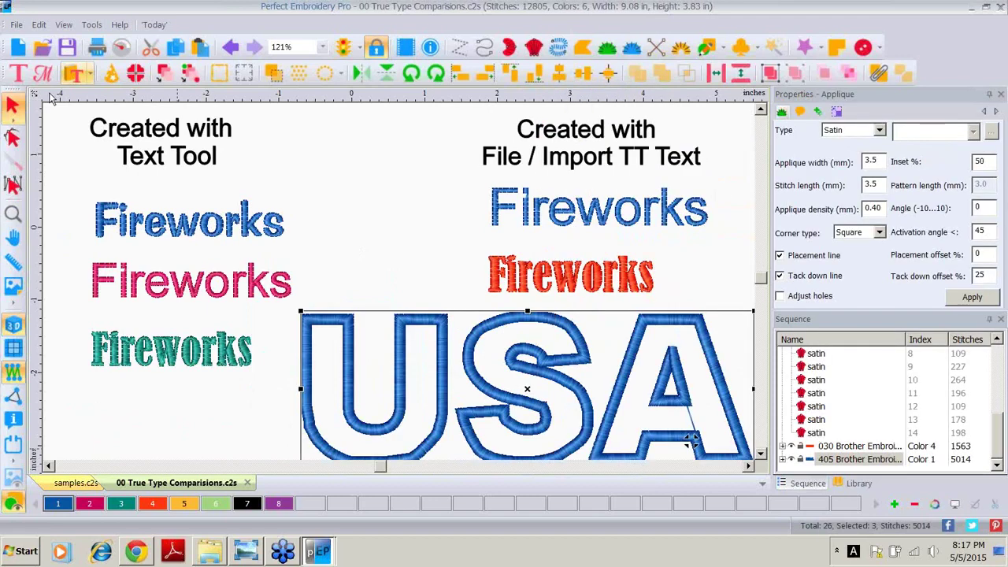
Move the "USA" applique further down and to the right, clear of the "Fireworks" samples, and set its applique width to 2.5 mm
click(322, 47)
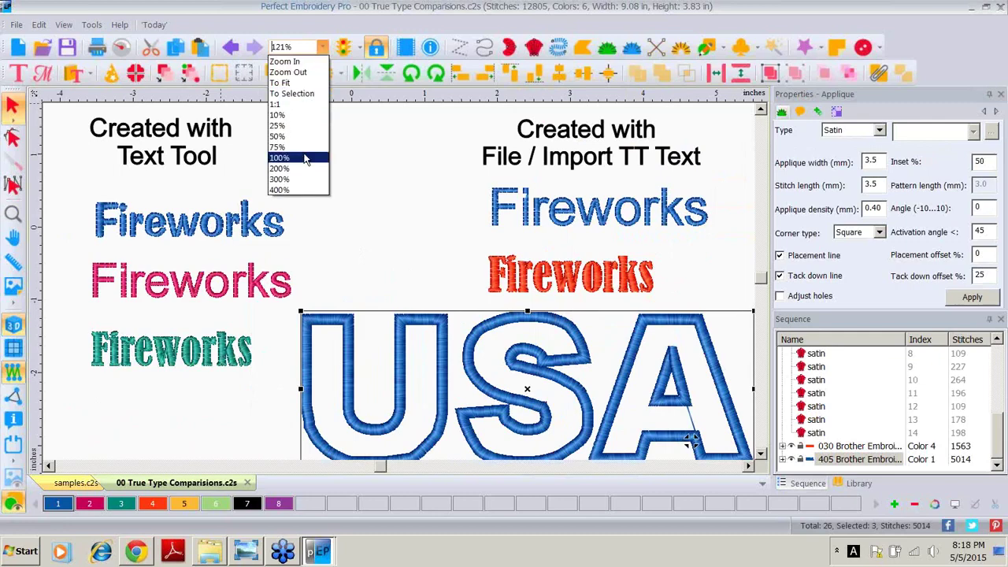
click(304, 142)
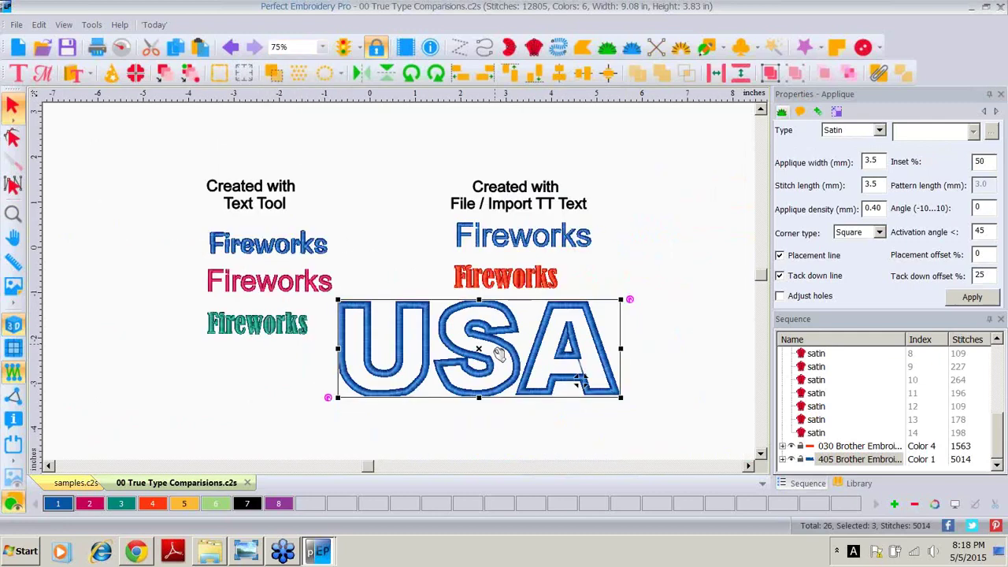
drag(494, 347, 556, 386)
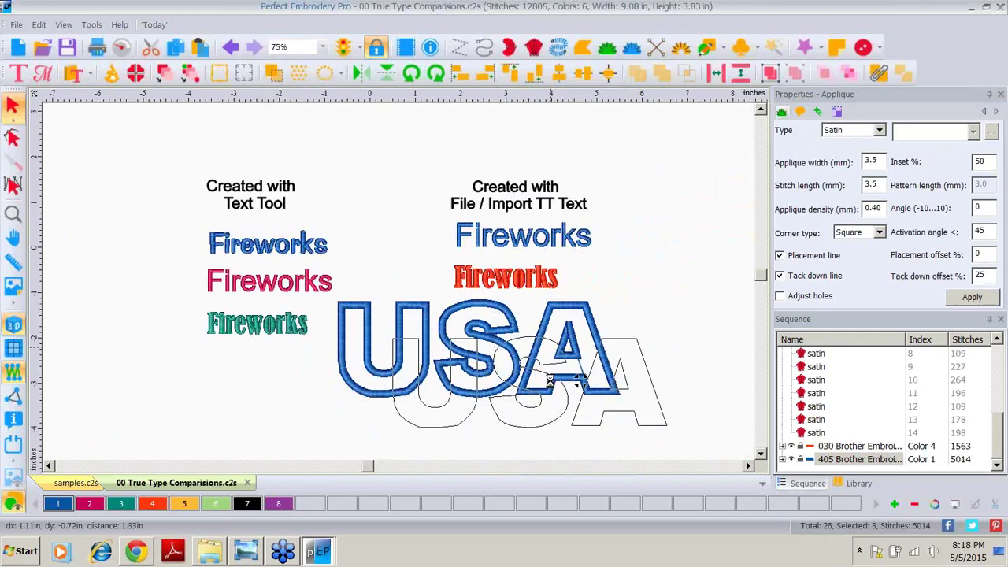
double_click(874, 161)
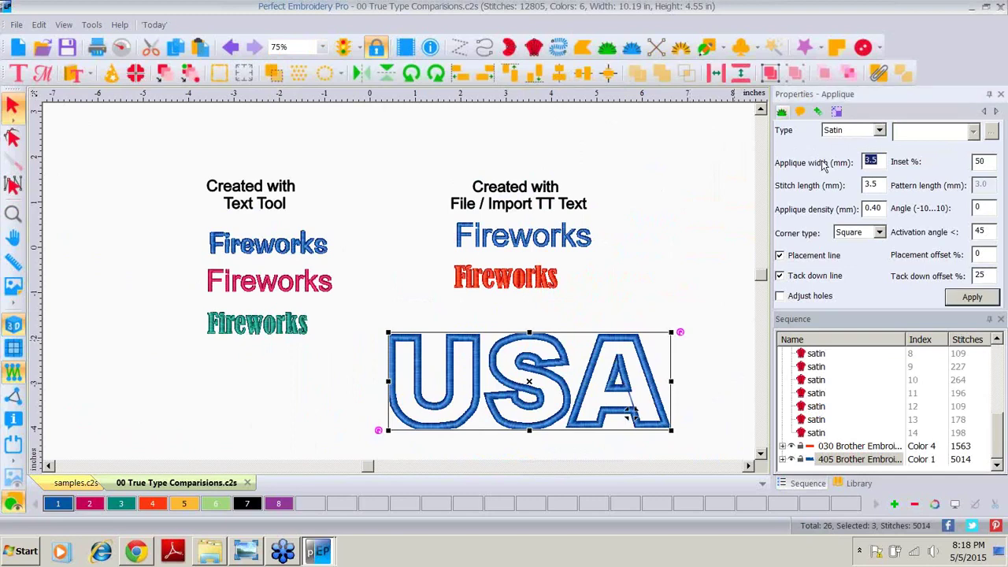
text(2.5)
key(Return)
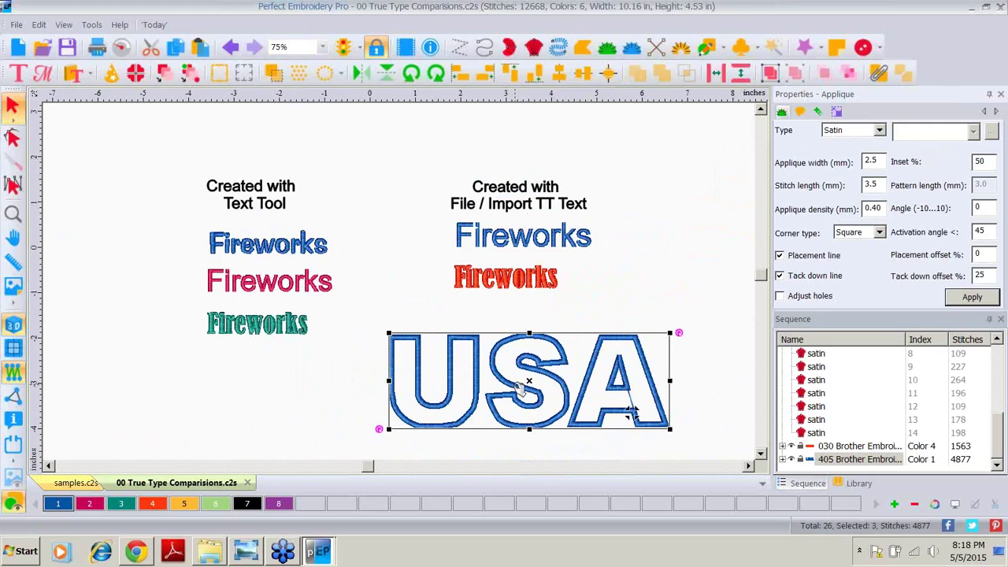
Review the text properties and the conversion and break-up options for the green "Fireworks" made with the Text tool
click(254, 326)
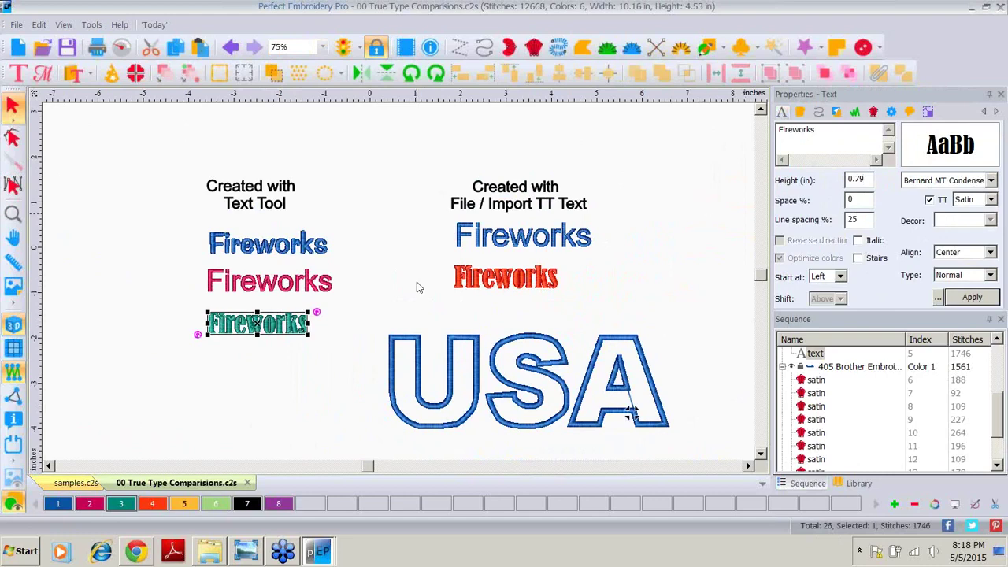
right_click(229, 325)
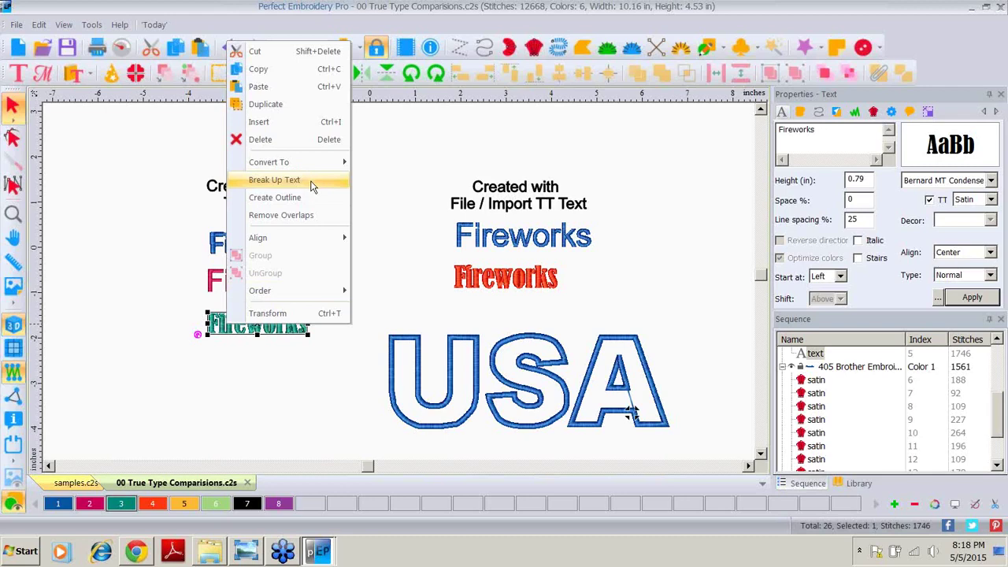
click(276, 375)
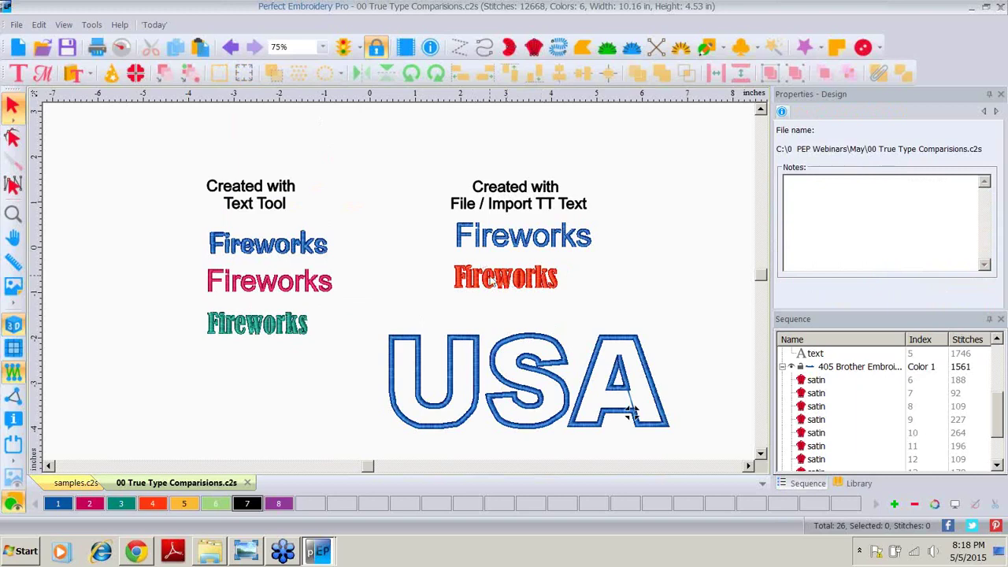
Move the red imported "Fireworks" to below the green "Fireworks" in the Text tool column
click(488, 278)
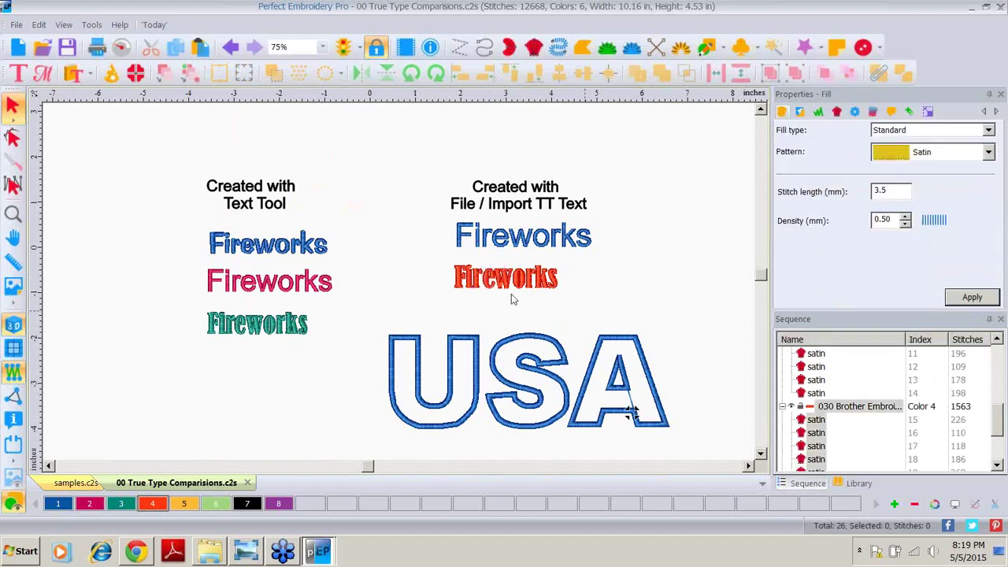
drag(511, 294, 249, 473)
click(761, 455)
click(761, 456)
click(761, 455)
click(761, 456)
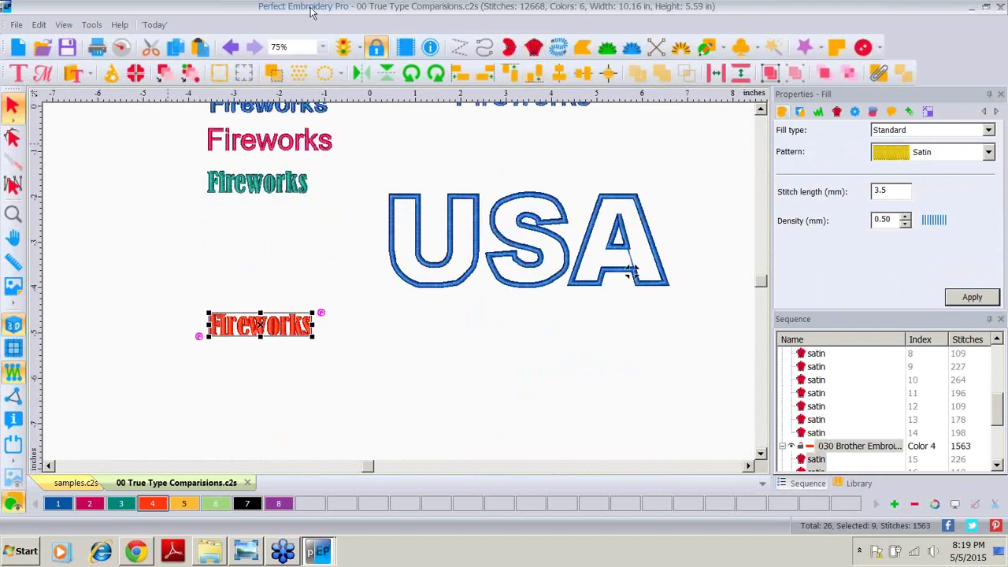
Move the red "Fireworks" slightly to the left and ungroup it so its letters can be selected individually
click(322, 47)
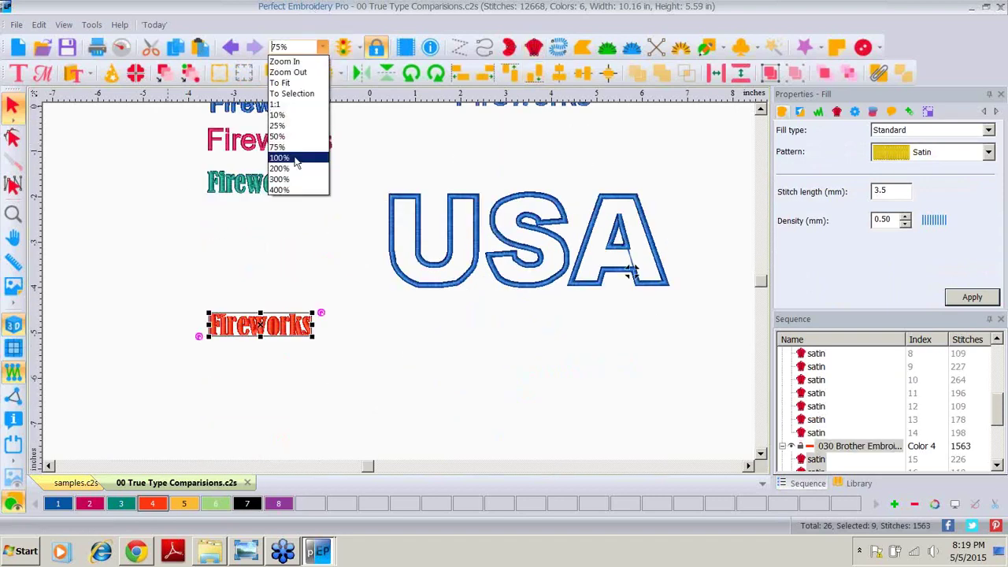
click(297, 162)
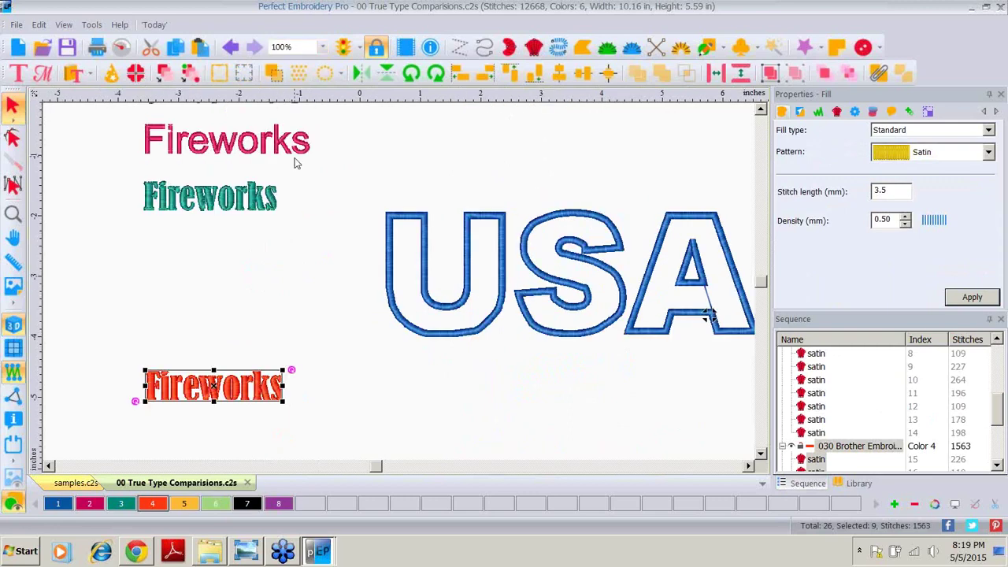
click(322, 47)
click(311, 169)
click(761, 455)
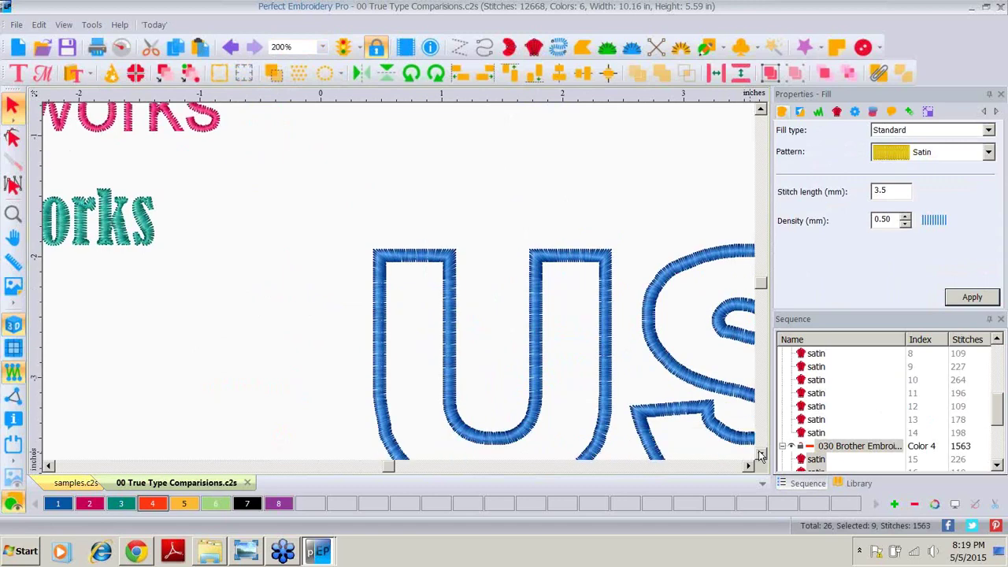
scroll(761, 455, down, 5)
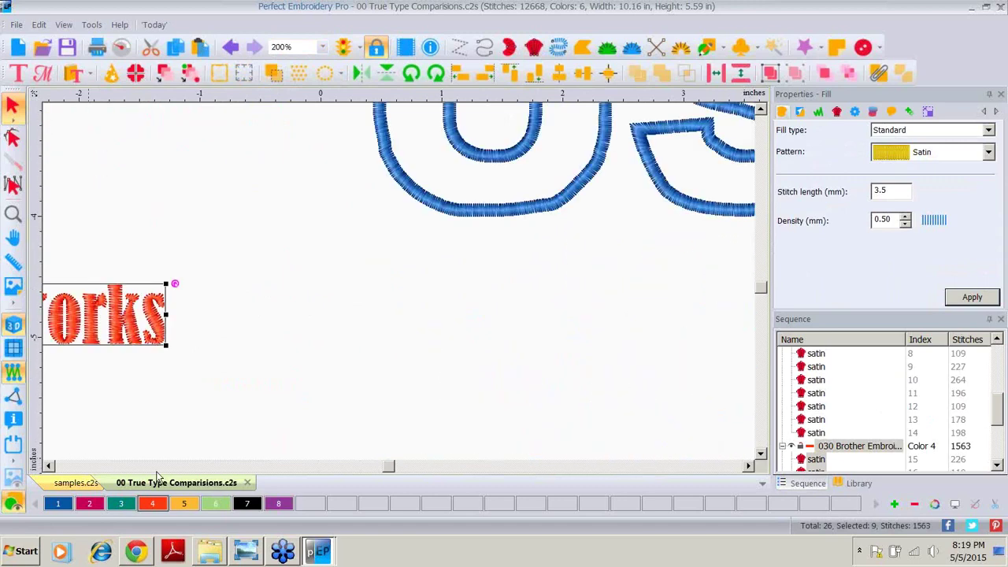
click(48, 467)
click(48, 467)
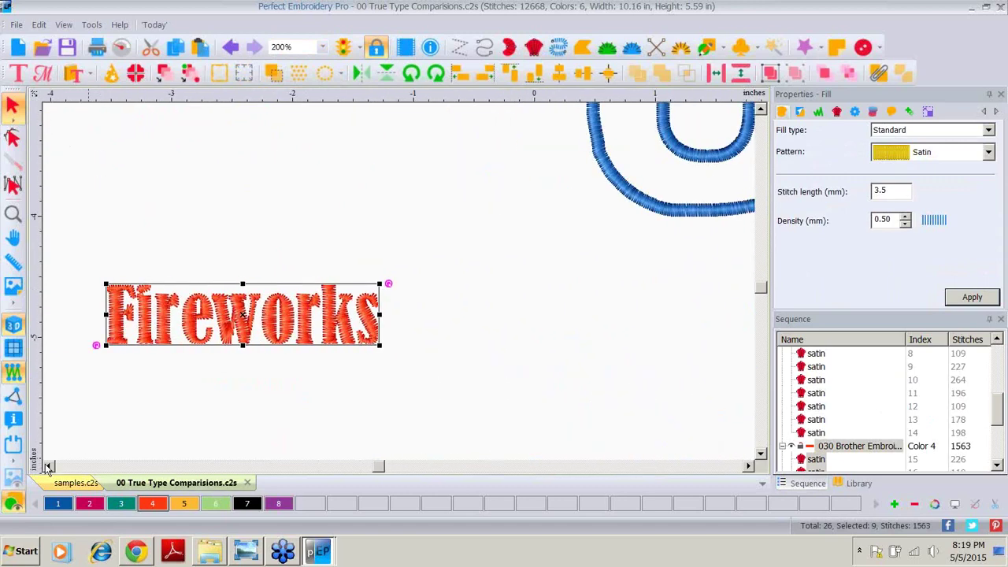
click(48, 467)
click(318, 328)
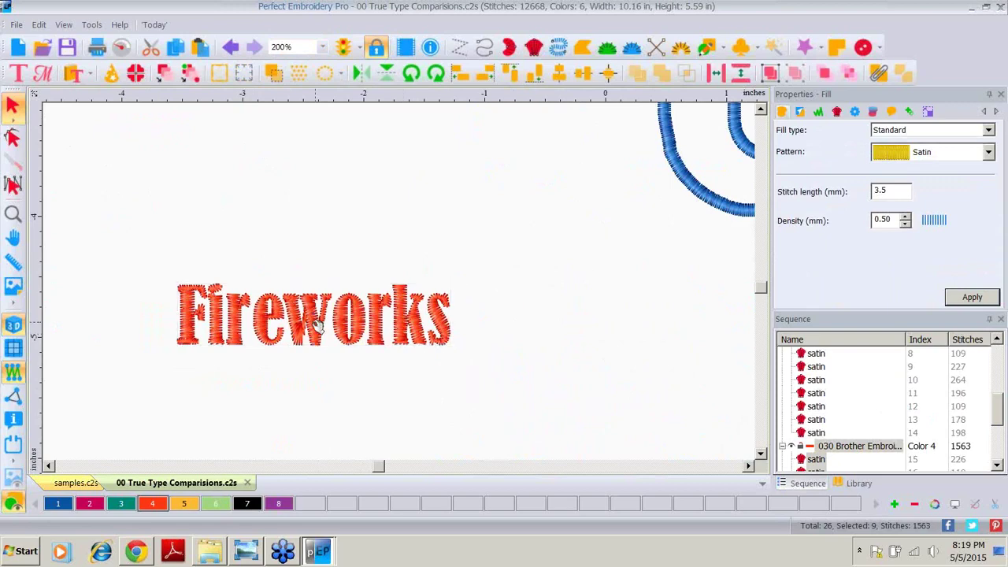
drag(313, 325, 206, 364)
click(219, 279)
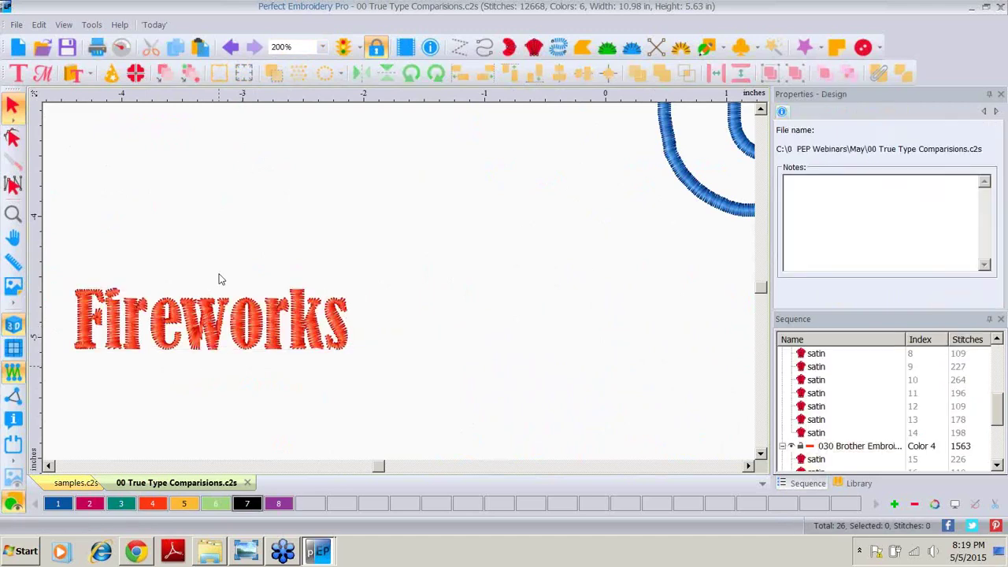
click(212, 327)
click(285, 324)
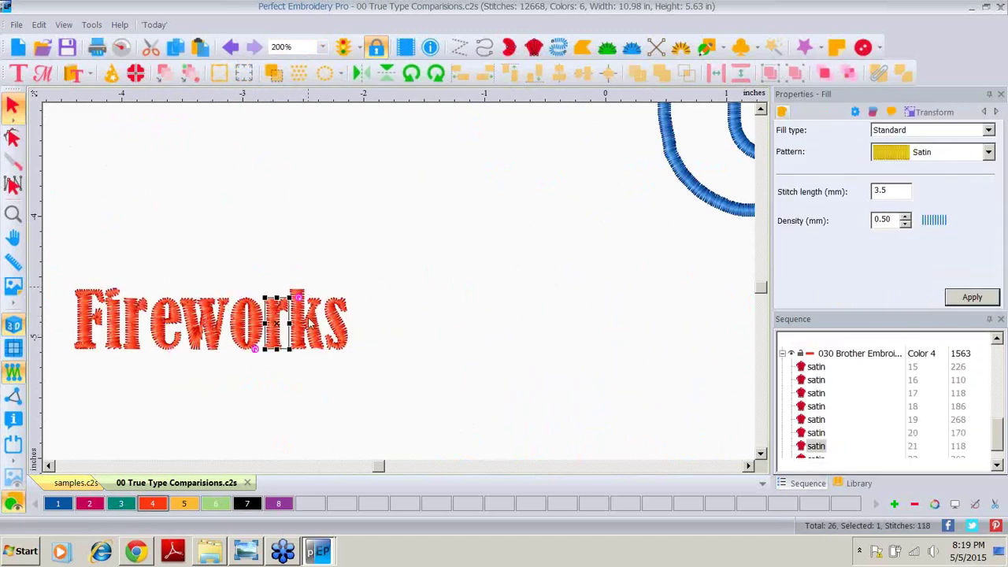
click(309, 322)
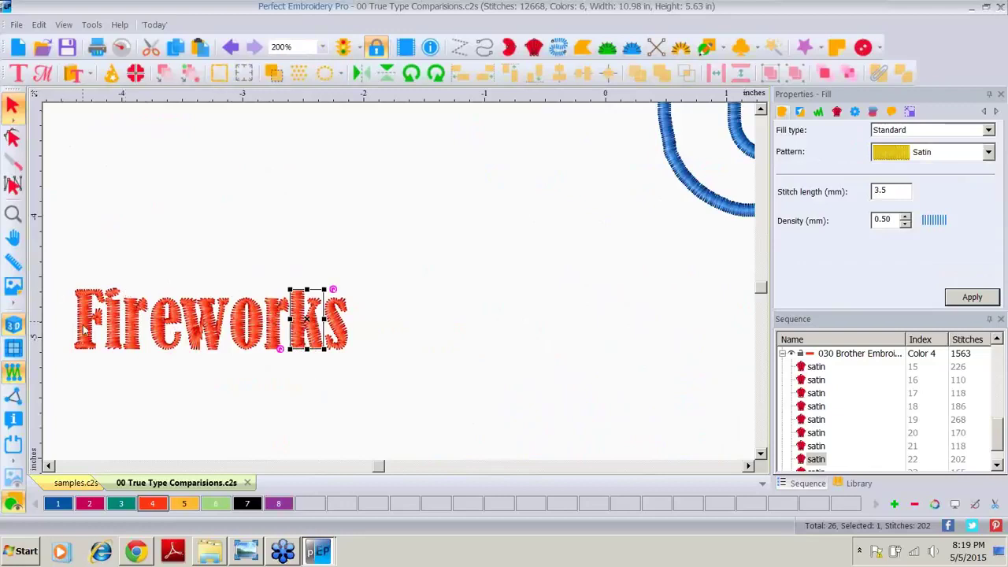
Raise the letters "F" and "e" above the rest of the red "Fireworks" and lower the "i" below it
drag(85, 324, 90, 272)
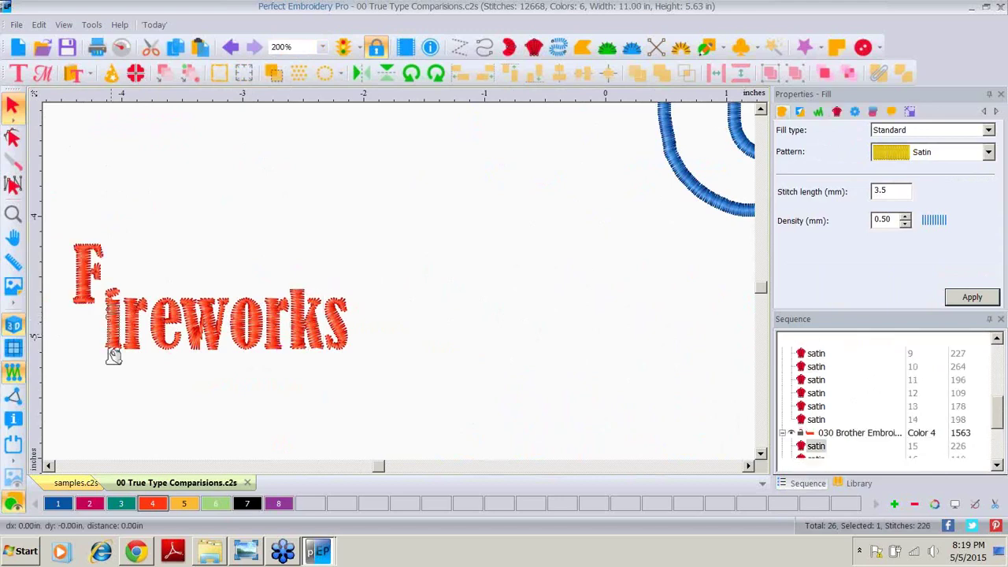
drag(113, 346, 110, 382)
drag(165, 325, 167, 282)
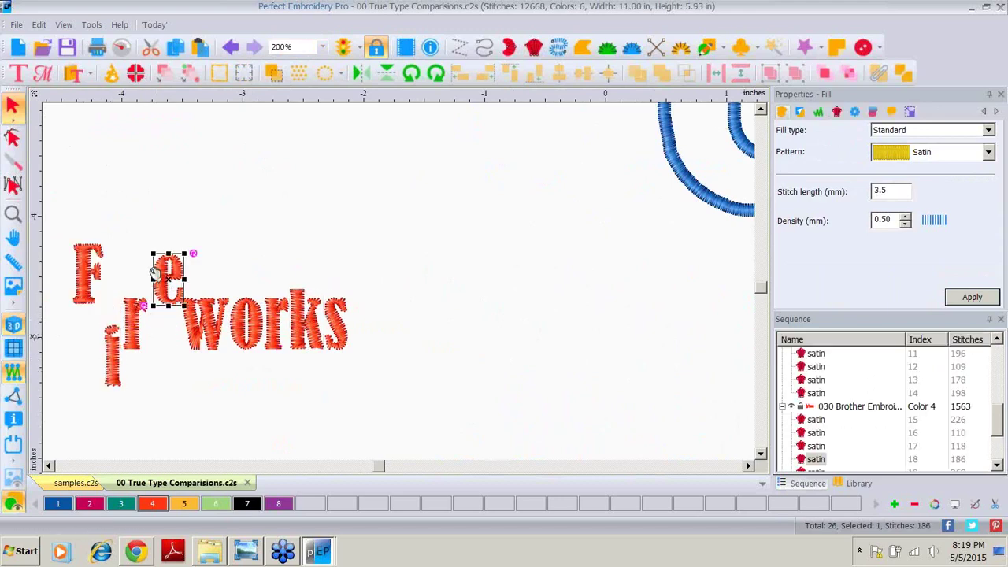
Recolor the "w" with yellow color 5 and set the fill pattern of the "o" to Brick
click(192, 341)
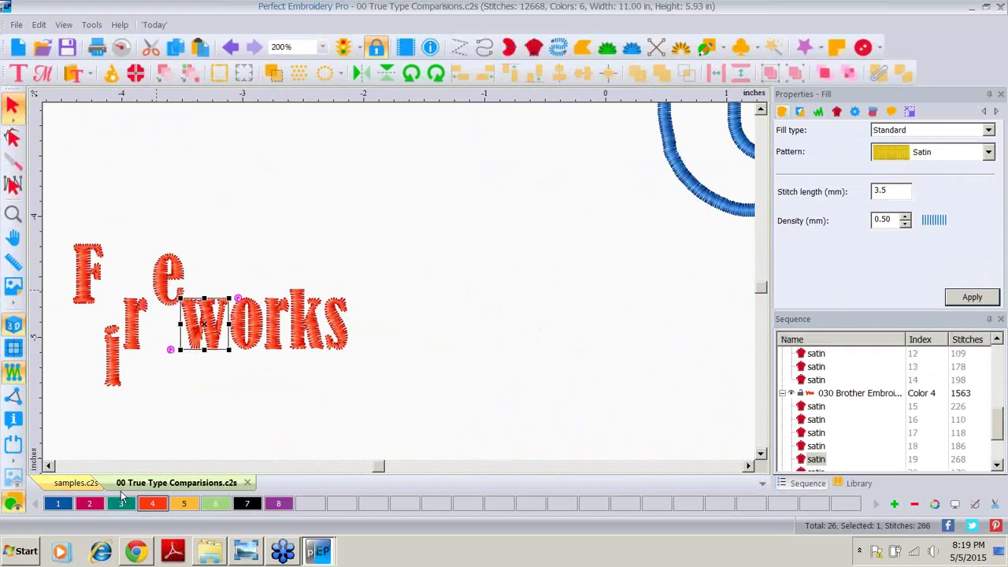
click(181, 505)
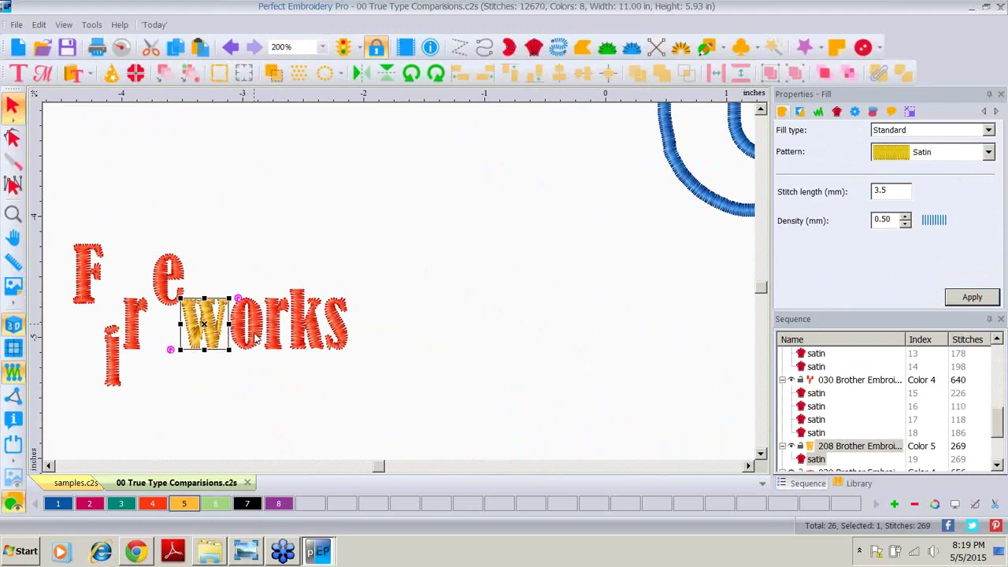
click(255, 338)
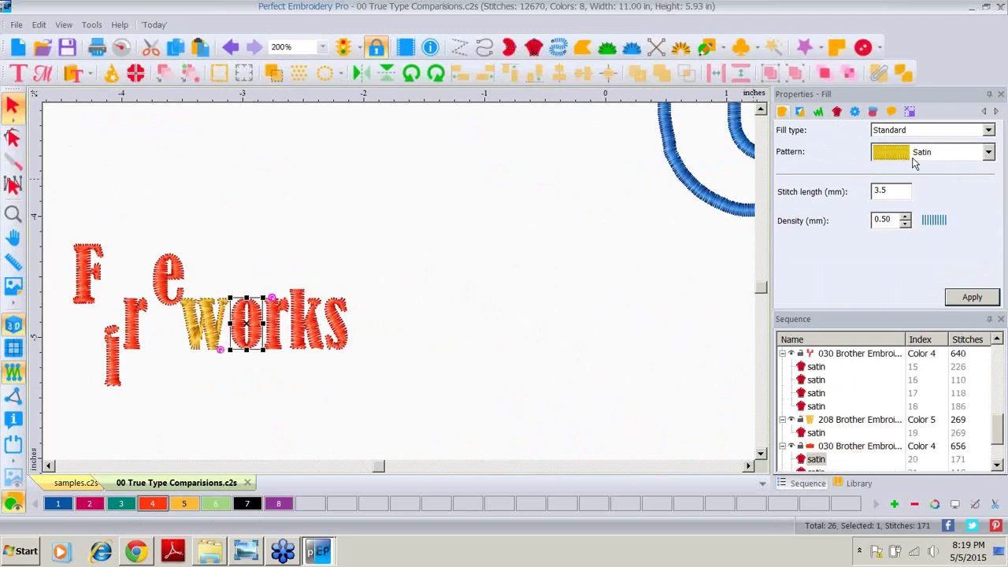
click(988, 152)
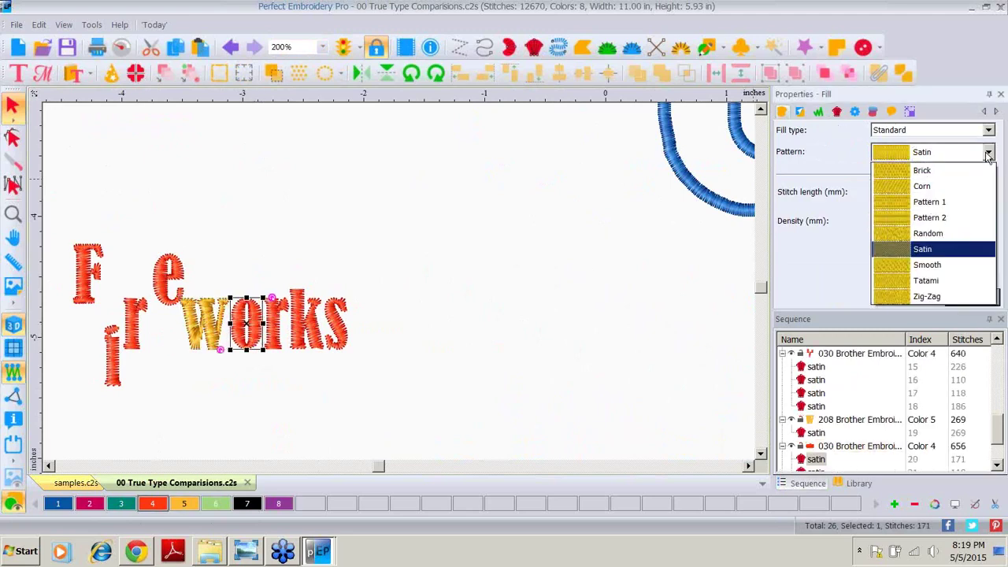
click(927, 171)
click(972, 297)
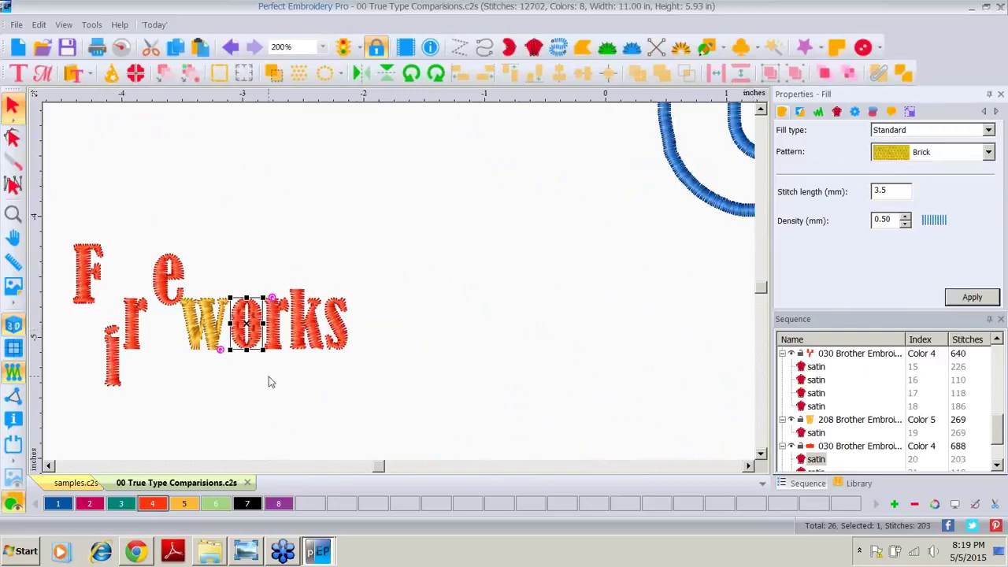
Group all the scattered "Fireworks" letters and move the group up and to the right
click(50, 218)
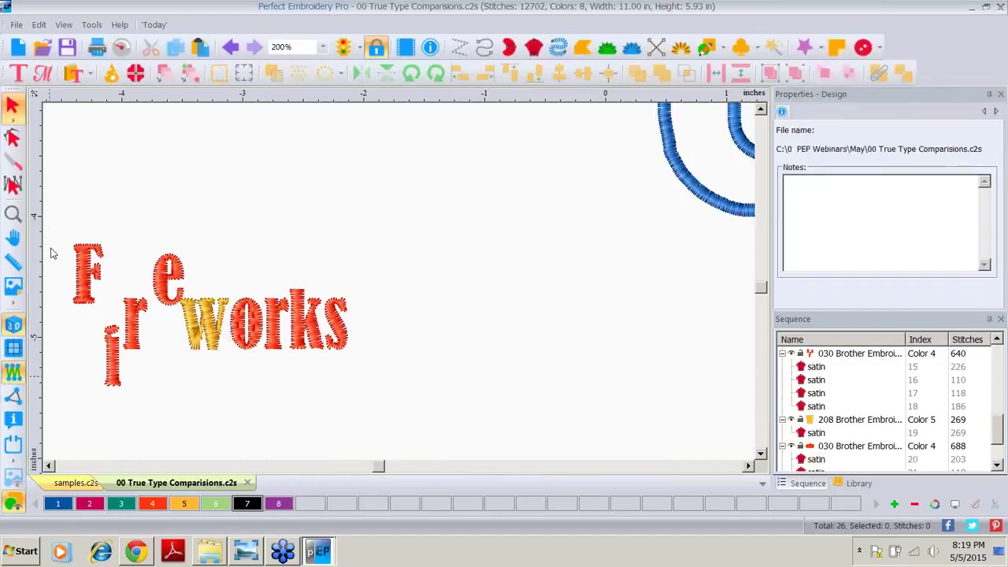
drag(51, 253, 358, 398)
right_click(247, 315)
click(299, 241)
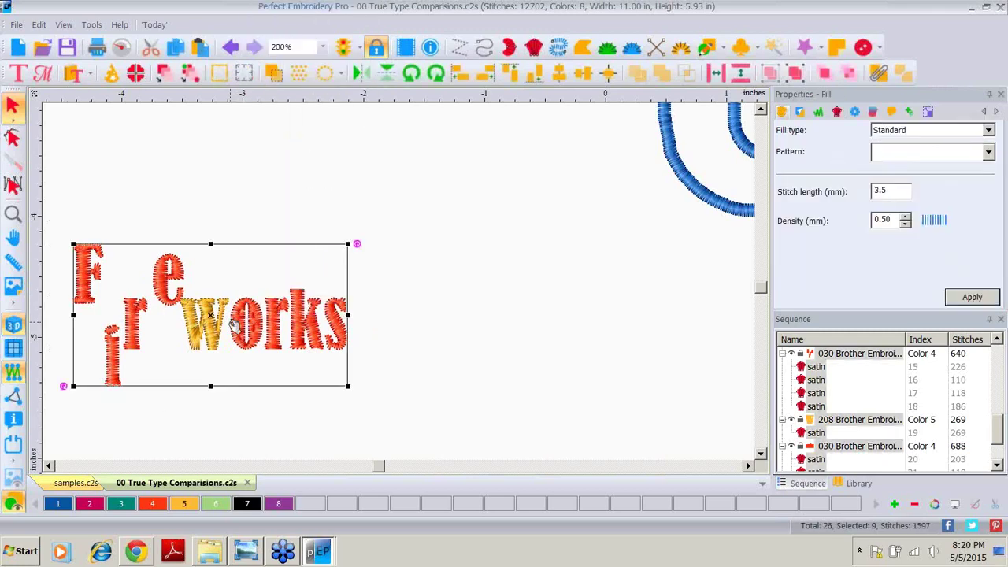
drag(233, 326, 472, 271)
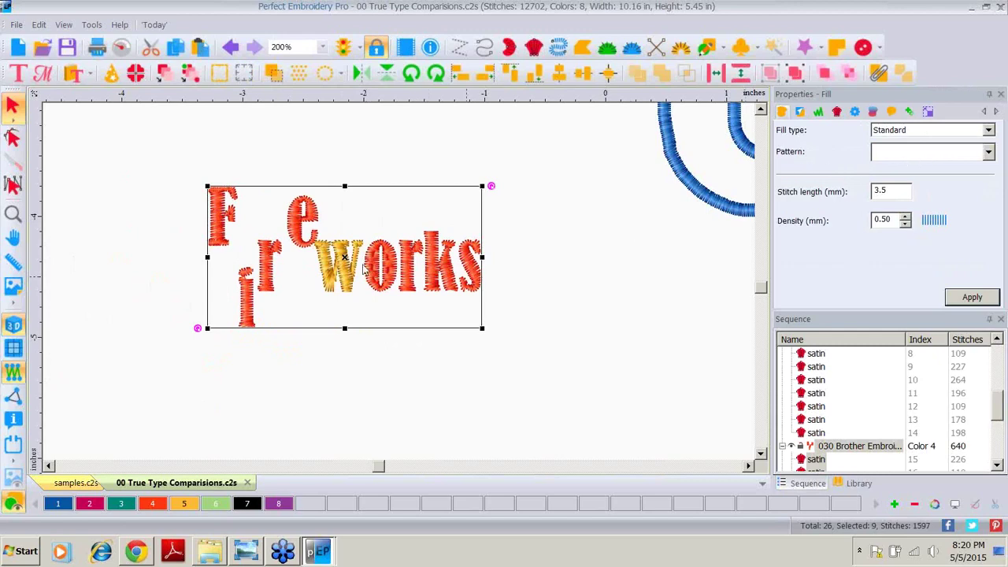
click(554, 305)
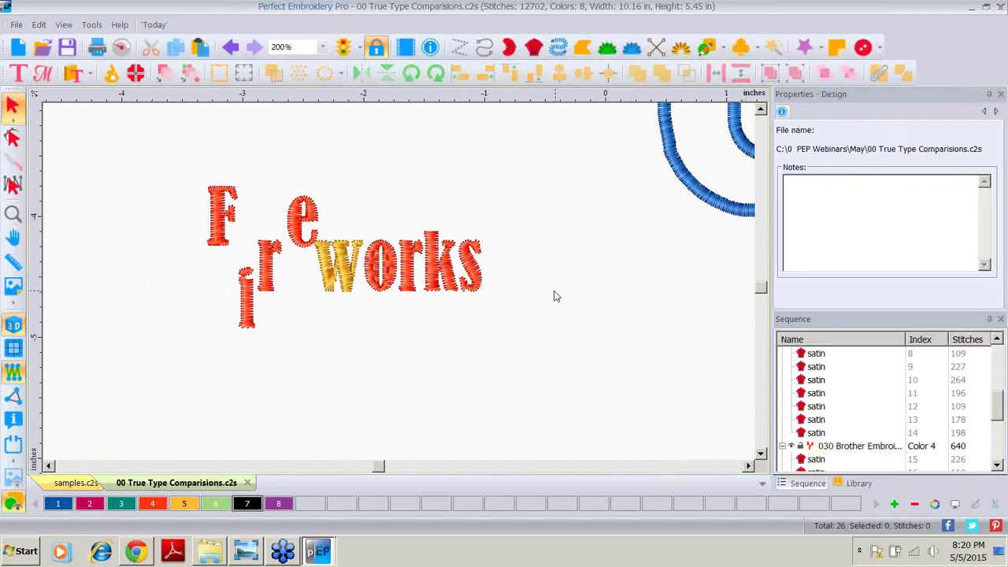
Apply the Corn fill pattern to the whole grouped "Fireworks"
click(391, 288)
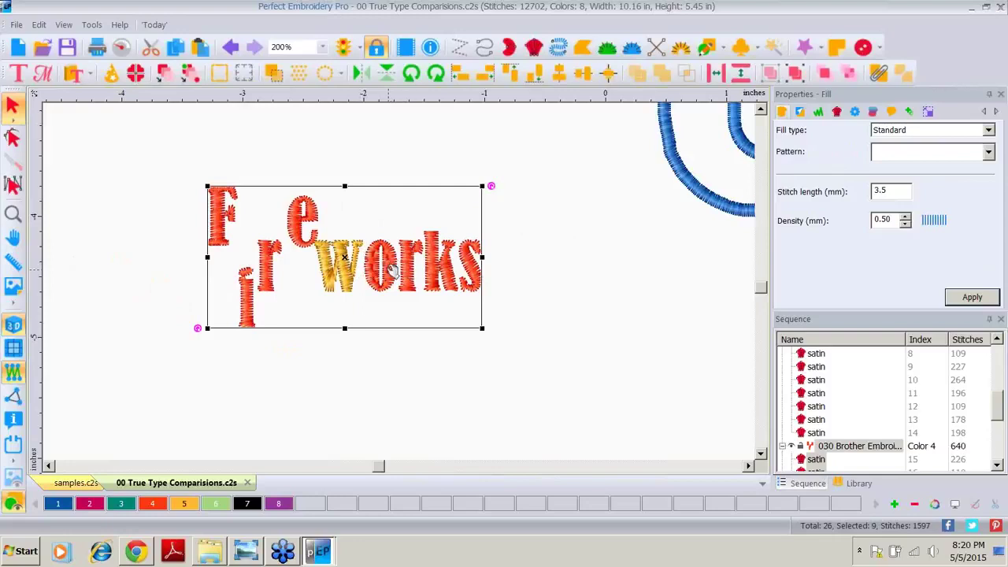
click(989, 153)
click(922, 186)
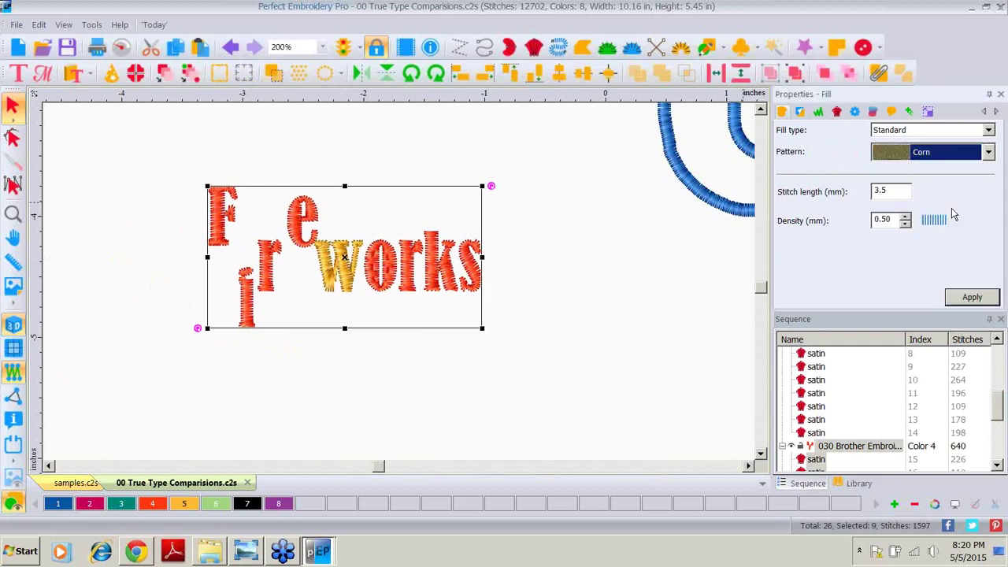
click(965, 301)
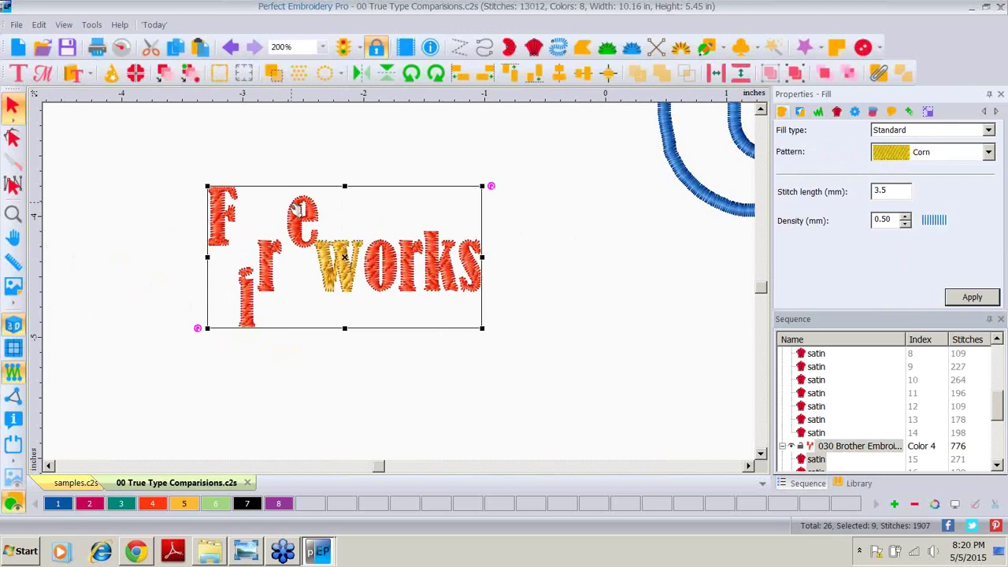
click(584, 237)
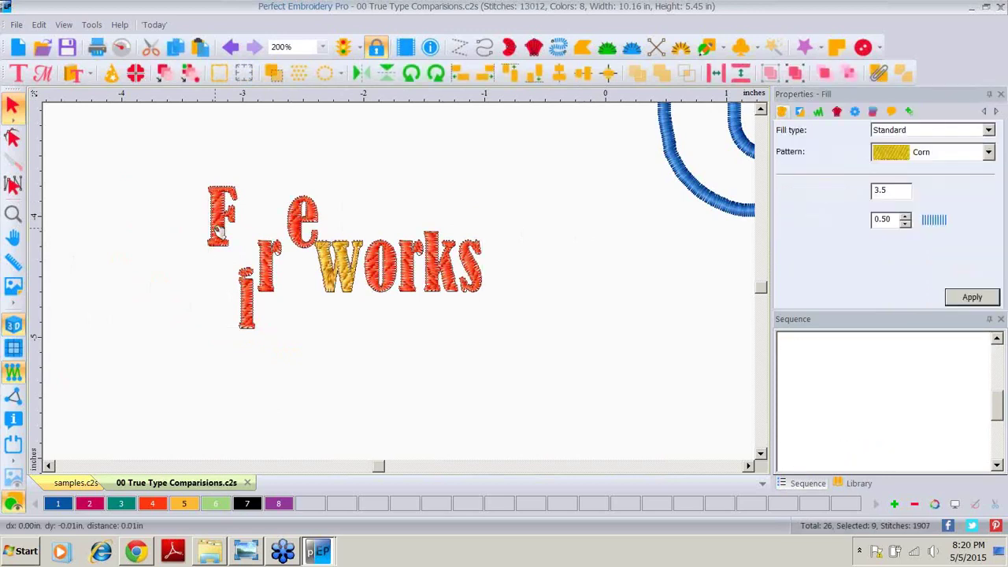
Ungroup the "Fireworks" lettering and move the "F", "i" and "e" back in line with the other letters
right_click(219, 230)
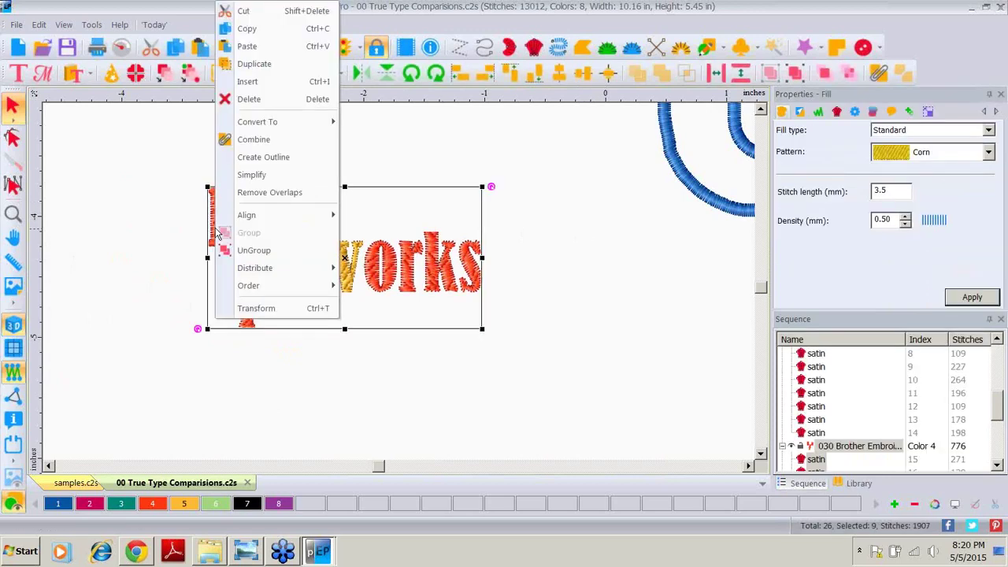
click(288, 252)
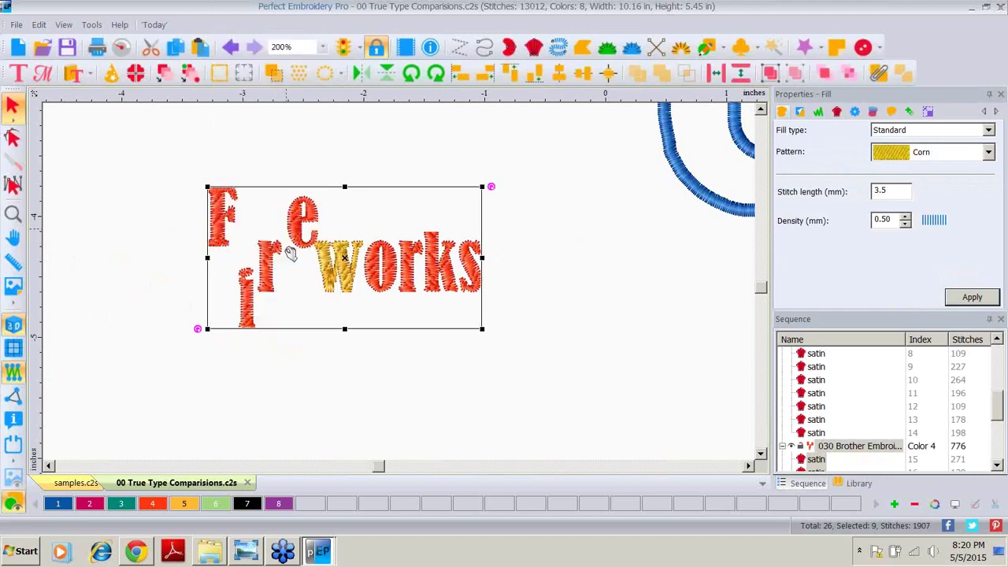
click(70, 281)
click(224, 237)
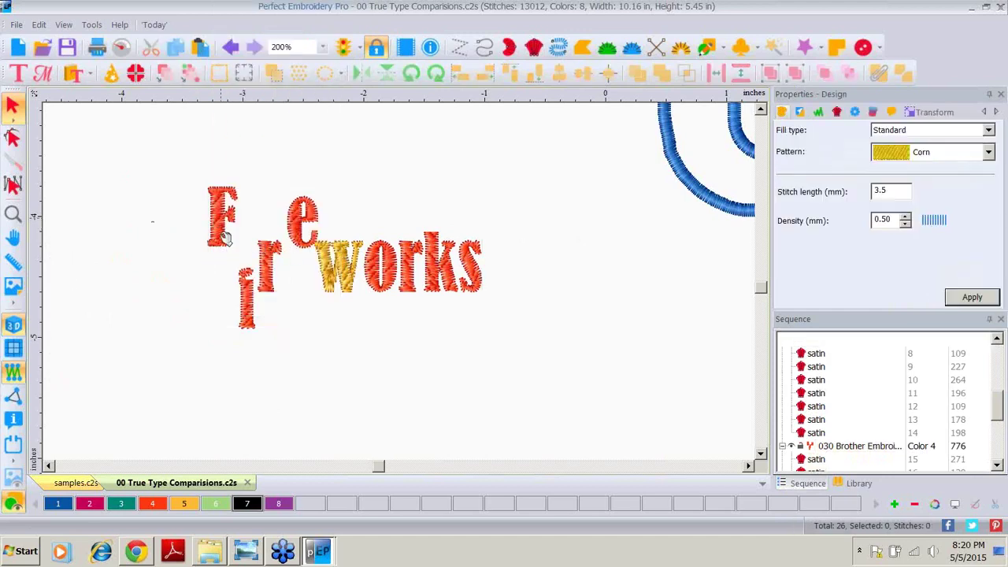
drag(225, 237, 247, 276)
drag(302, 246, 296, 294)
Duplicate all the realigned "Fireworks" letters below the original and recolor the copy with green color 3
drag(175, 220, 555, 330)
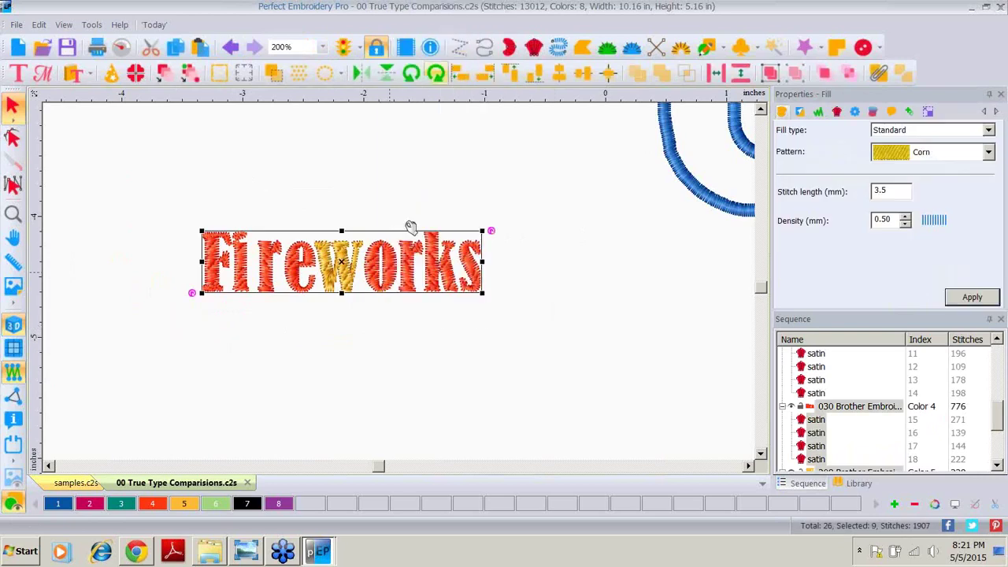
right_click(378, 276)
click(407, 181)
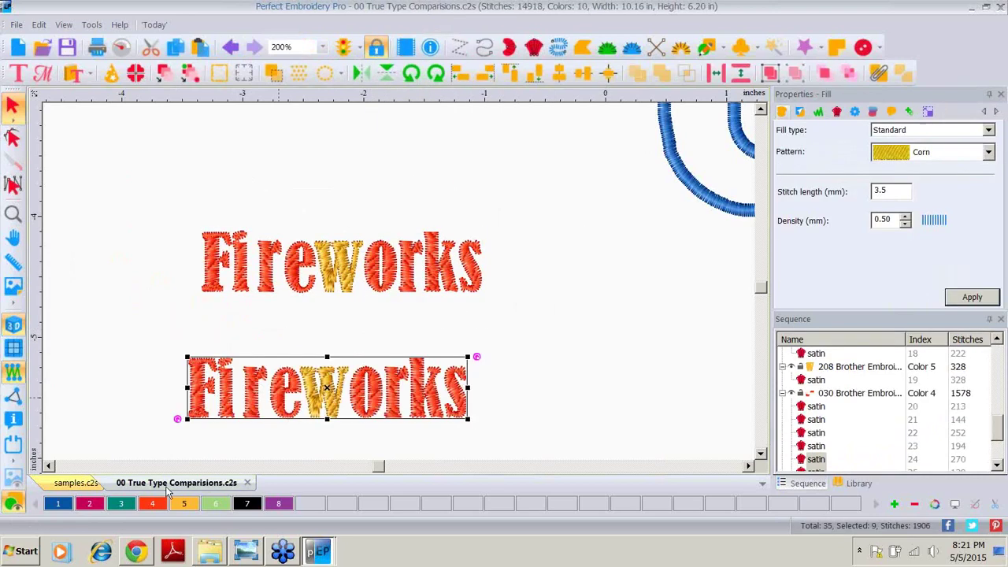
click(125, 504)
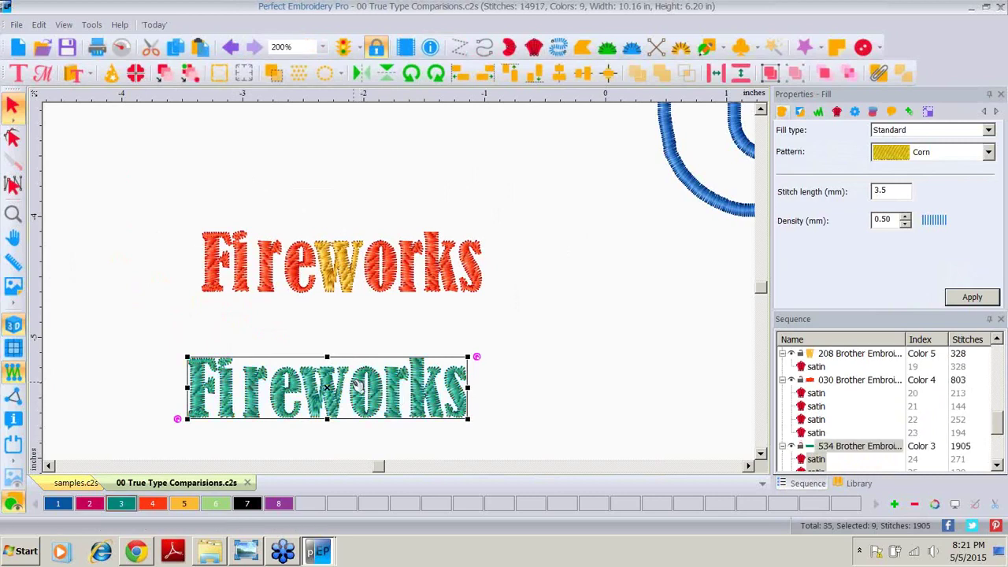
Combine the green "Fireworks" letters into one object and expand its color entry in the sequence list
right_click(370, 388)
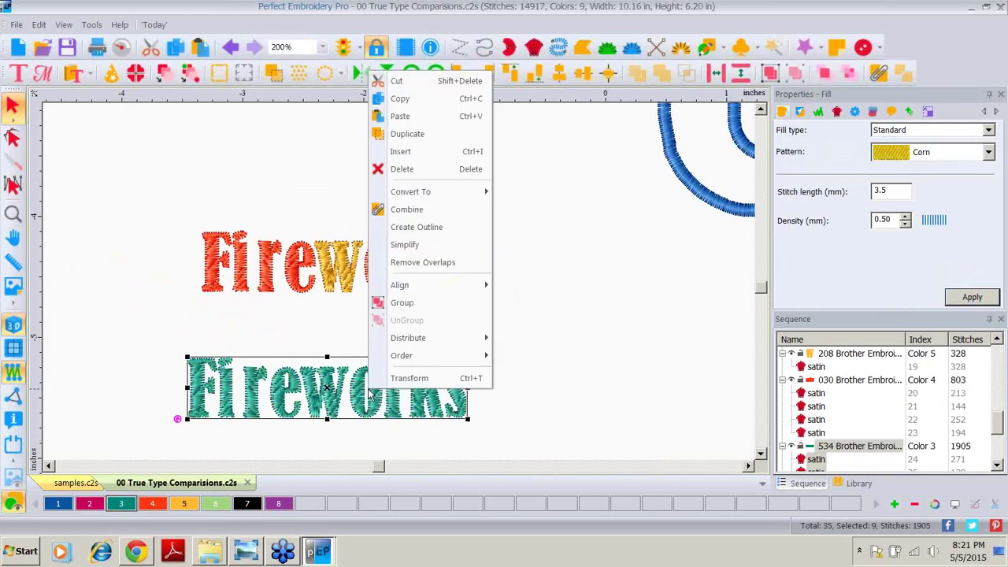
click(405, 210)
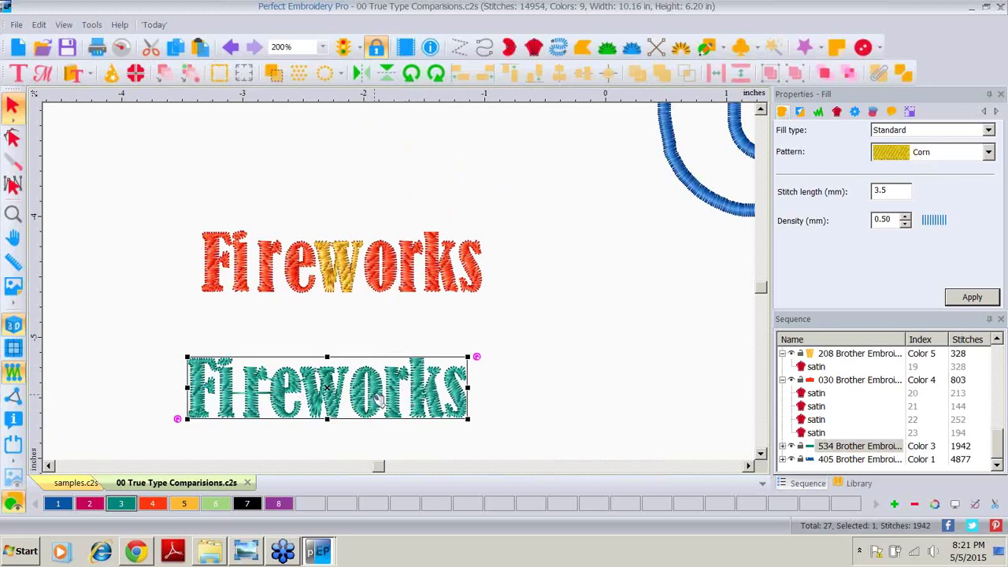
click(782, 447)
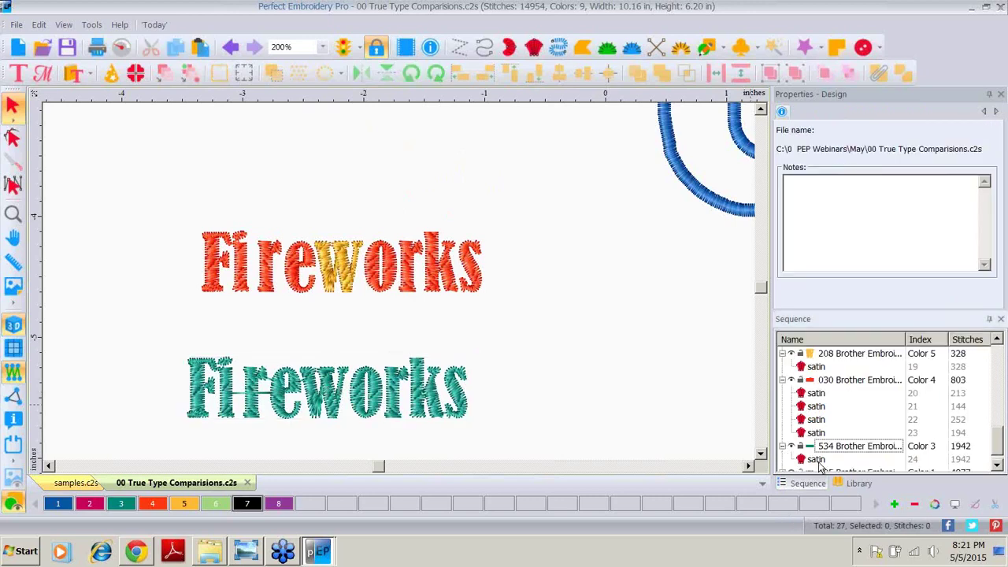
Convert the combined green "Fireworks" object from satin to a standard Tatami fill
click(816, 460)
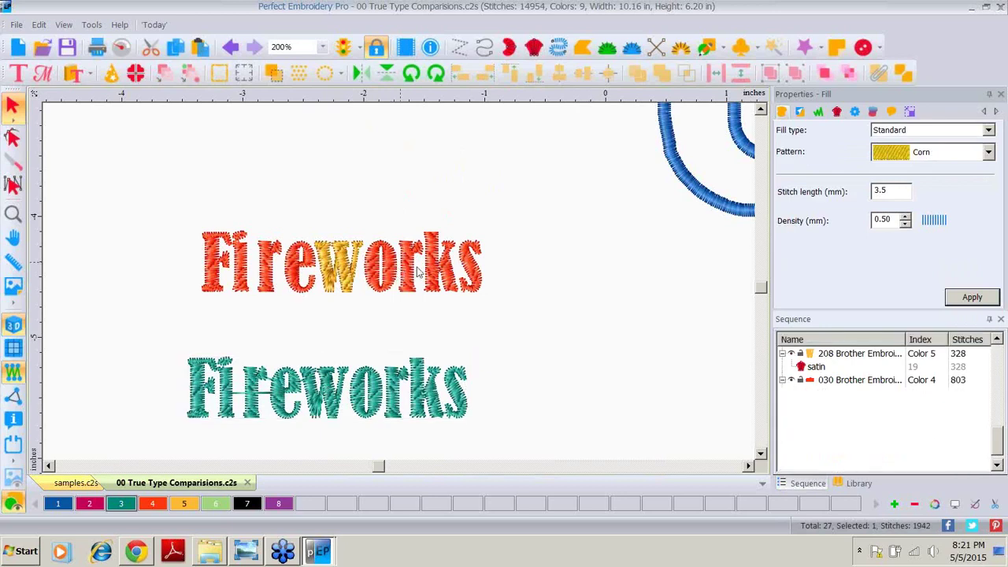
click(380, 266)
drag(154, 196, 514, 331)
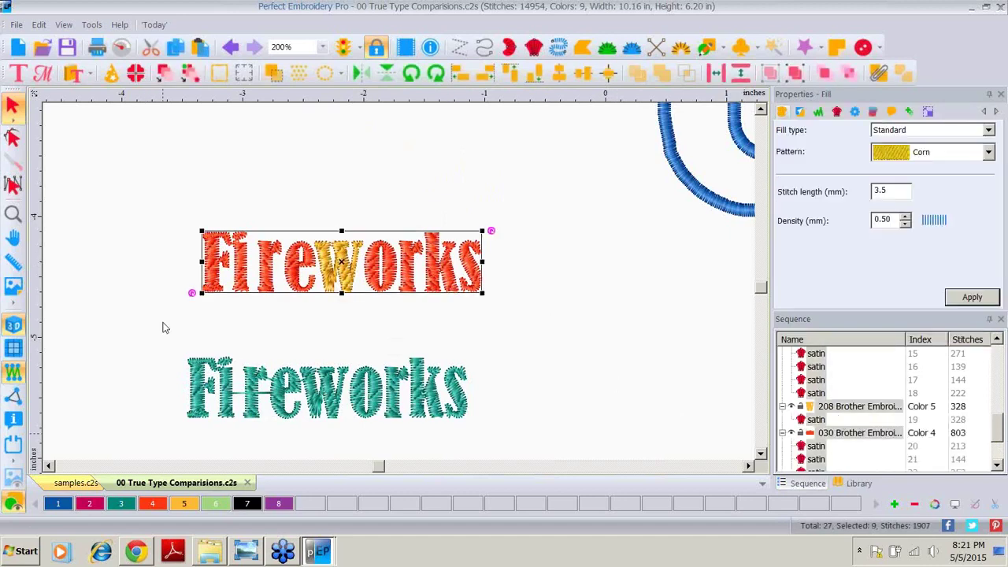
drag(171, 334, 501, 447)
right_click(409, 382)
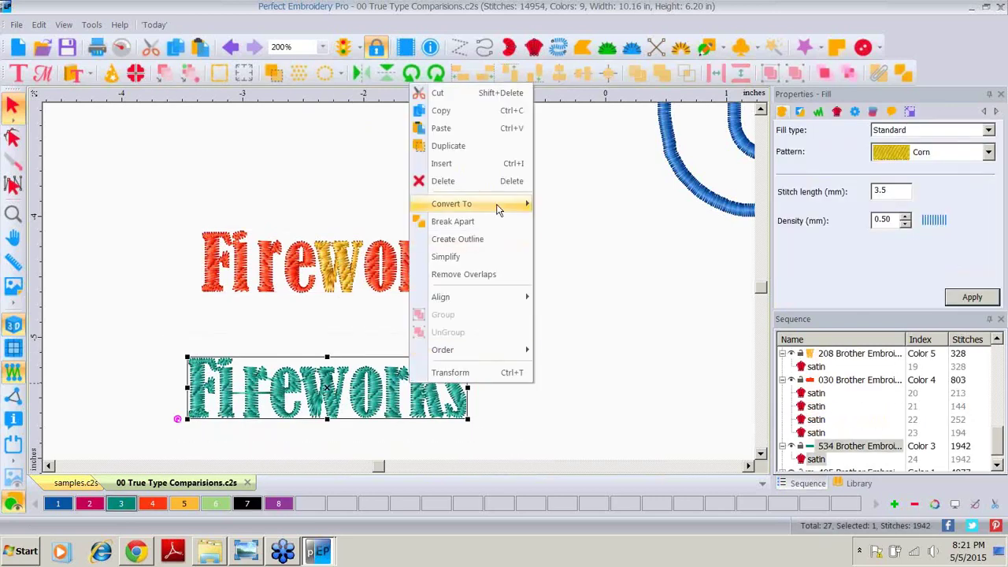
click(572, 259)
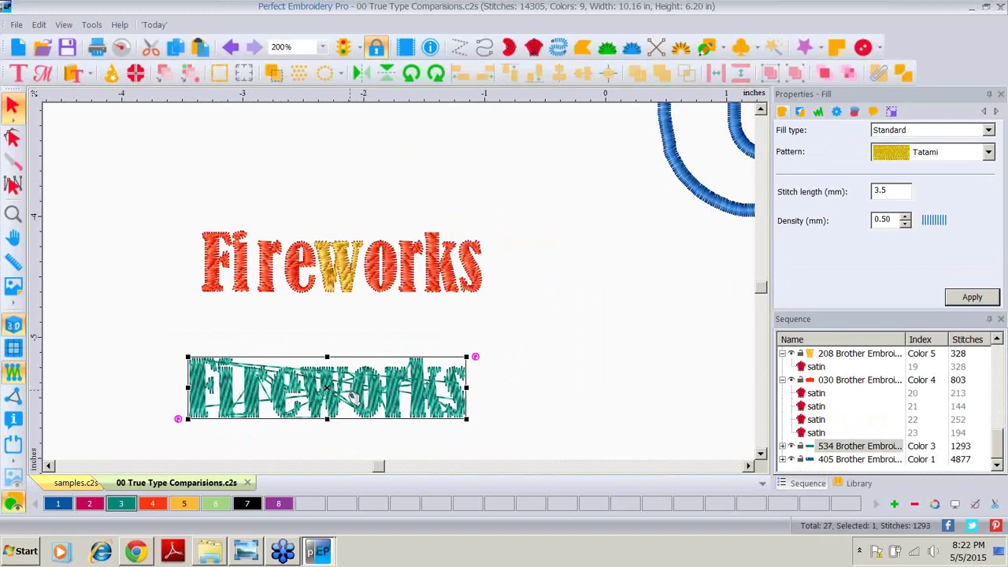
click(521, 354)
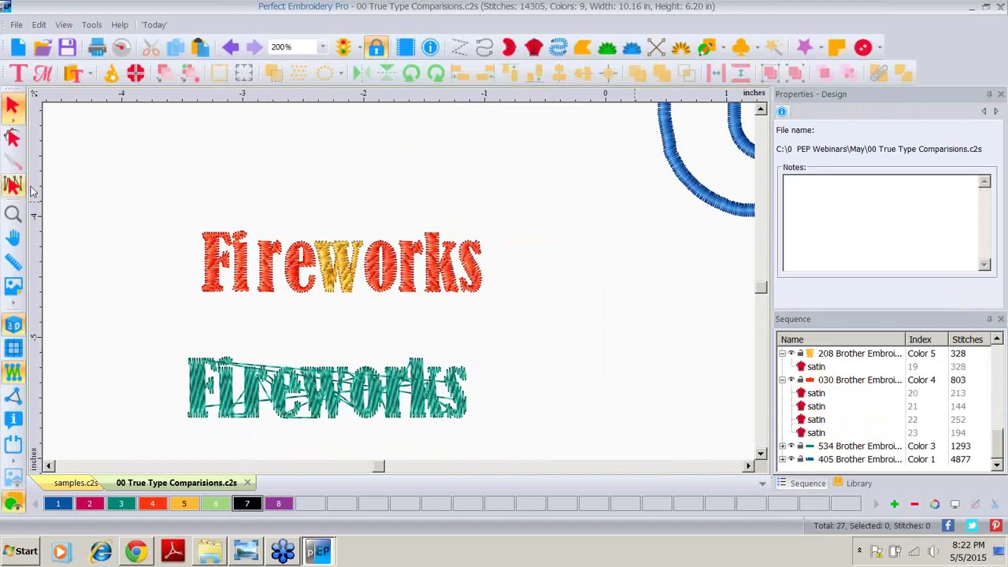
Add the text "USA" below the upper green "Fireworks" in the TrueType font Britannic Bold as satin and recolor it with color 2
key(z)
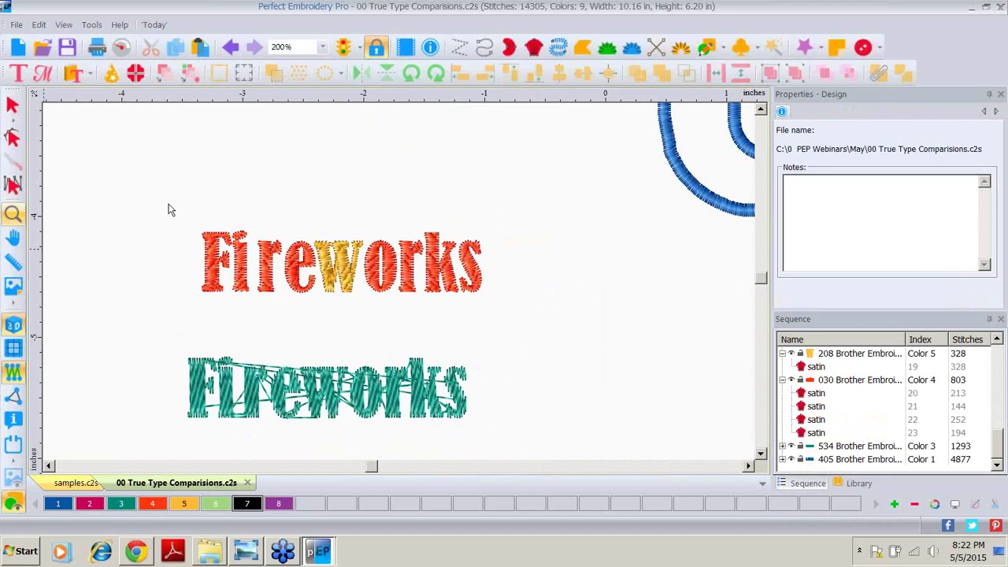
key(ctrl+0)
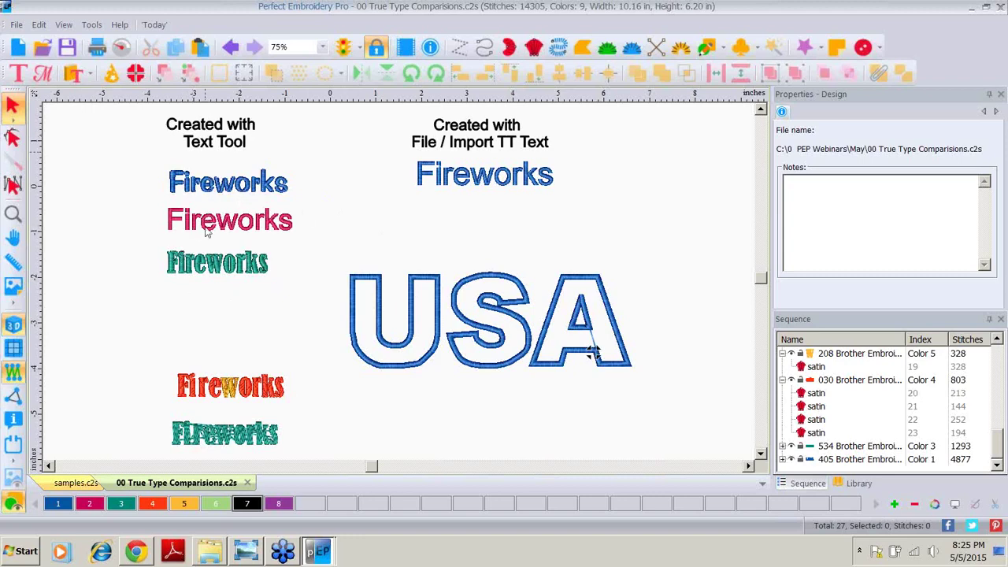
click(19, 74)
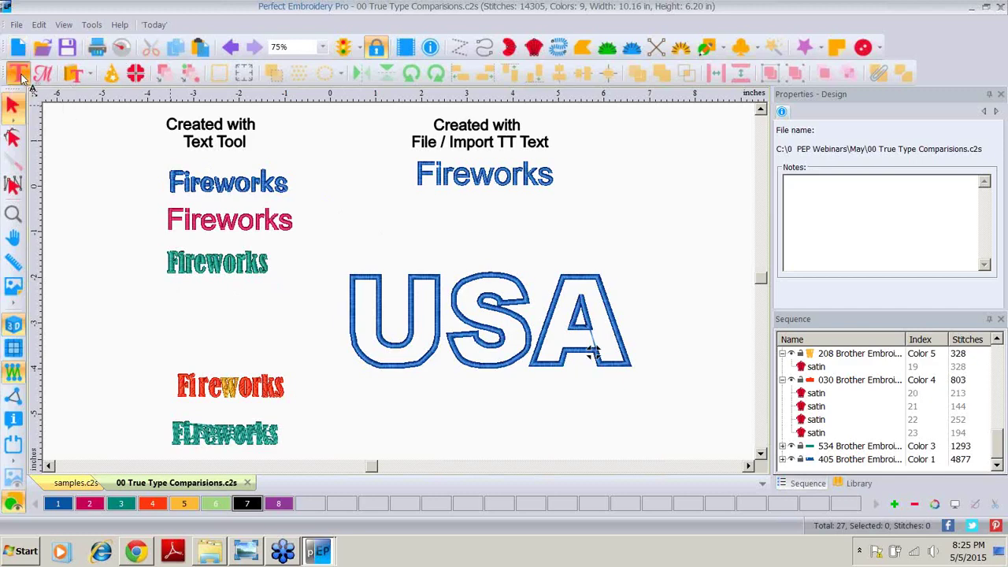
click(169, 332)
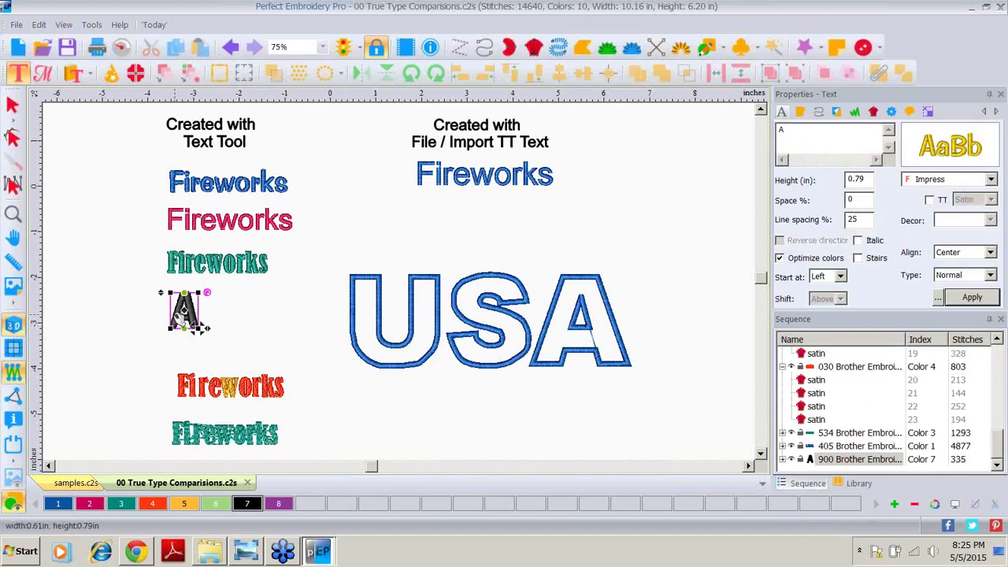
double_click(789, 131)
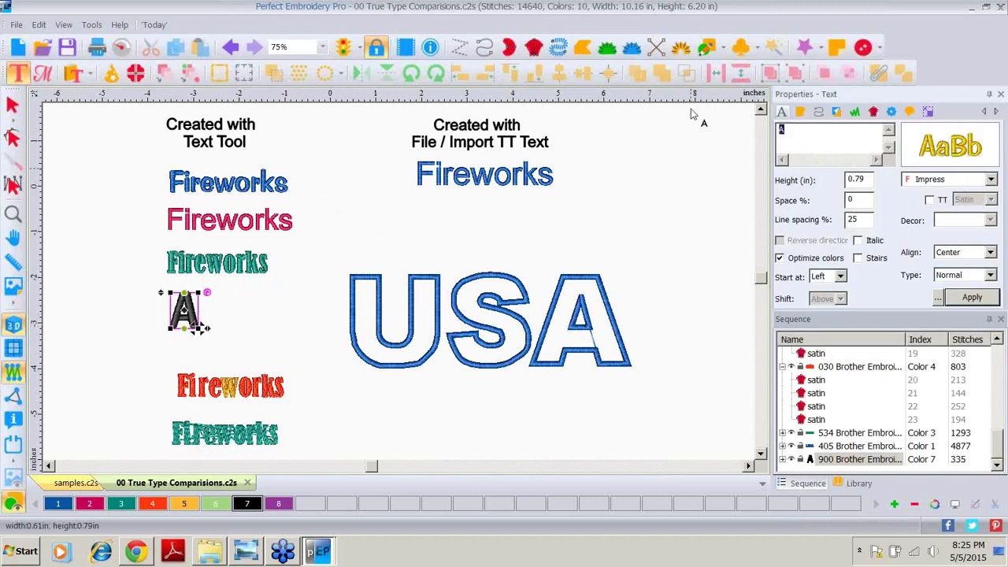
text(USA)
click(930, 201)
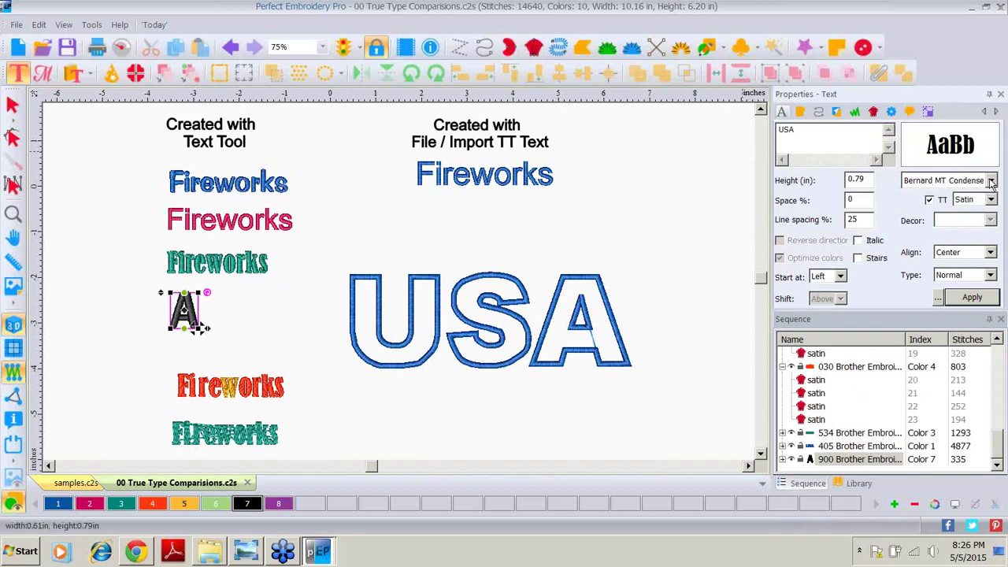
click(992, 180)
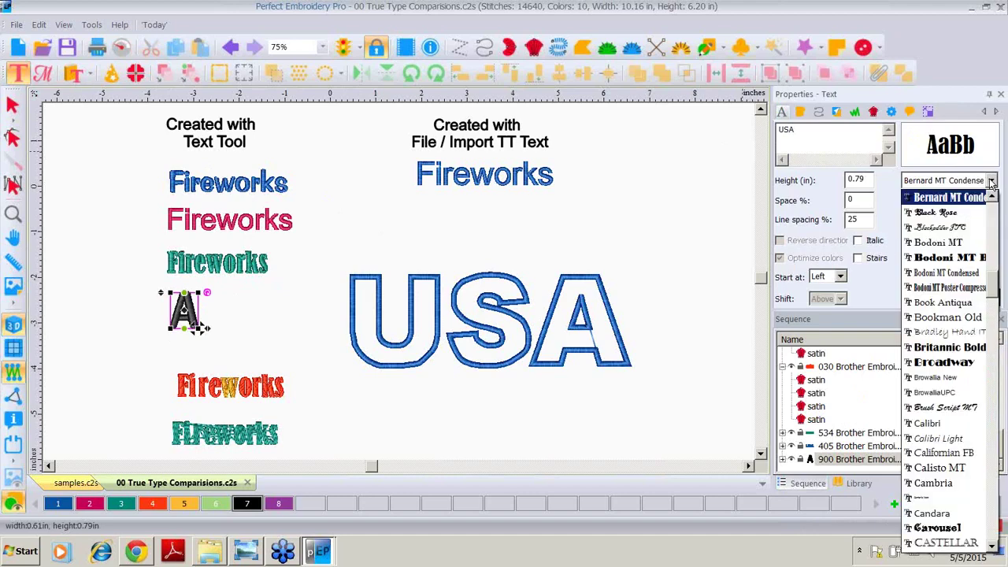
click(951, 349)
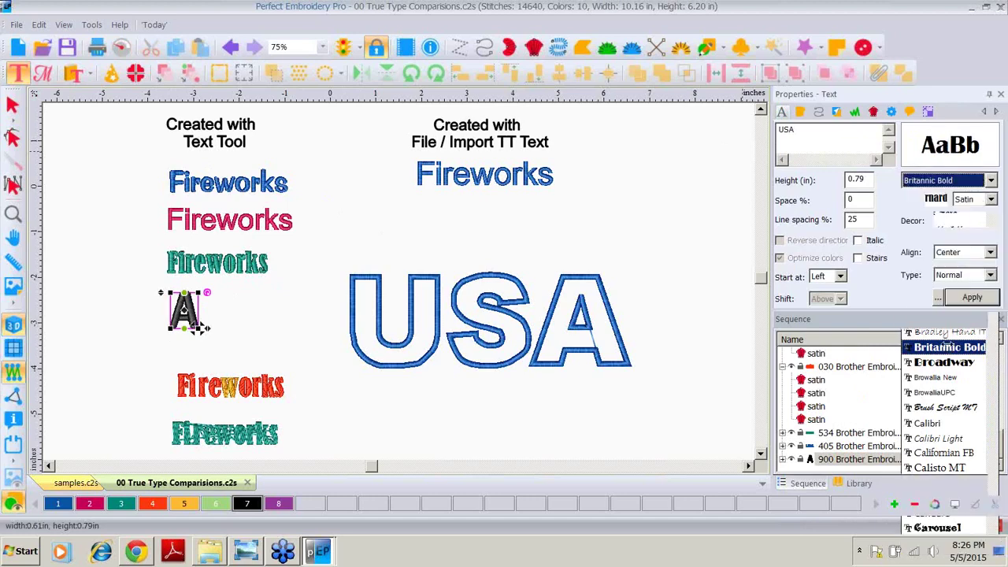
click(973, 298)
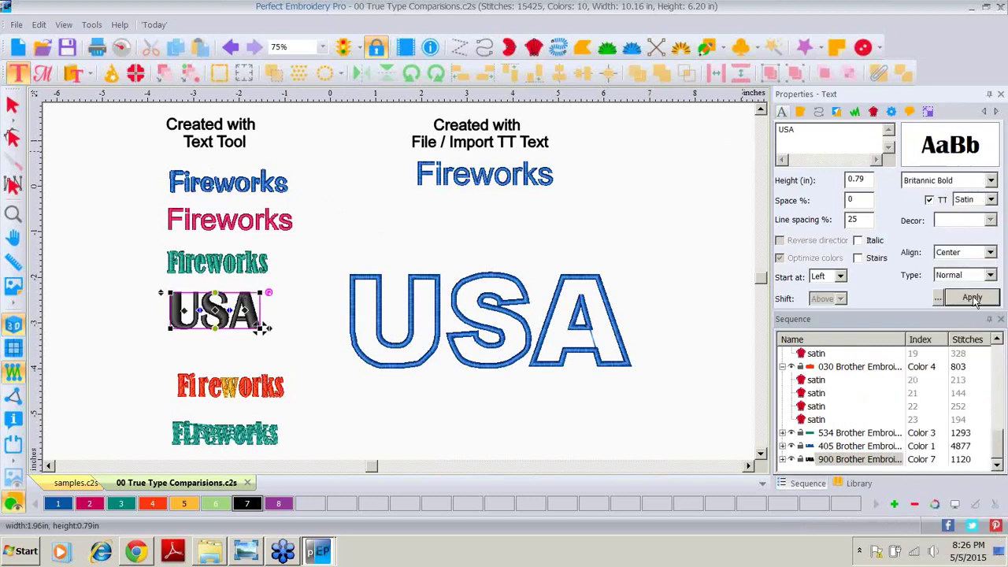
click(91, 506)
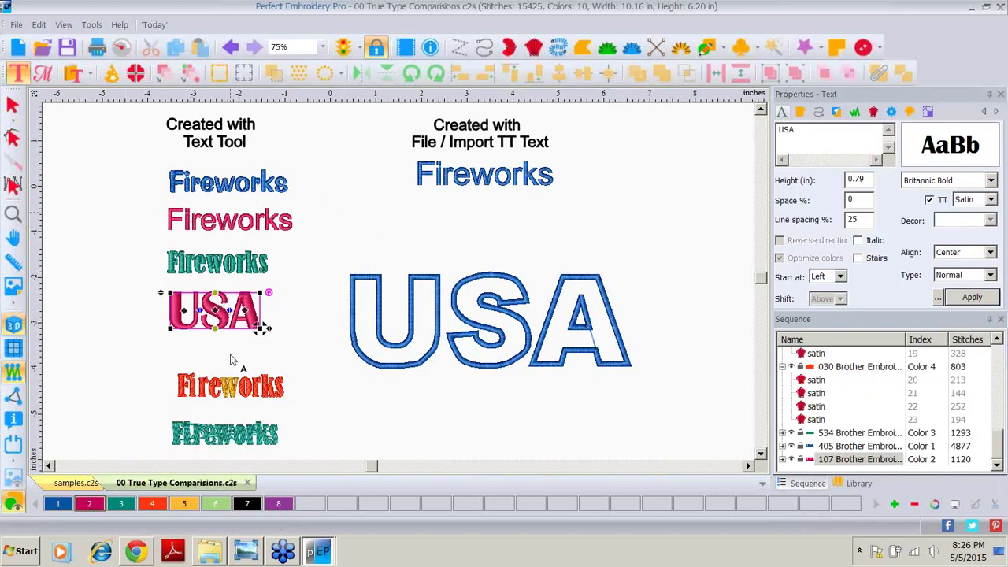
Place a second text object lower left of the pink "USA" and enter "USA" as its text
click(177, 360)
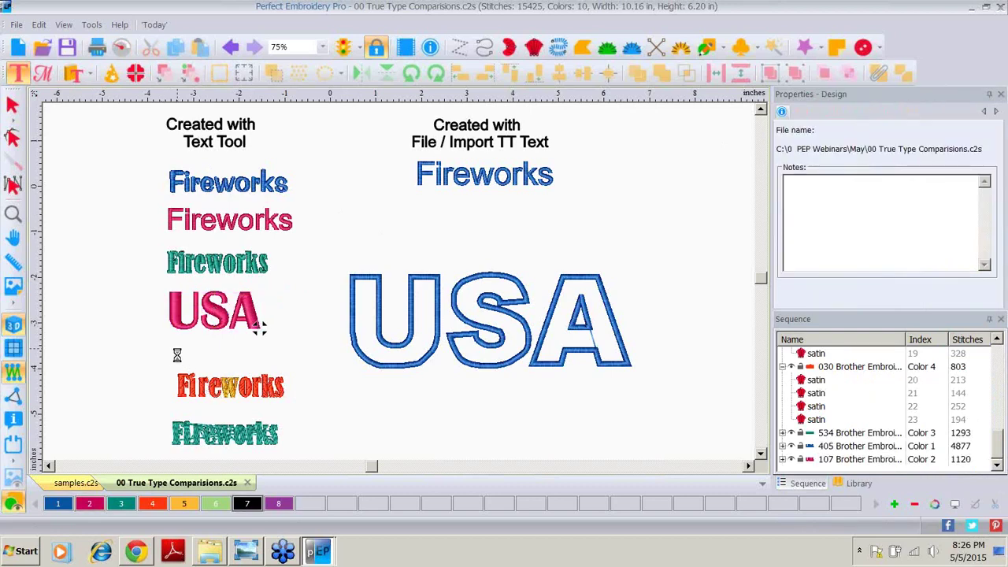
text(A)
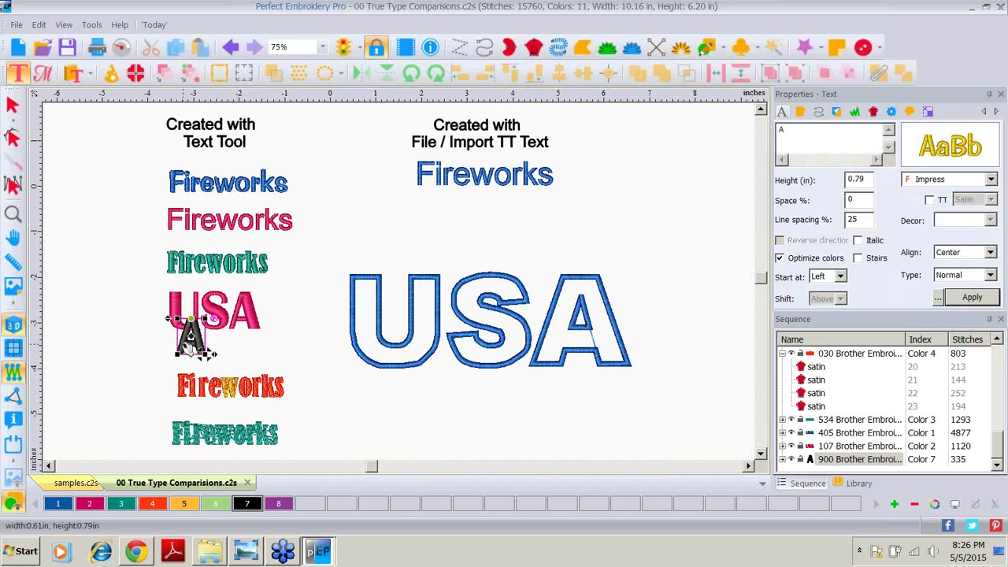
drag(190, 339, 128, 354)
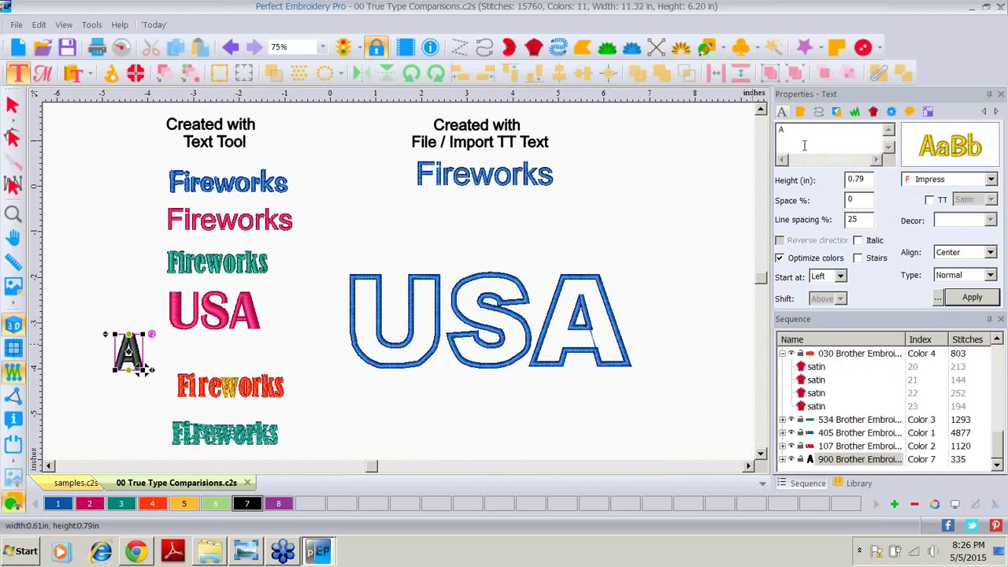
drag(804, 132, 780, 130)
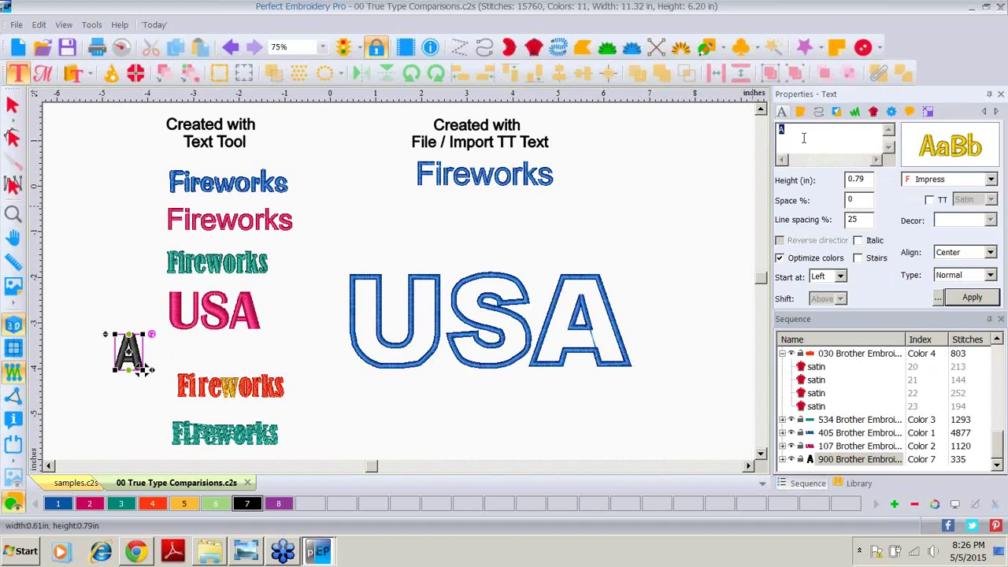
text(AS)
text(A)
key(BackSpace)
key(BackSpace)
key(BackSpace)
text(USA)
Apply TrueType Britannic Bold as Artwork to the second "USA", recolor it with green color 3, and move it left of the pink one
click(930, 202)
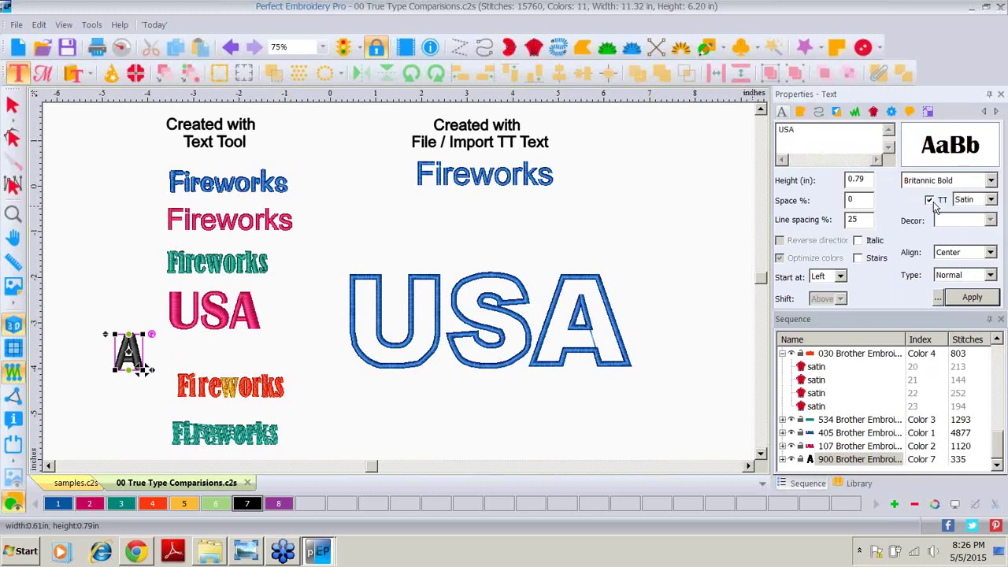
click(978, 202)
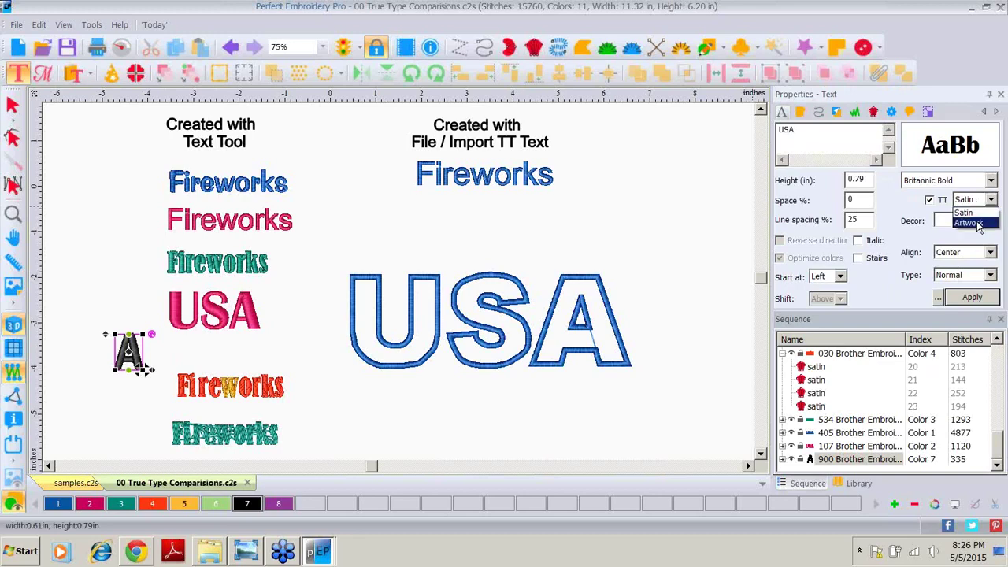
click(977, 223)
click(972, 298)
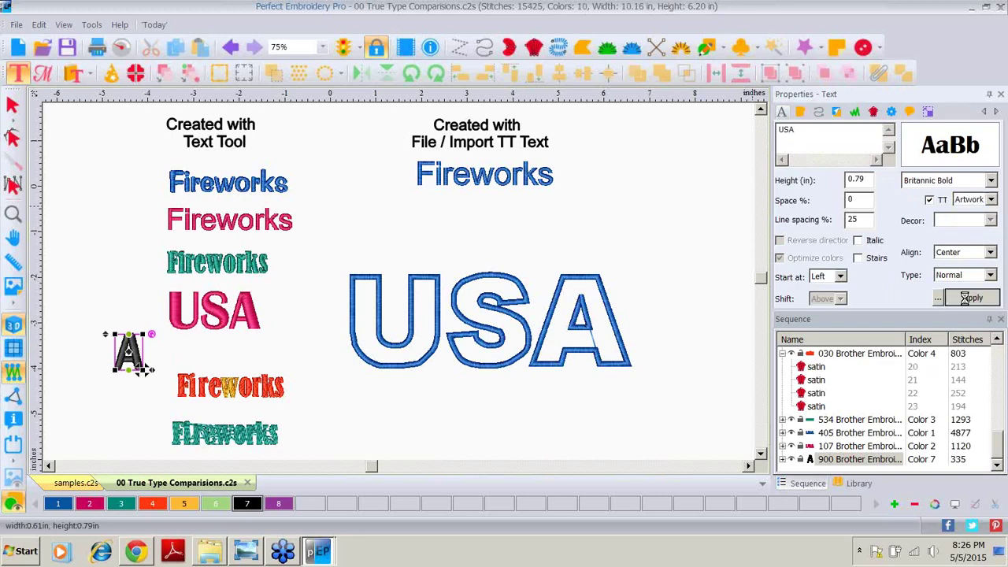
click(122, 505)
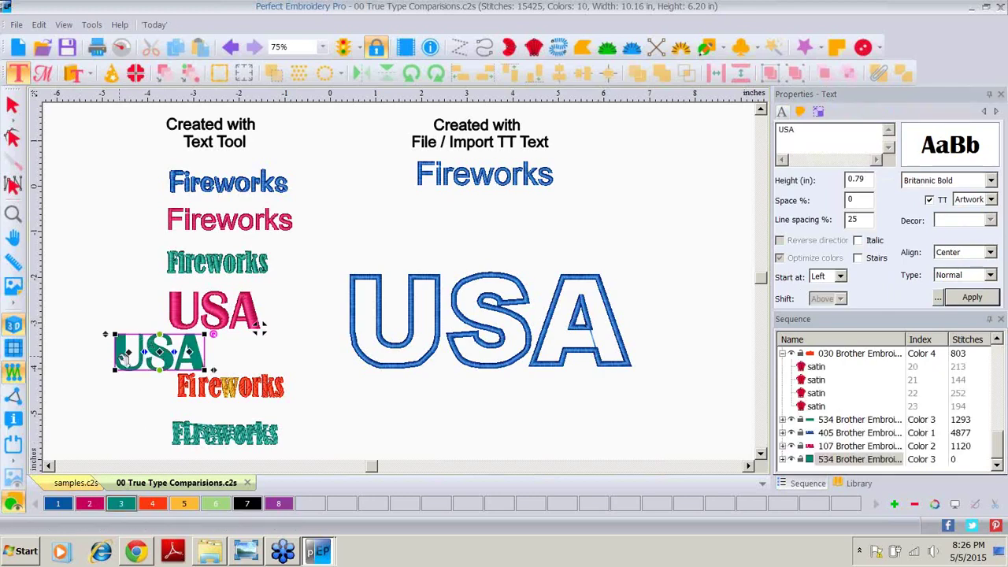
drag(120, 357, 83, 351)
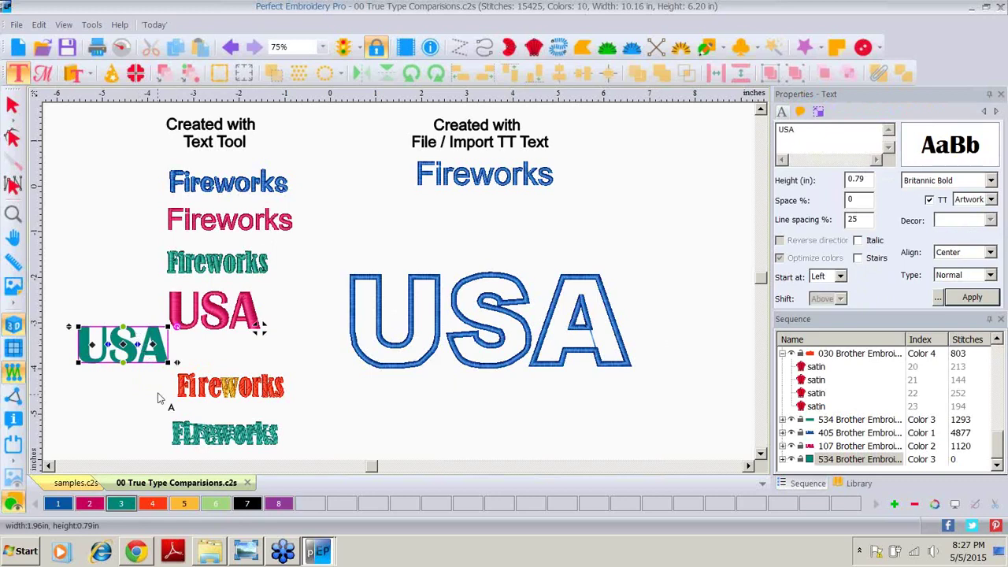
Change the green "USA" to Satin and its font to Candara, and select the pink "USA" for comparison
click(989, 201)
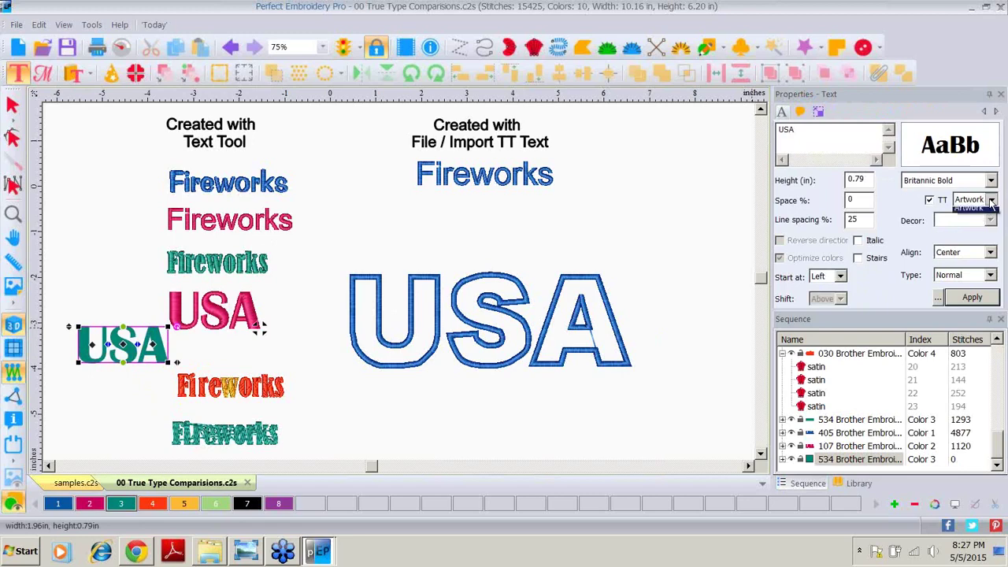
click(964, 213)
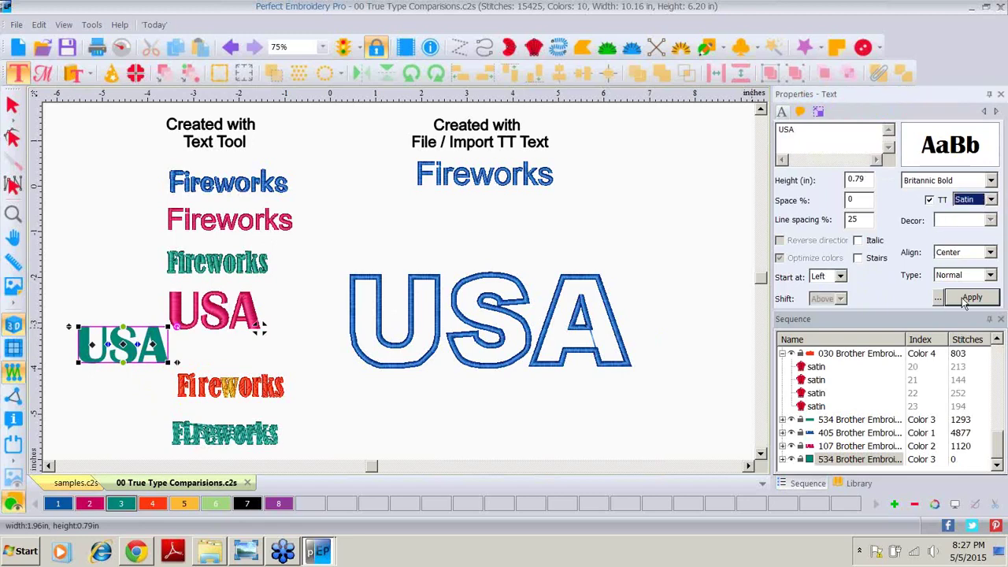
click(971, 297)
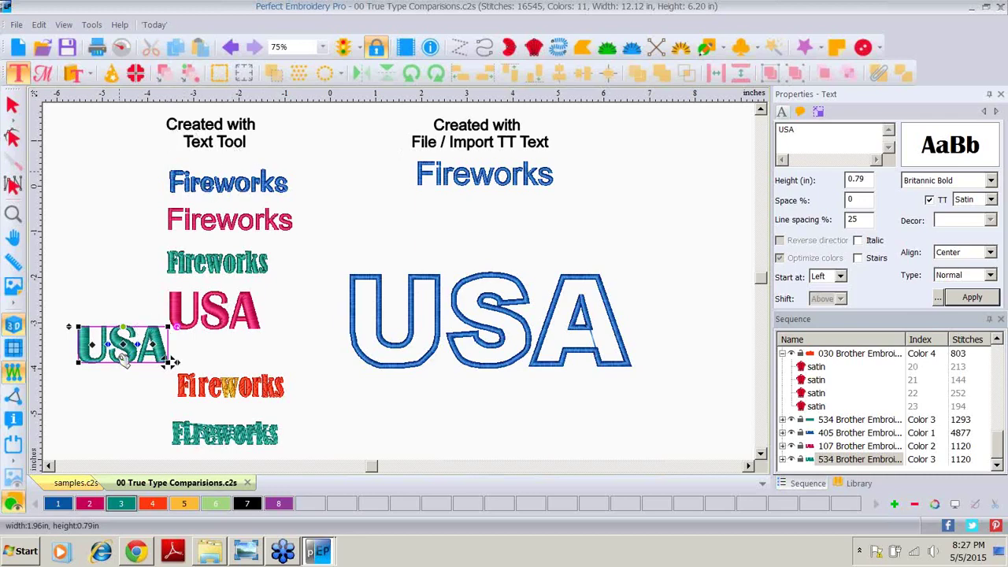
click(991, 181)
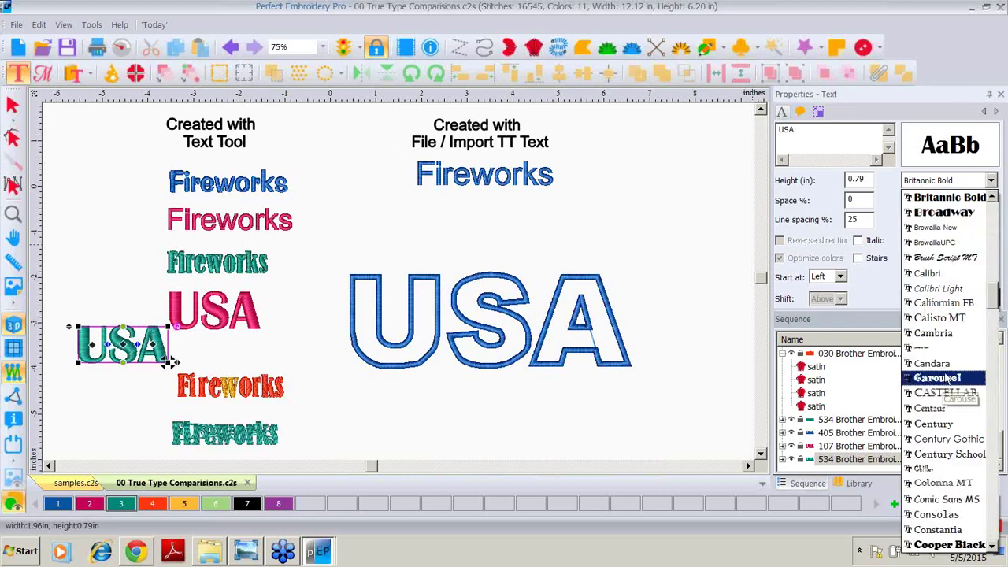
click(932, 364)
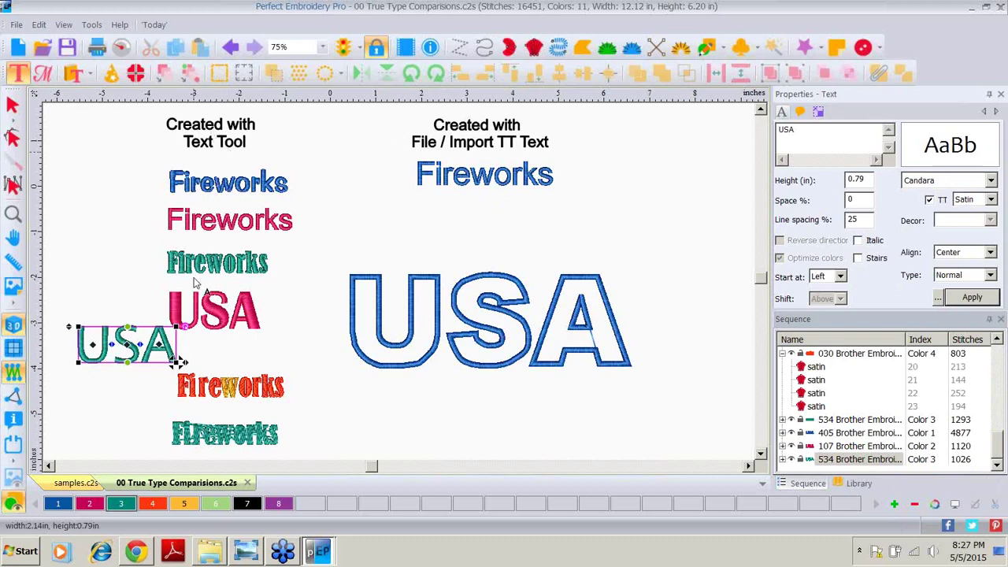
click(180, 316)
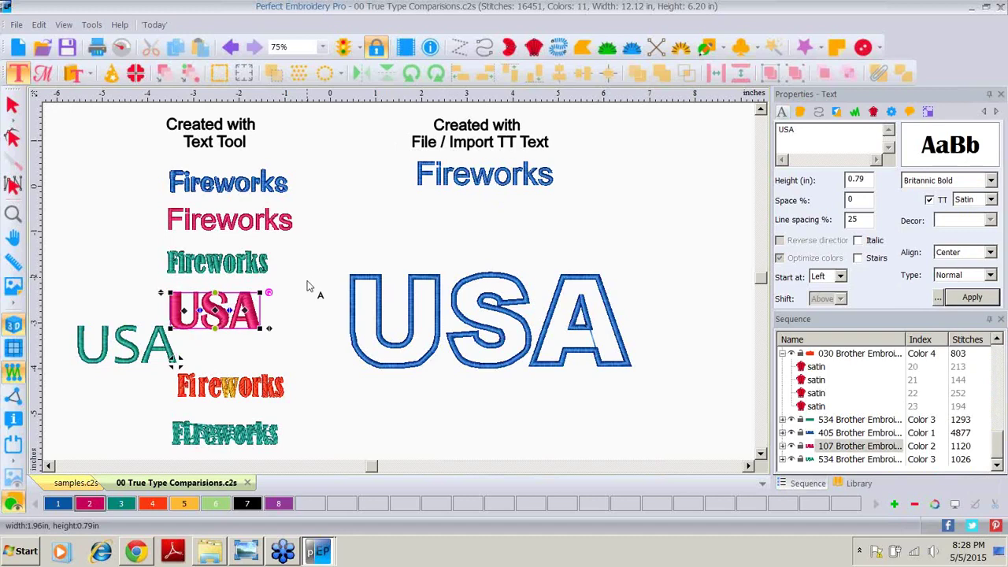
Move the red and yellow "Fireworks" lettering to the empty area below the large blue "USA"
click(12, 105)
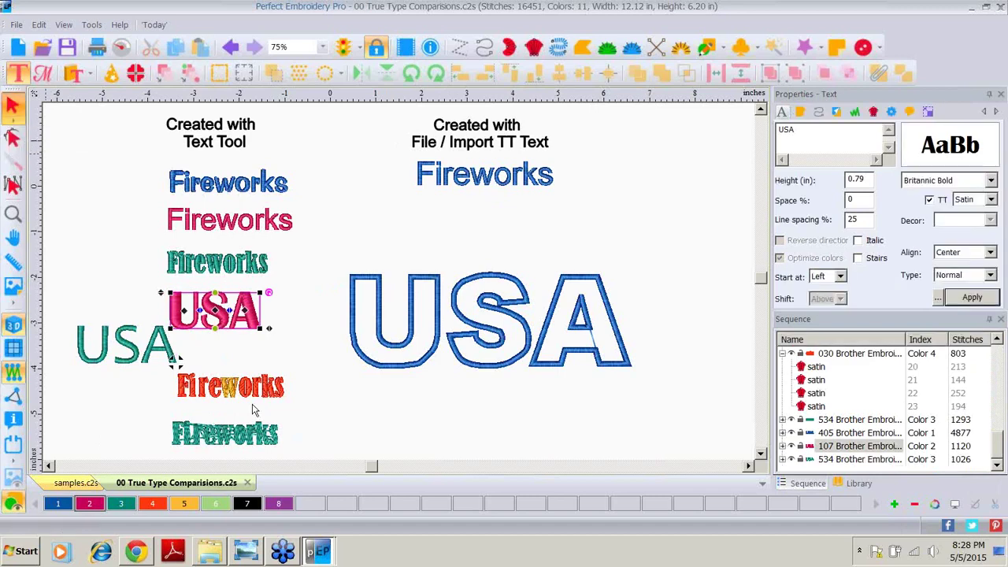
click(252, 409)
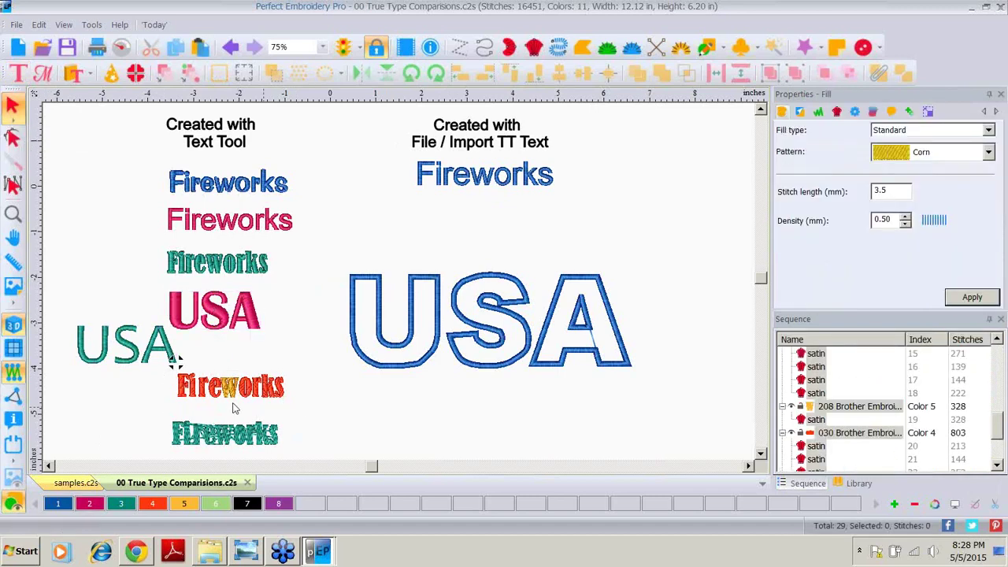
drag(233, 408, 504, 430)
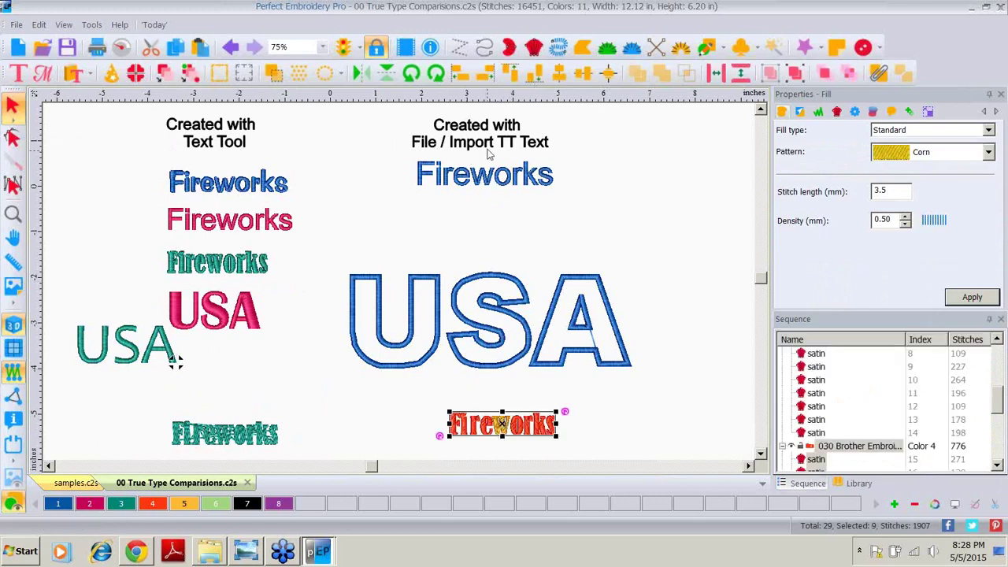
click(761, 459)
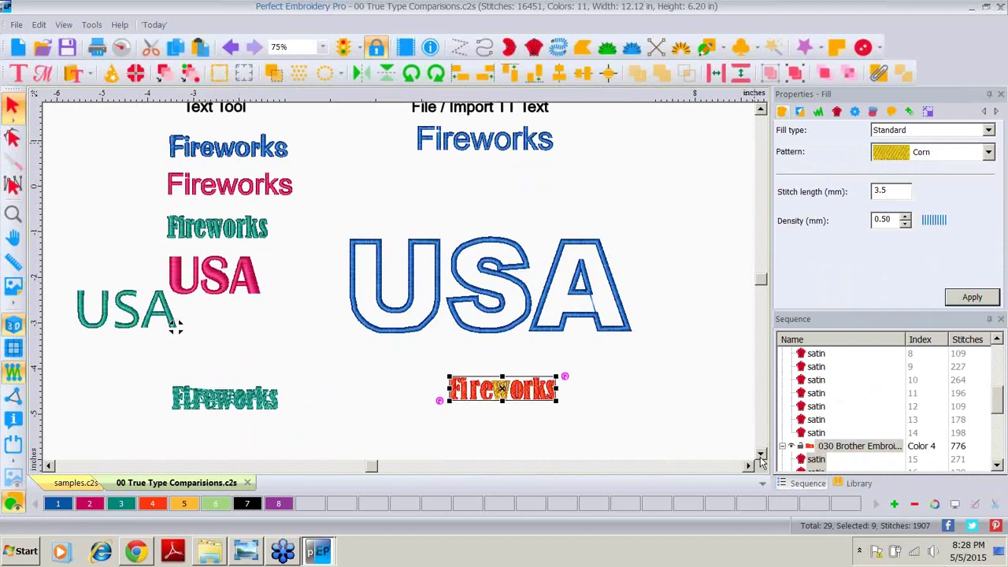
click(762, 459)
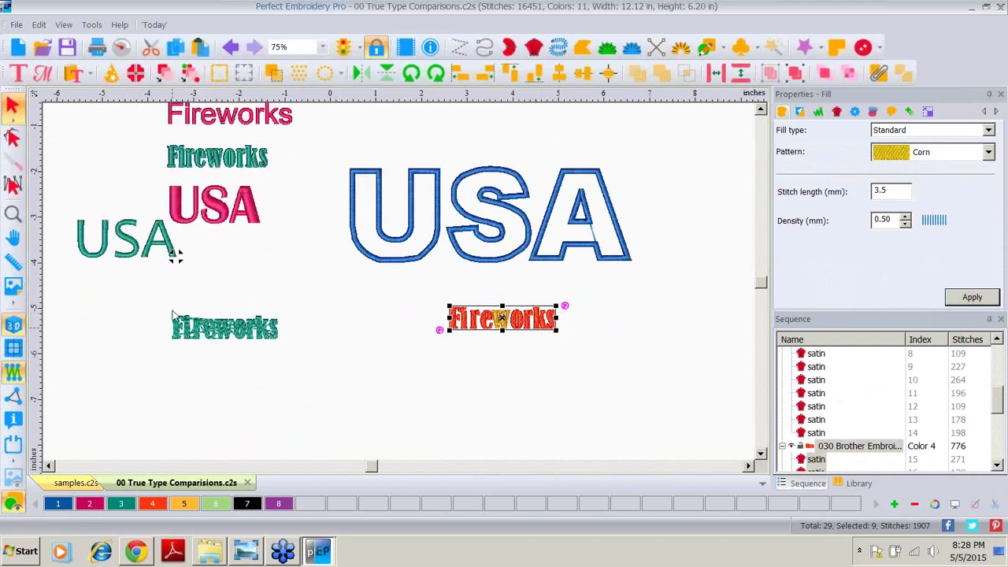
Move the green "Fireworks" lettering below the red and yellow one and enlarge both together to about 195%
drag(140, 301, 254, 384)
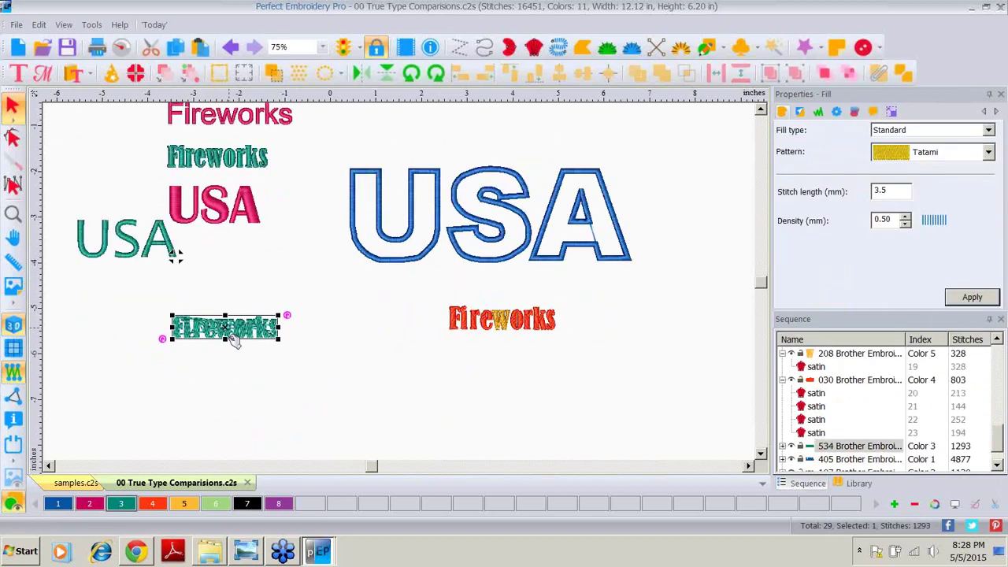
drag(234, 342, 503, 409)
drag(402, 284, 640, 441)
drag(557, 305, 663, 214)
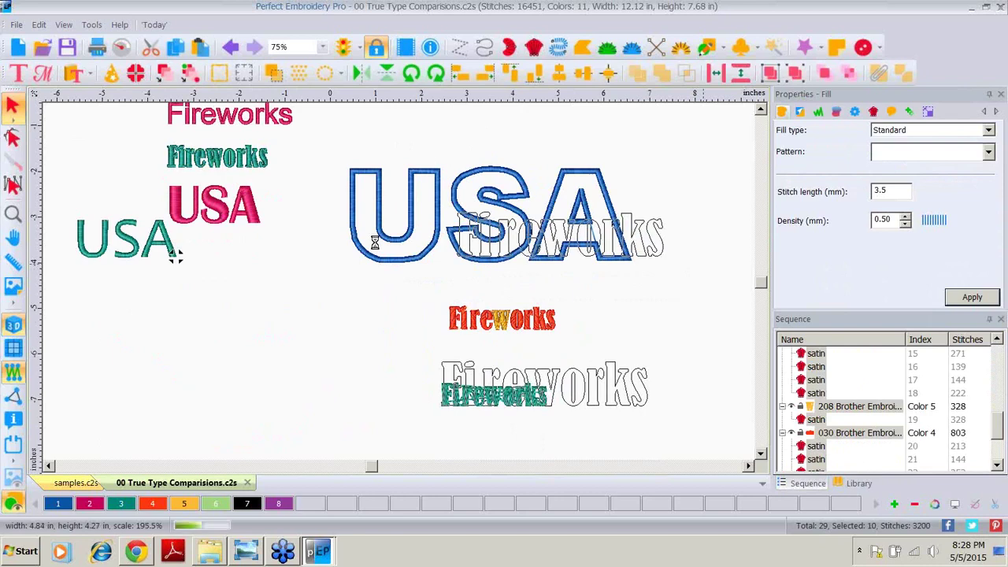
click(520, 304)
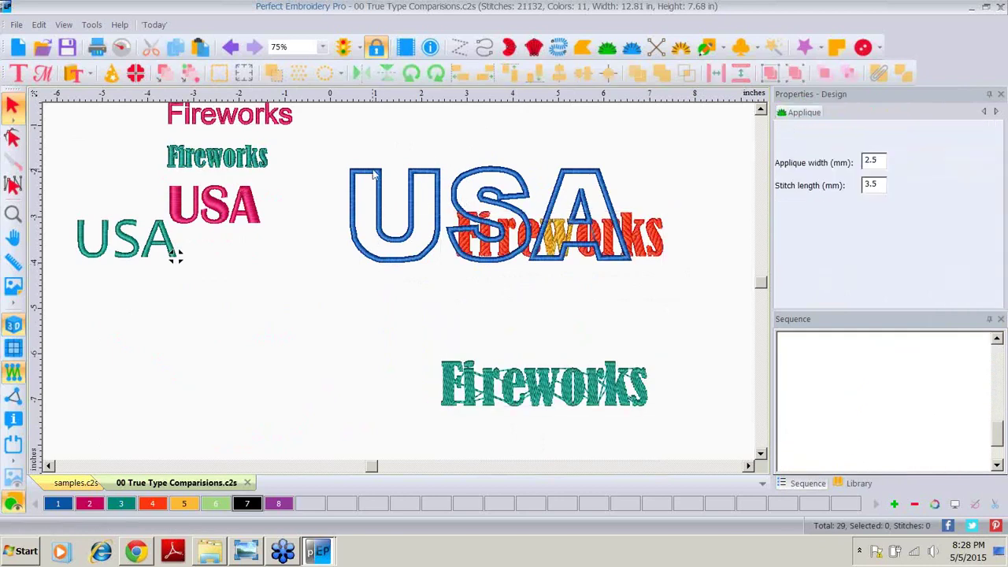
Delete the three letters of the large blue applique "USA"
click(375, 175)
key(Delete)
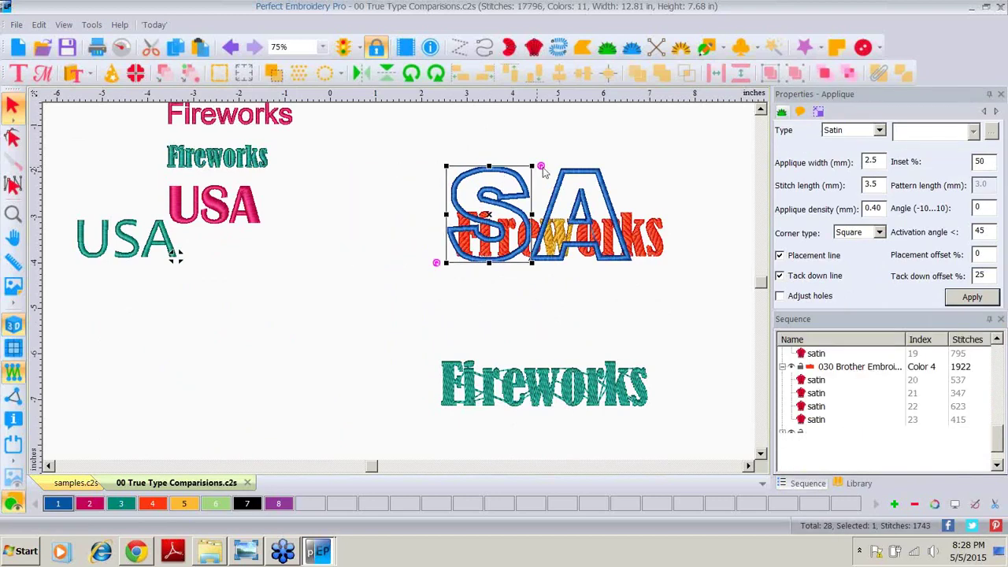
key(Delete)
key(Delete)
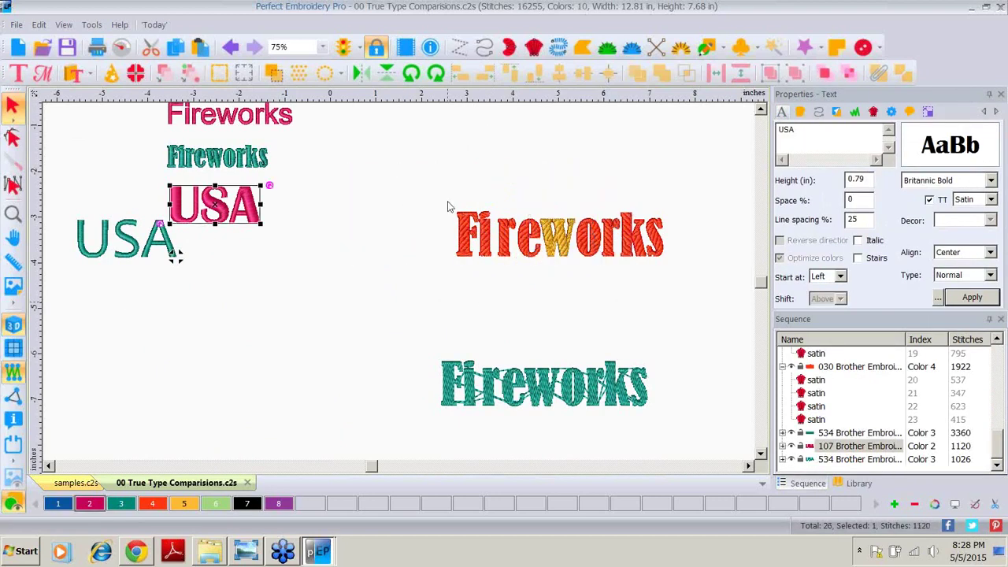
Select the red and yellow "Fireworks" lettering and review the object commands available for it
drag(439, 201, 718, 286)
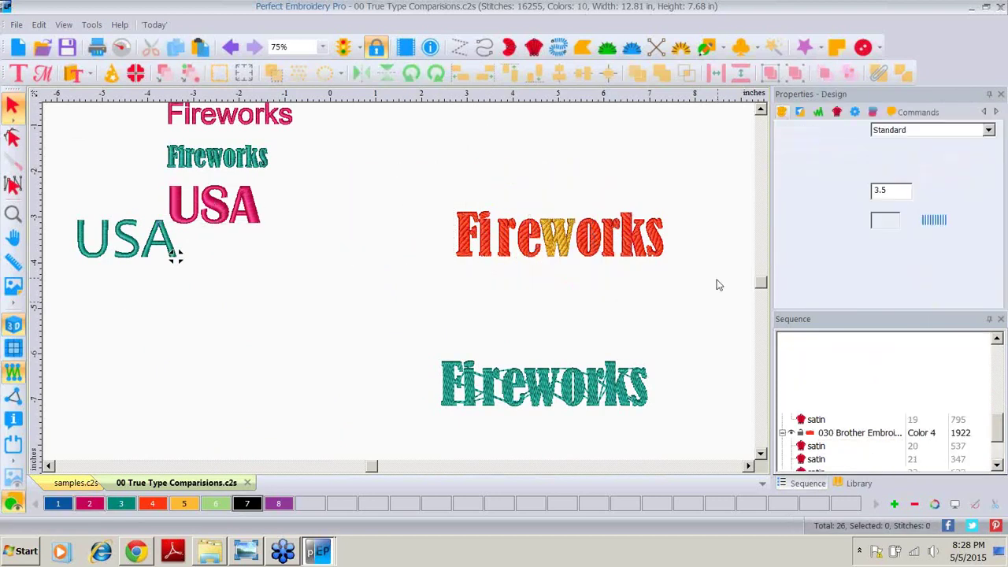
right_click(612, 285)
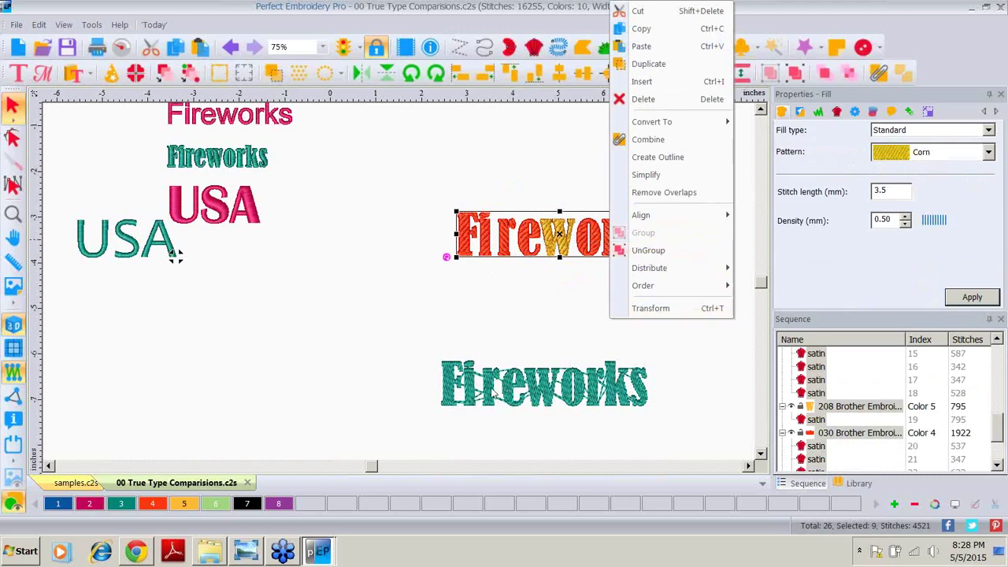
click(494, 394)
Break apart the enlarged green "Fireworks" lettering into separate complex fill objects
click(498, 387)
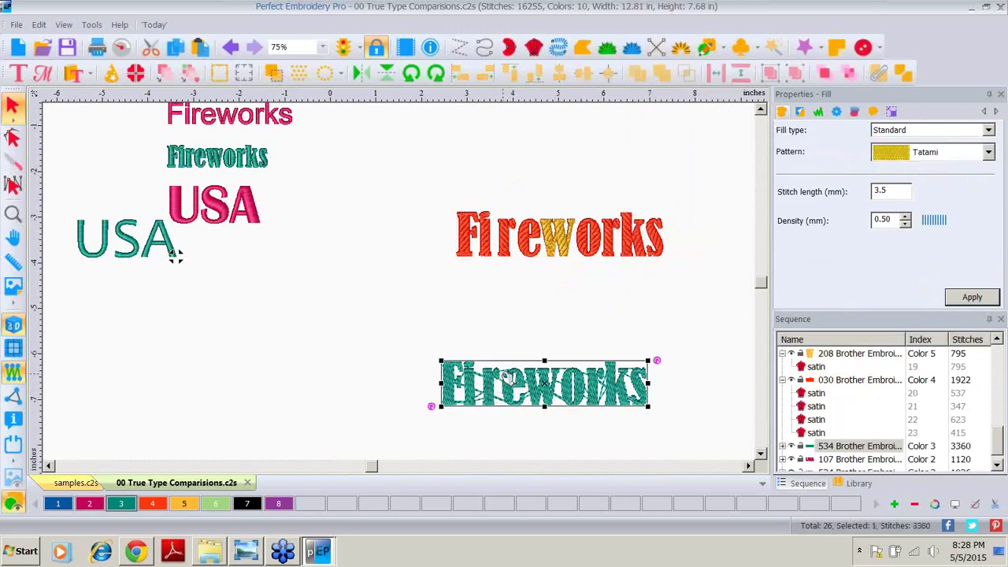
right_click(504, 378)
click(504, 378)
right_click(516, 385)
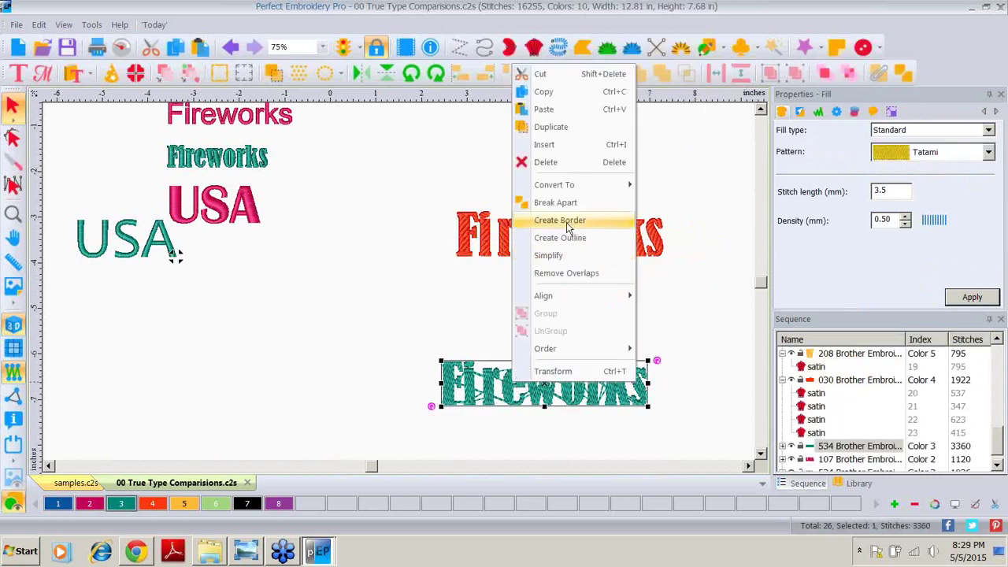
mouse_move(565, 187)
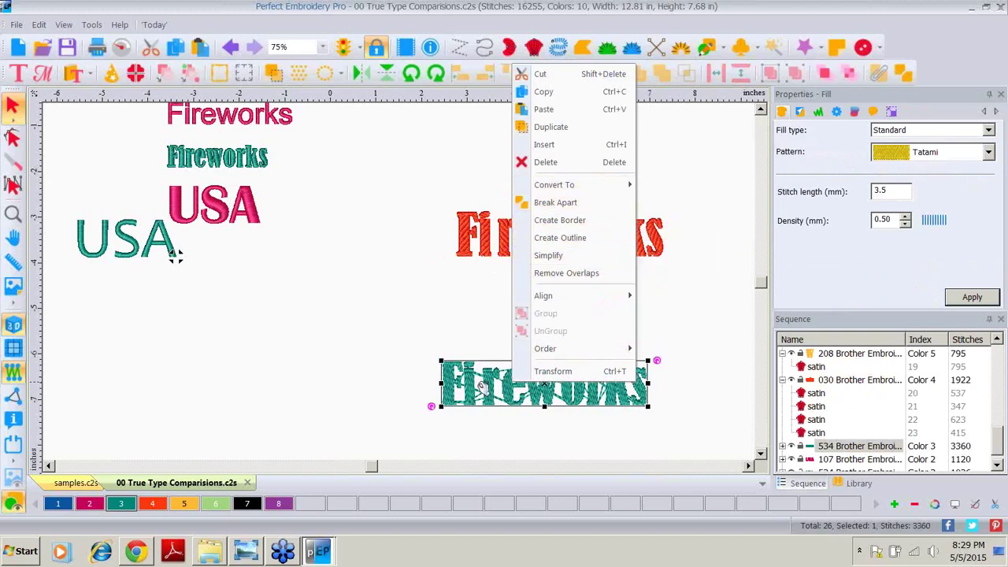
click(552, 206)
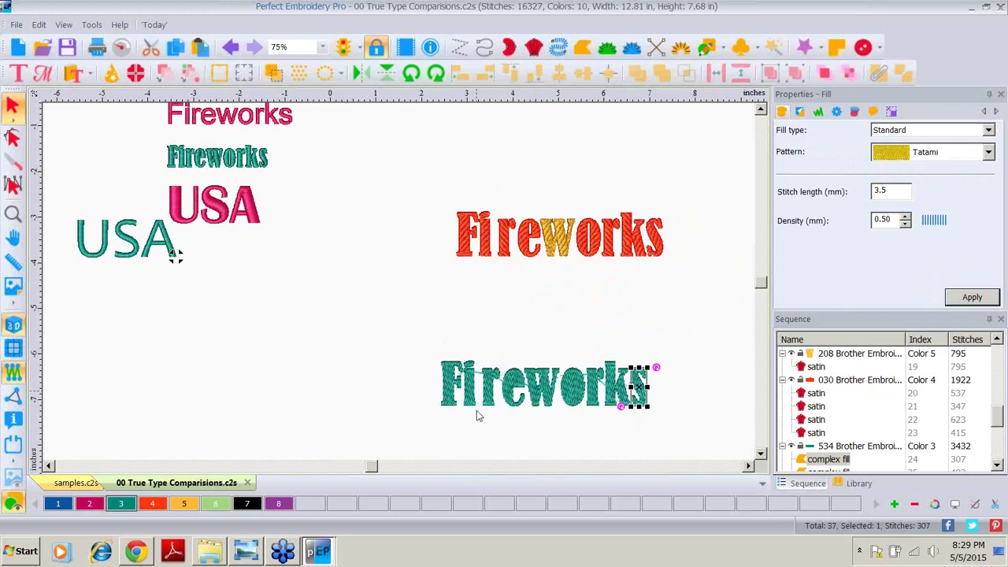
Compare selecting the whole broken-apart green "Fireworks", the red and yellow lettering, and the single green "e"
click(421, 341)
drag(423, 357, 699, 434)
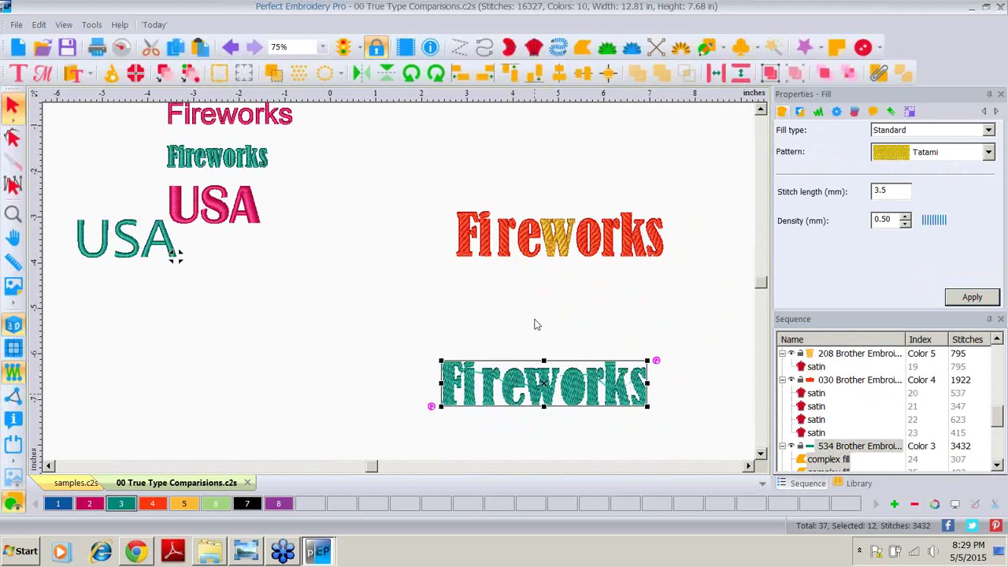
click(498, 319)
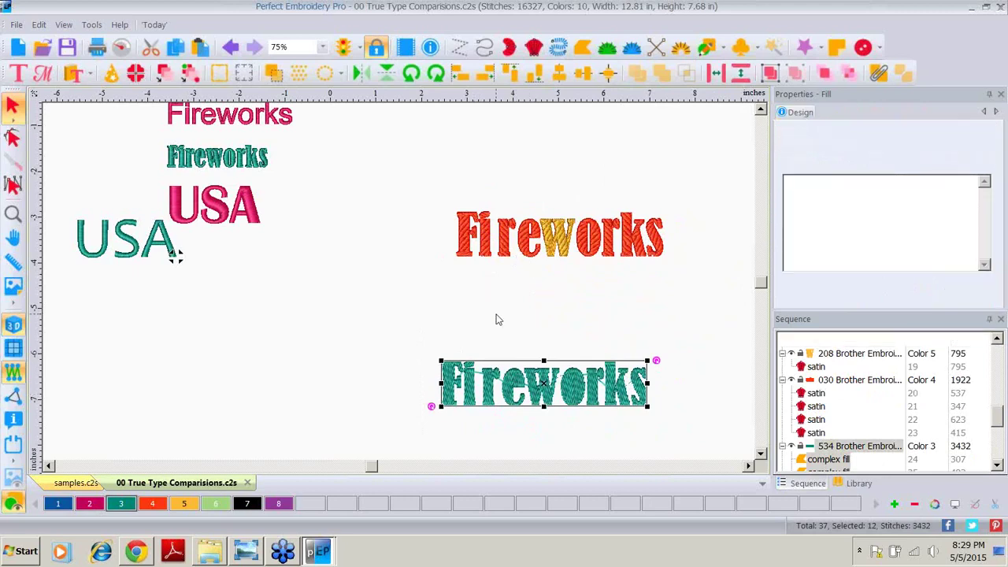
click(473, 241)
click(453, 390)
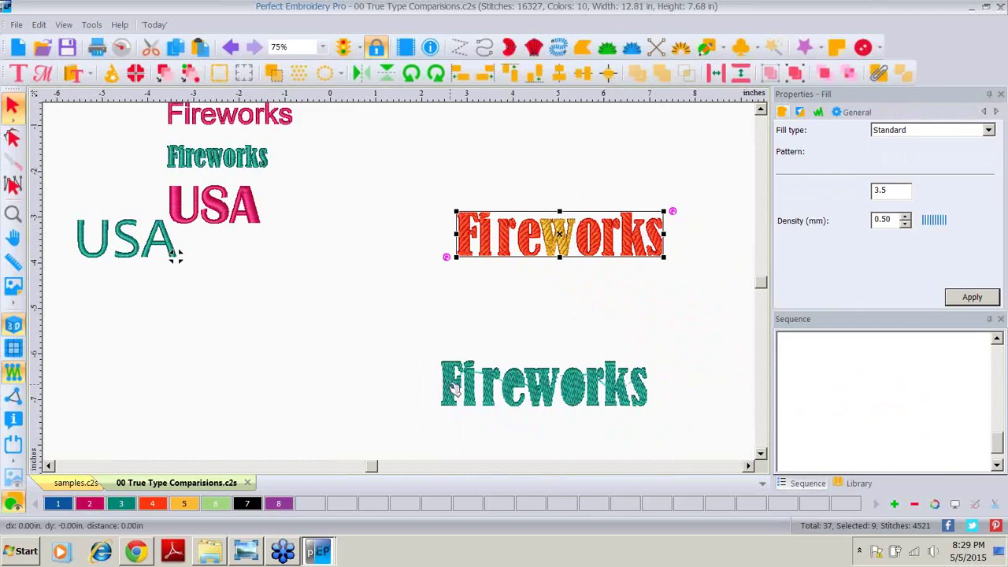
click(524, 386)
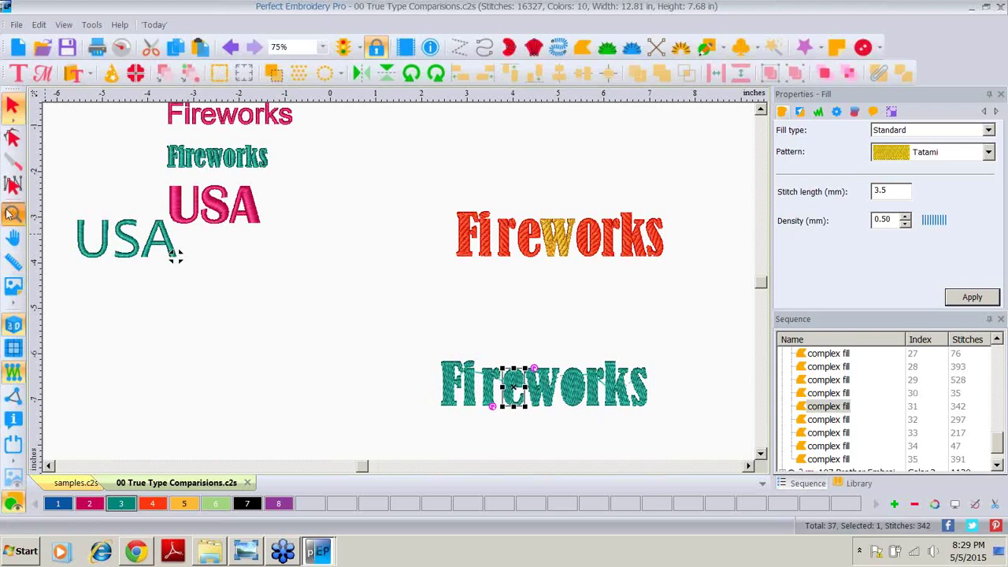
click(13, 213)
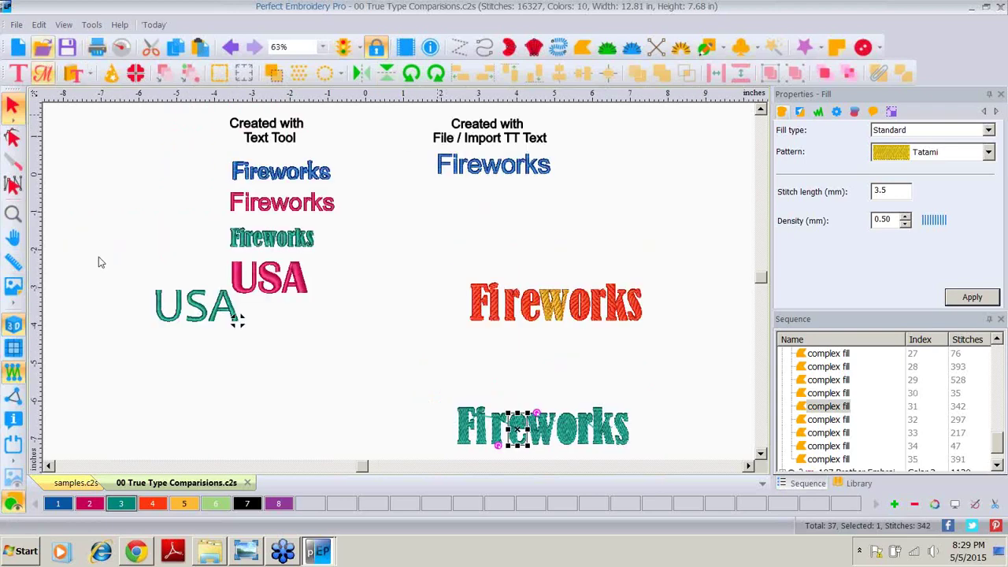
Open the design 01 True Type Comparisons.c2s from the May folder to review the text method comparison
click(42, 49)
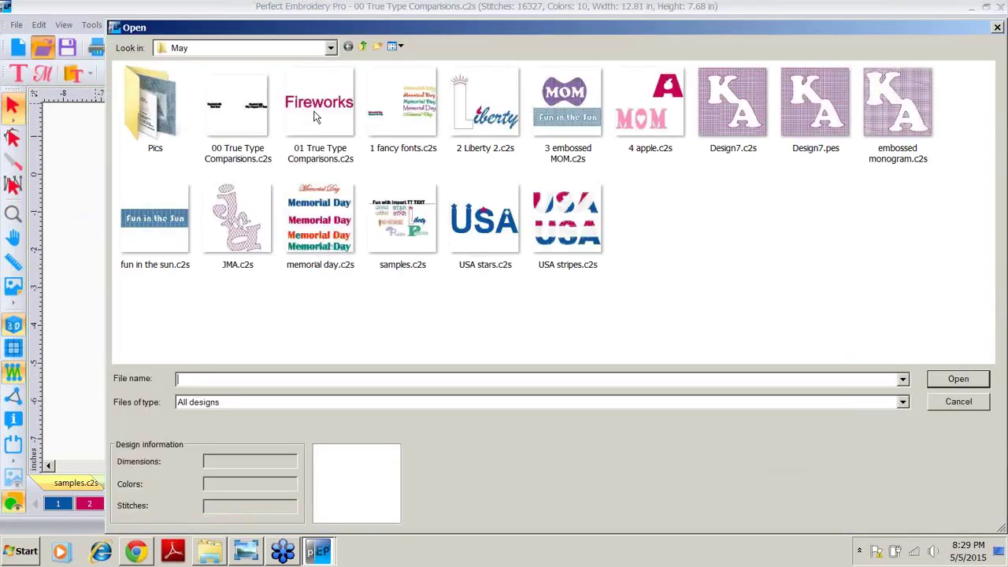
double_click(314, 116)
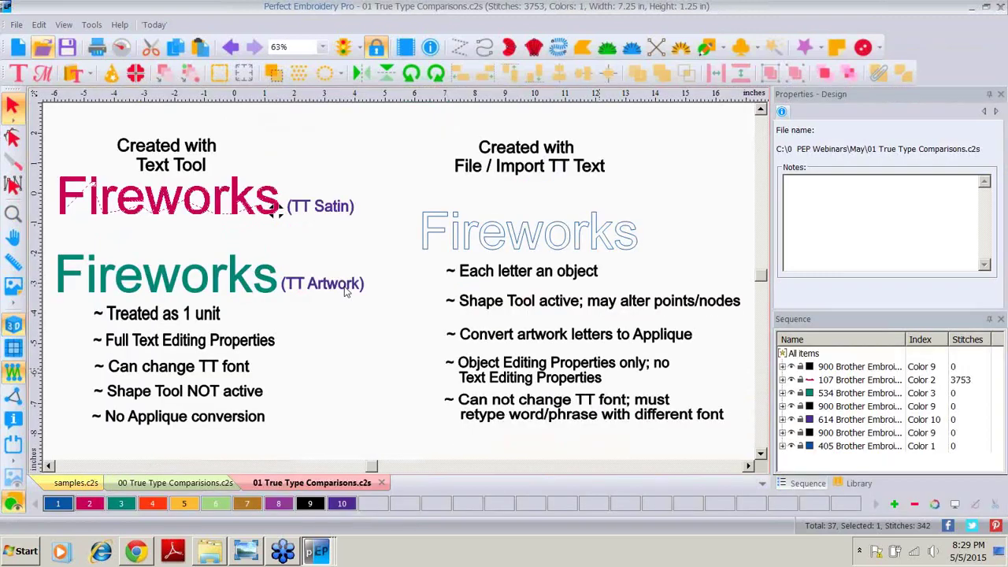
key(Escape)
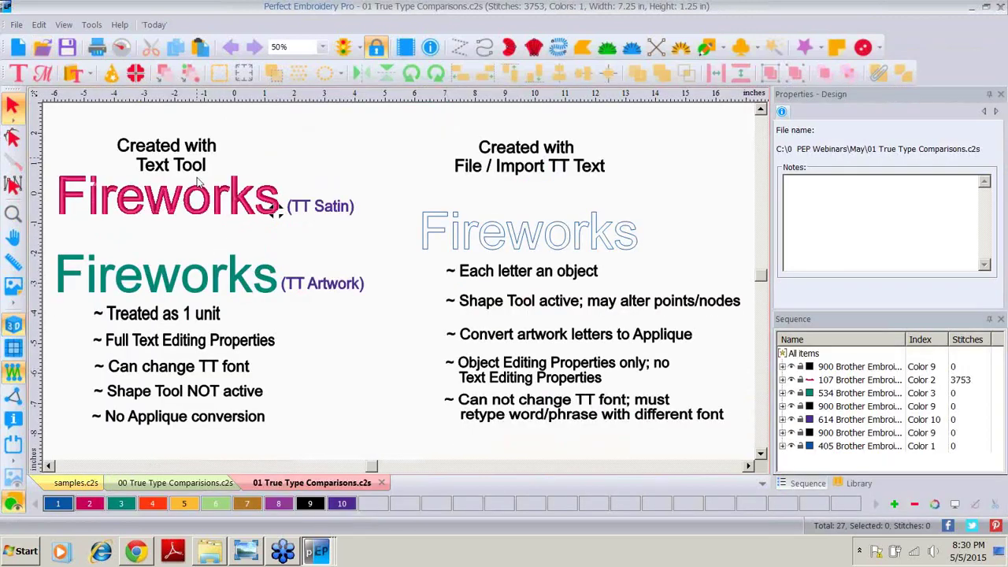
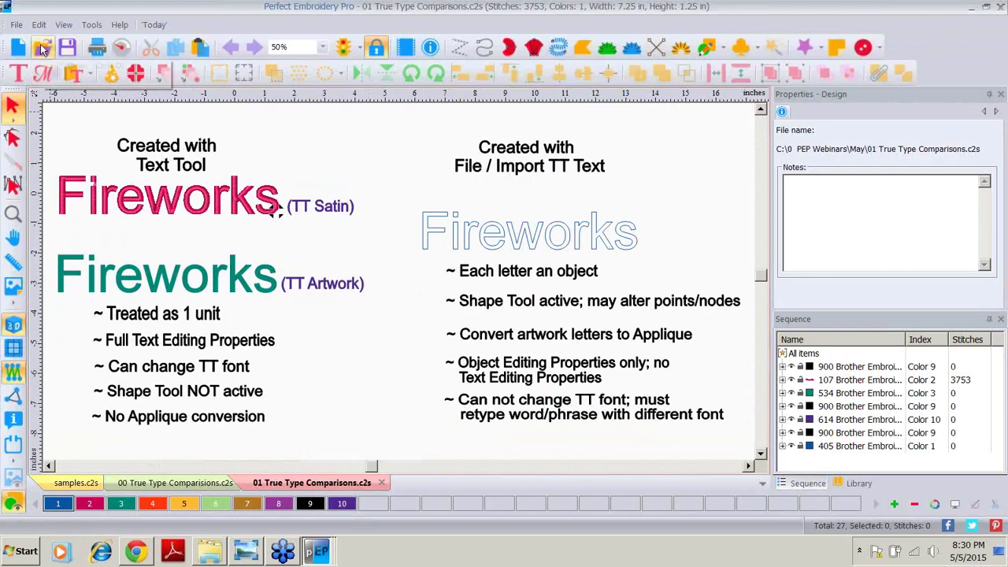
Open the design 1 fancy fonts.c2s from the May folder
key(ctrl+o)
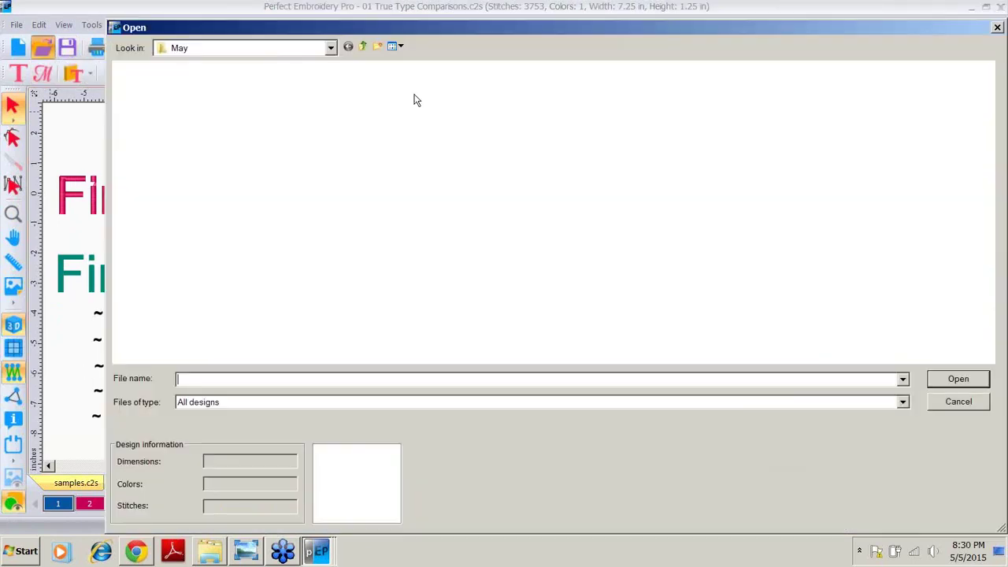
click(405, 109)
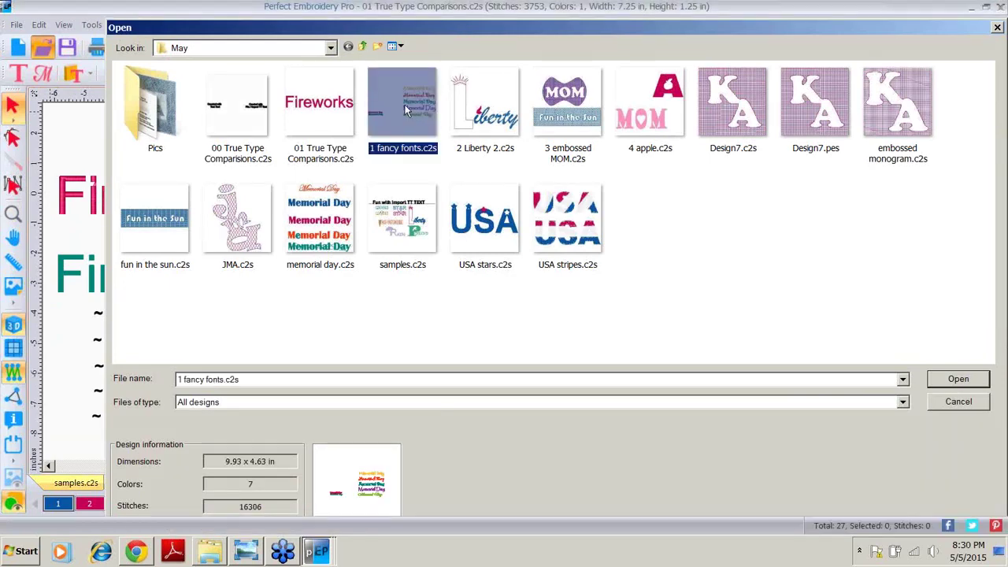
double_click(406, 109)
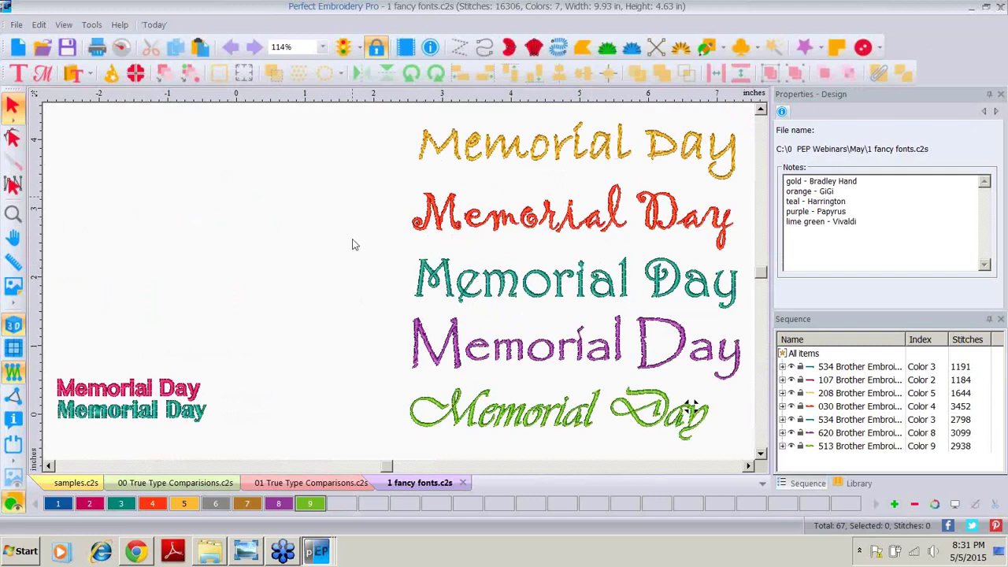
Start importing TrueType text into the fancy fonts design and enter "Memorial Day" as its text
click(16, 24)
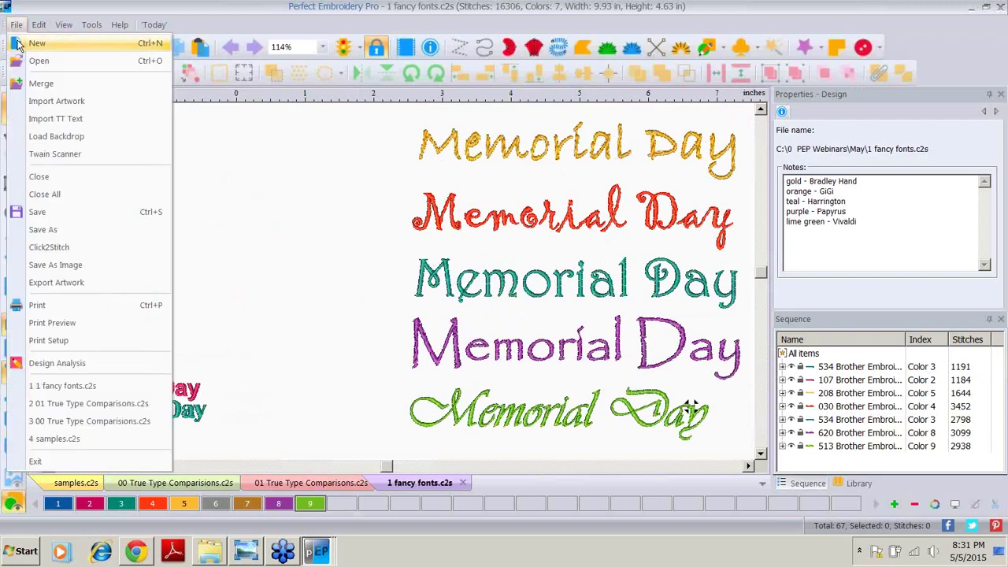
click(39, 120)
text(mEMORIAL)
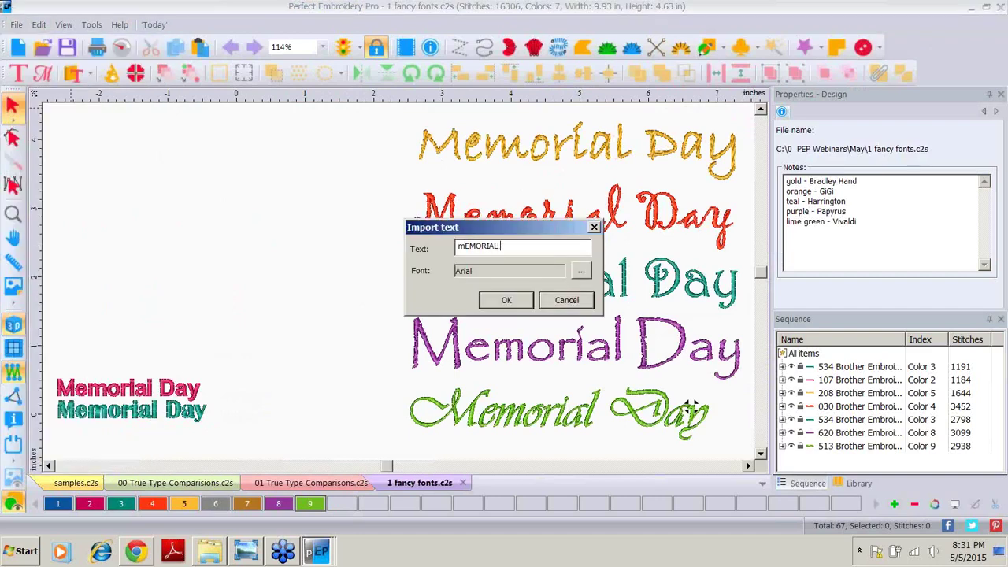
key(BackSpace)
key(BackSpace)
key(BackSpace)
key(BackSpace)
key(BackSpace)
key(BackSpace)
key(BackSpace)
key(BackSpace)
key(BackSpace)
key(Caps_Lock)
text(M)
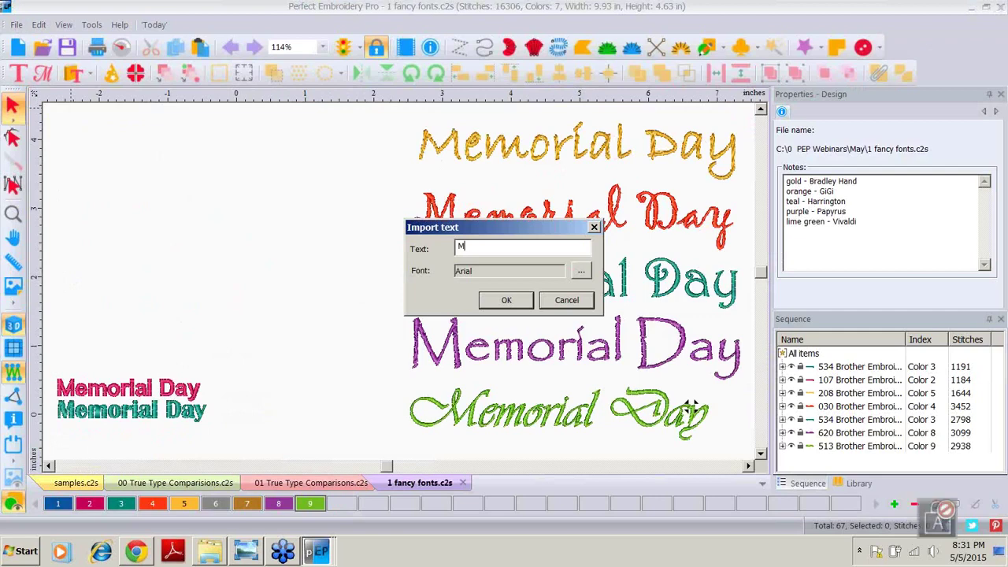
text(emoria)
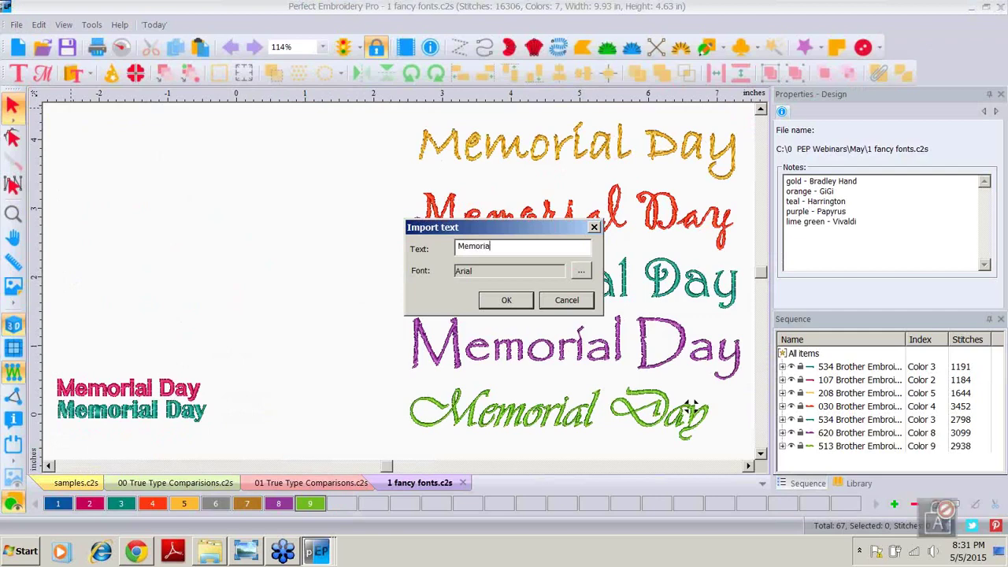
text(l Day)
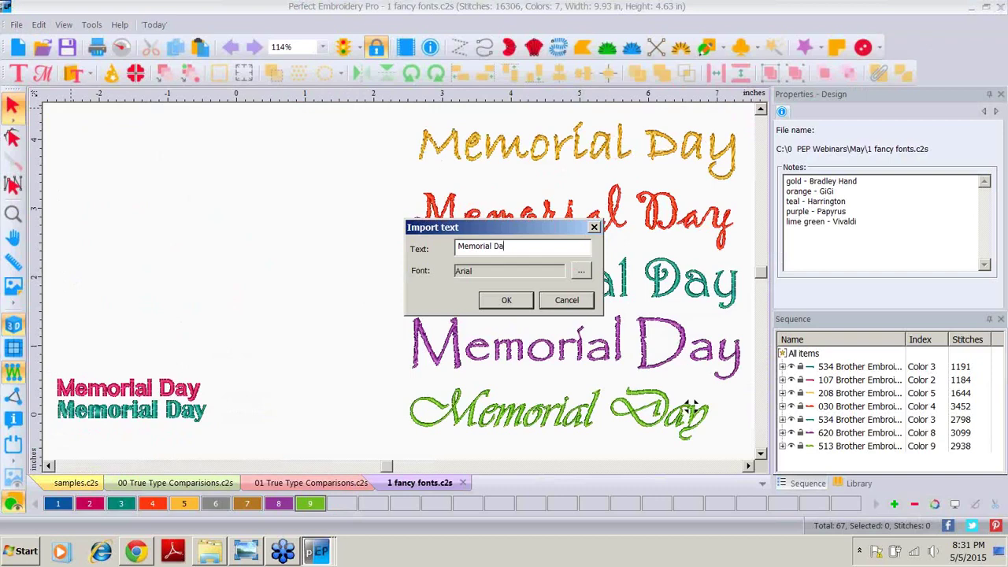
Set the imported text's font to Edwardian Script ITC, choose its size, and confirm the font settings
click(581, 273)
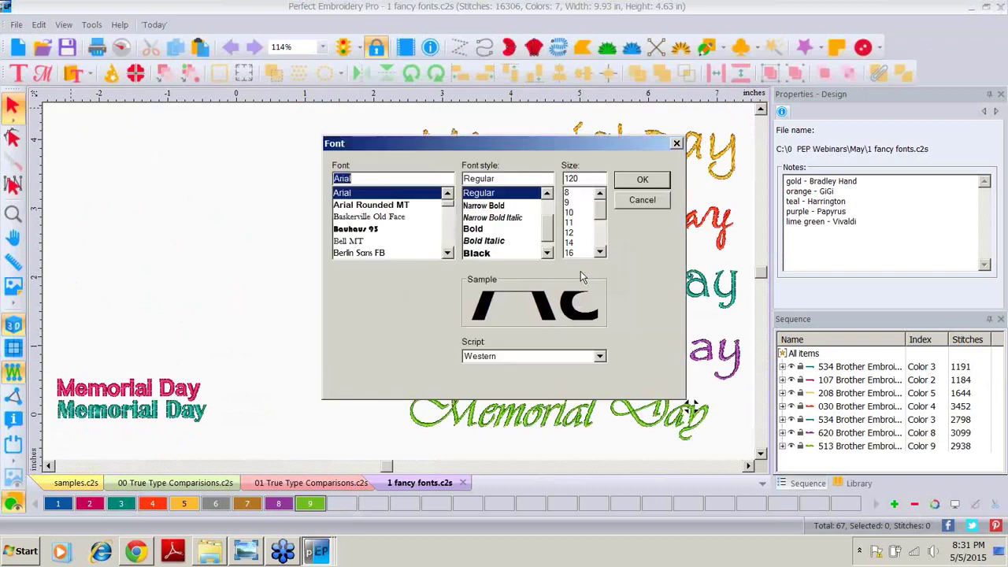
click(449, 239)
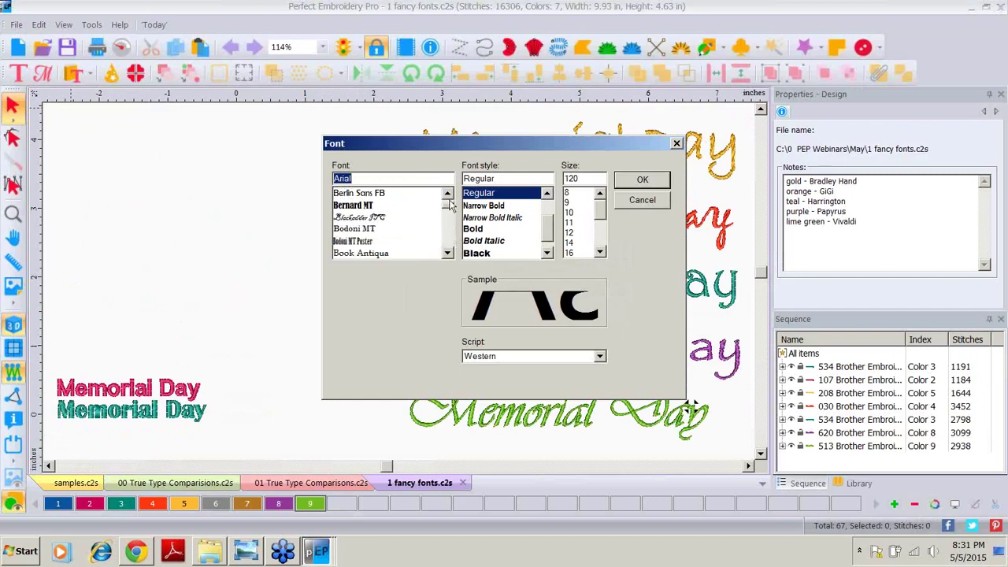
scroll(448, 208, down, 1)
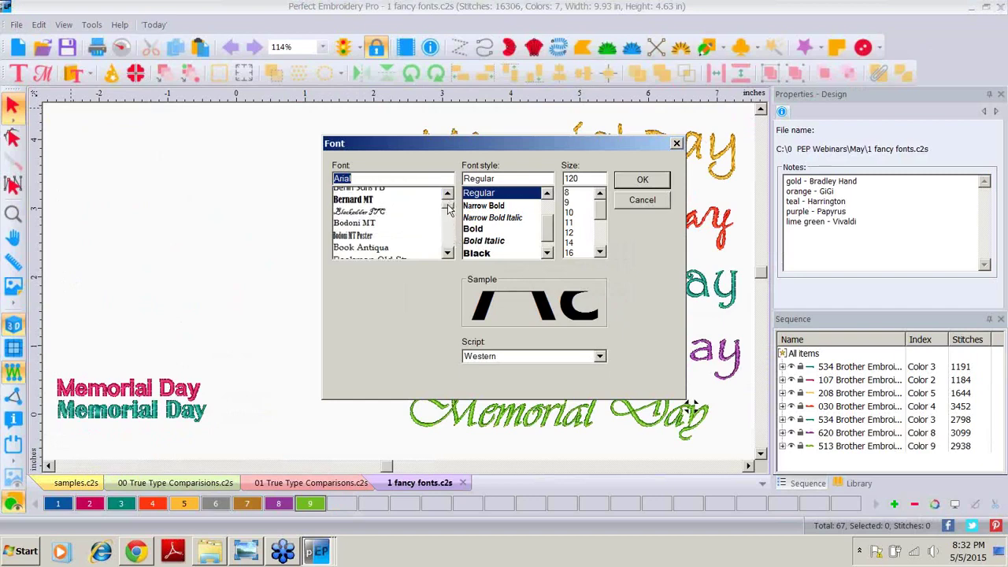
scroll(449, 209, down, 6)
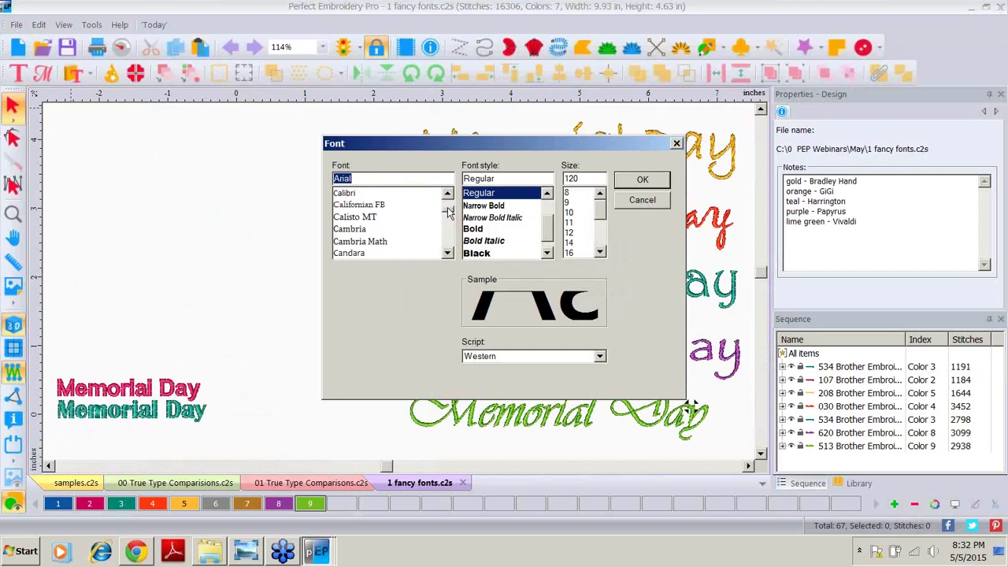
scroll(448, 211, down, 5)
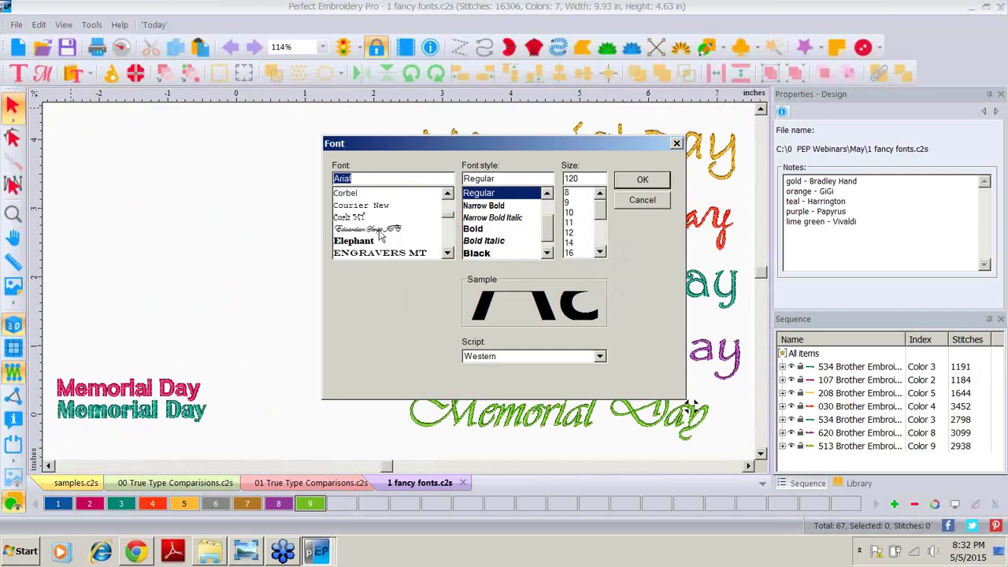
click(380, 231)
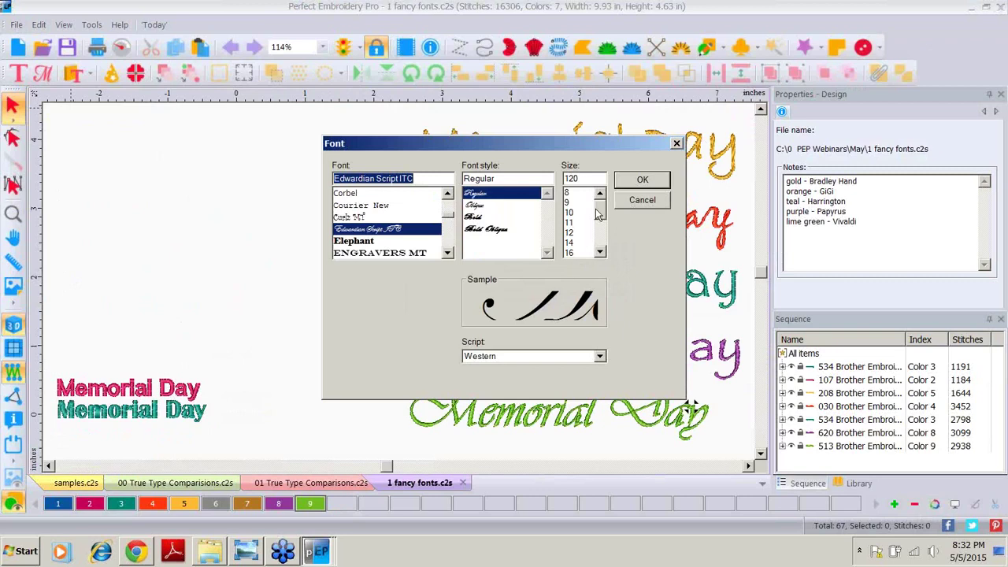
scroll(597, 214, down, 3)
click(569, 253)
click(643, 180)
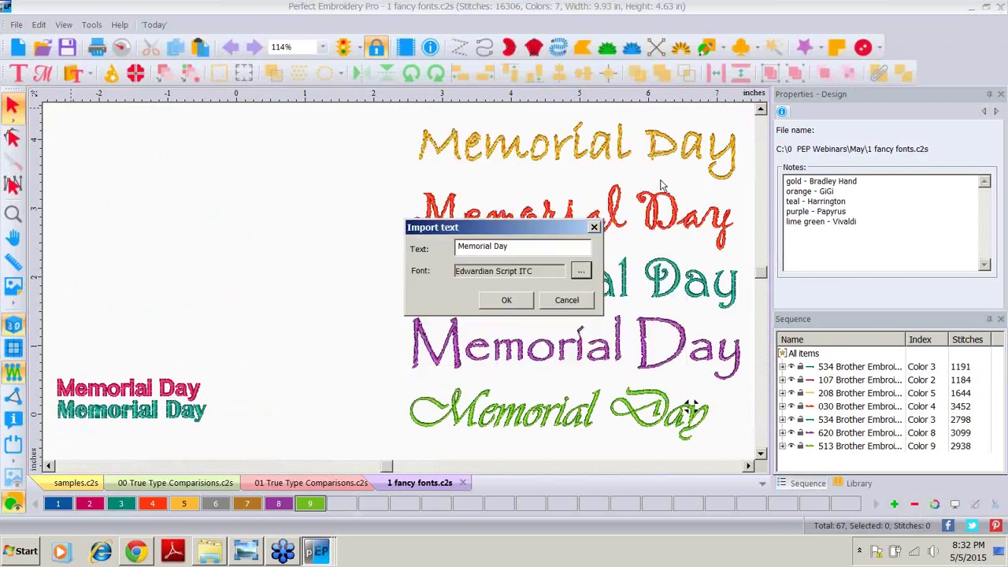
Place the imported Memorial Day outlines in the empty area beside the gold and orange samples, scaled proportionally to 1 inch high
click(520, 303)
drag(315, 409, 194, 199)
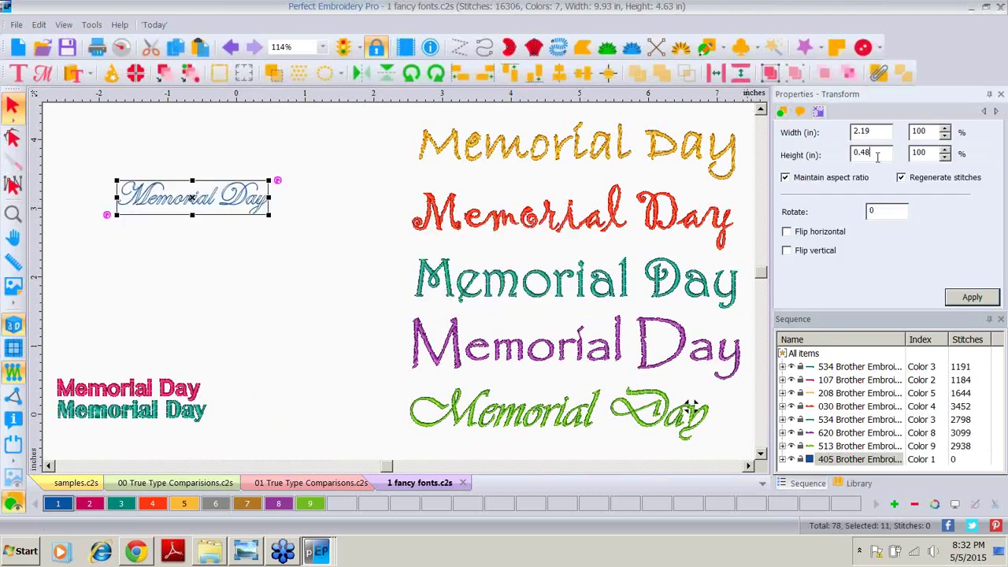
drag(877, 156, 820, 149)
text(1)
click(972, 297)
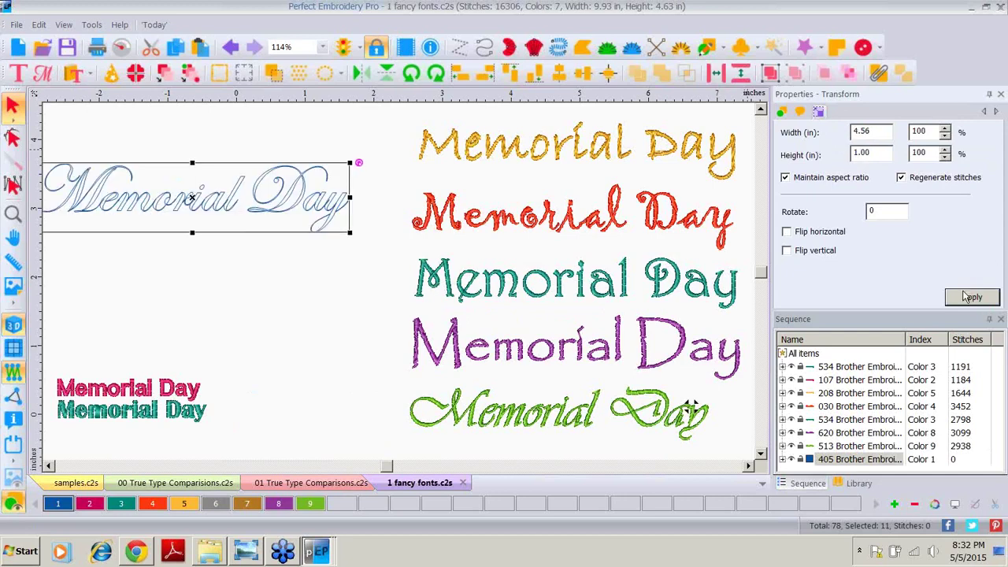
drag(174, 261, 203, 271)
click(239, 333)
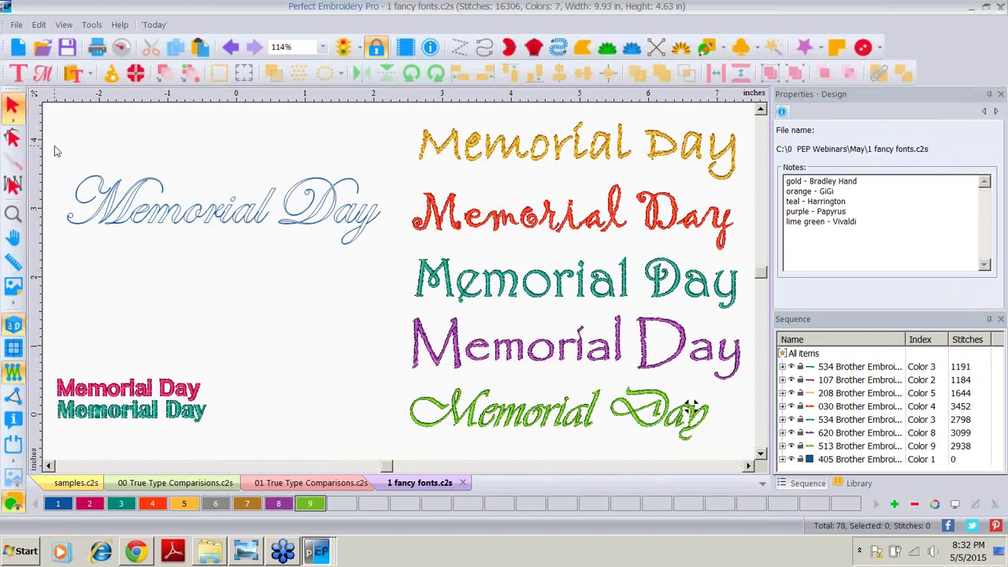
Try converting the Edwardian Script lettering outlines to Satin, and undo the conversion
drag(54, 146, 387, 252)
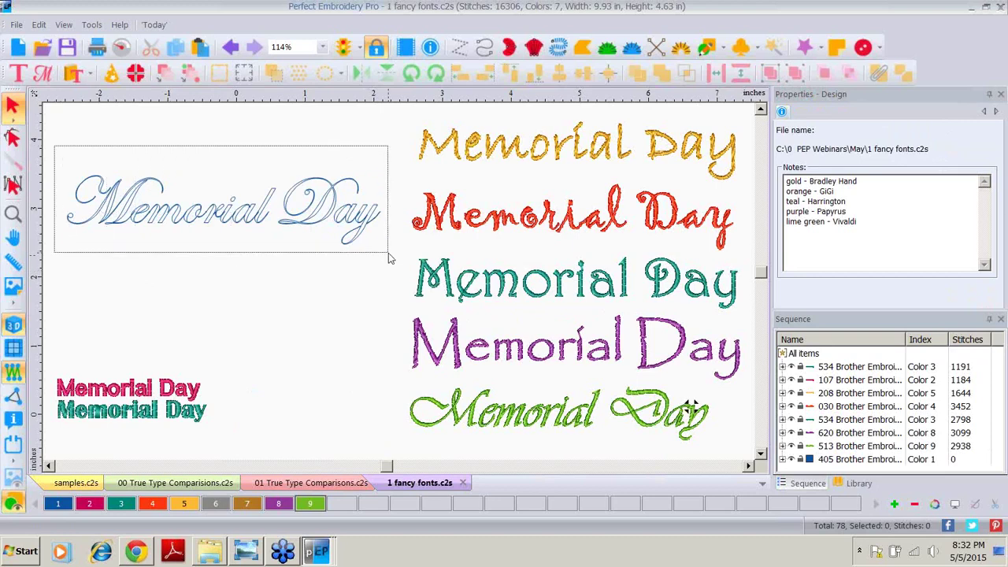
right_click(205, 210)
mouse_move(259, 123)
click(358, 144)
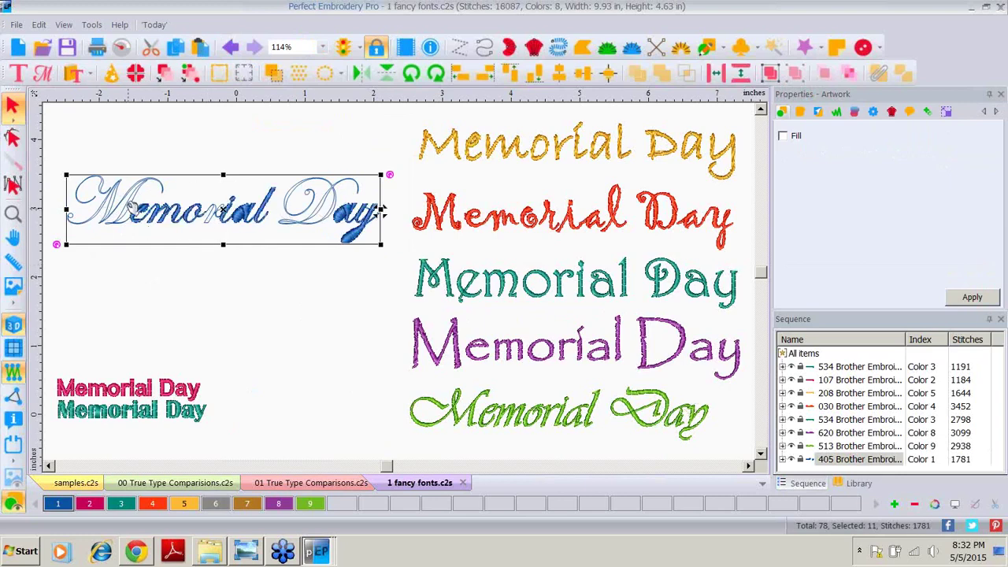
click(230, 47)
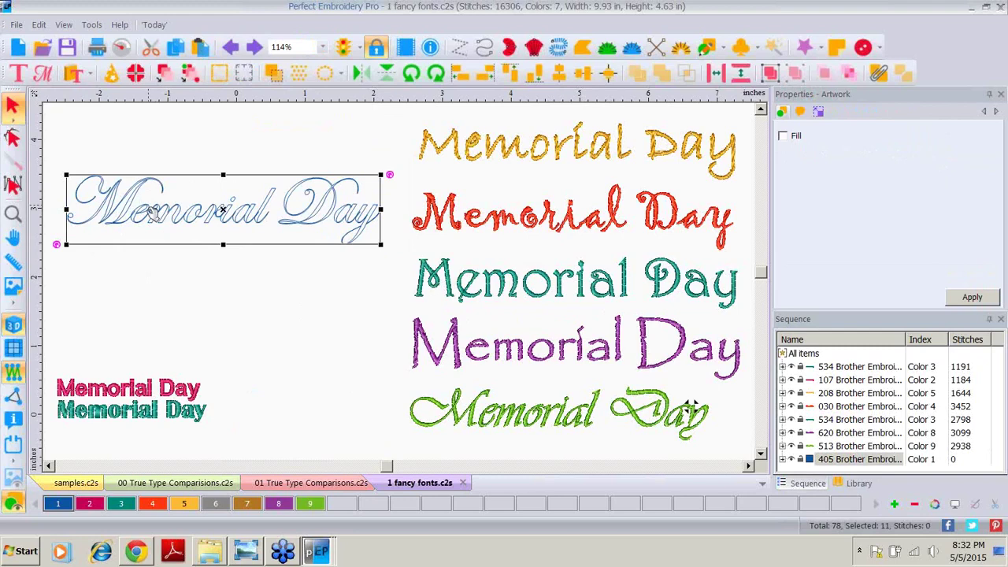
Convert the Edwardian Script lettering outlines to Complex Fill
right_click(151, 212)
mouse_move(252, 122)
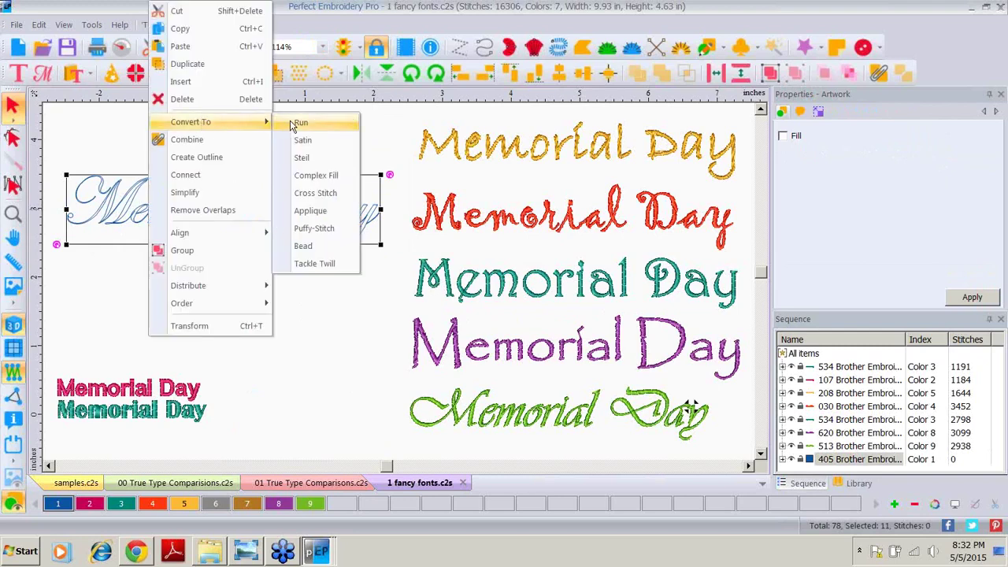
click(311, 176)
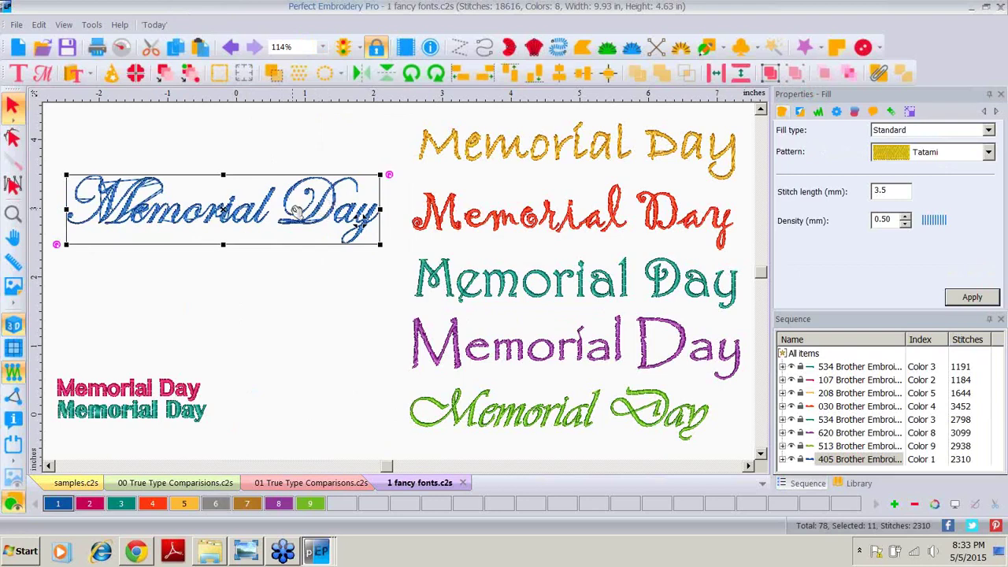
Turn off the Perpendicular underlay and enable Edge travel for the blue Memorial Day lettering
click(801, 113)
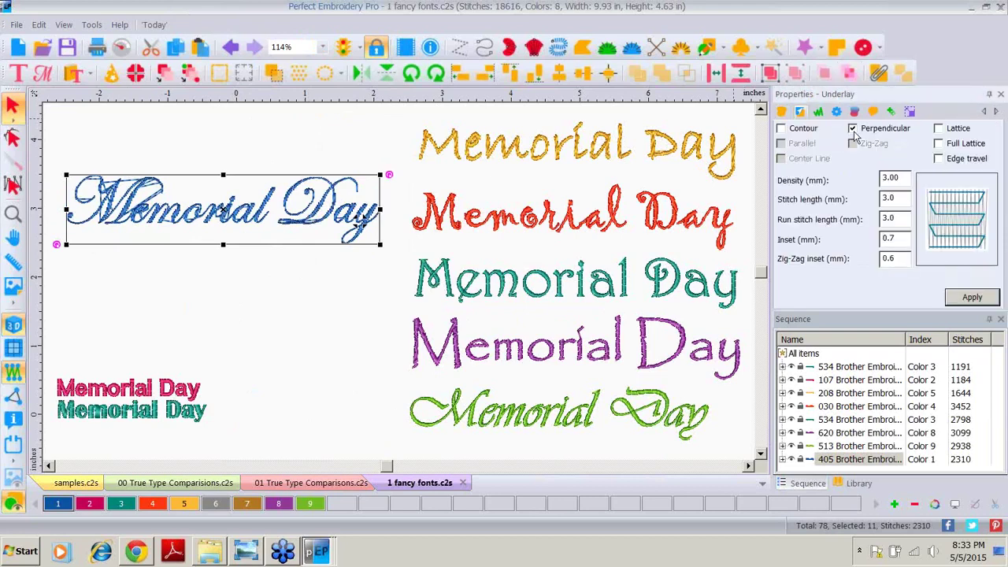
click(854, 130)
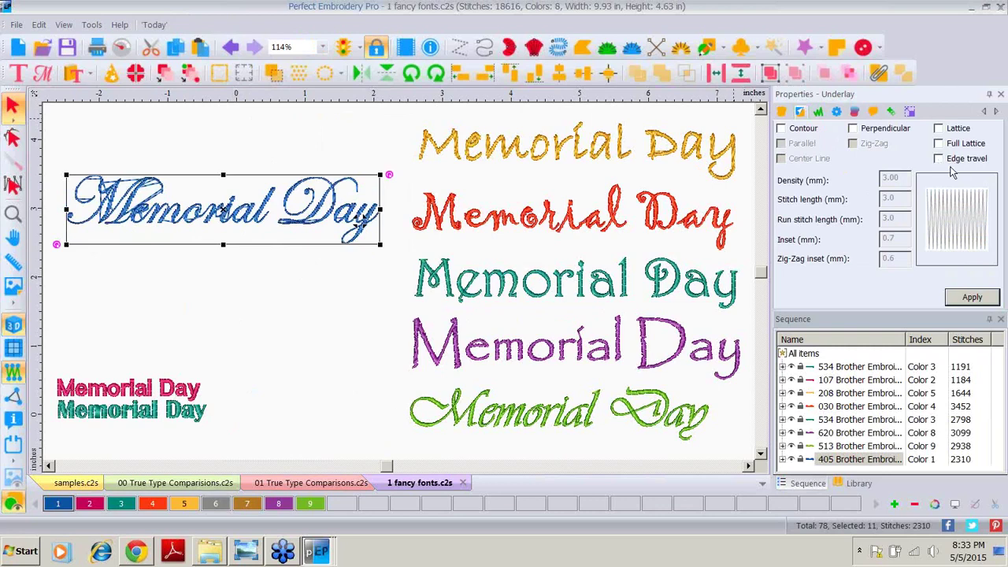
click(949, 158)
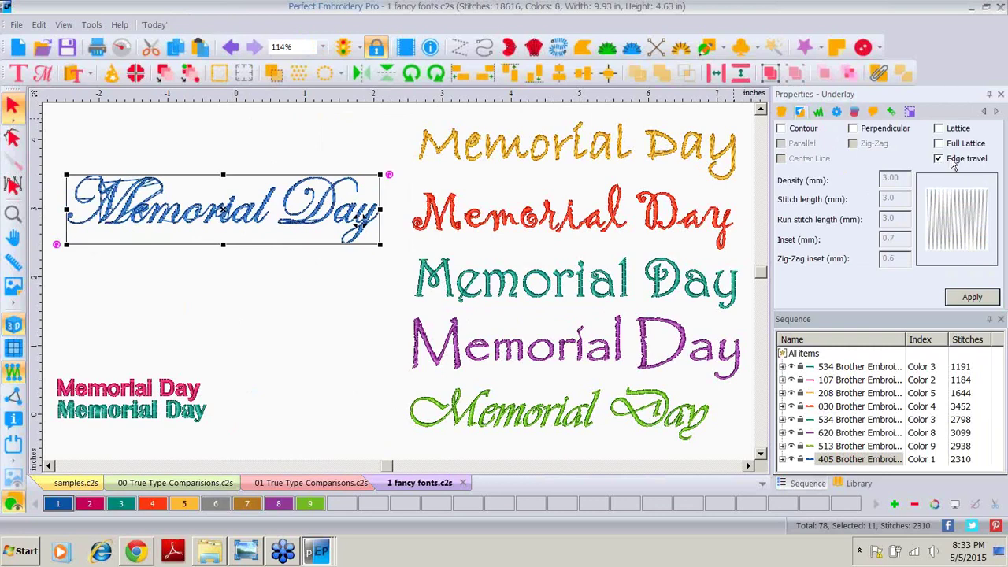
click(966, 301)
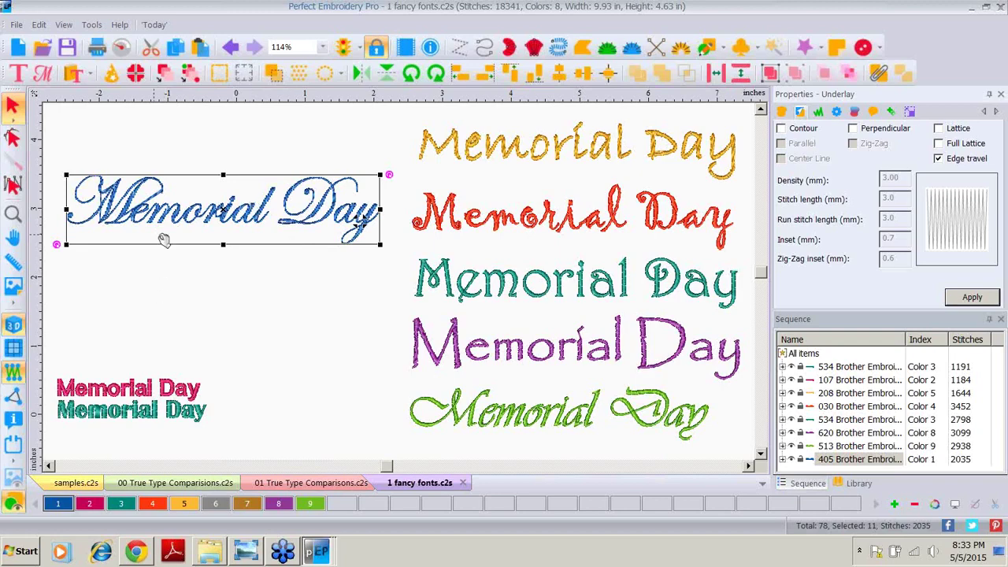
Examine the fill stitches of the blue script lettering up close, especially around the capital M, and deselect it
click(13, 214)
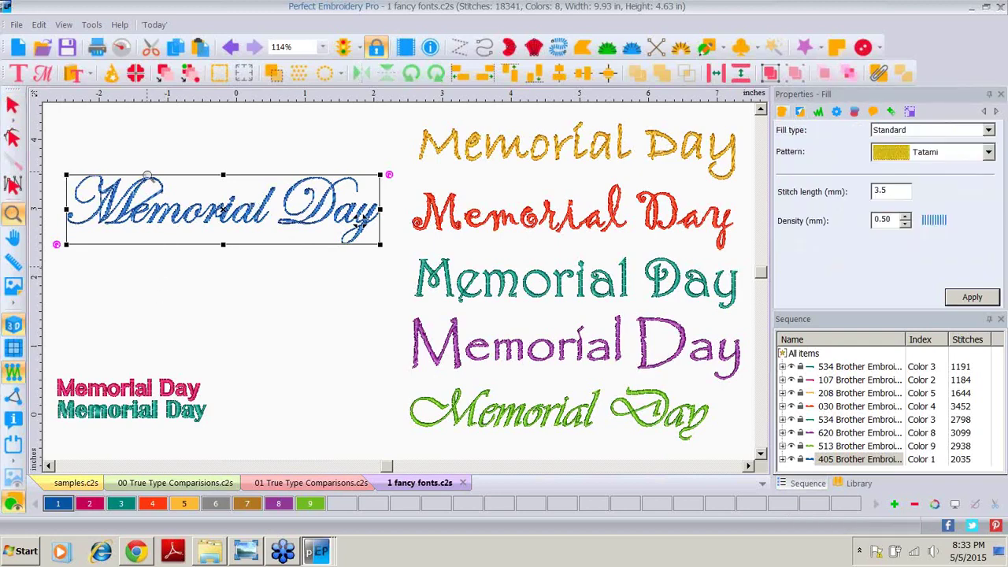
click(212, 209)
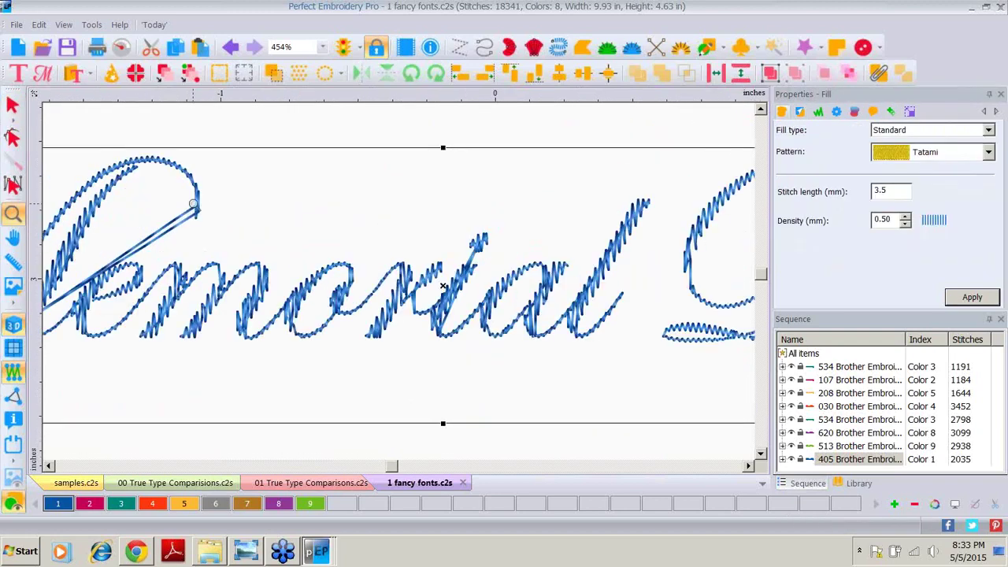
click(193, 205)
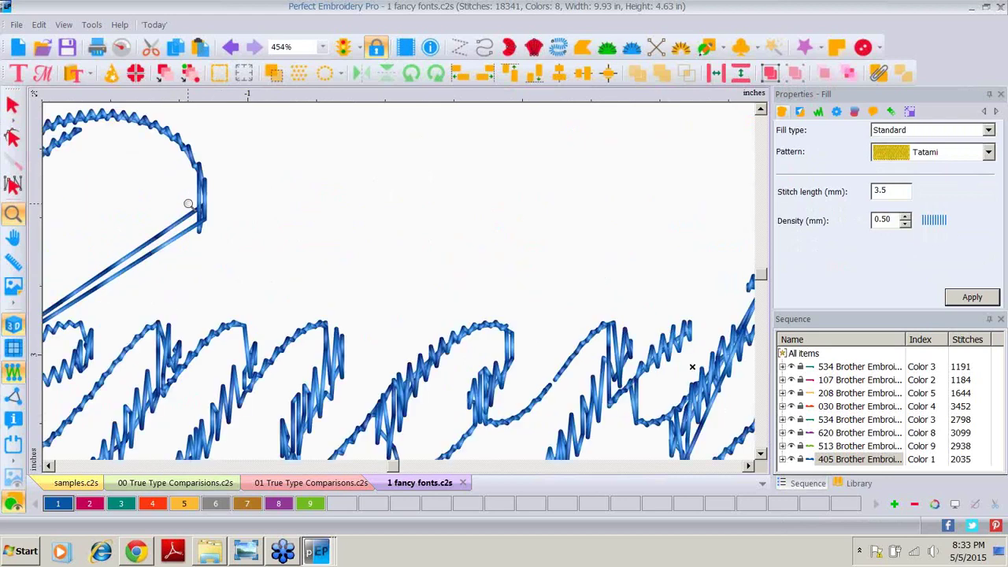
click(14, 240)
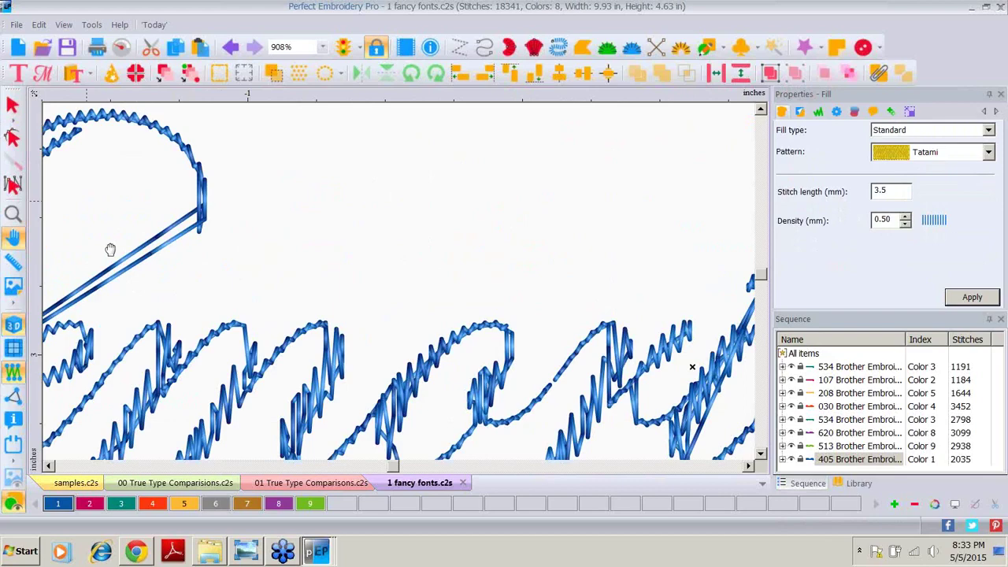
drag(126, 250, 650, 248)
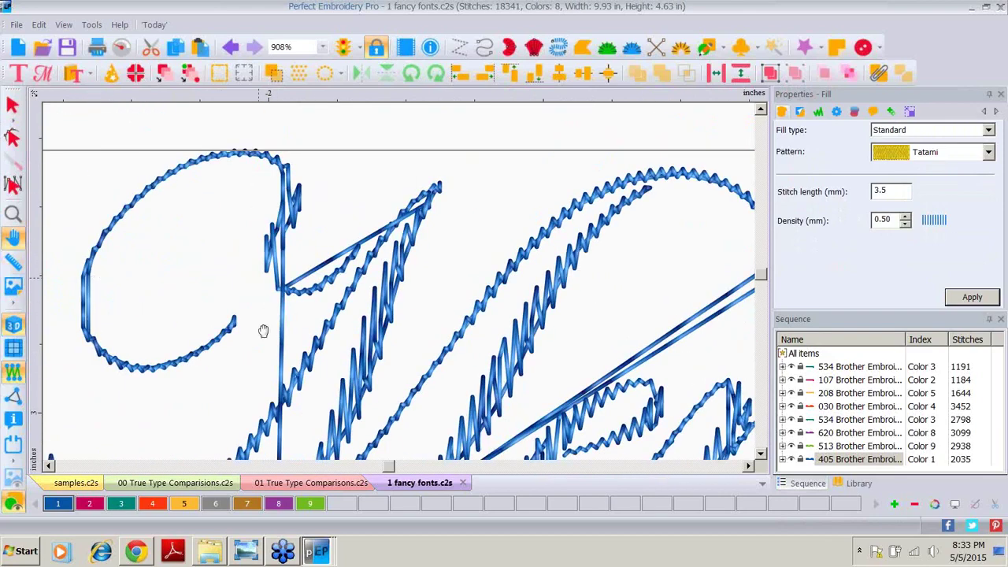
click(13, 214)
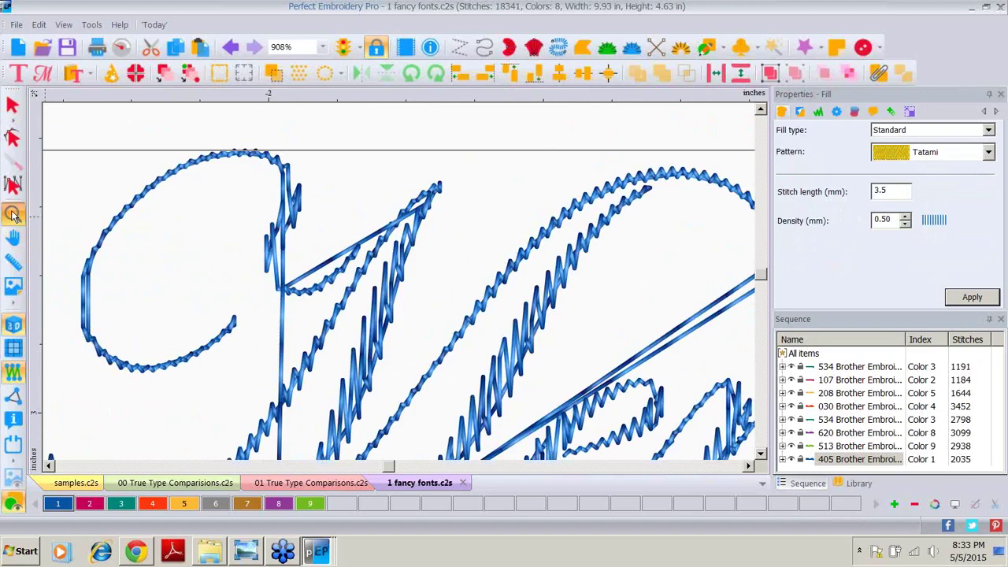
double_click(13, 214)
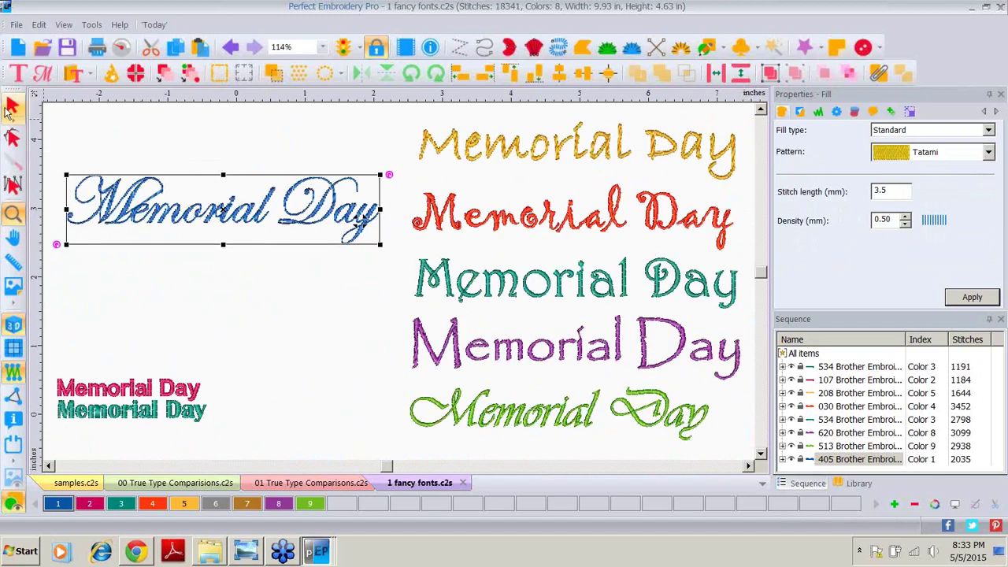
click(12, 106)
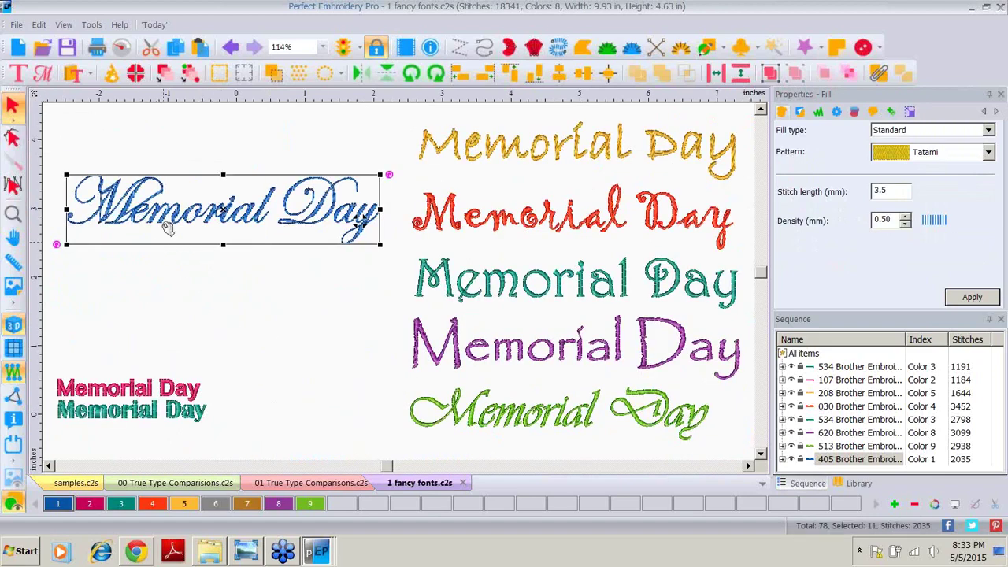
click(225, 330)
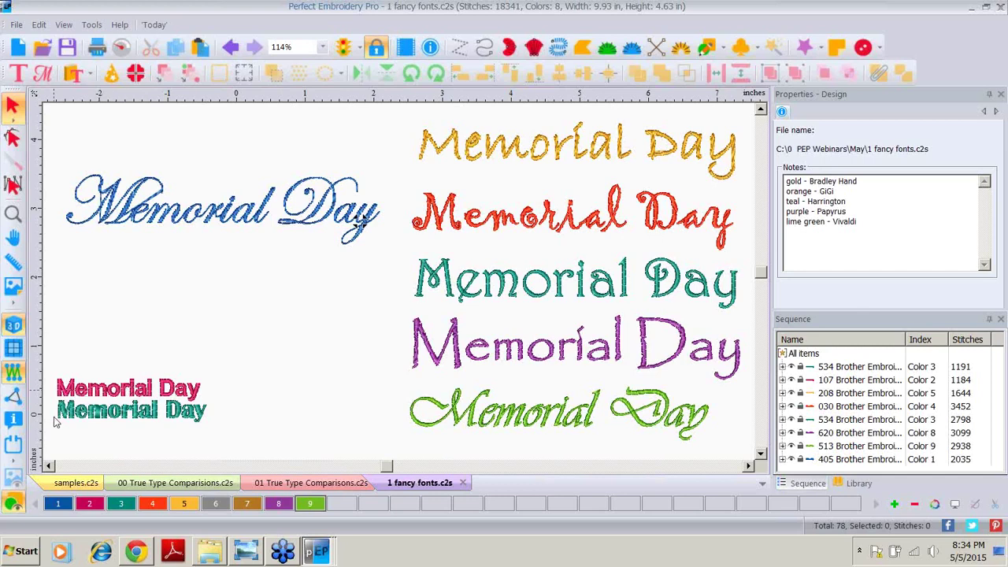
Inspect the two small Memorial Day samples up close and review the small fonts available for the pink one
click(13, 213)
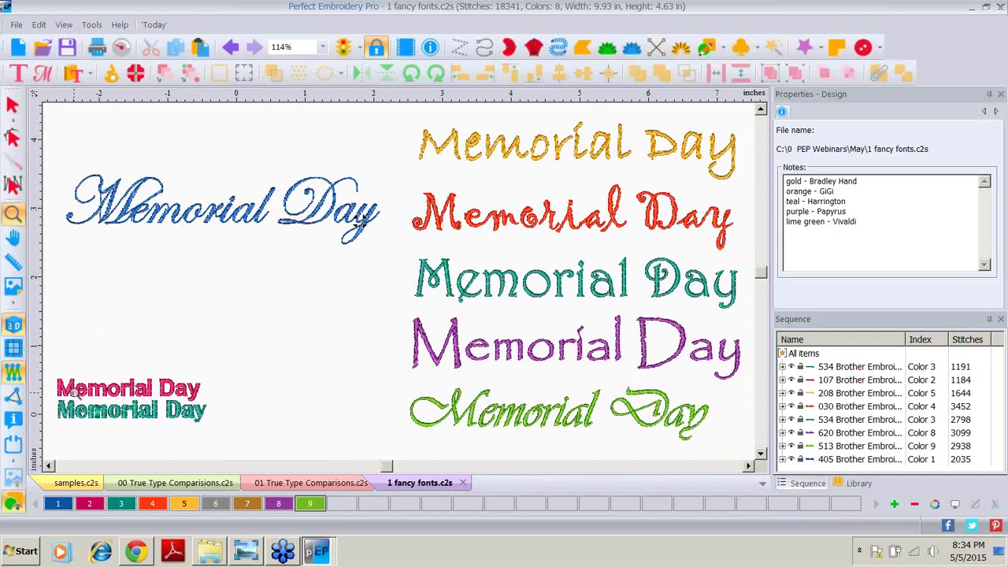
click(75, 392)
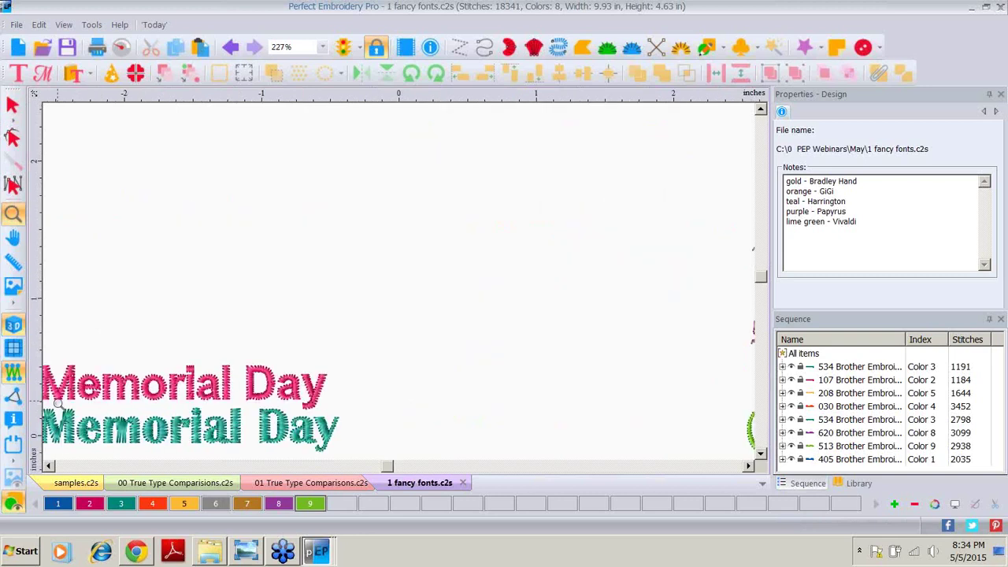
click(197, 405)
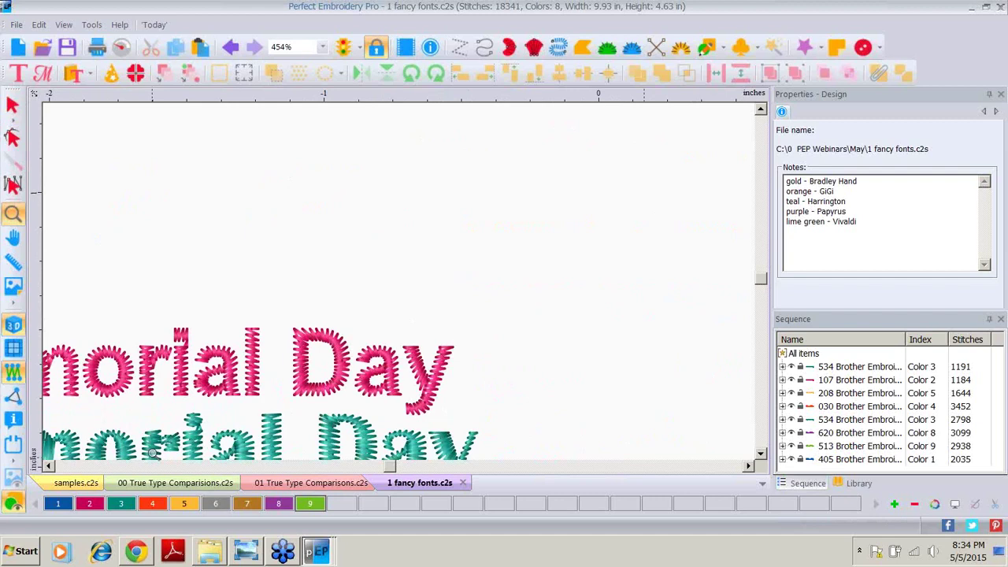
scroll(154, 453, left, 3)
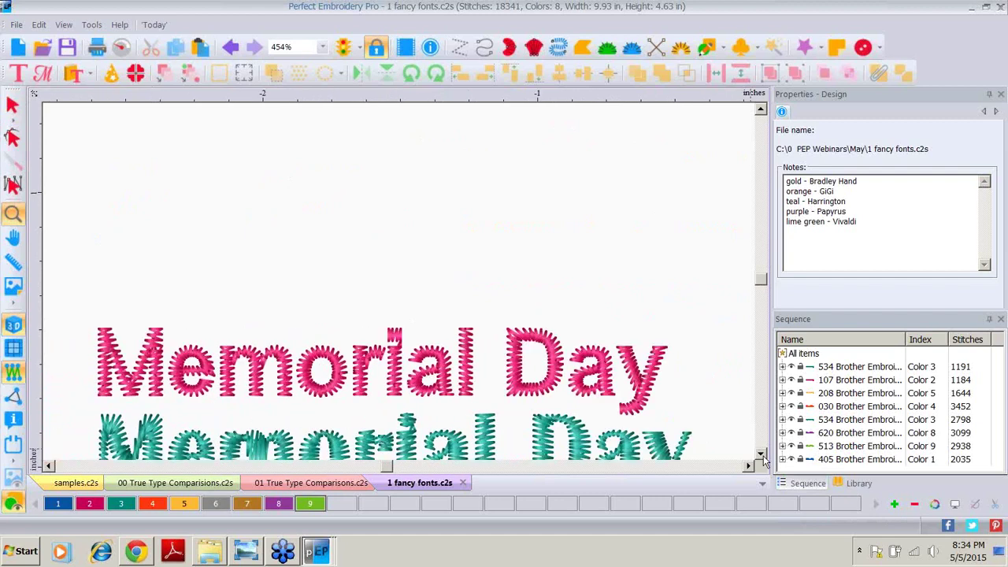
click(761, 456)
click(761, 455)
key(Escape)
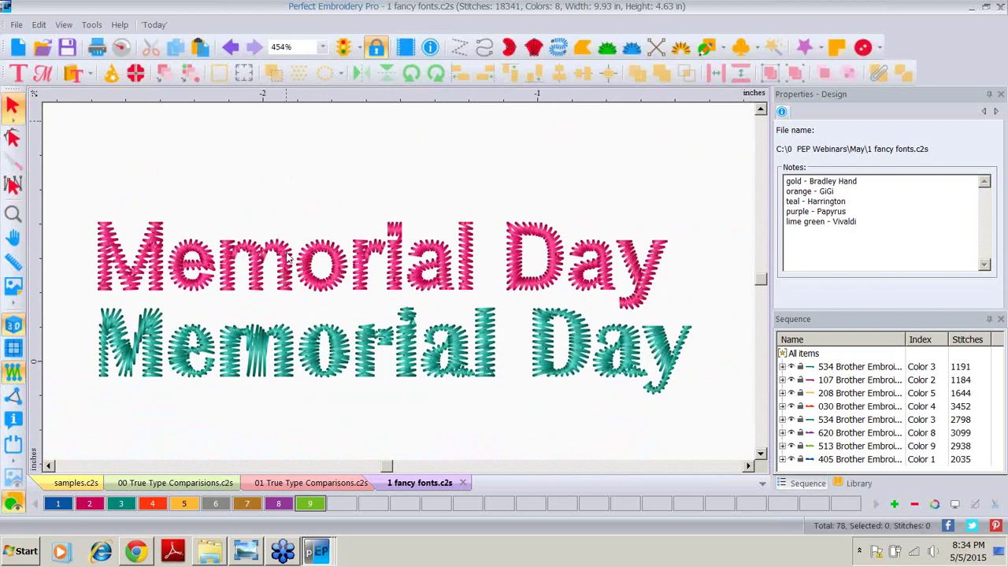
click(272, 252)
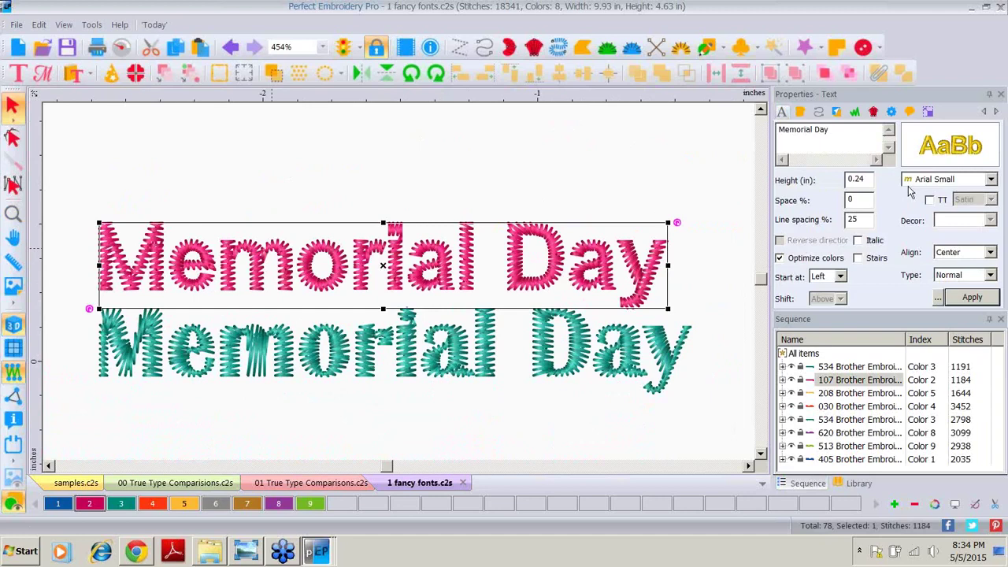
click(993, 181)
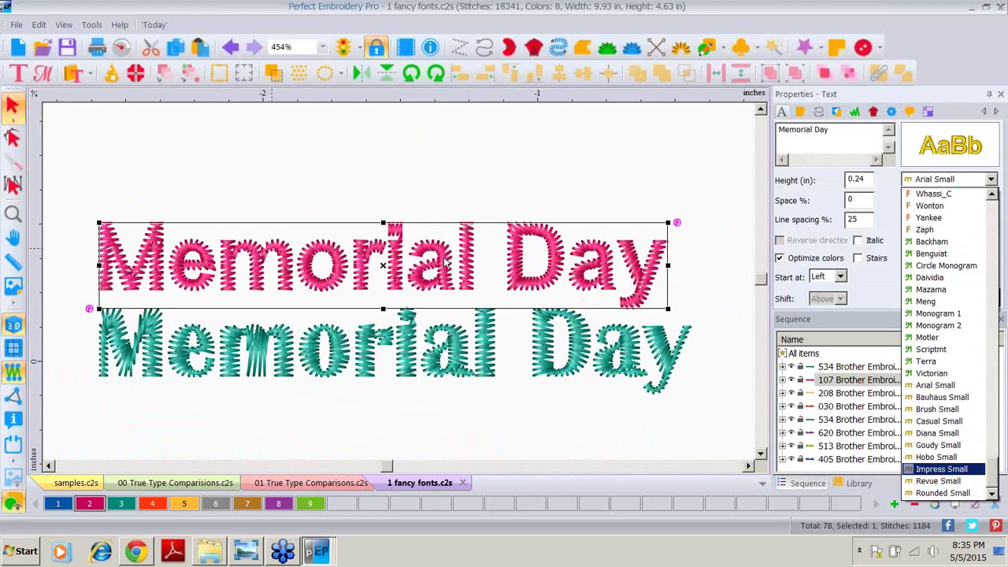
Compare the properties and stitching of the small teal lettering with the pink Arial Small text, and return to the overall design view
click(315, 371)
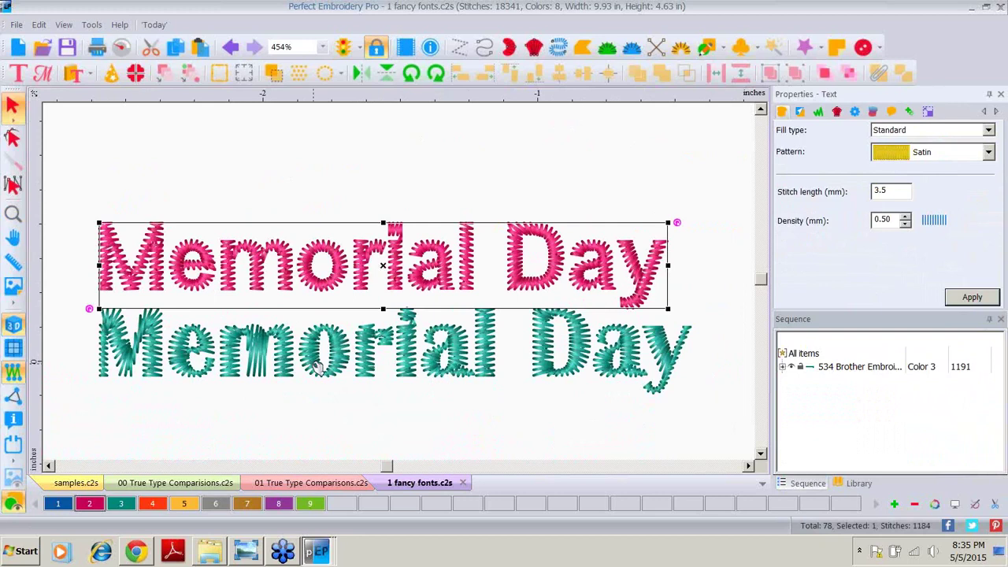
click(314, 364)
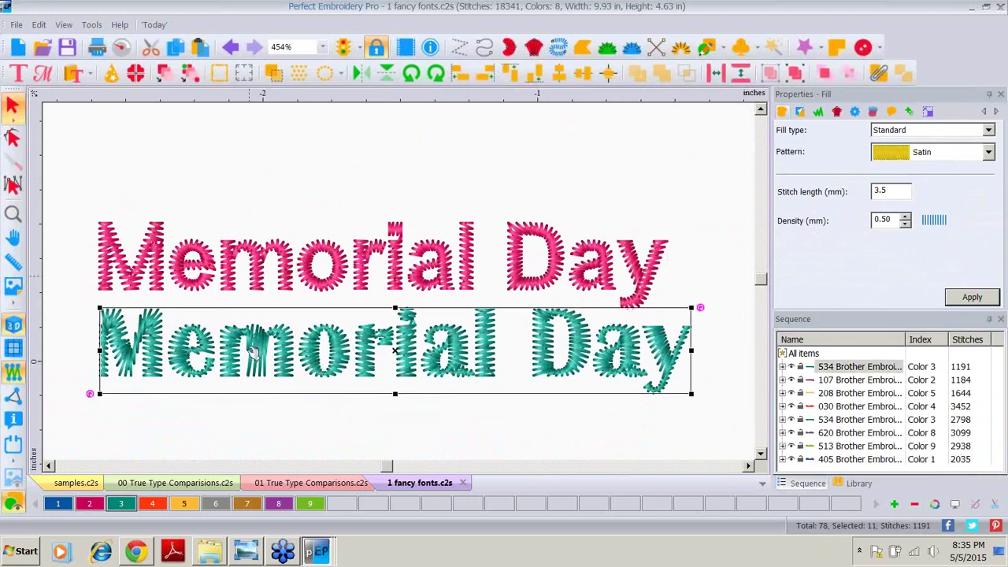
click(240, 247)
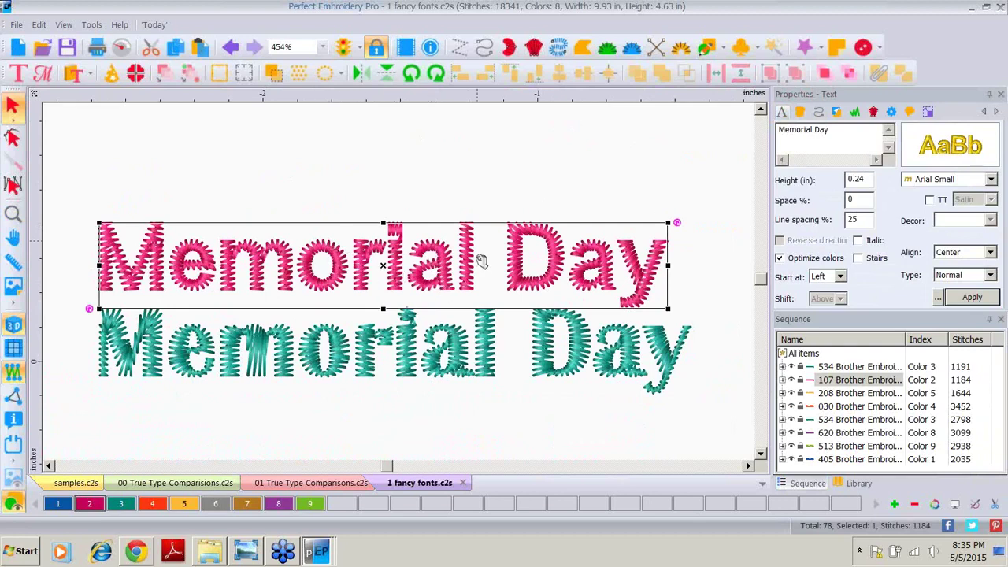
click(148, 364)
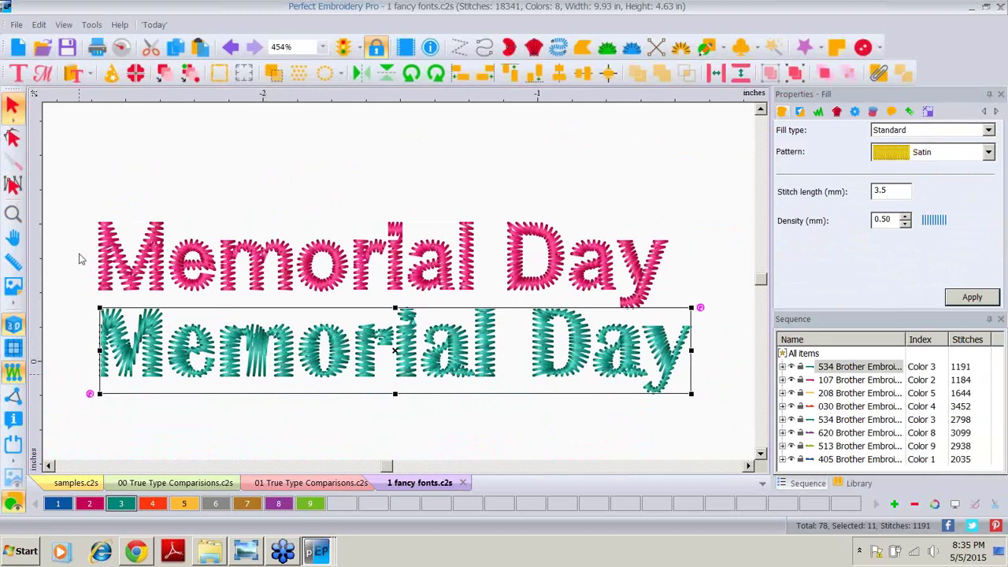
click(13, 213)
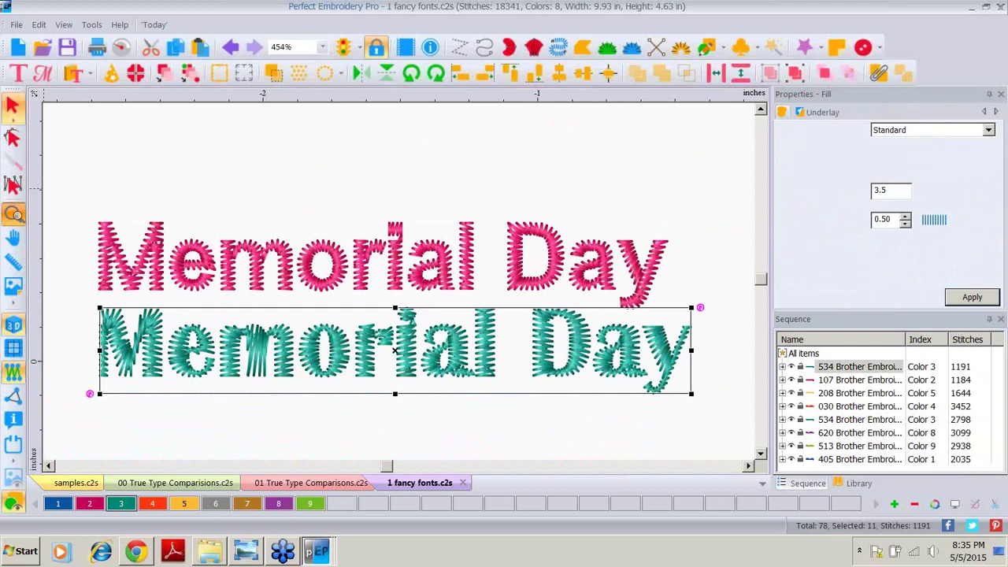
right_click(360, 382)
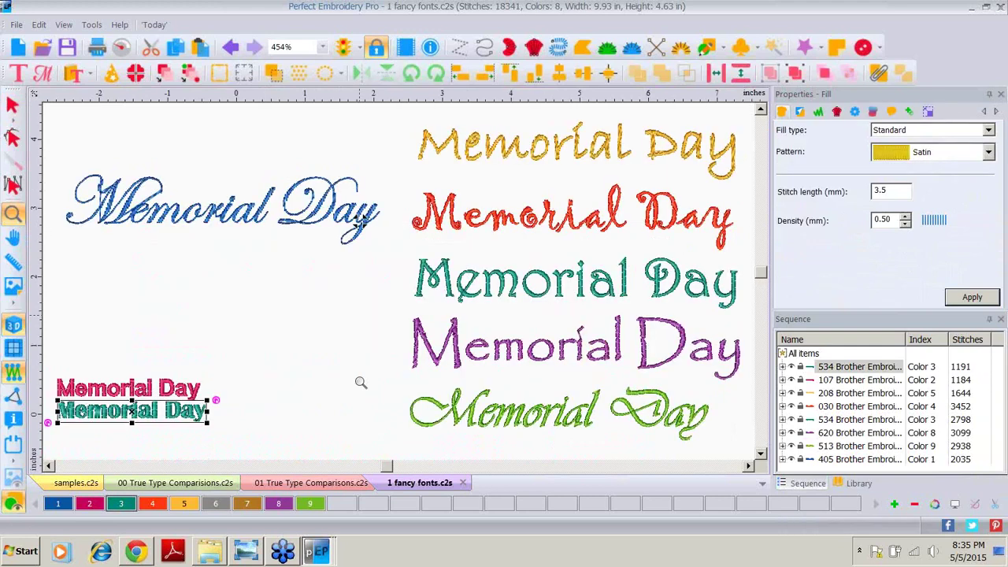
click(49, 466)
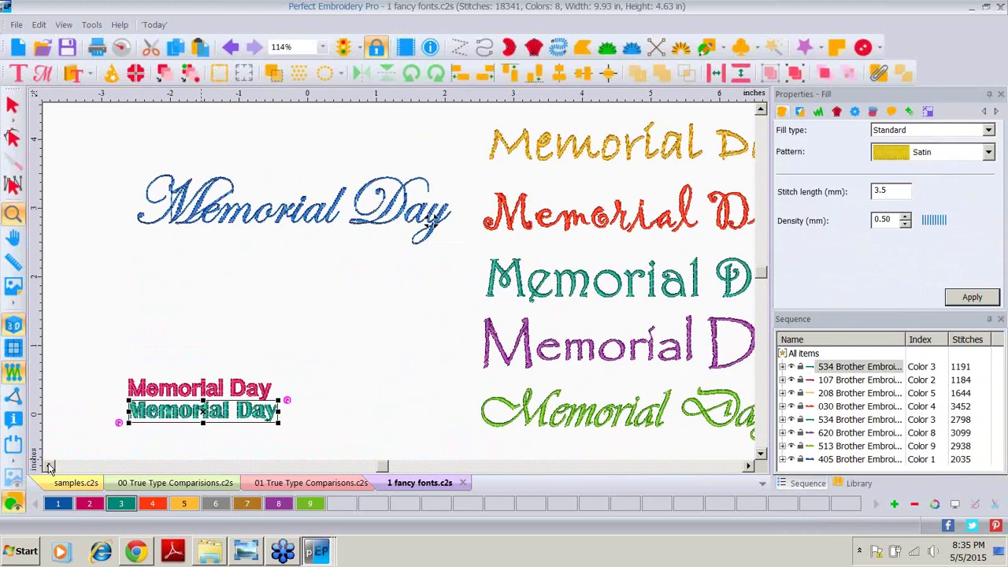
Check the text properties of the small pink Memorial Day lettering, and deselect it
click(48, 466)
click(13, 105)
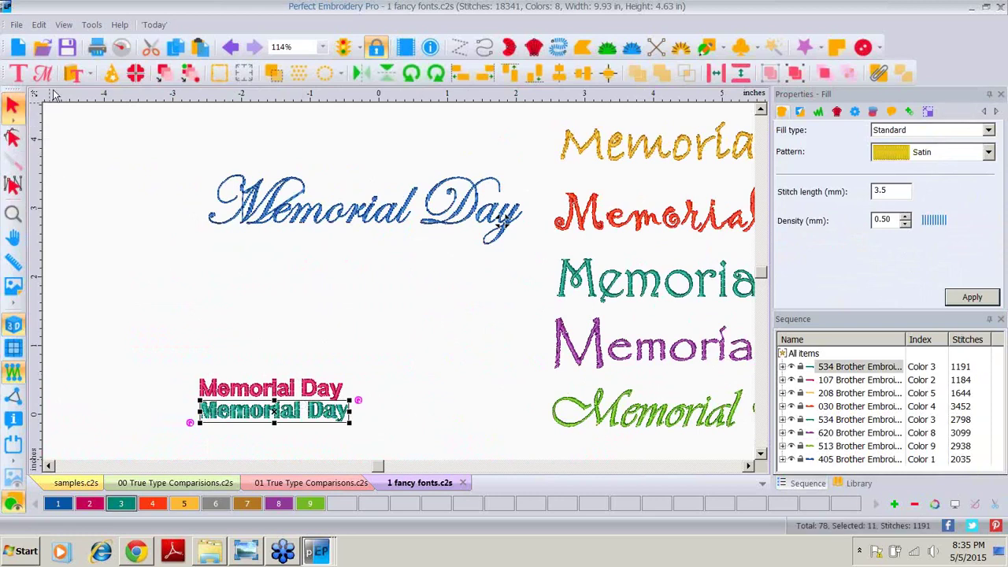
click(18, 74)
drag(245, 391, 248, 388)
click(256, 389)
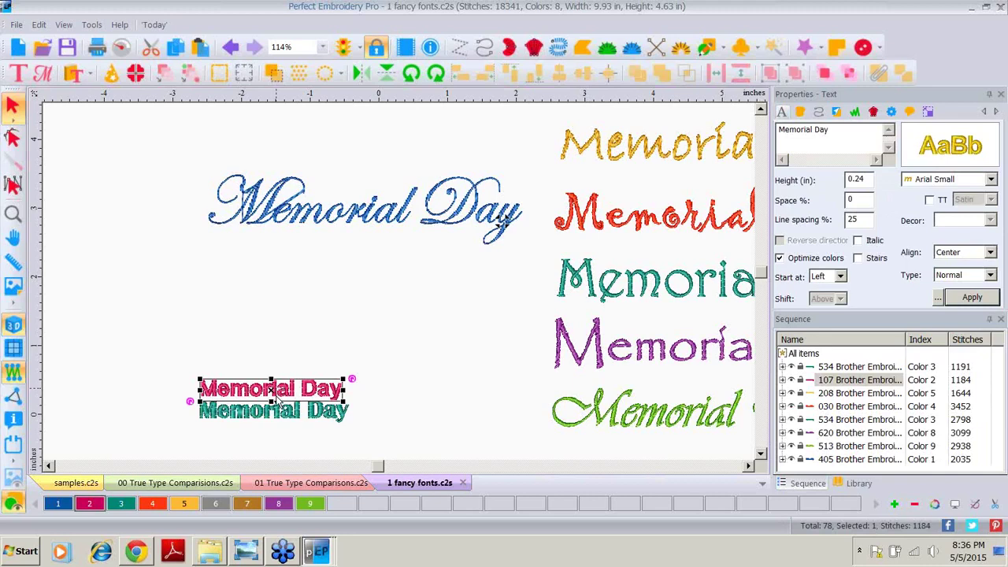
click(451, 397)
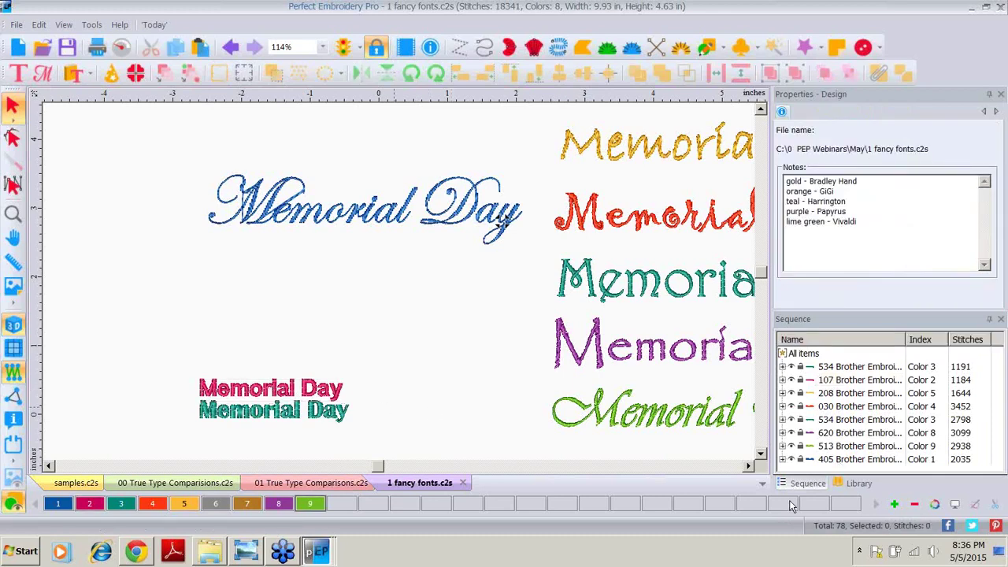
Review the list of small fonts offered for the pink Memorial Day text, and close it without changing the font
click(749, 467)
click(749, 466)
click(749, 467)
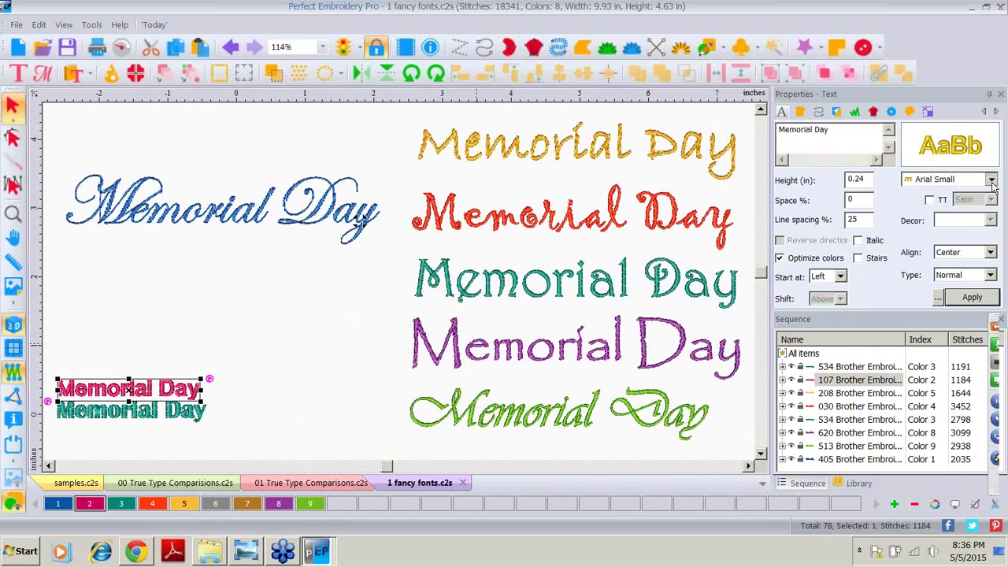
click(991, 180)
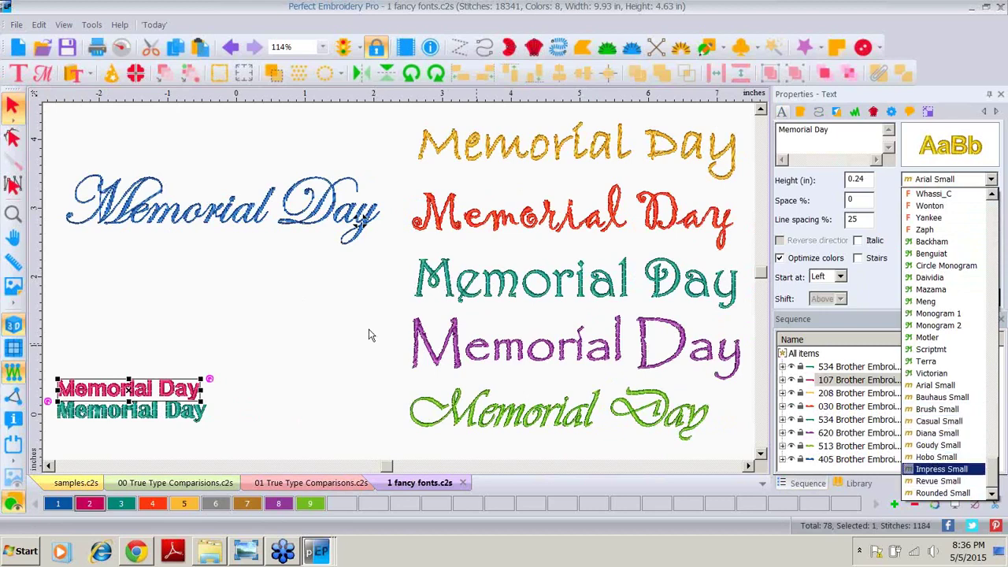
click(11, 107)
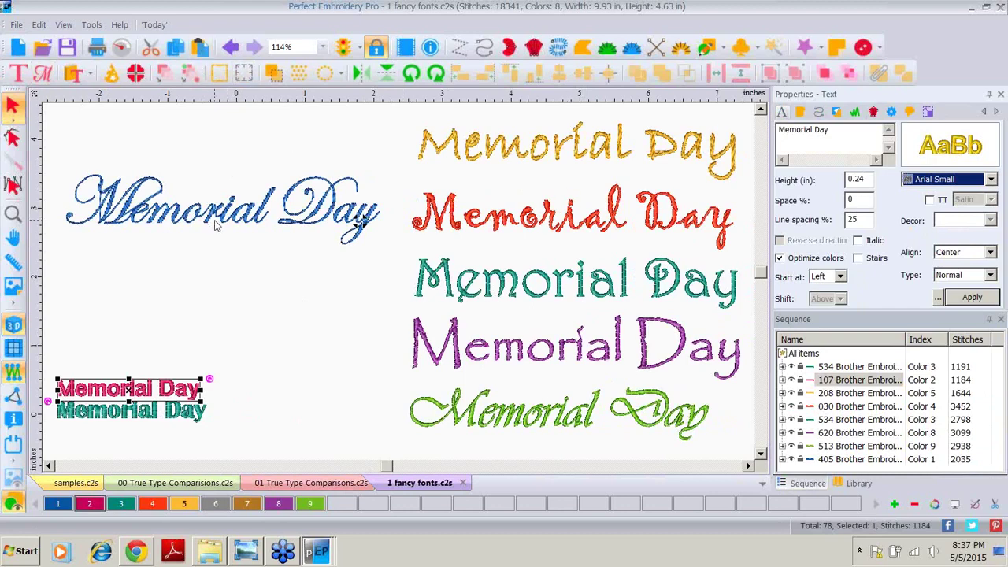
Create a new blank design and enter BLOOM as the TrueType text to import
click(19, 50)
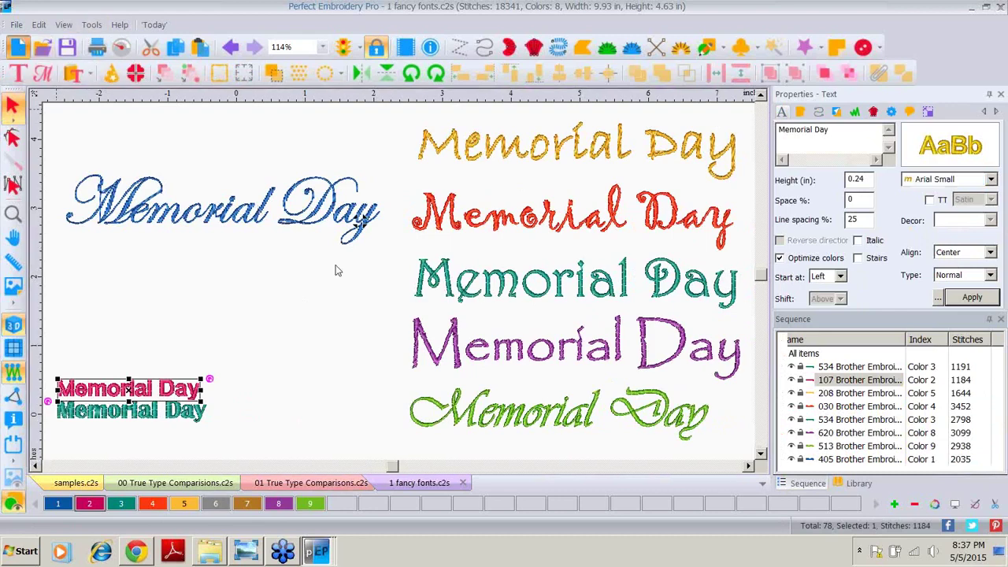
click(17, 25)
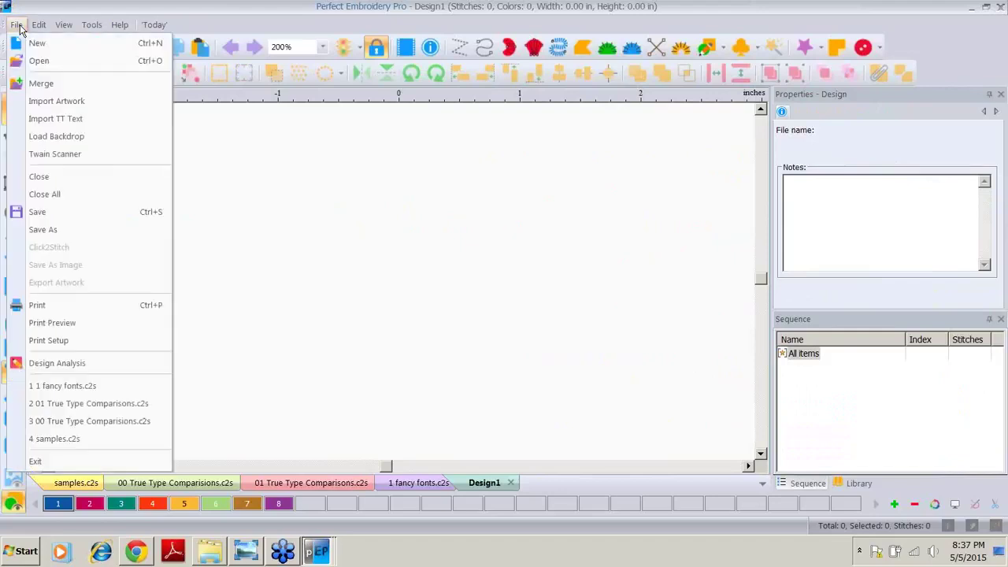
click(54, 119)
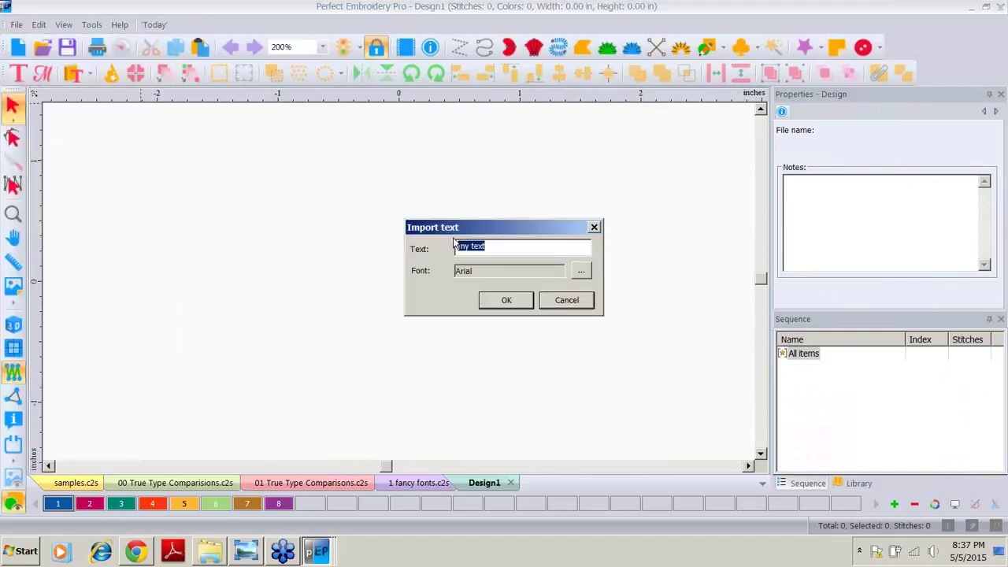
text(b)
key(BackSpace)
key(Caps_Lock)
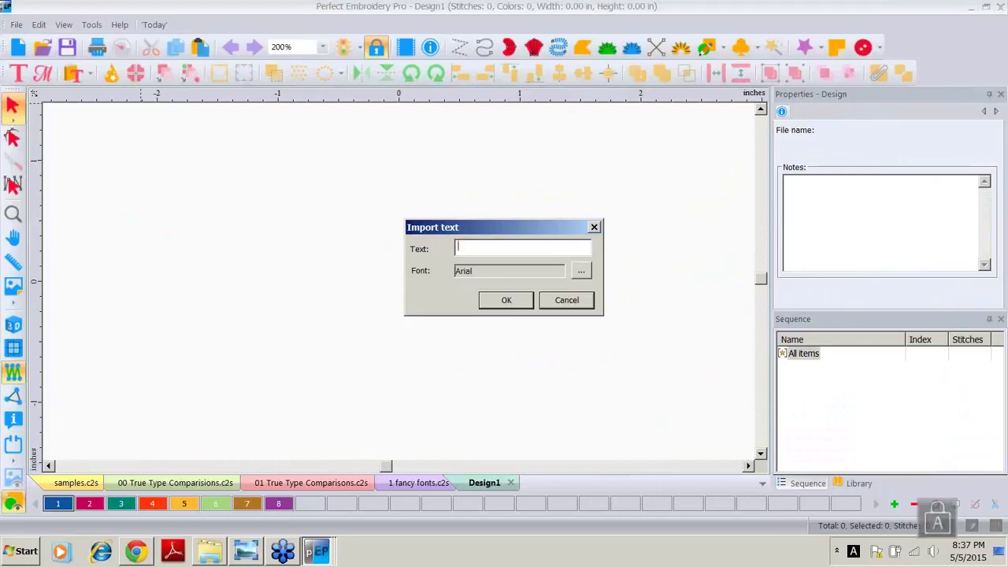
text(BLOOM)
Choose the Cooper font in Black style at size 120 and import the text as artwork
click(580, 271)
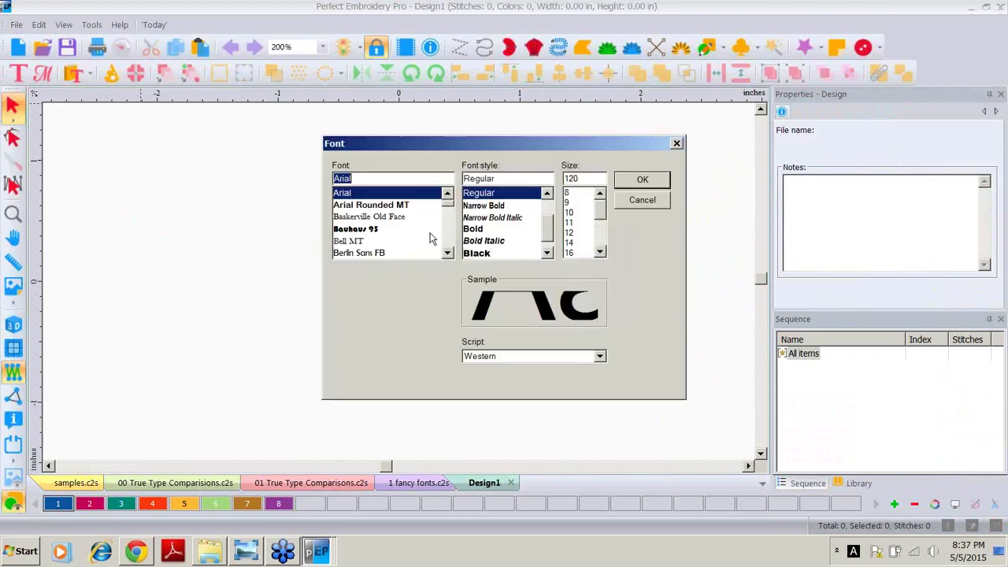
scroll(450, 242, down, 3)
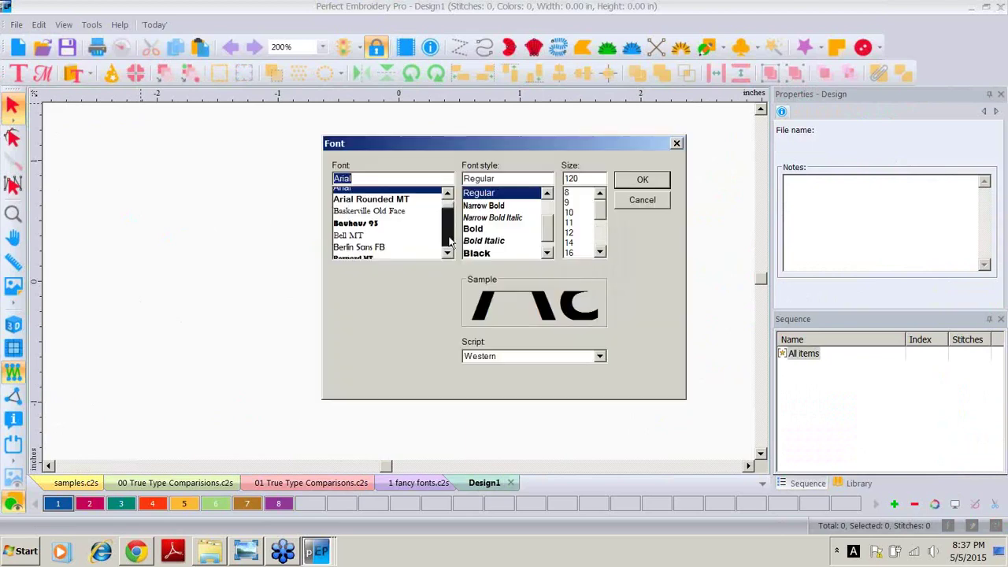
click(450, 242)
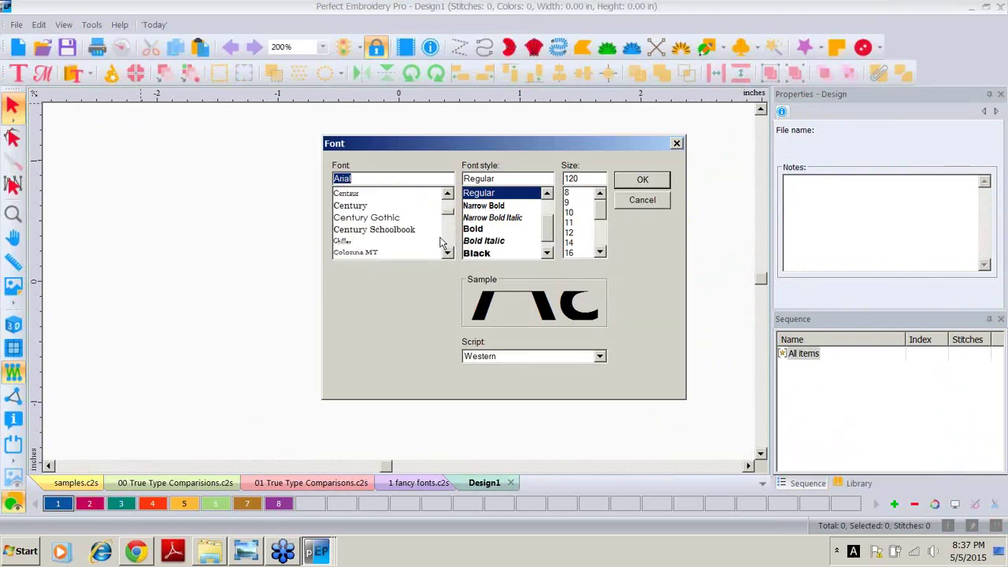
click(446, 242)
click(353, 244)
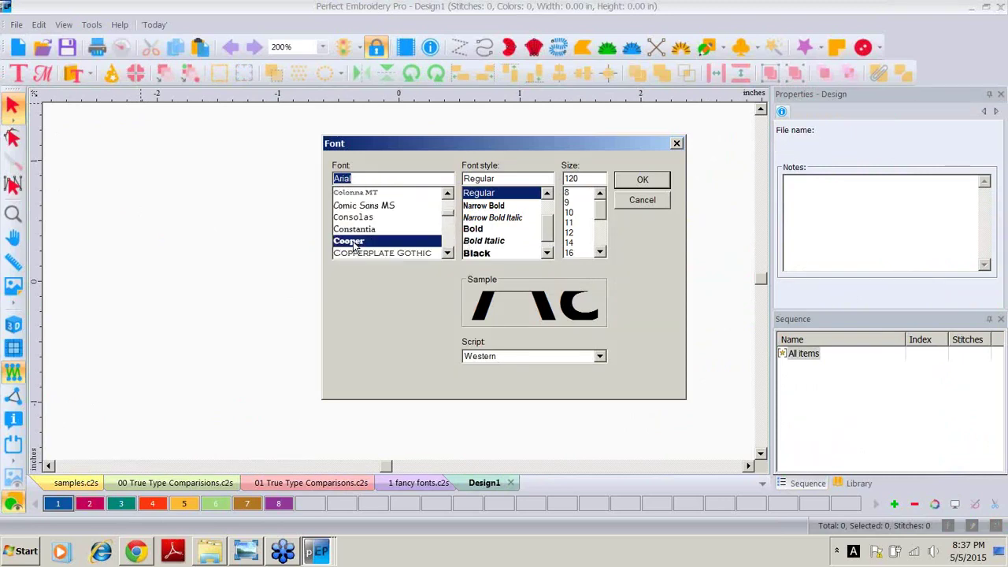
click(644, 182)
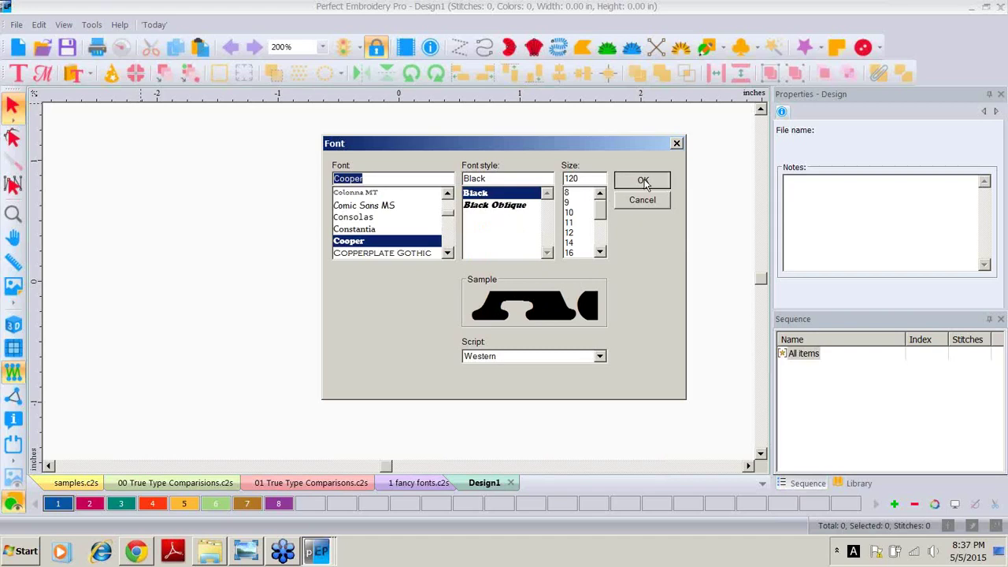
click(502, 301)
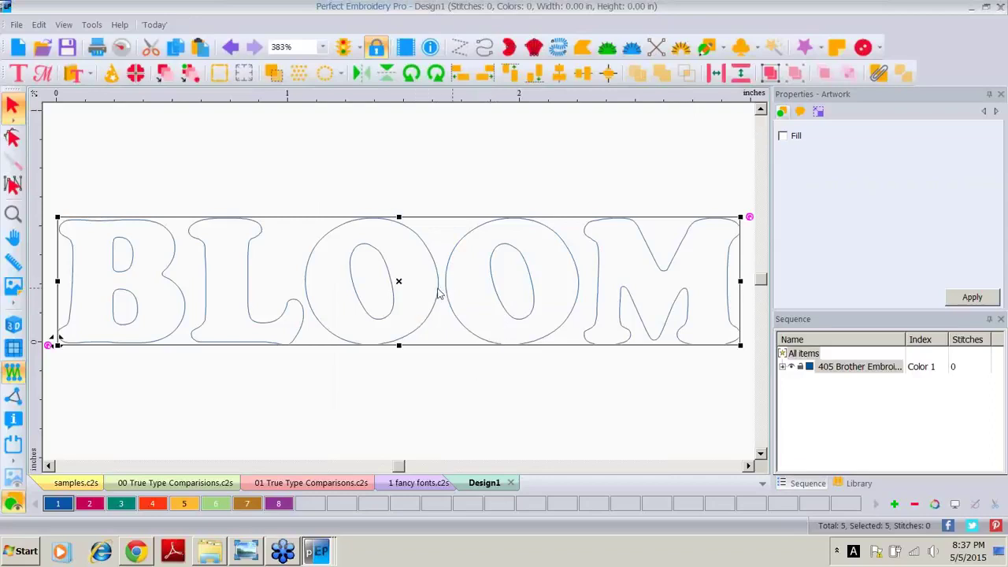
Set the BLOOM artwork's height to 1.5 in with the aspect ratio maintained, and fit it in the window
click(820, 113)
double_click(879, 152)
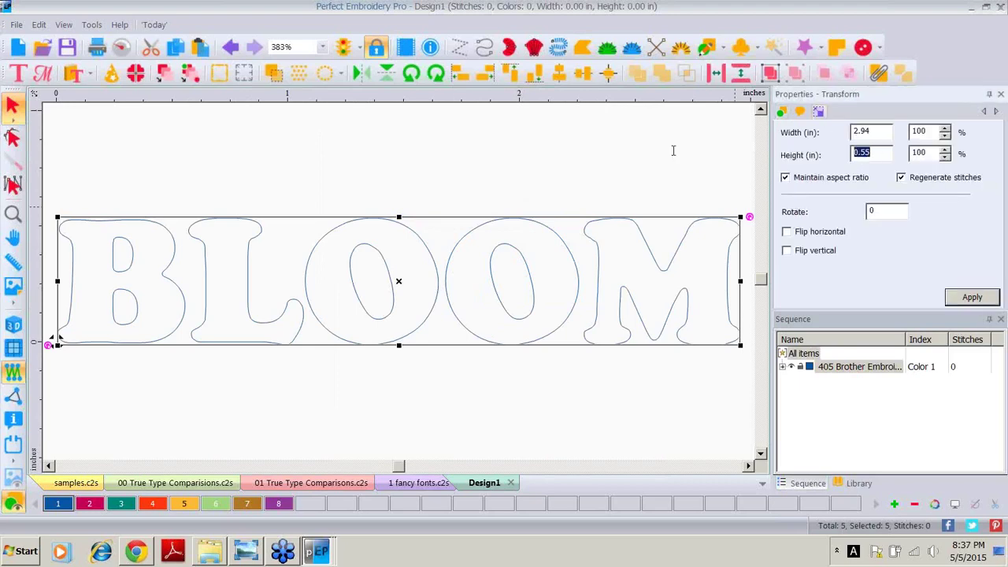
text(1.5)
key(Return)
click(965, 298)
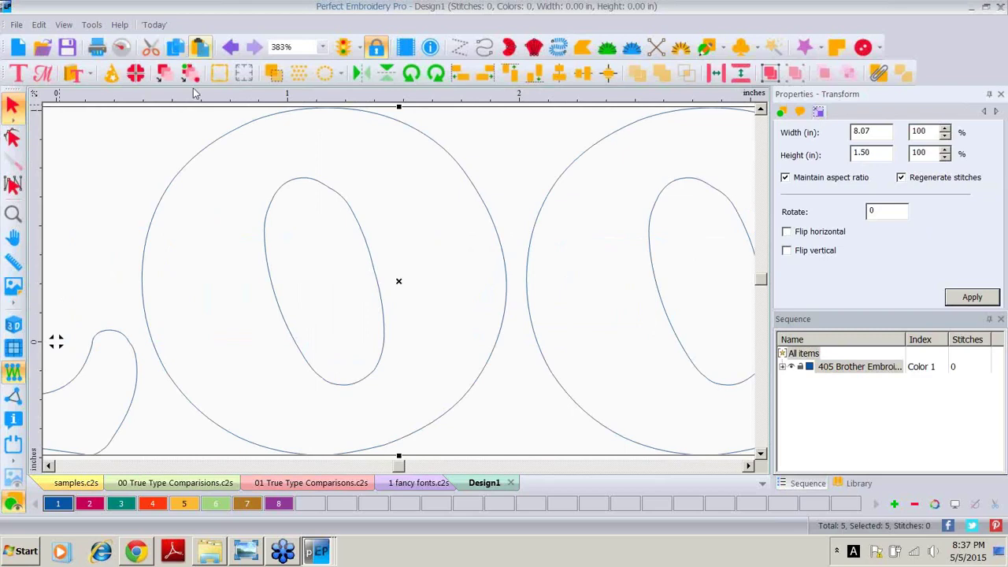
click(12, 215)
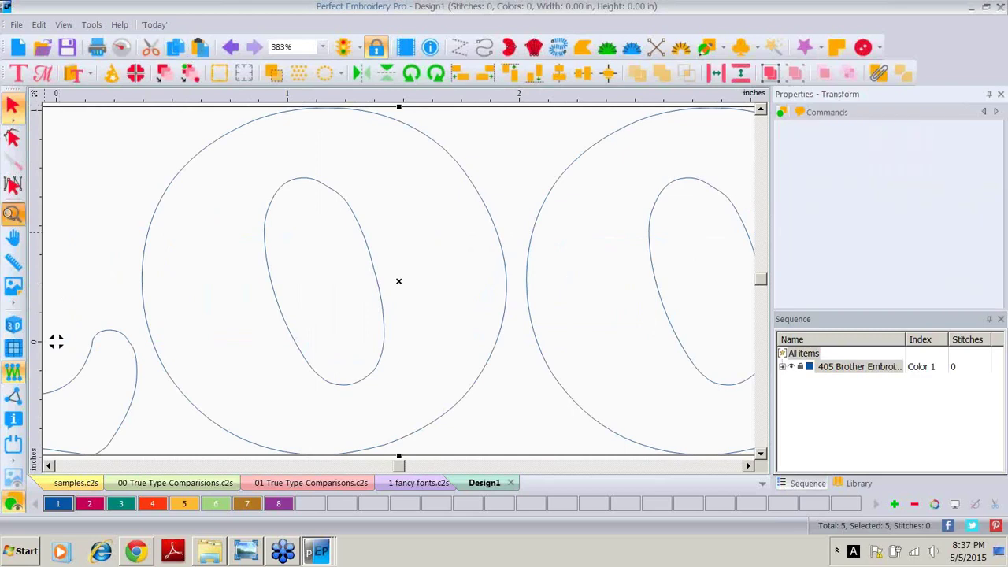
click(12, 215)
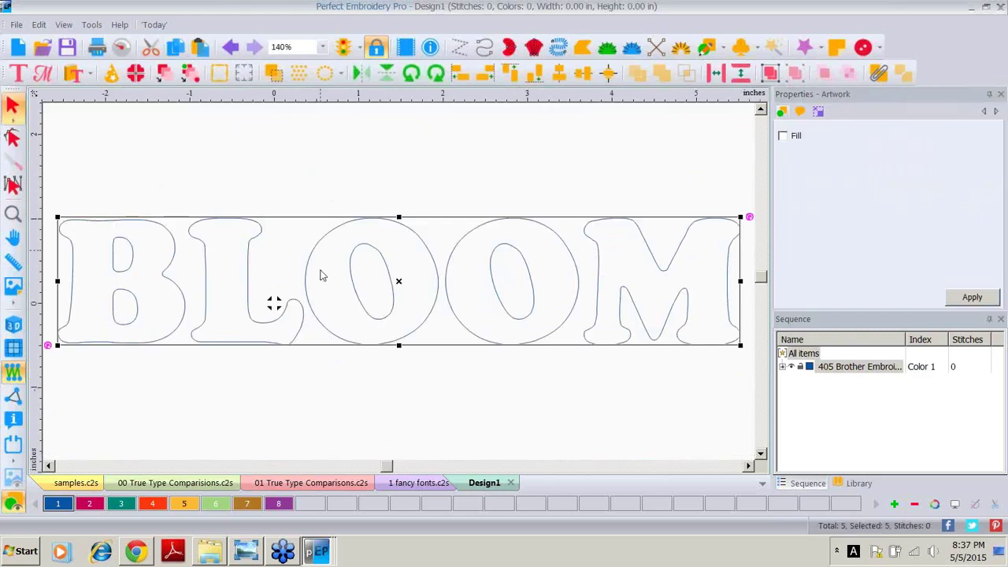
Convert the BLOOM artwork to Cross Stitch
right_click(435, 271)
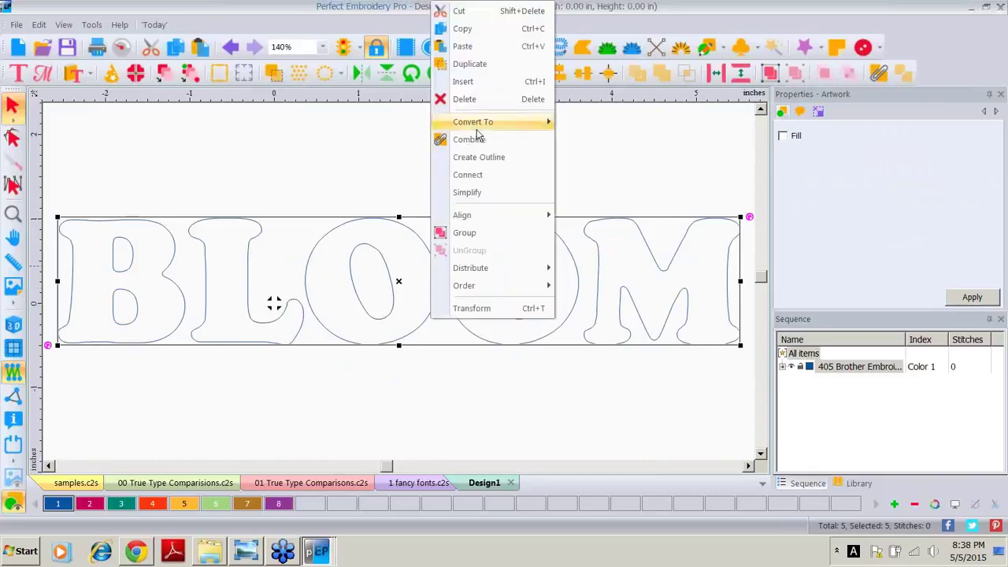
mouse_move(486, 126)
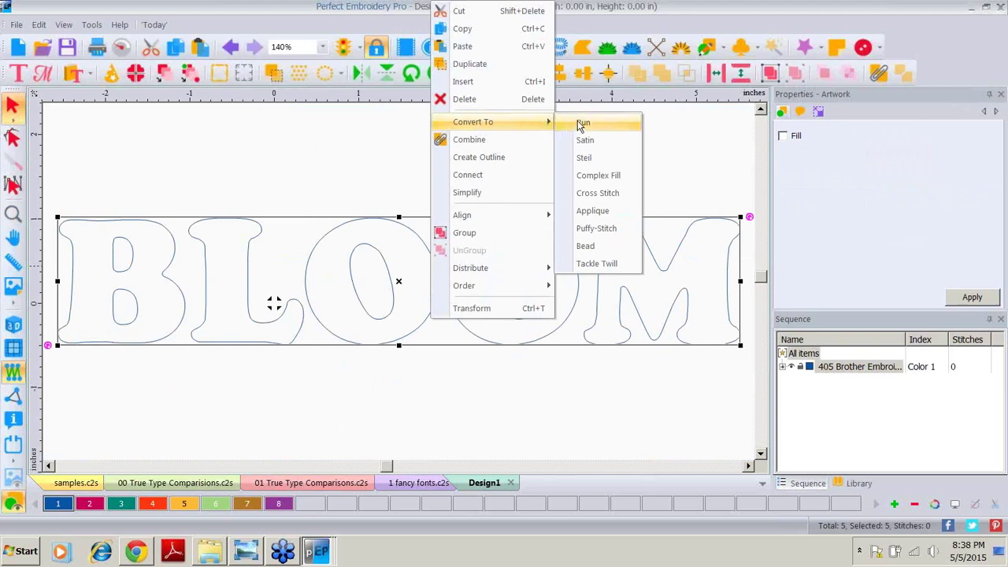
click(591, 193)
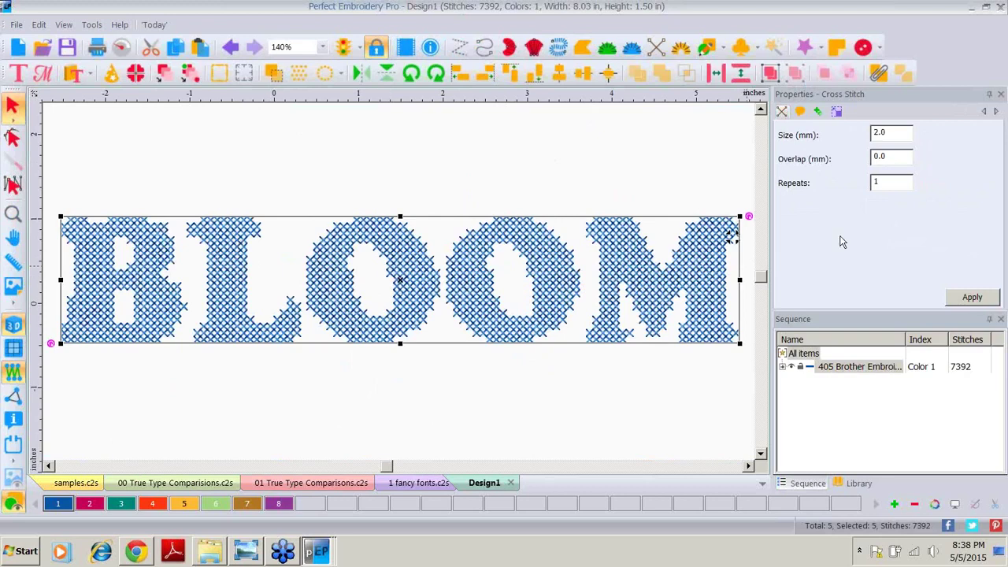
Set the cross stitch size of all BLOOM letters to 3 mm and deselect the lettering
double_click(909, 135)
text(3)
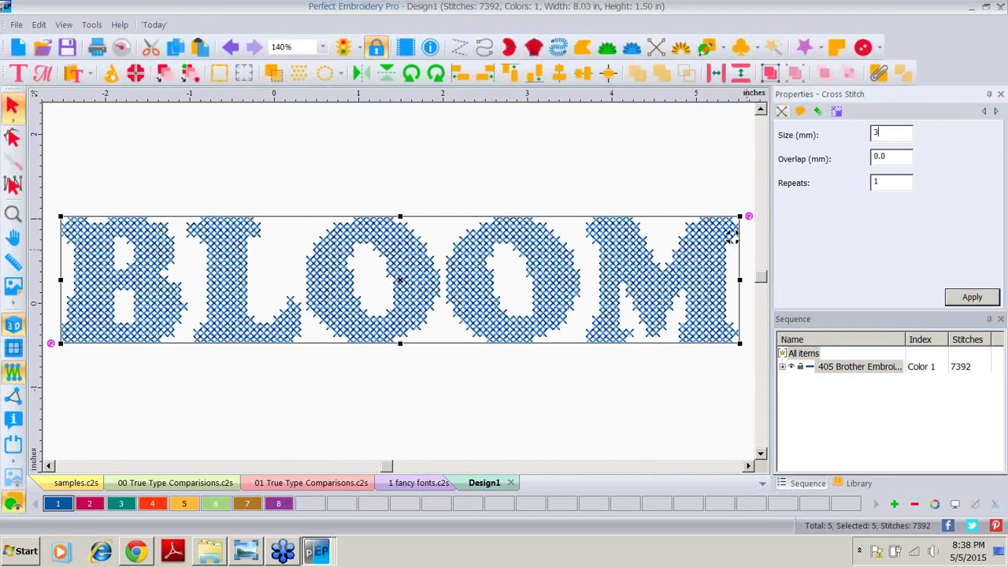
click(972, 297)
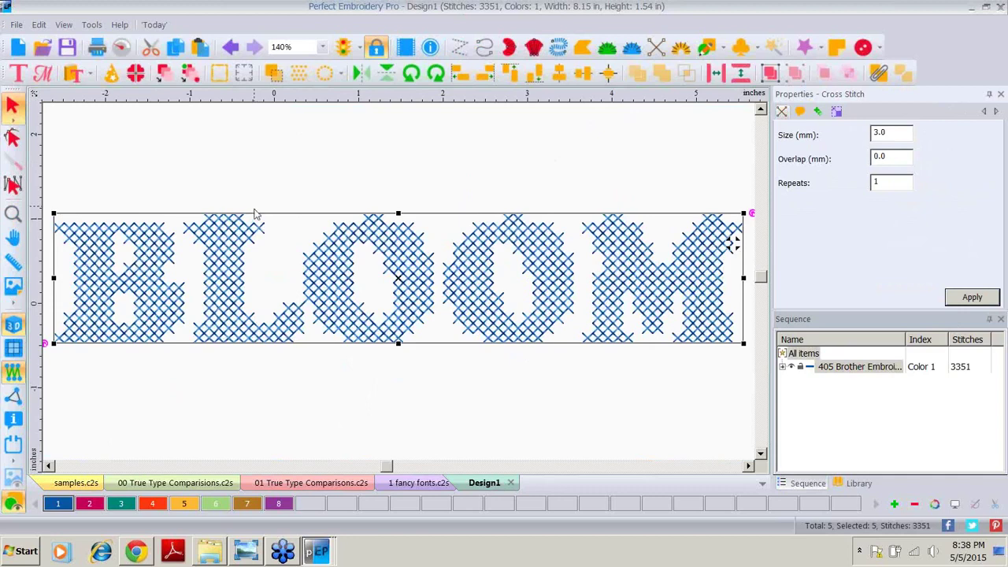
click(498, 183)
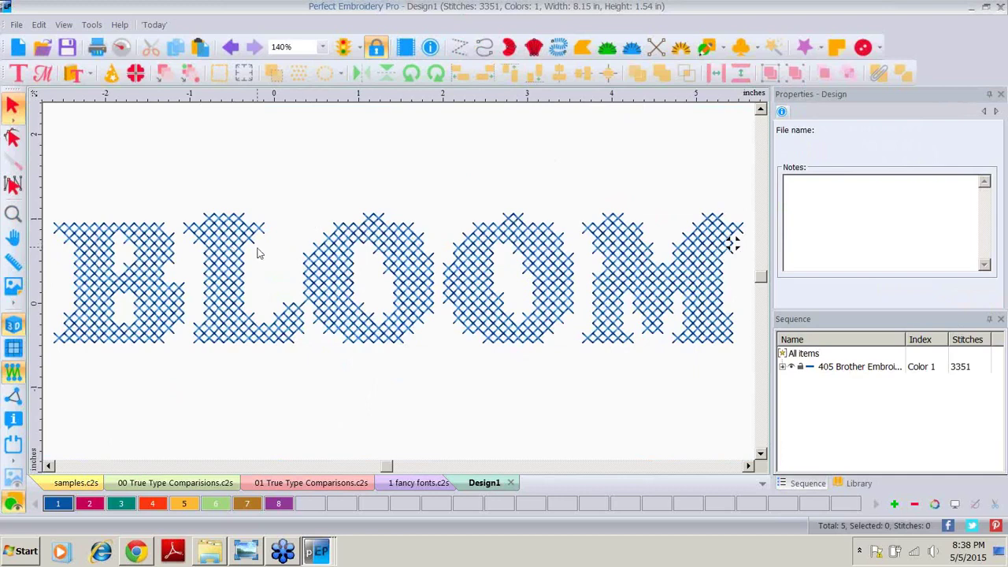
Lower the top middle outline point of the letter L slightly with the Shape tool and regenerate its stitches
click(234, 269)
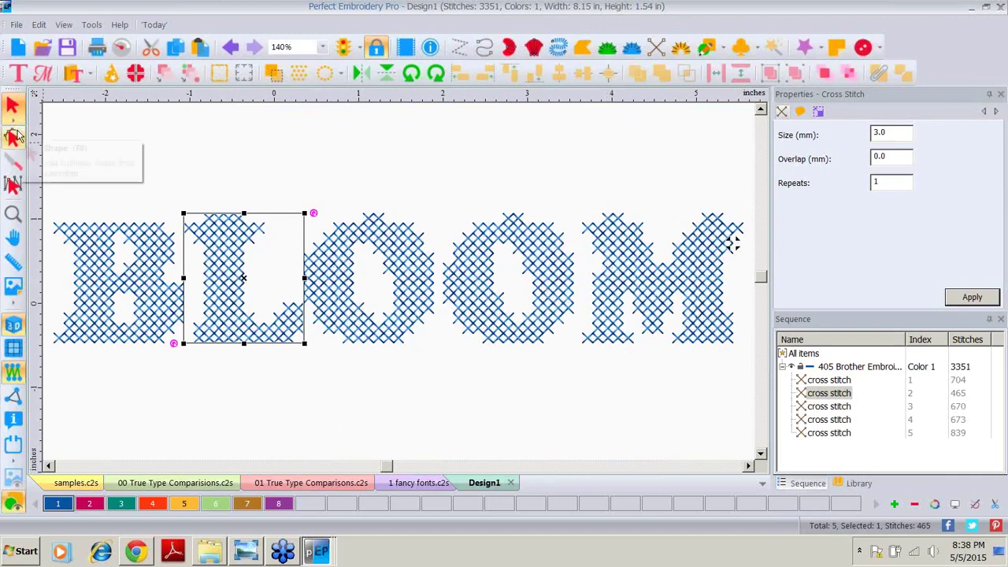
click(13, 138)
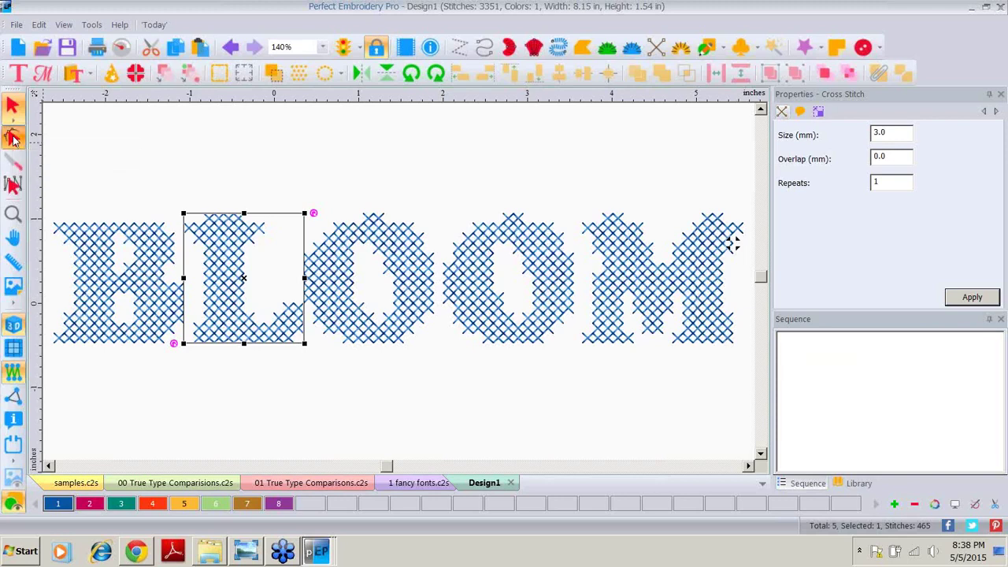
click(13, 212)
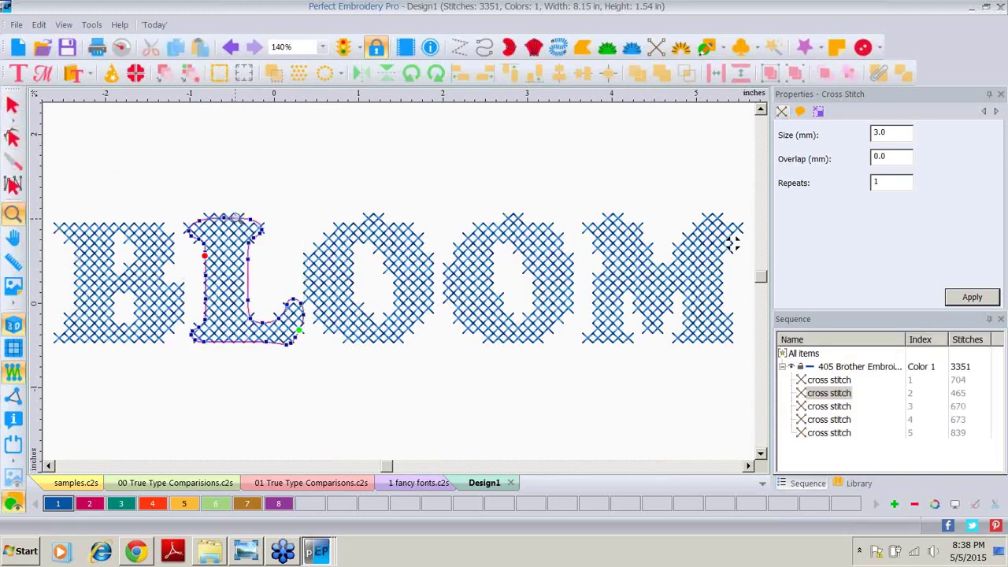
click(236, 221)
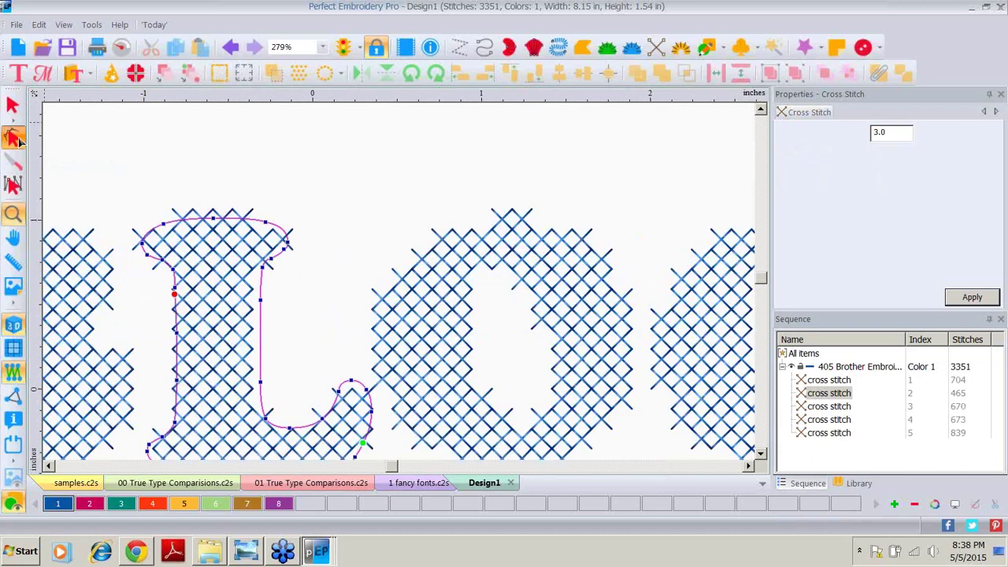
click(215, 225)
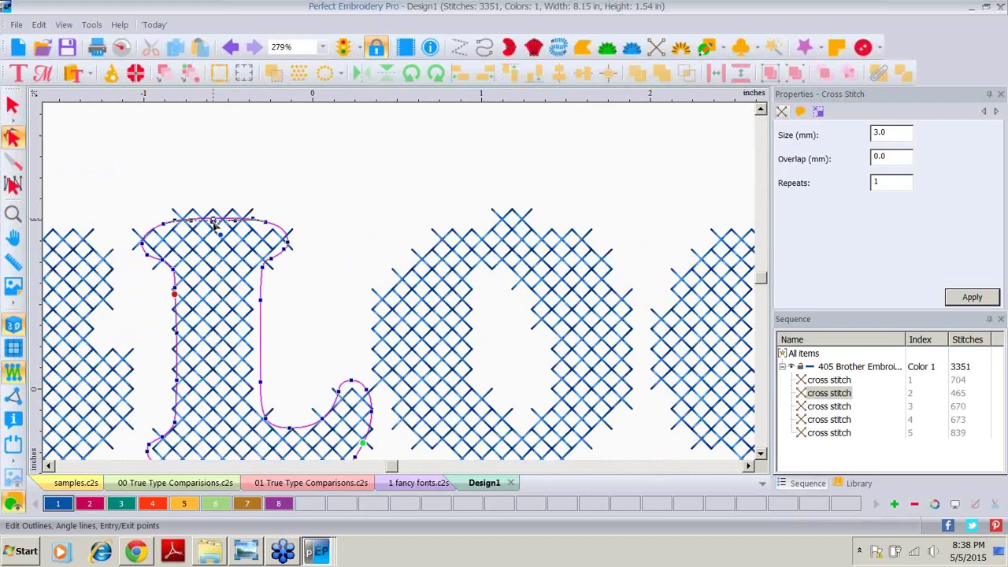
click(213, 224)
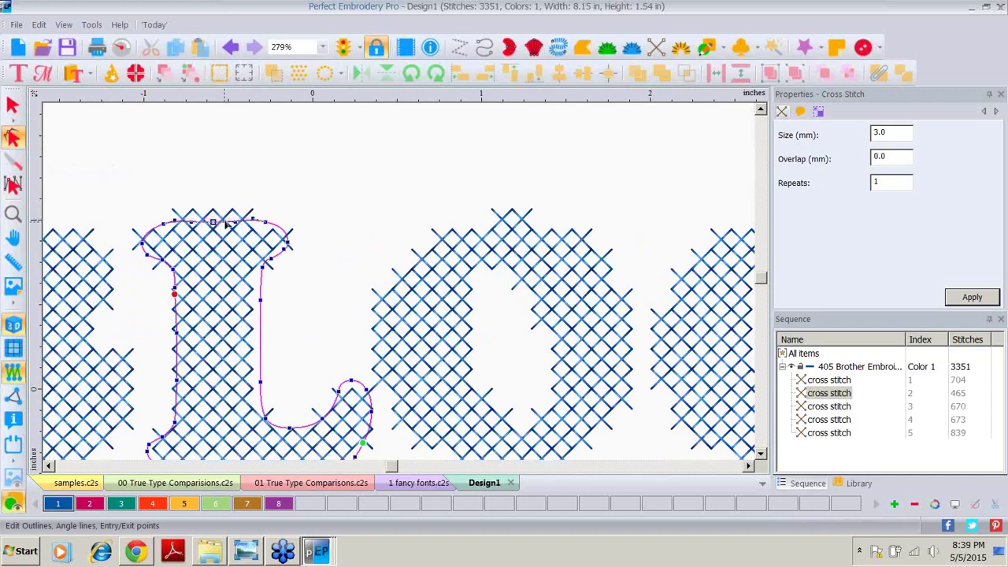
click(973, 298)
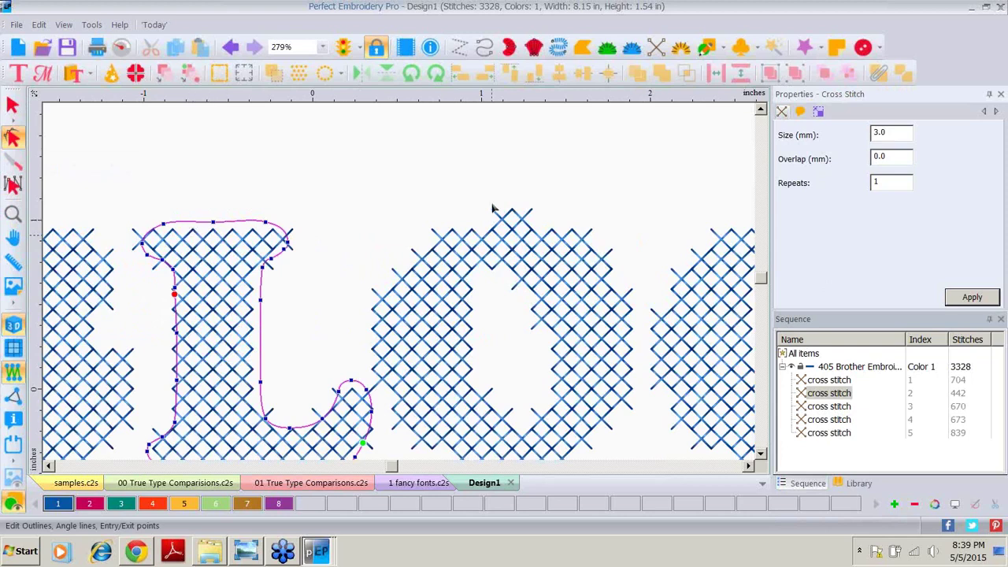
Lower the top outline point of the first O slightly and regenerate its cross stitches
click(515, 243)
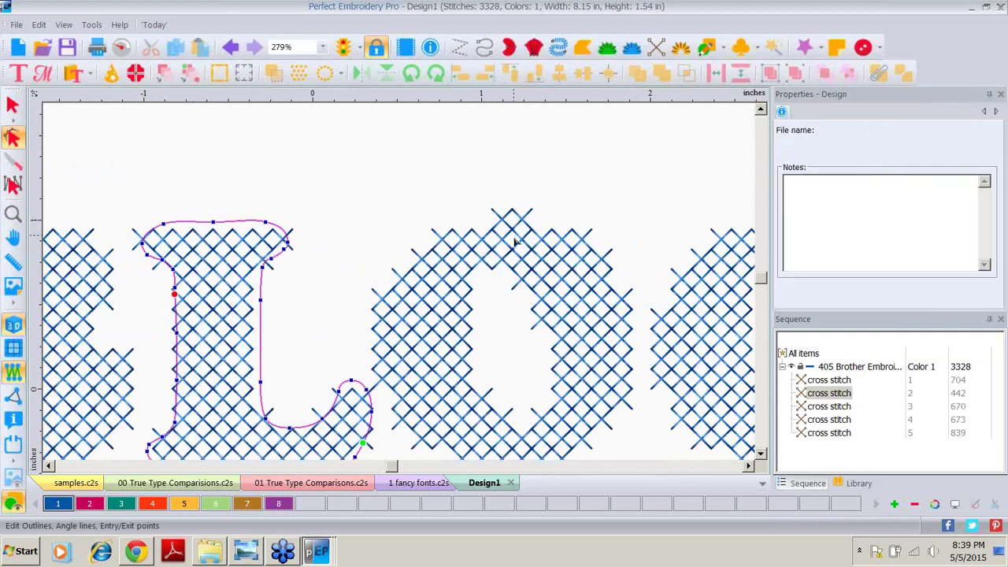
click(513, 221)
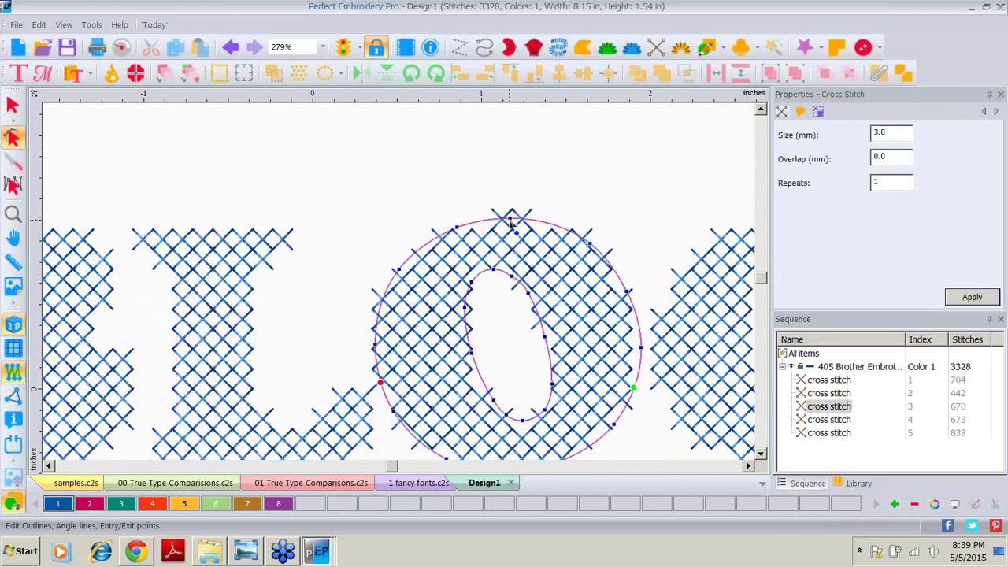
click(510, 223)
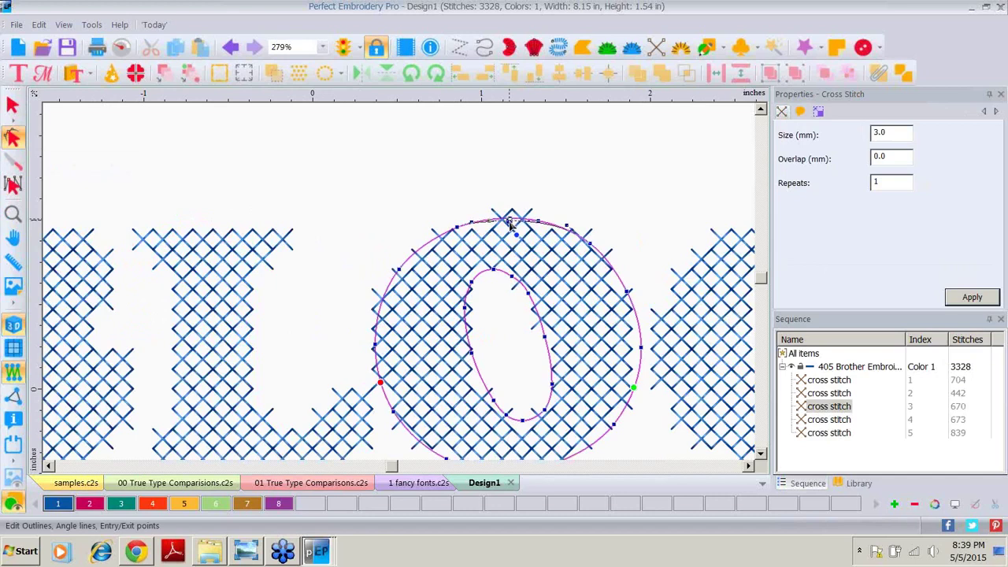
click(958, 297)
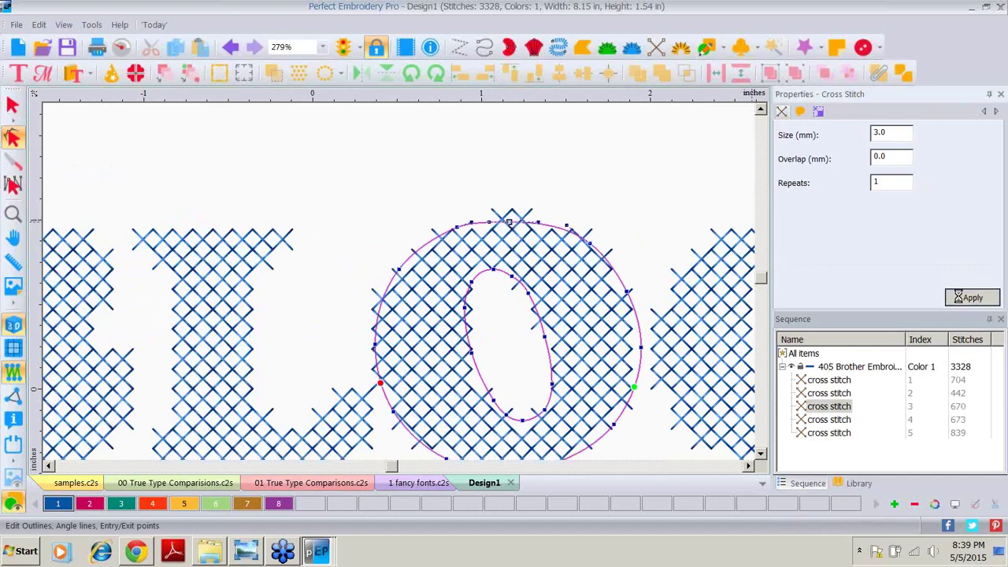
Lower the top outline point of the second O slightly and regenerate its cross stitches
click(749, 467)
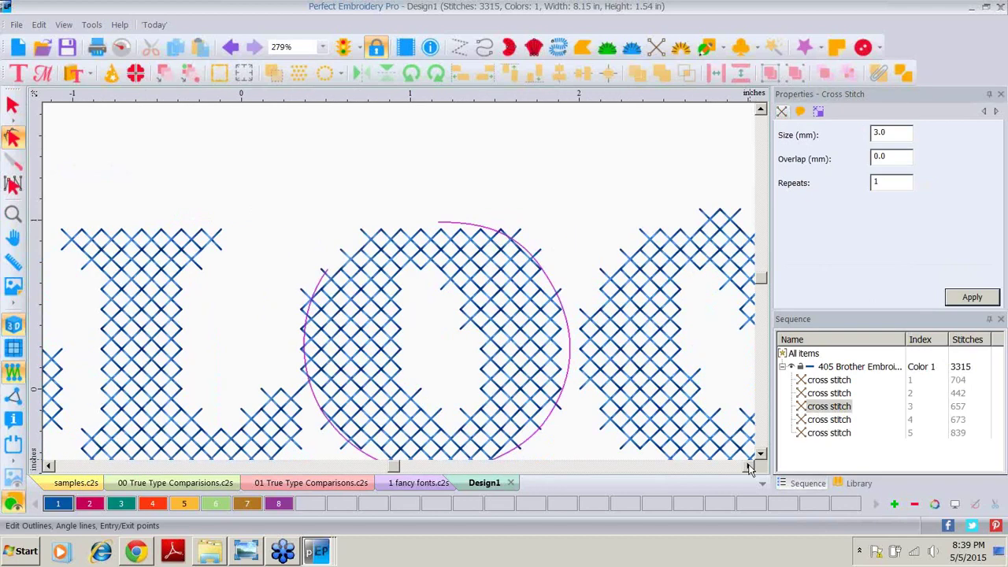
click(749, 467)
click(749, 467)
click(749, 467)
click(505, 228)
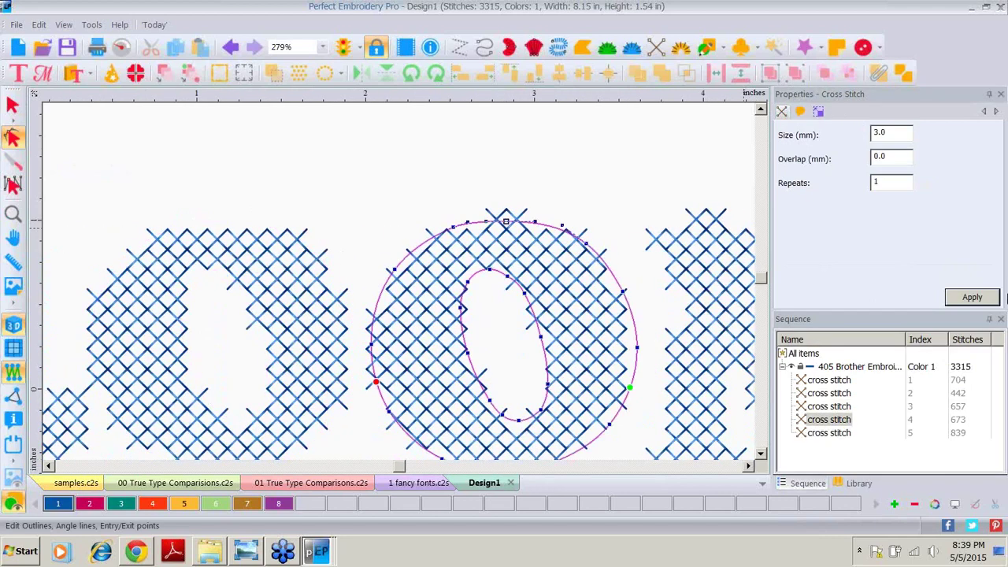
click(961, 301)
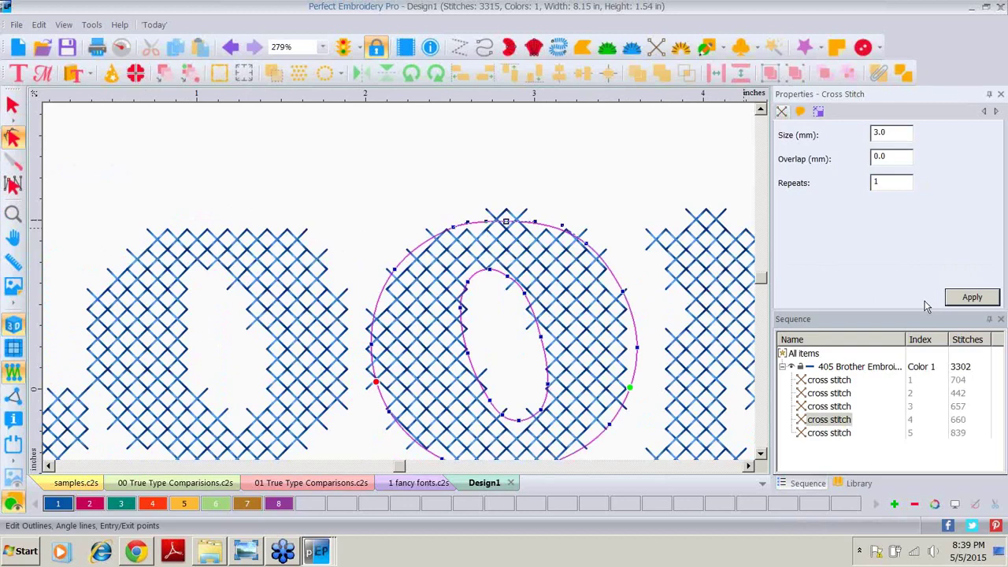
Lower the top outline points on both peaks of the letter M slightly, regenerate its cross stitches, and deselect it
click(749, 467)
click(749, 467)
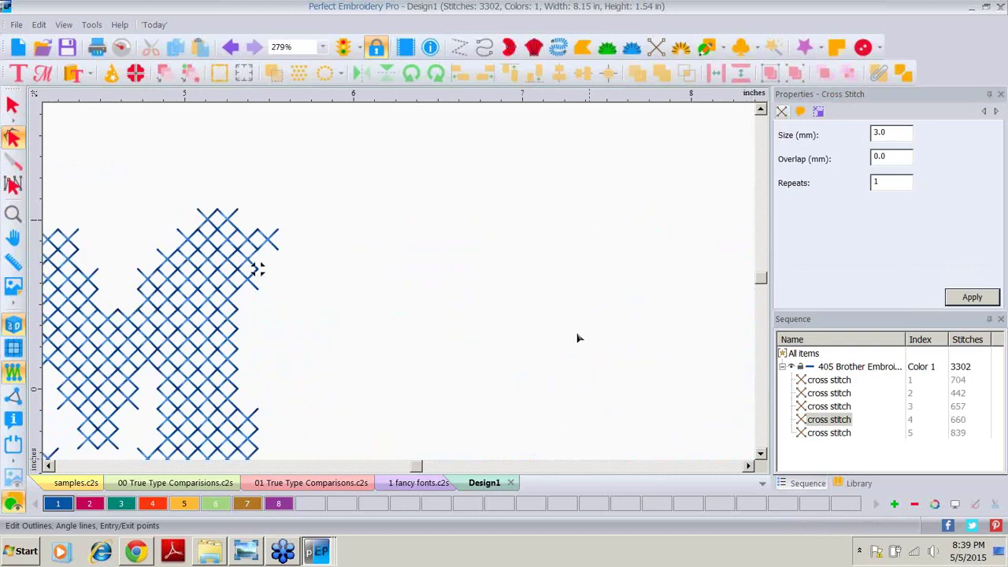
click(48, 467)
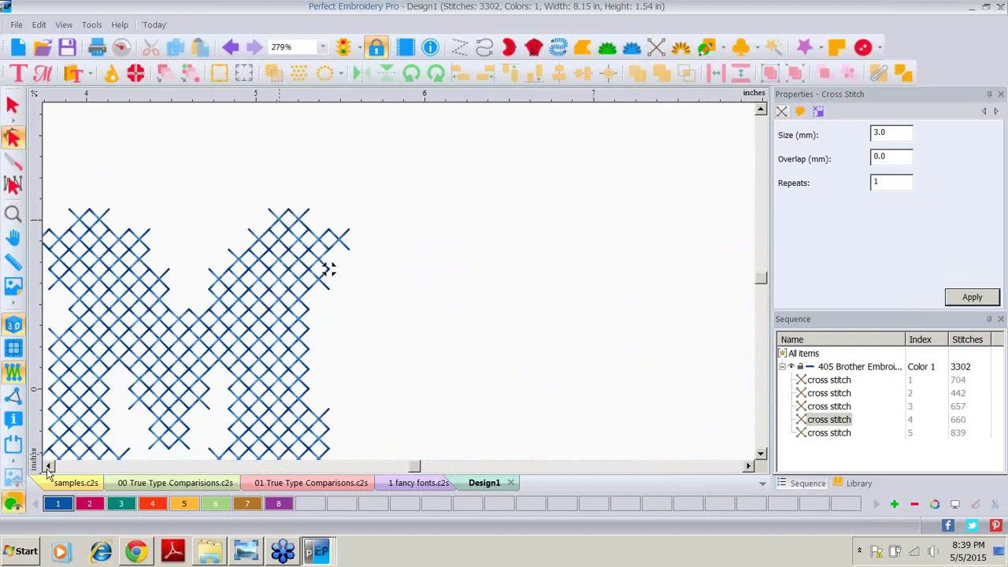
click(47, 467)
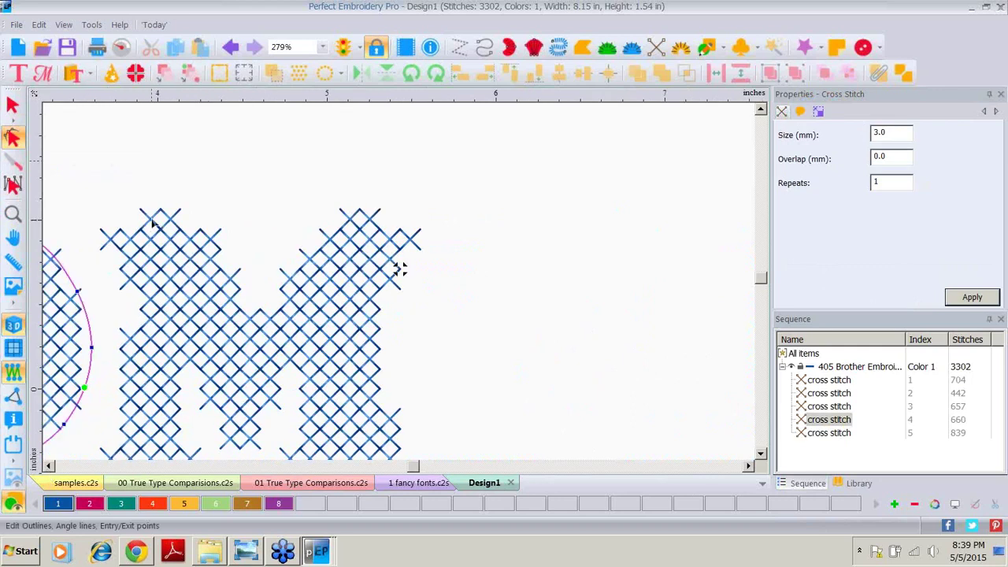
click(401, 269)
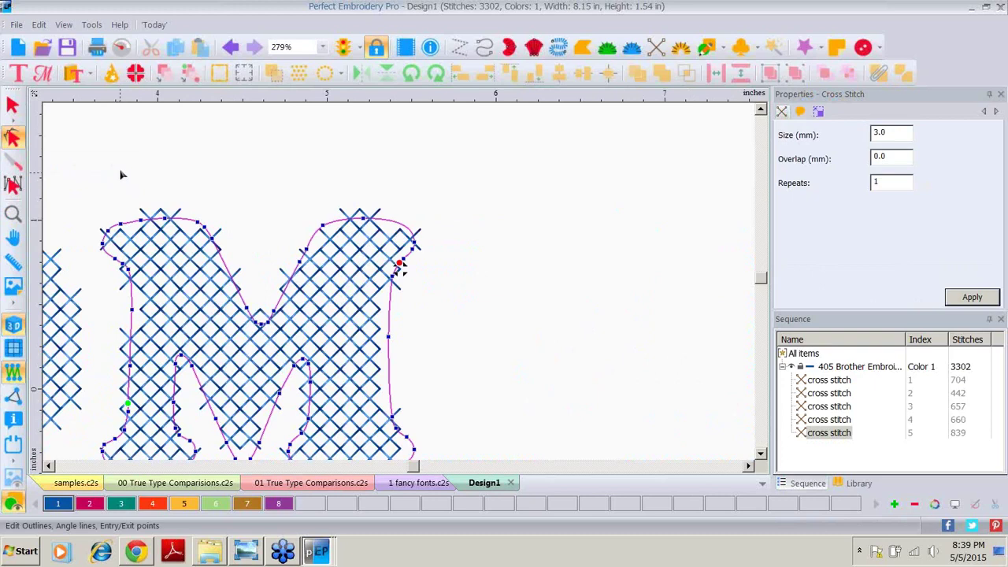
drag(120, 174, 420, 236)
drag(364, 221, 363, 226)
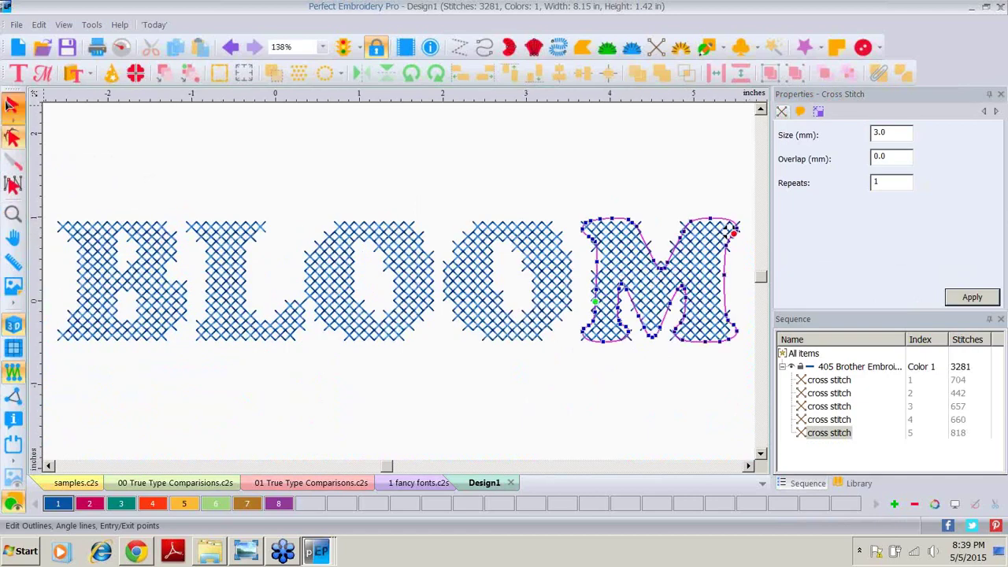
click(412, 383)
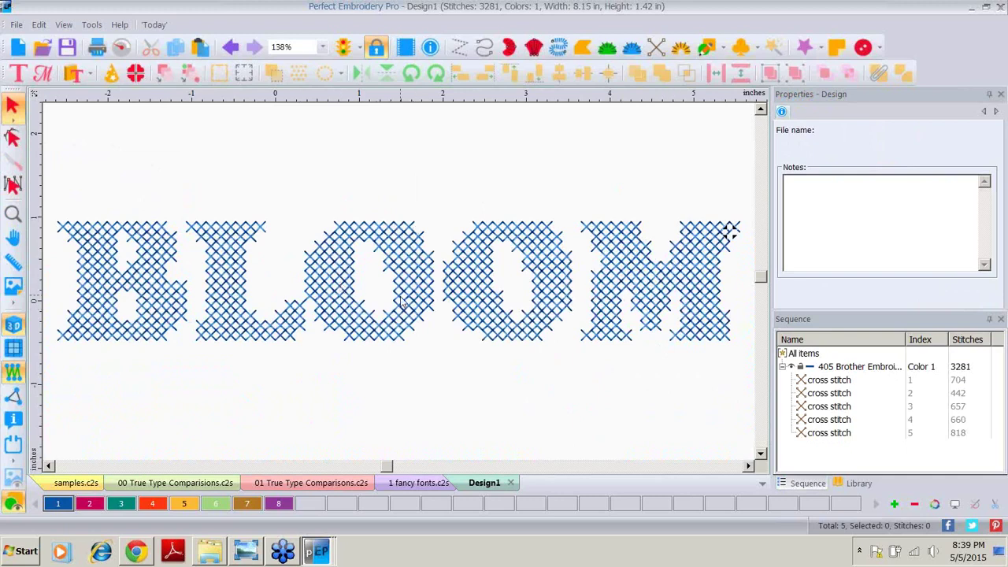
Shift the last three letters, OOM, about 0.13 in to the right to widen the gap after the L, then deselect them
drag(293, 165, 742, 376)
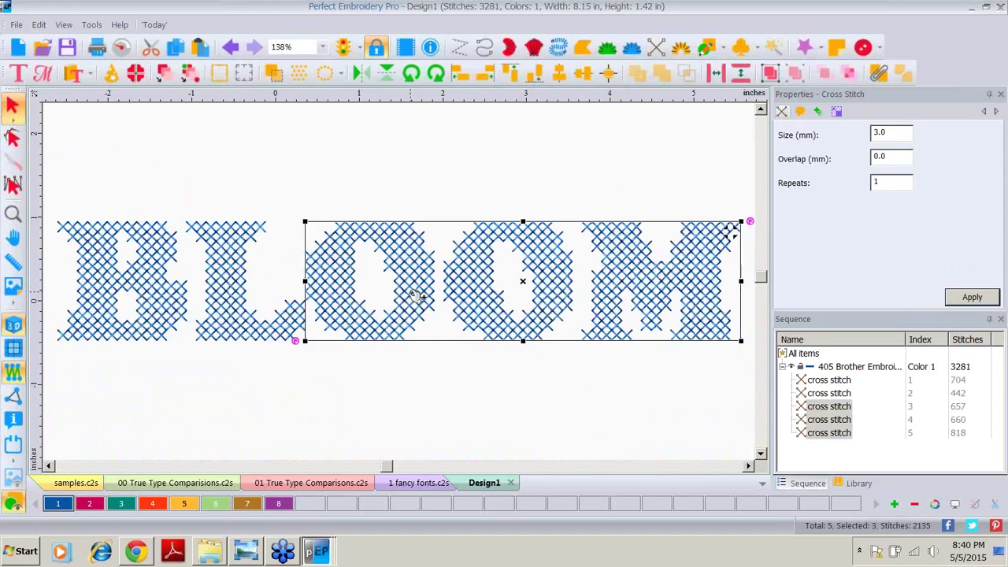
key(Right)
key(Right)
key(Right)
key(Right)
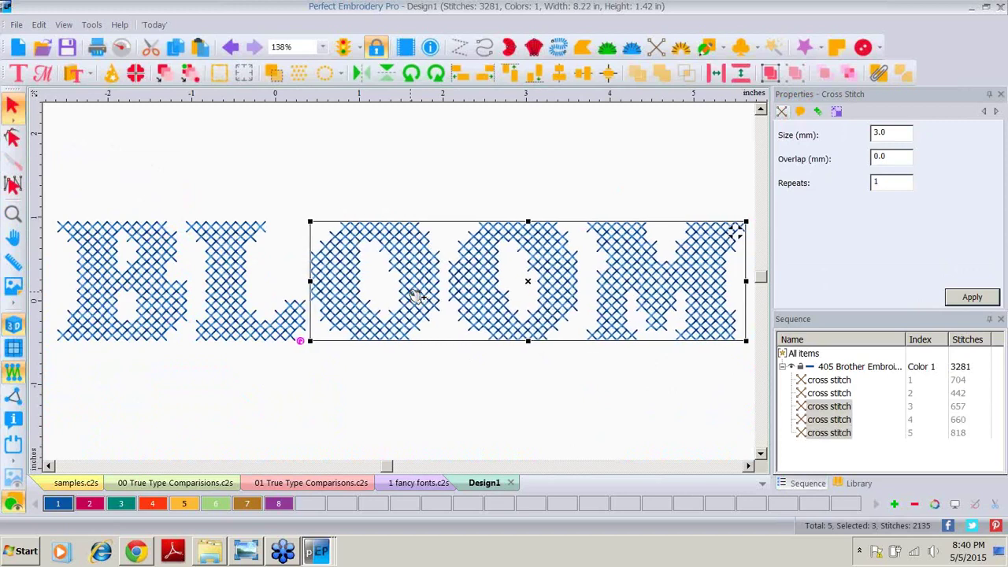
key(Right)
key(Right)
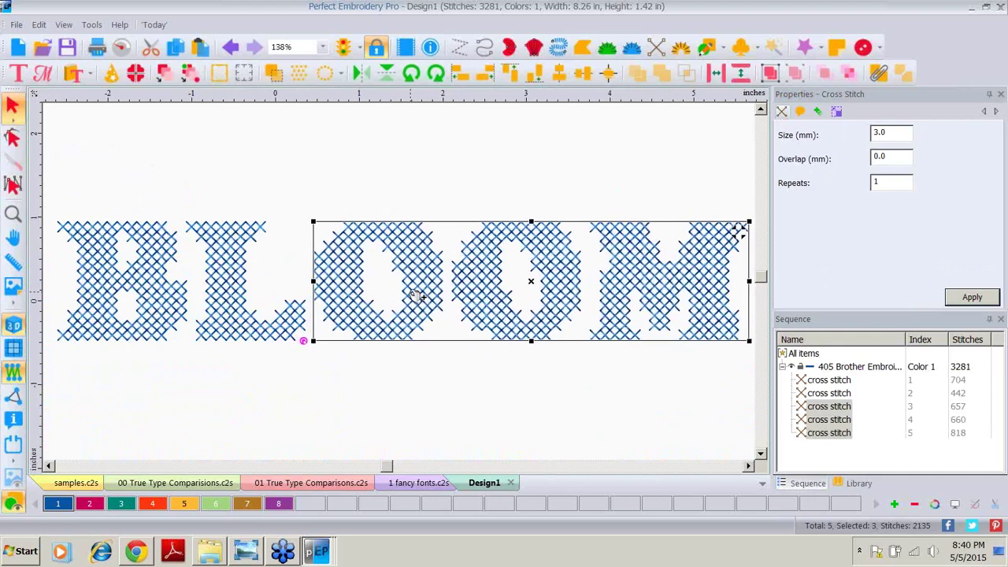
key(Right)
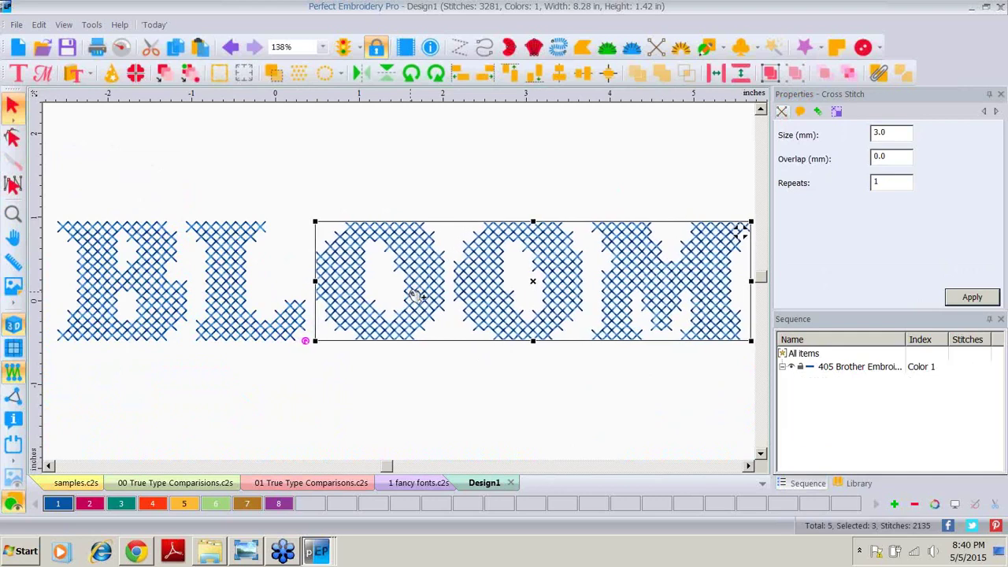
key(Escape)
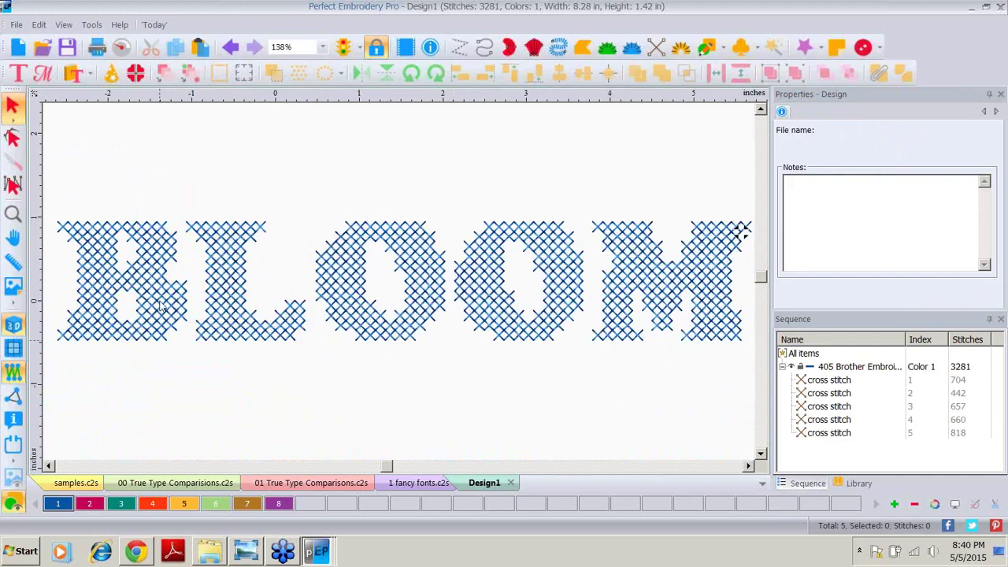
Start a TrueType text import and enter LOVE as the text
click(16, 24)
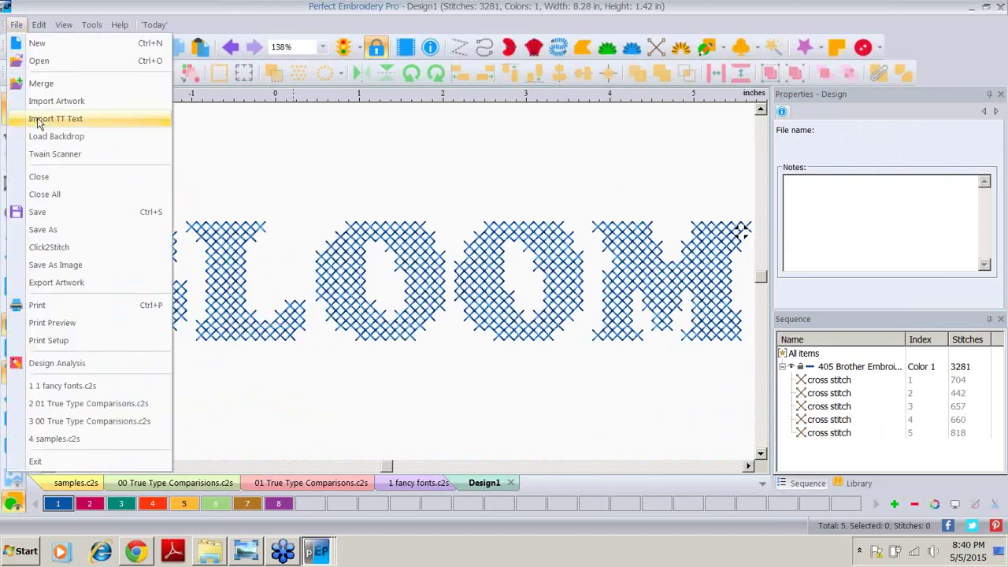
click(97, 120)
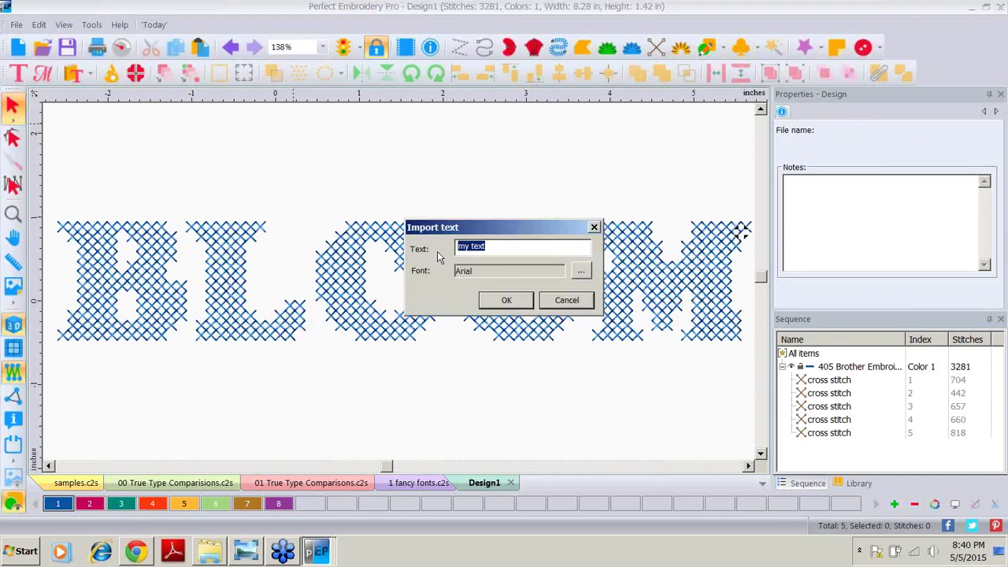
text(LOVE)
Choose the Gill Sans Ultra Bold font for the LOVE text and import it as artwork
click(581, 273)
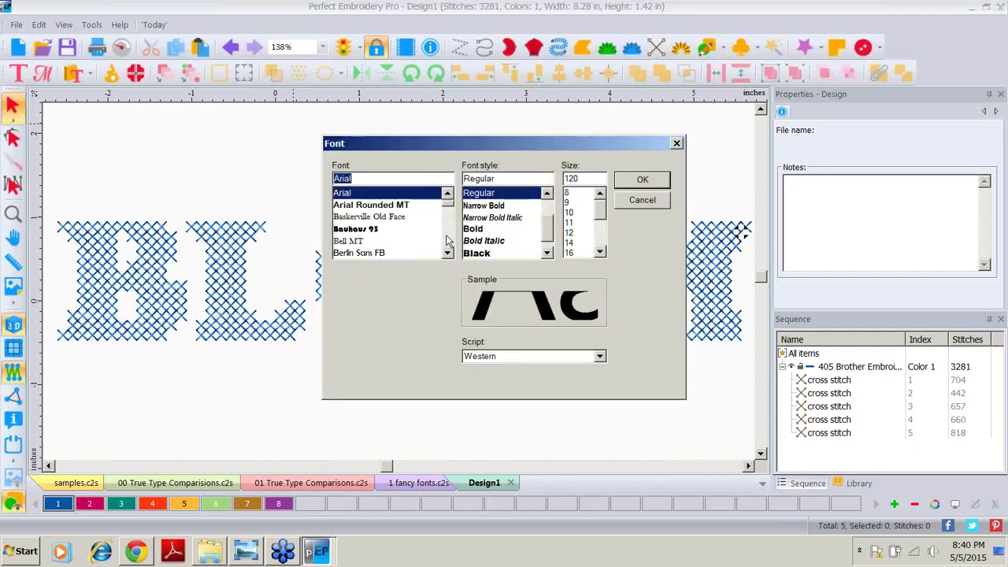
click(446, 240)
click(447, 240)
click(446, 240)
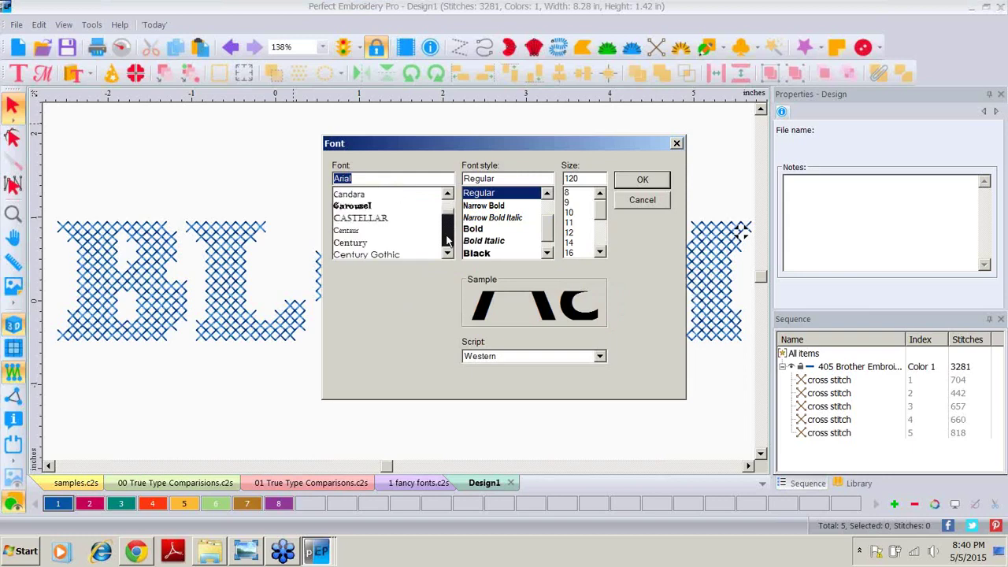
click(447, 240)
click(447, 240)
click(449, 246)
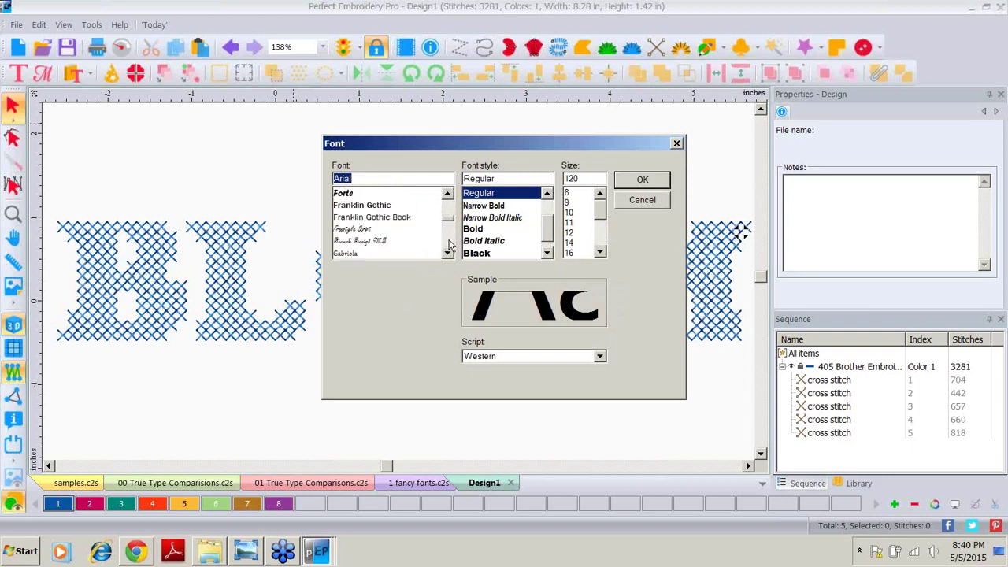
click(449, 247)
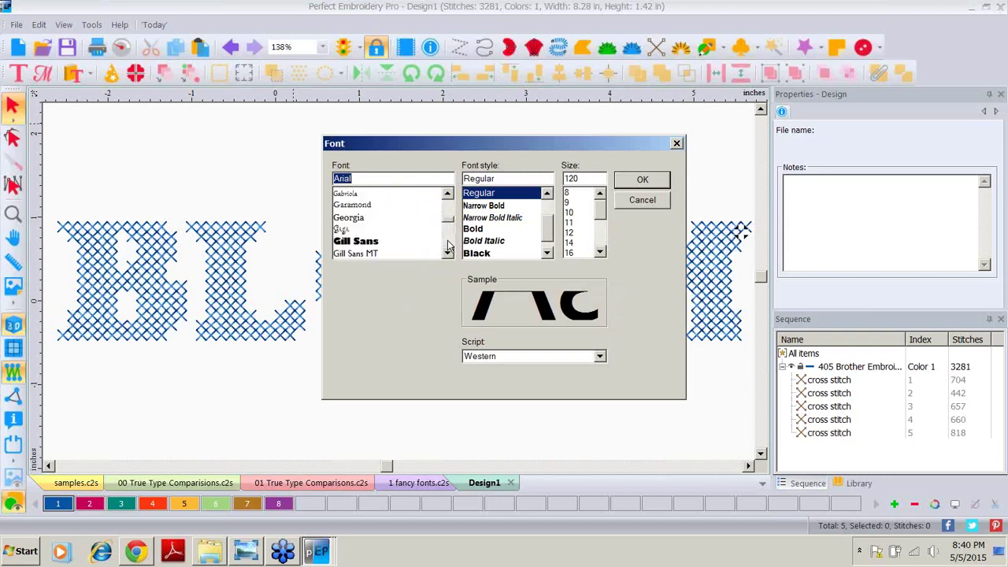
click(352, 243)
click(631, 185)
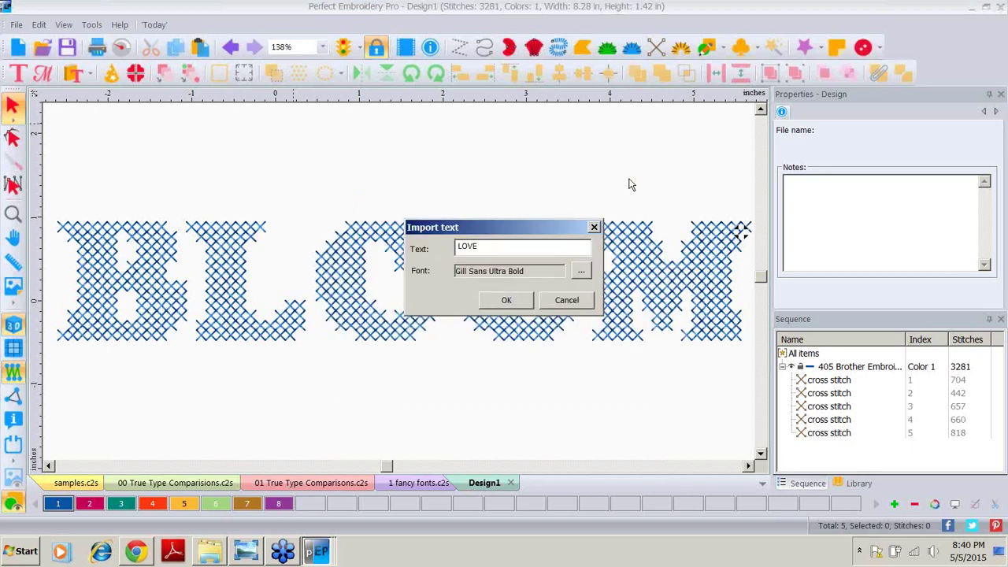
click(505, 301)
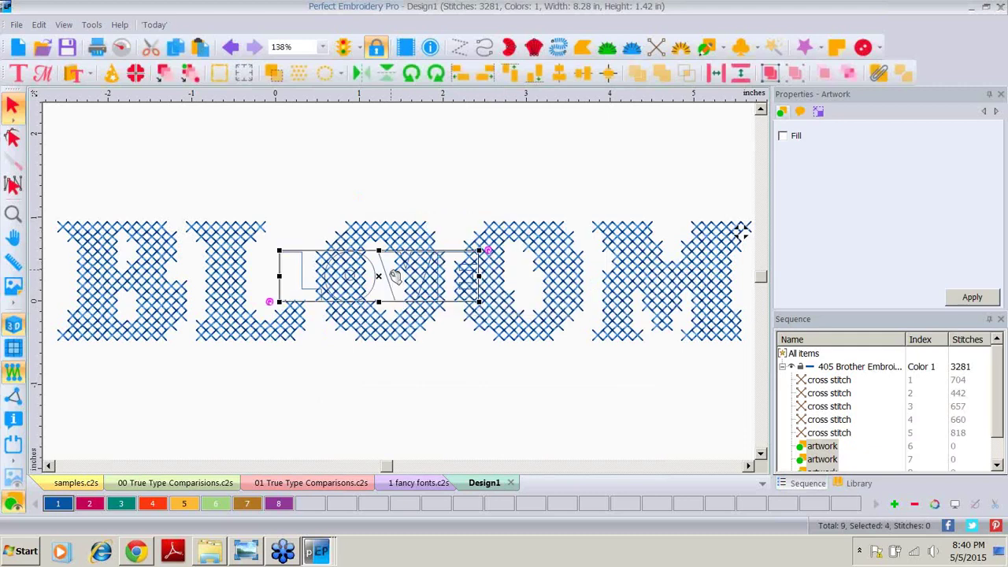
Move the LOVE artwork about 1.96 in down, below BLOOM, and assign it palette colour 2
drag(394, 275, 407, 437)
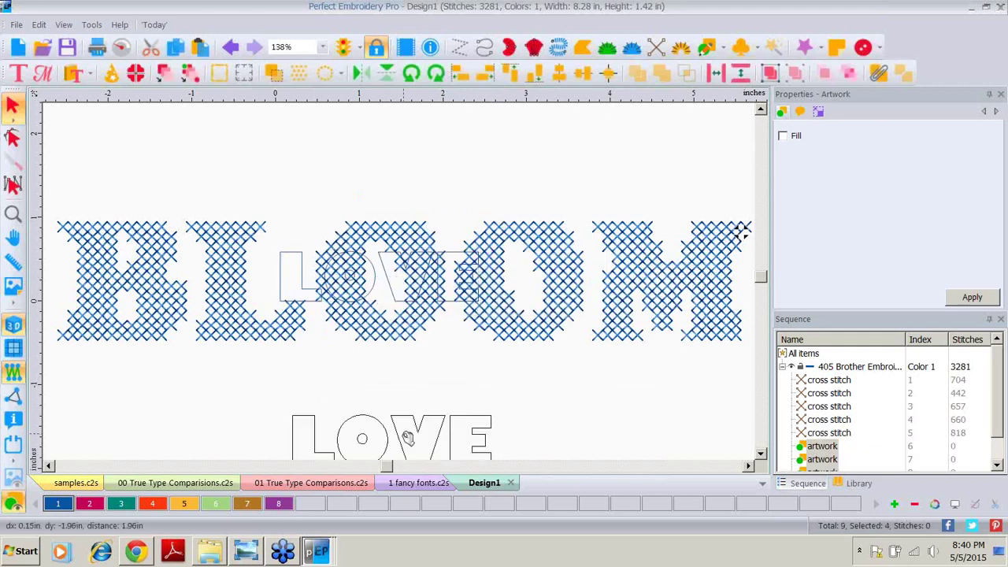
click(161, 505)
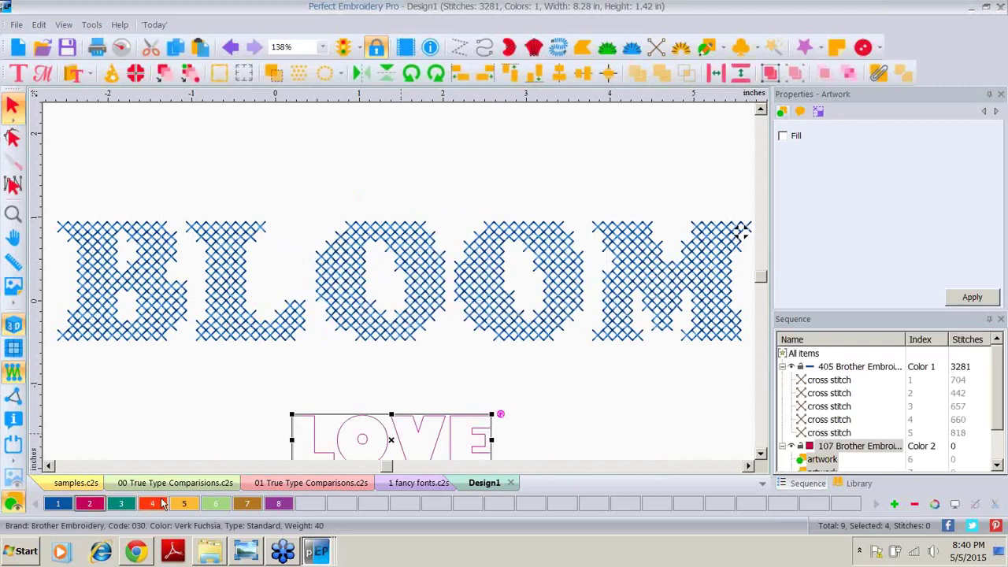
Resize the LOVE artwork to a height of 1.5 in while maintaining its aspect ratio
click(819, 112)
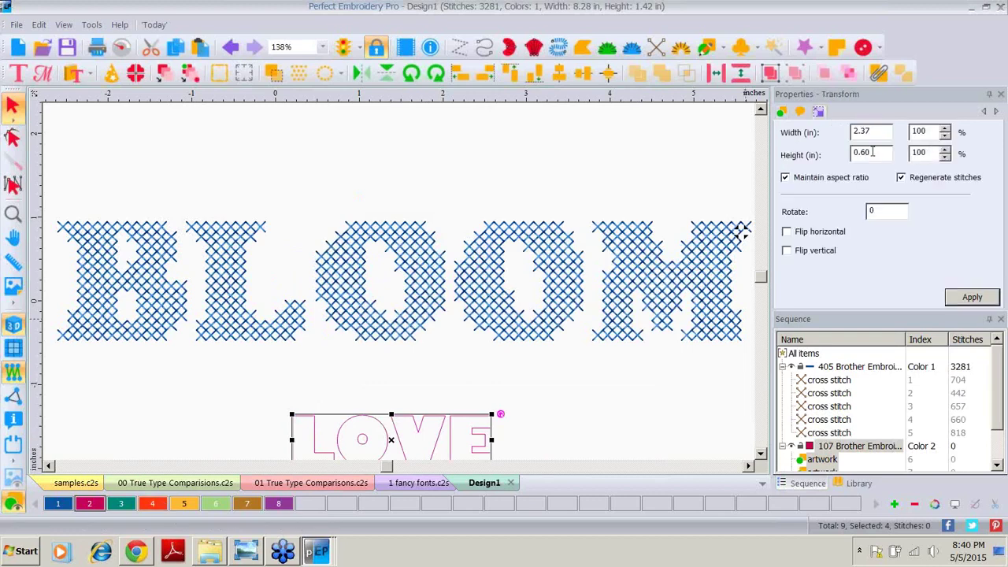
drag(873, 152, 811, 162)
text(1.5)
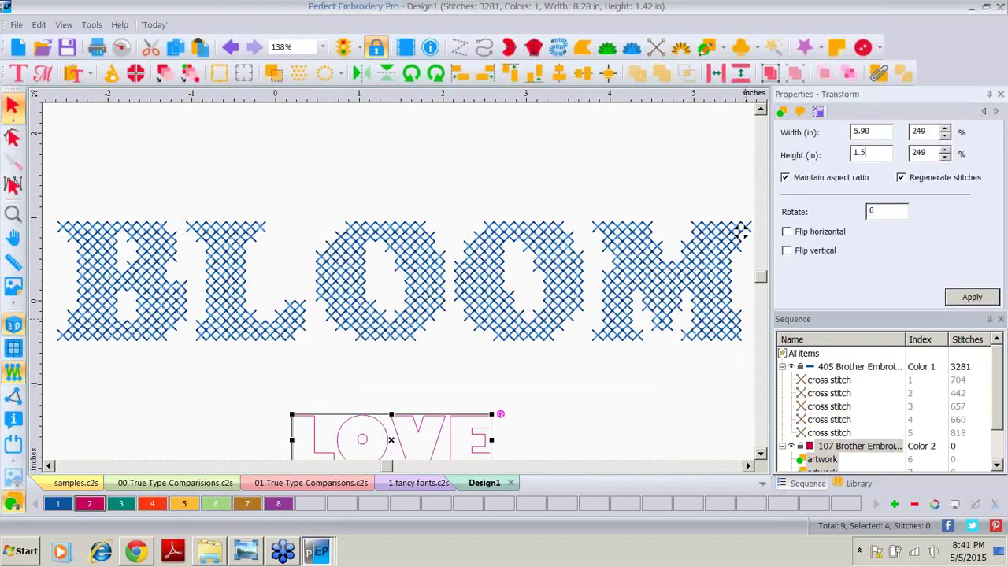
click(970, 302)
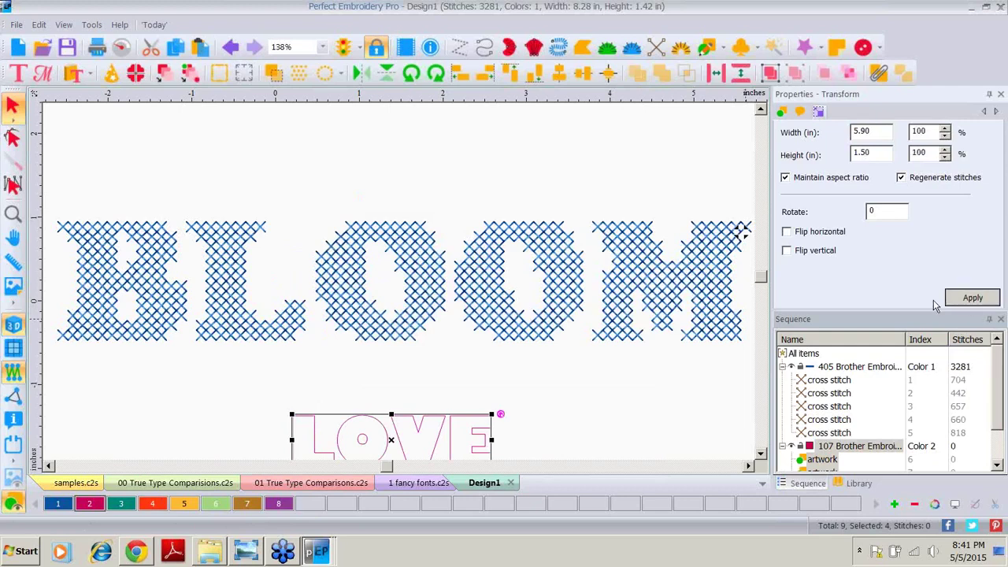
Convert the LOVE artwork to fill stitches
click(760, 456)
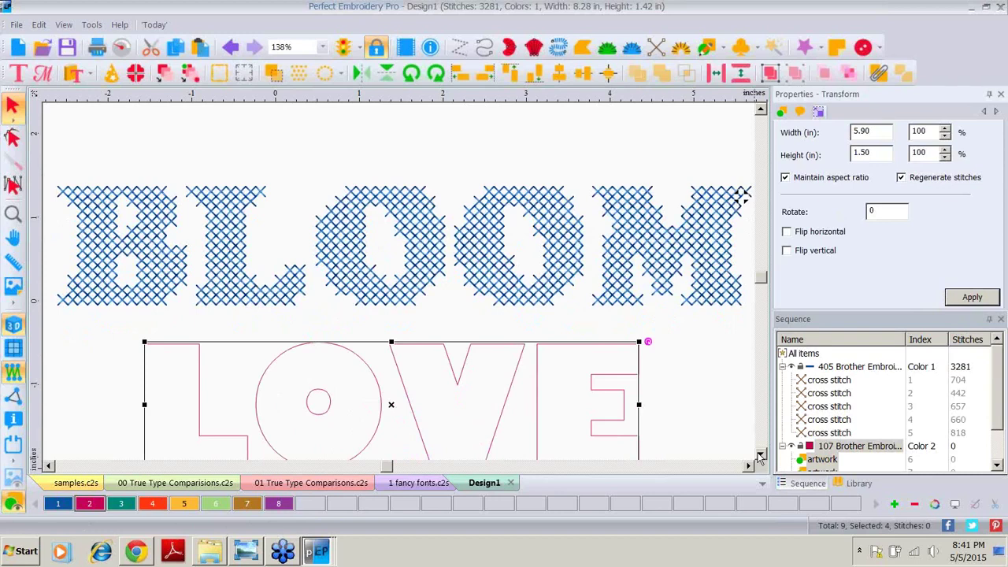
double_click(760, 456)
double_click(278, 286)
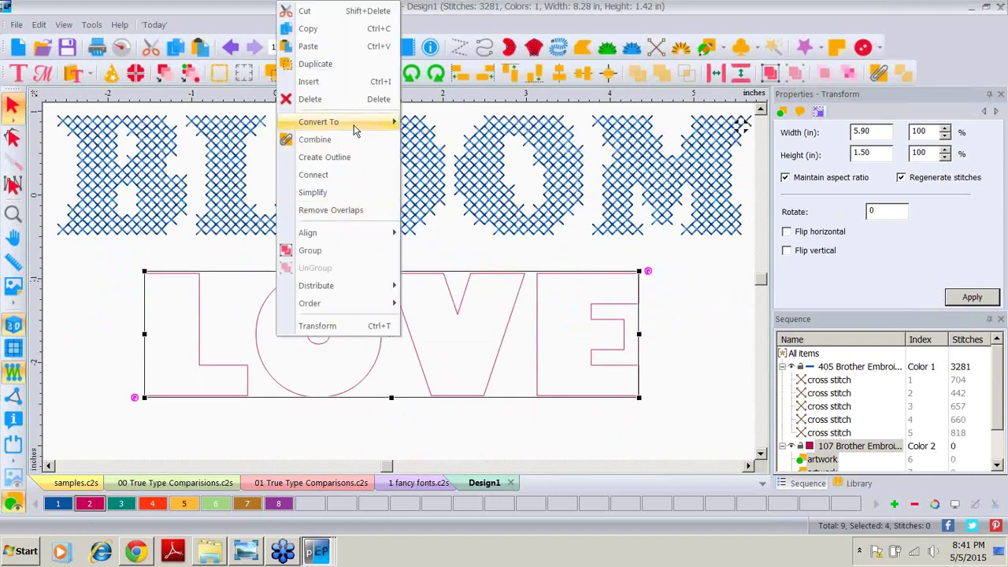
mouse_move(354, 126)
click(432, 177)
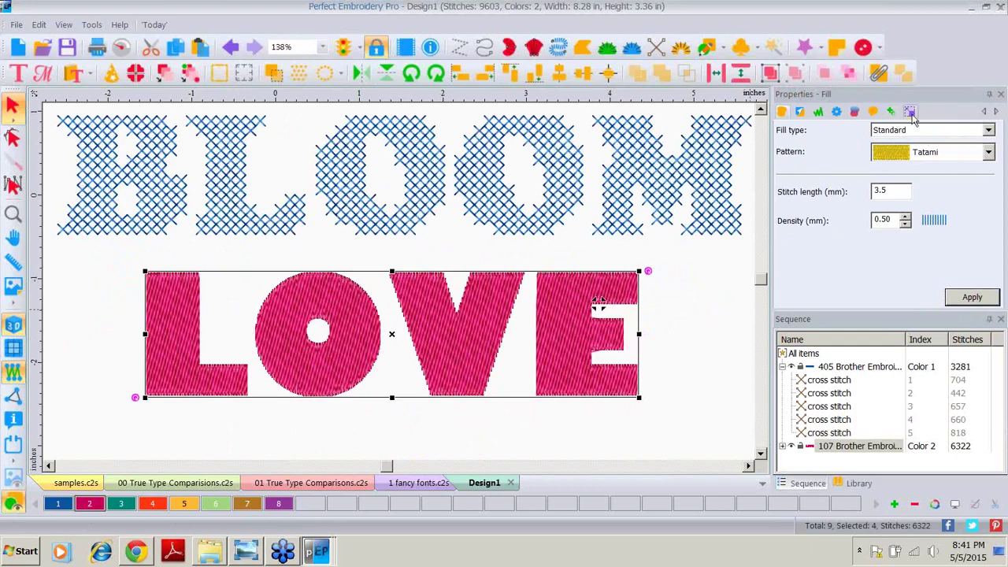
Change the fill type of the LOVE letters to Motif and regenerate their stitches
click(990, 131)
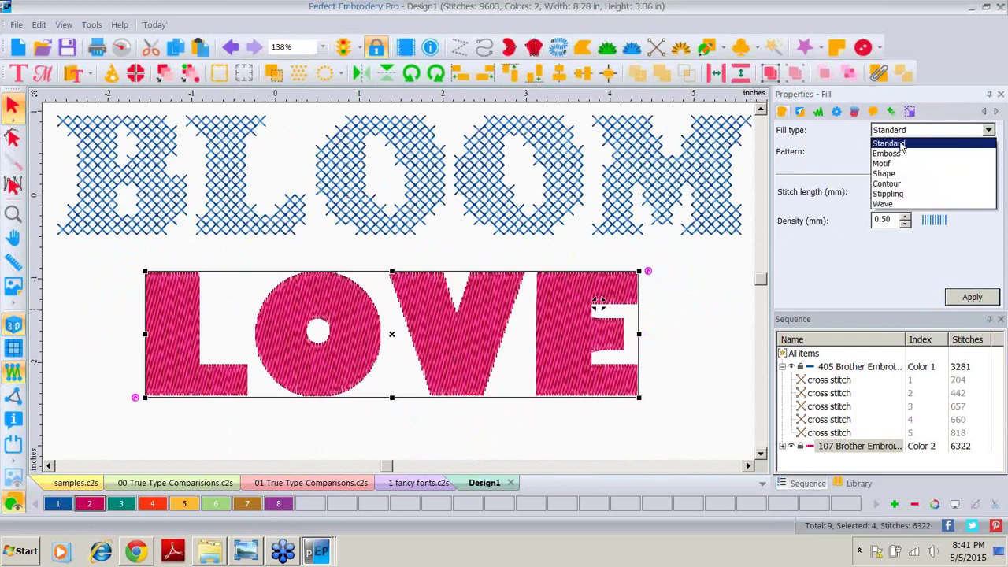
click(888, 164)
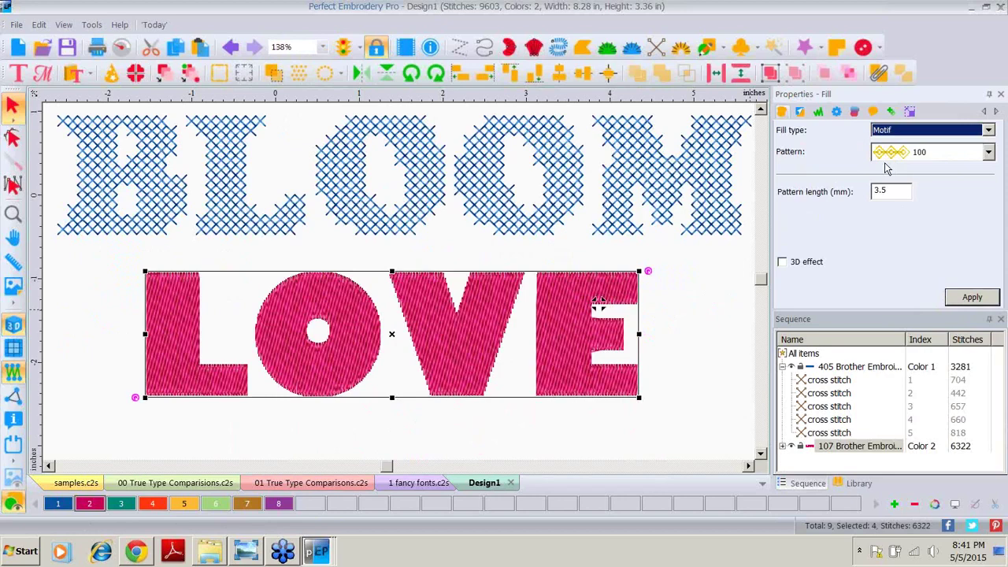
click(971, 298)
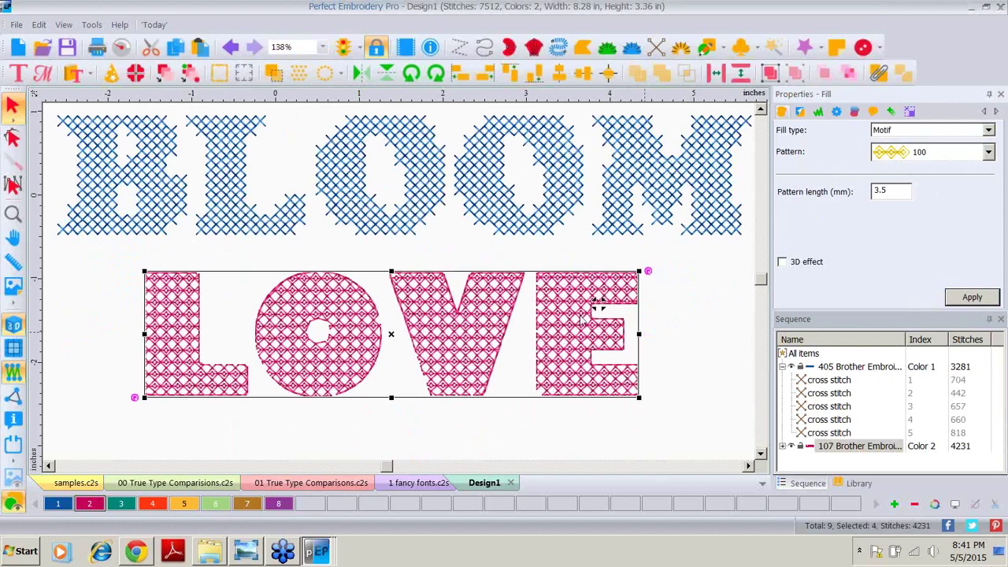
Apply heart motif pattern 154 to the fill of the LOVE letters
click(989, 152)
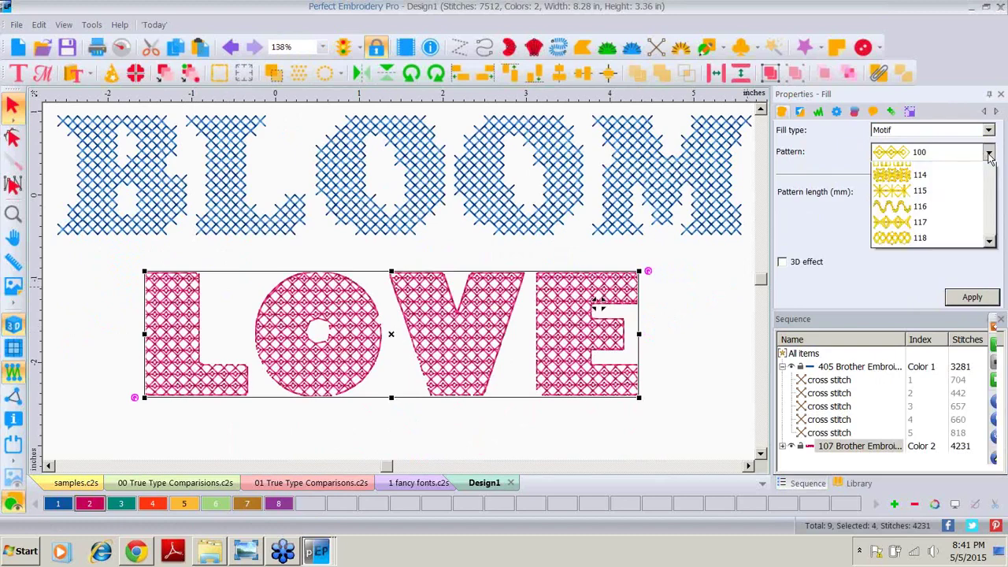
scroll(990, 236, down, 5)
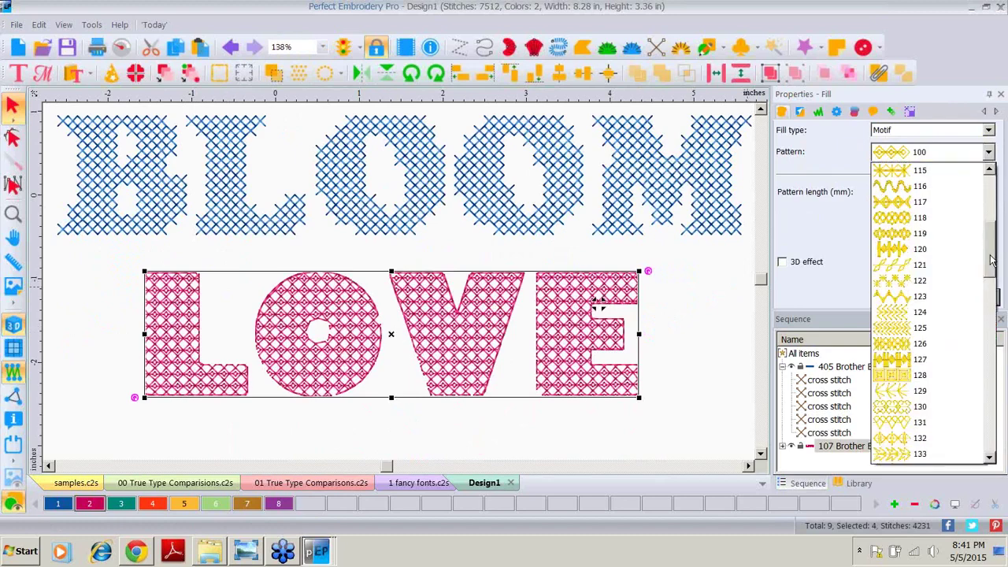
drag(991, 260, 995, 340)
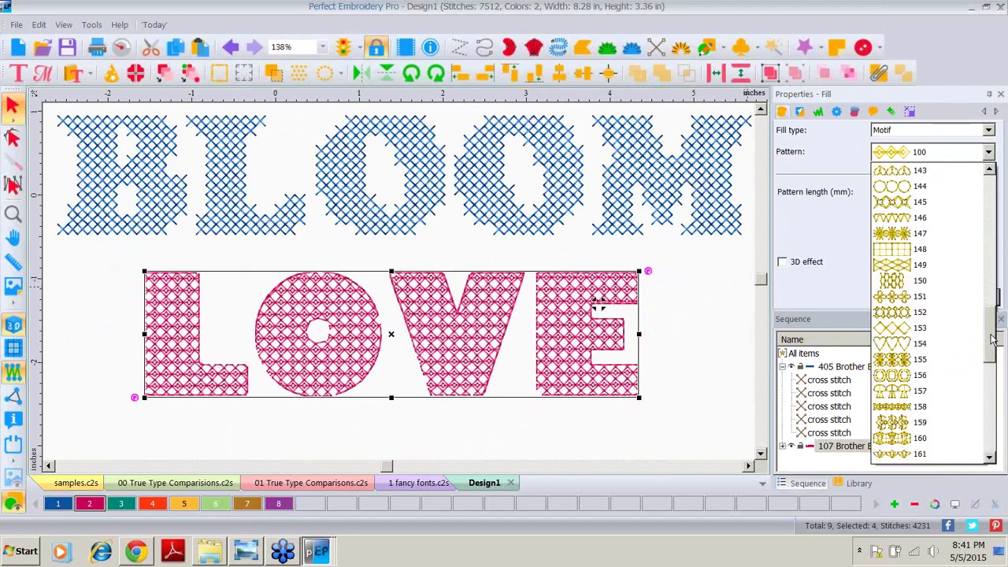
click(918, 345)
click(961, 299)
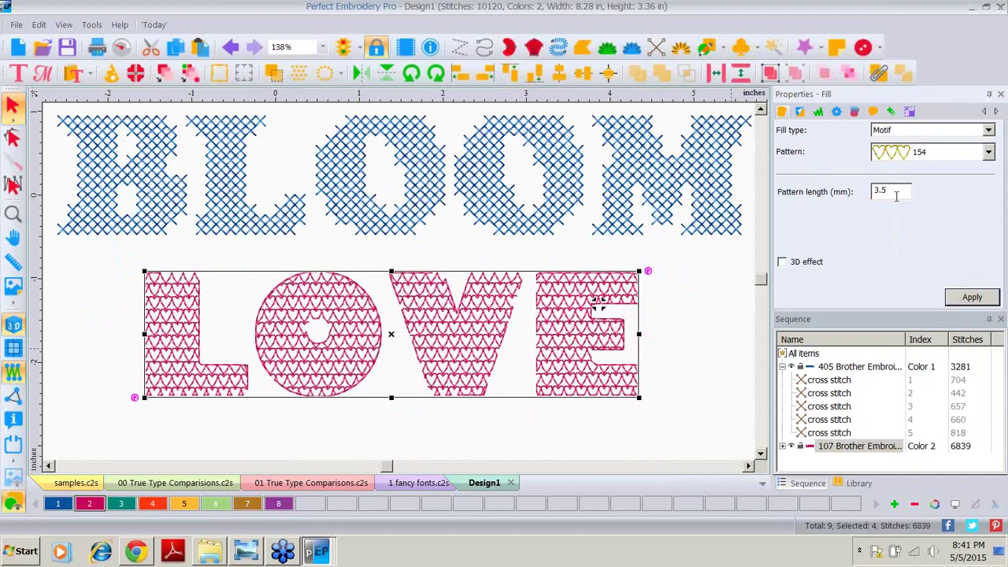
Set the motif pattern length of the LOVE letters to 5 mm and regenerate the stitches
drag(896, 196, 786, 177)
text(5)
click(975, 297)
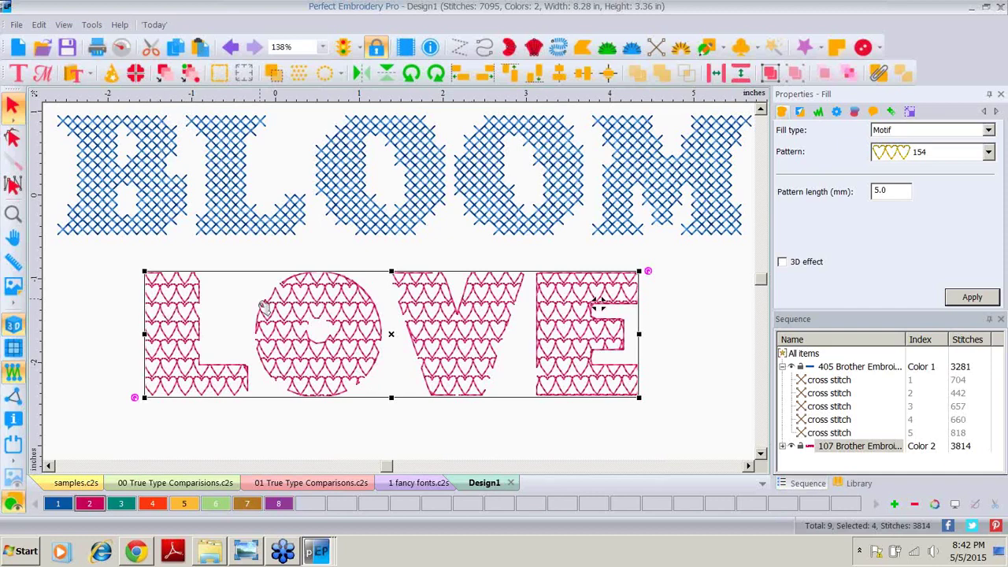
Try creating an outline at distance 0 around the LOVE letters, and undo it
right_click(219, 312)
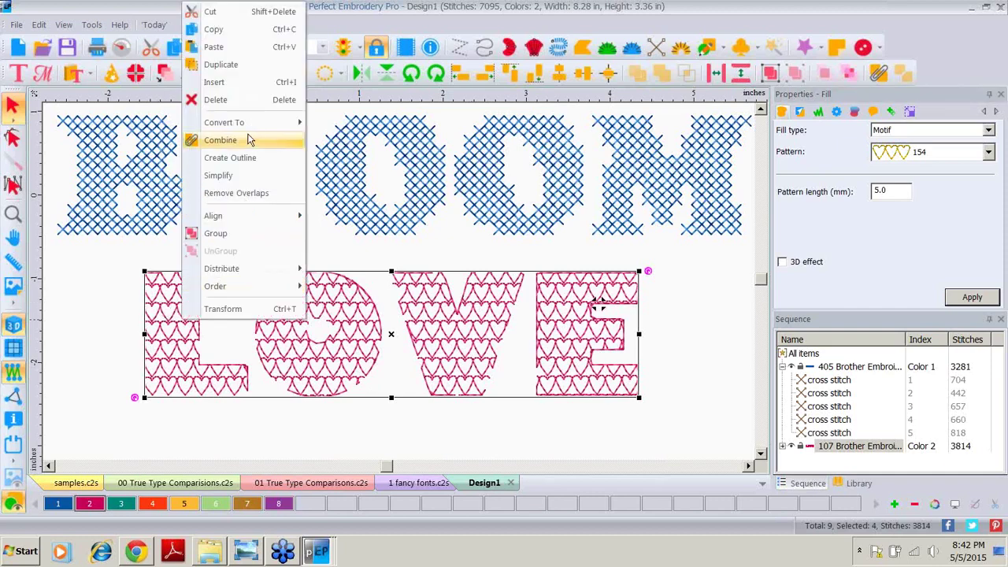
click(248, 157)
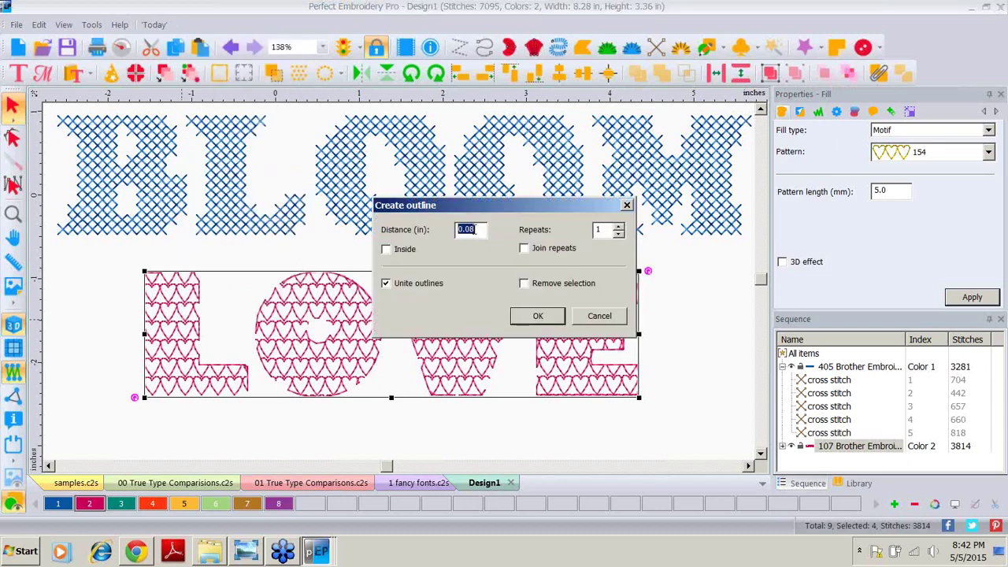
text(0)
click(537, 317)
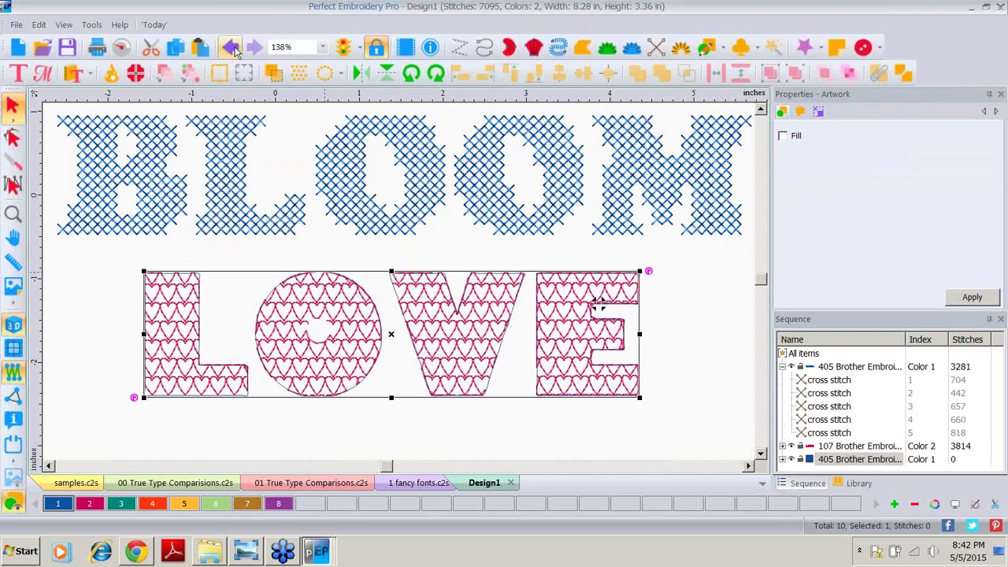
click(229, 48)
click(230, 48)
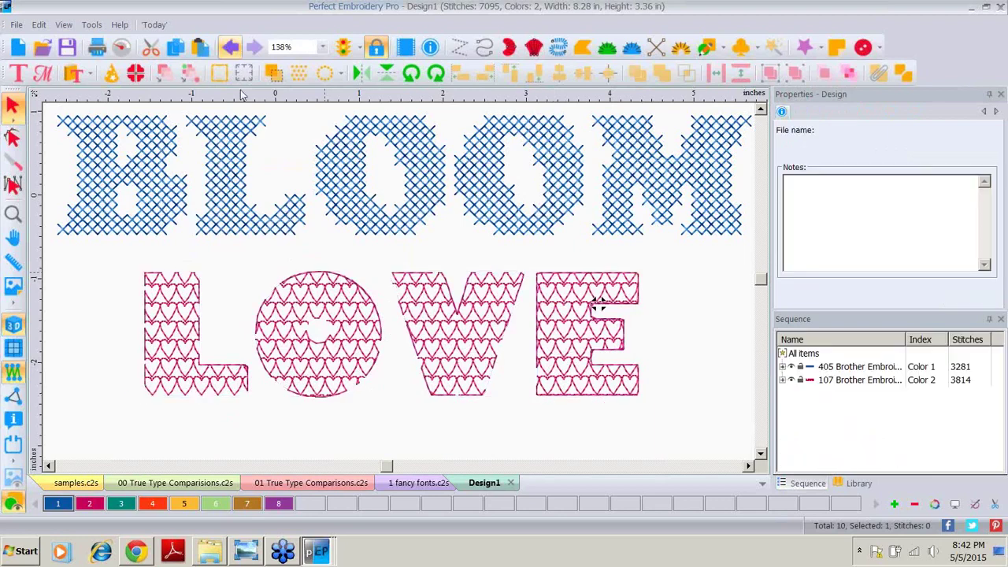
Create a border around the L and another around the O of LOVE
click(168, 349)
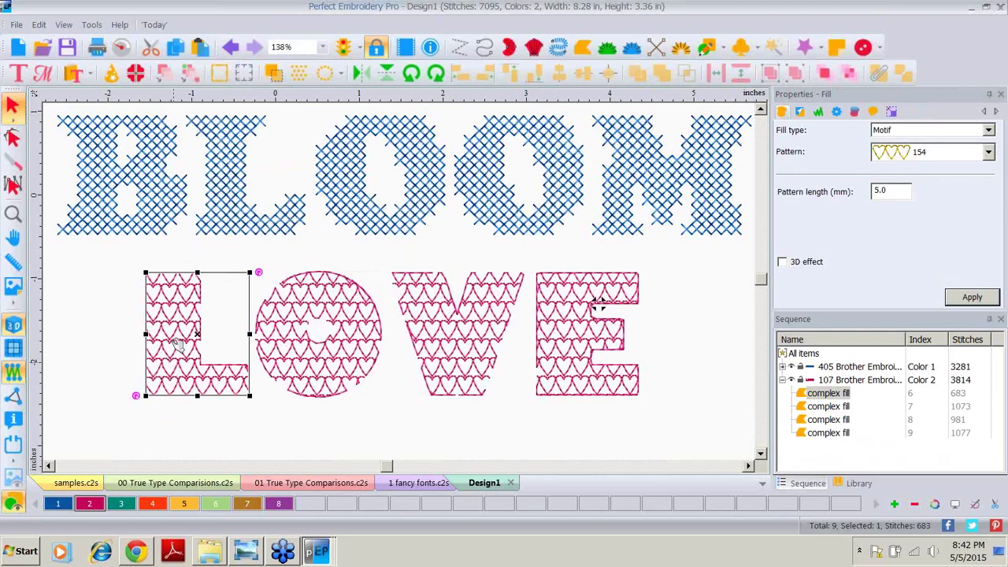
right_click(176, 341)
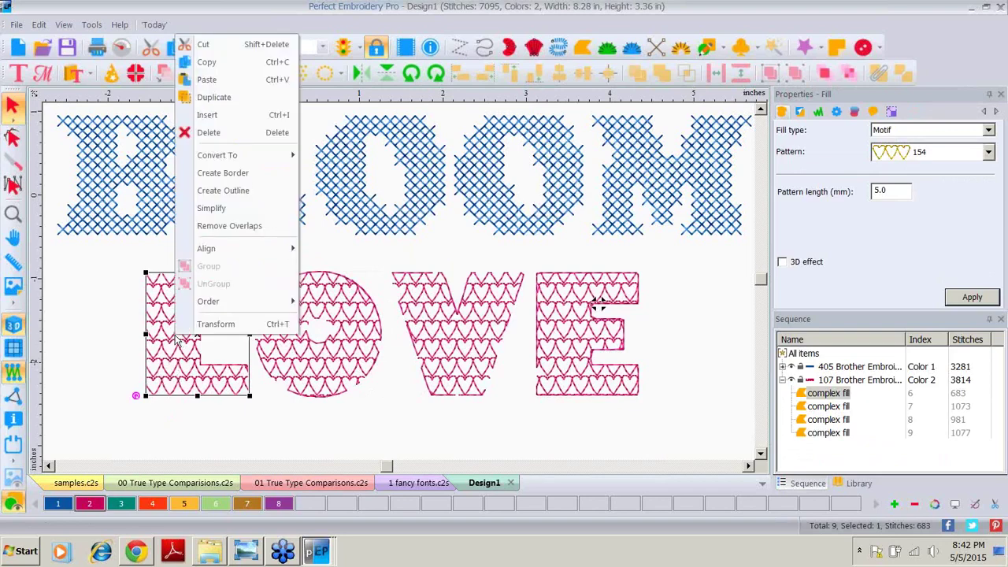
click(236, 173)
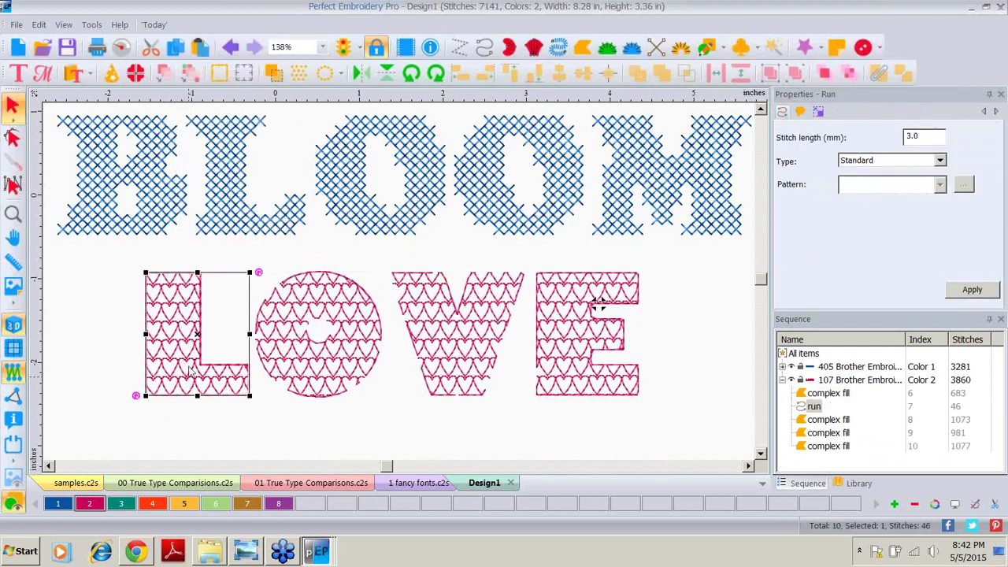
click(222, 363)
click(281, 352)
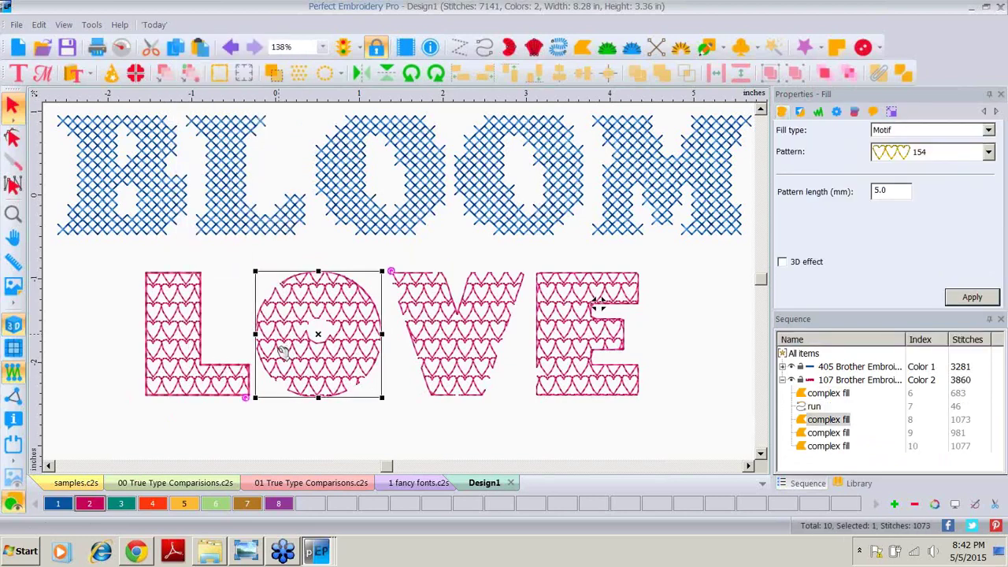
right_click(281, 352)
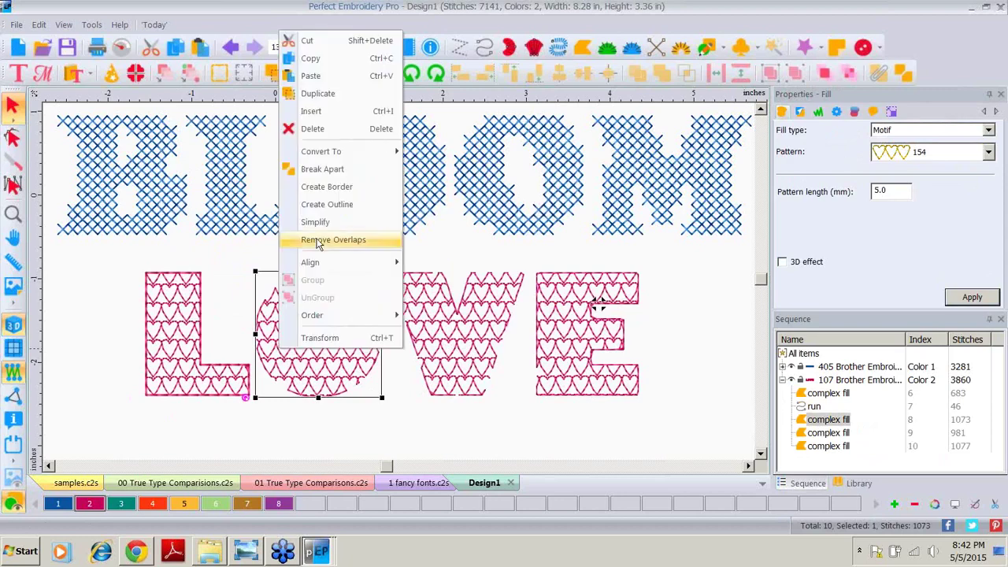
click(335, 188)
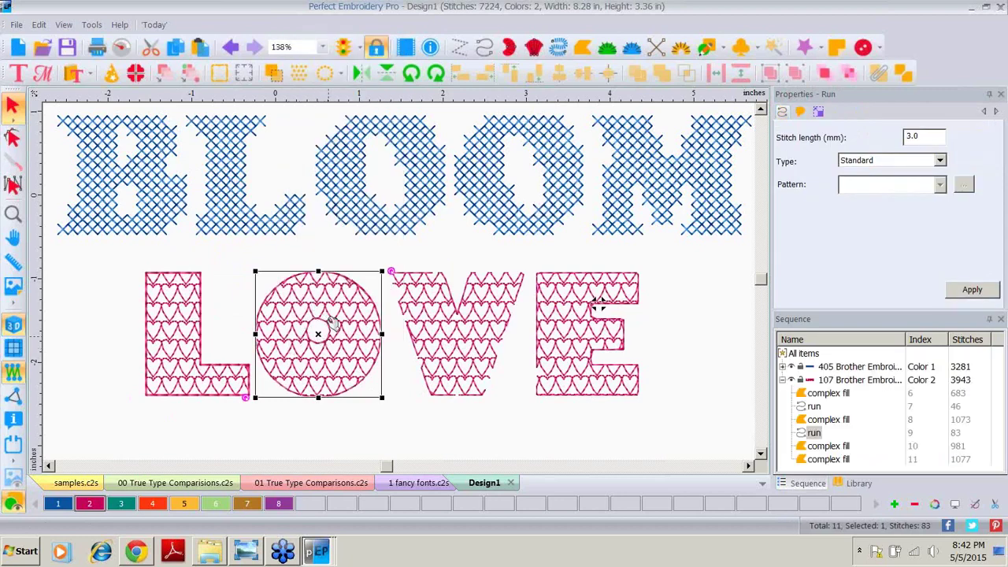
Create matching borders around the V and the E of LOVE and clear the selection
click(460, 360)
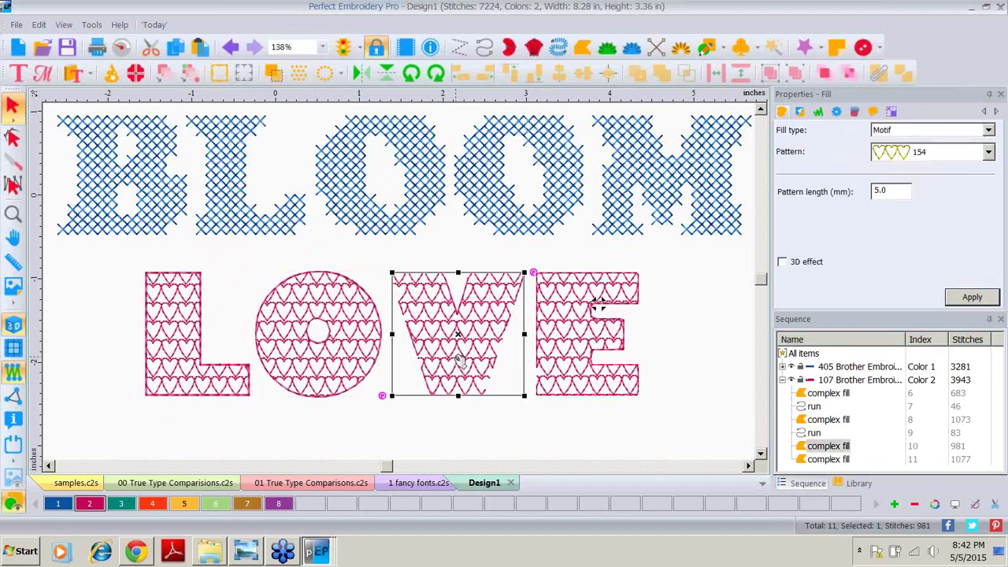
key(ctrl+shift+o)
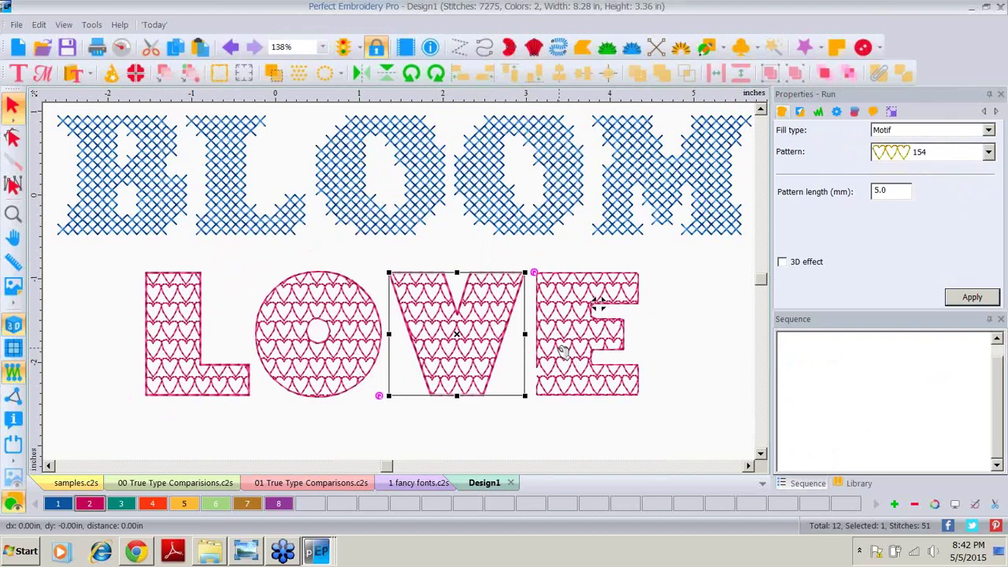
click(597, 304)
key(ctrl+shift+o)
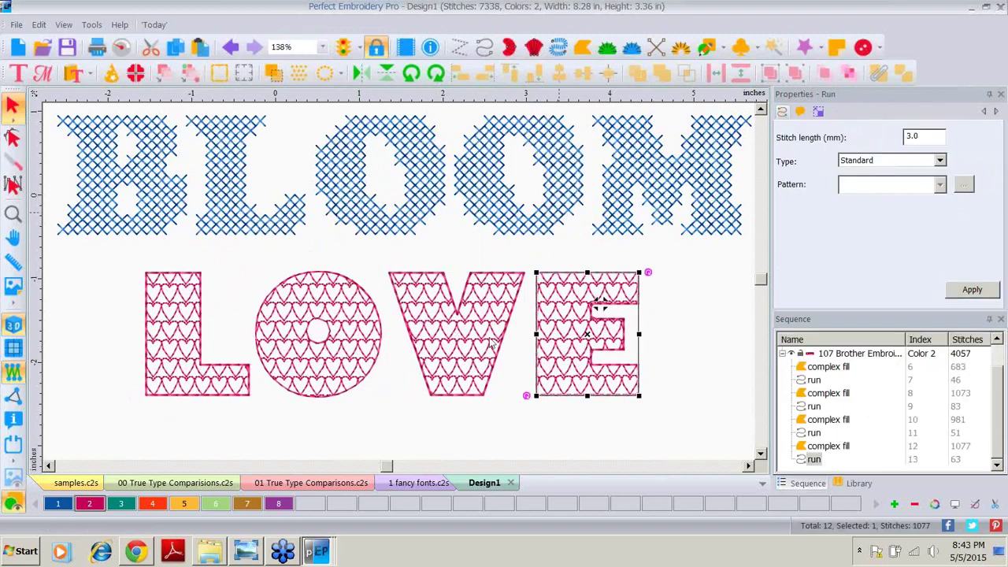
key(Escape)
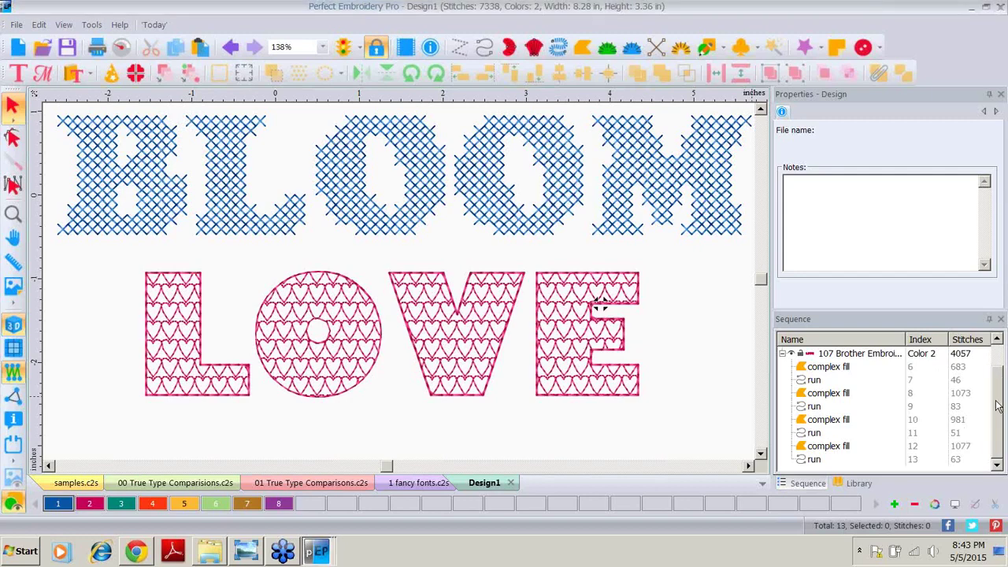
Convert all the cross-stitched BLOOM letters to Complex Fill
scroll(999, 405, up, 2)
click(855, 371)
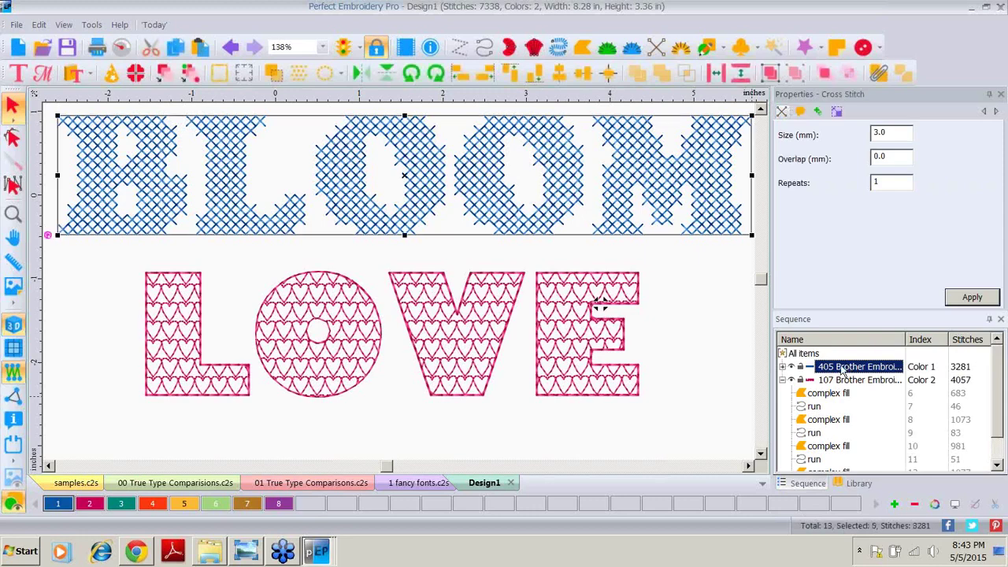
right_click(316, 189)
mouse_move(370, 314)
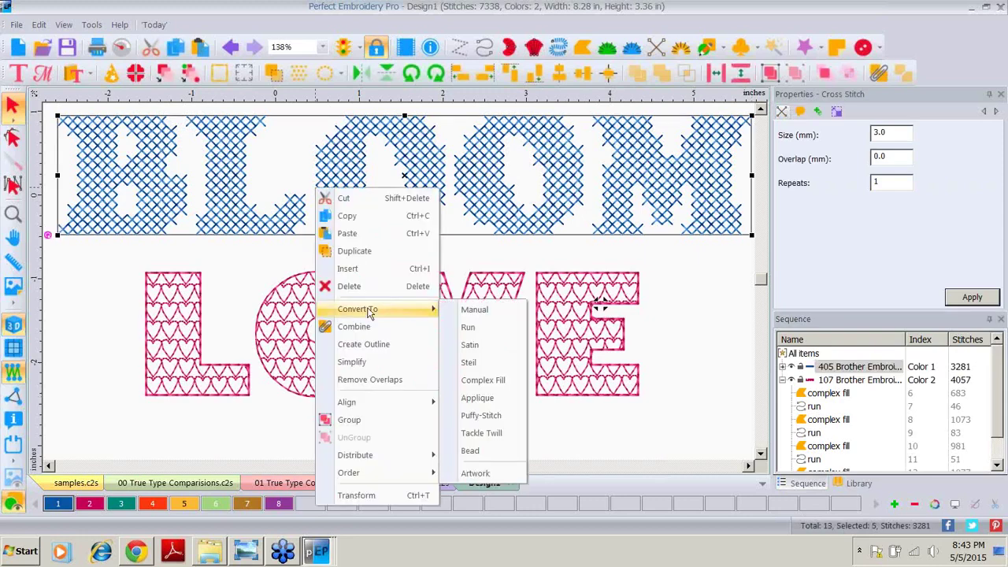
click(484, 382)
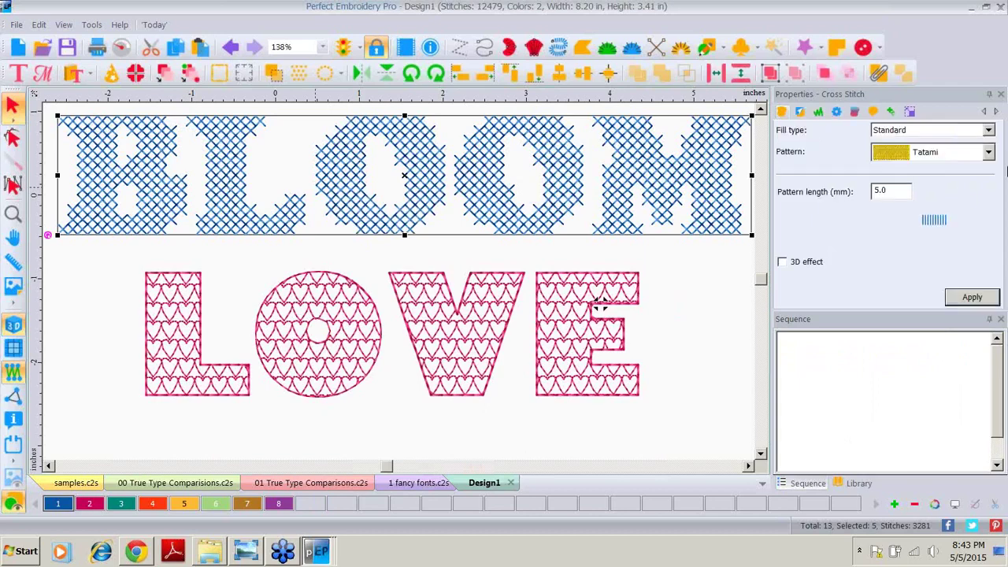
Change the fill type of the BLOOM letters to Shape and regenerate their stitches
click(989, 130)
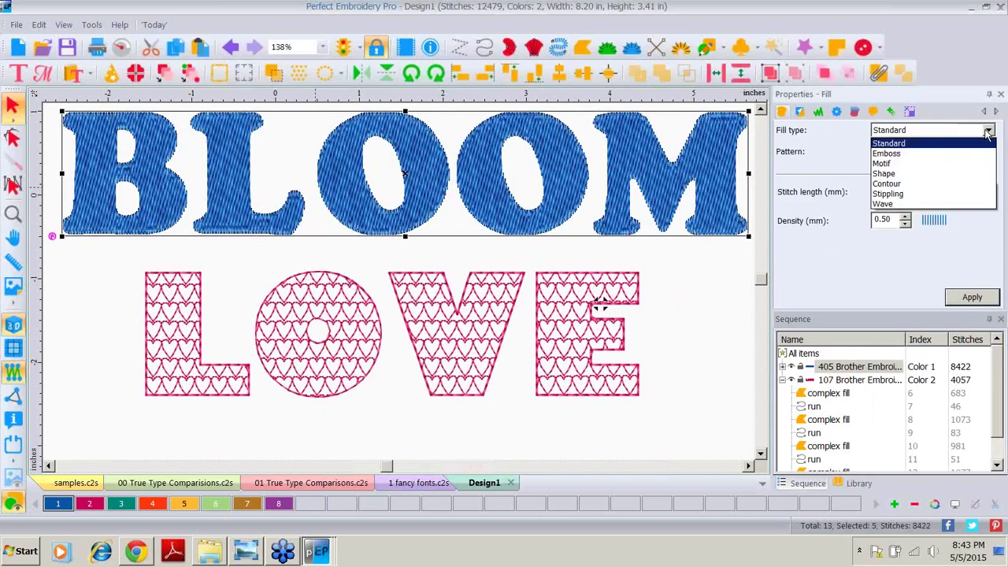
click(890, 173)
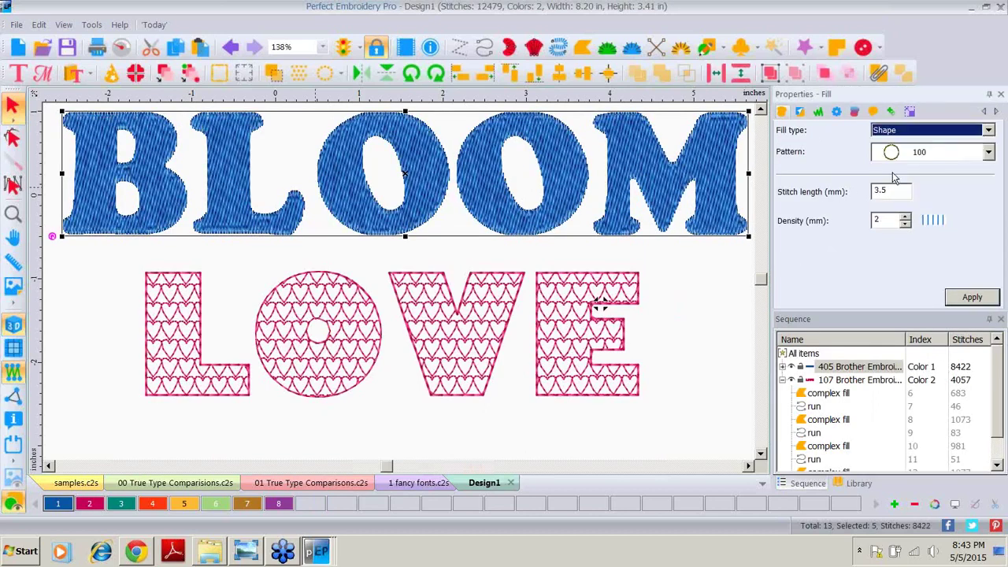
click(968, 298)
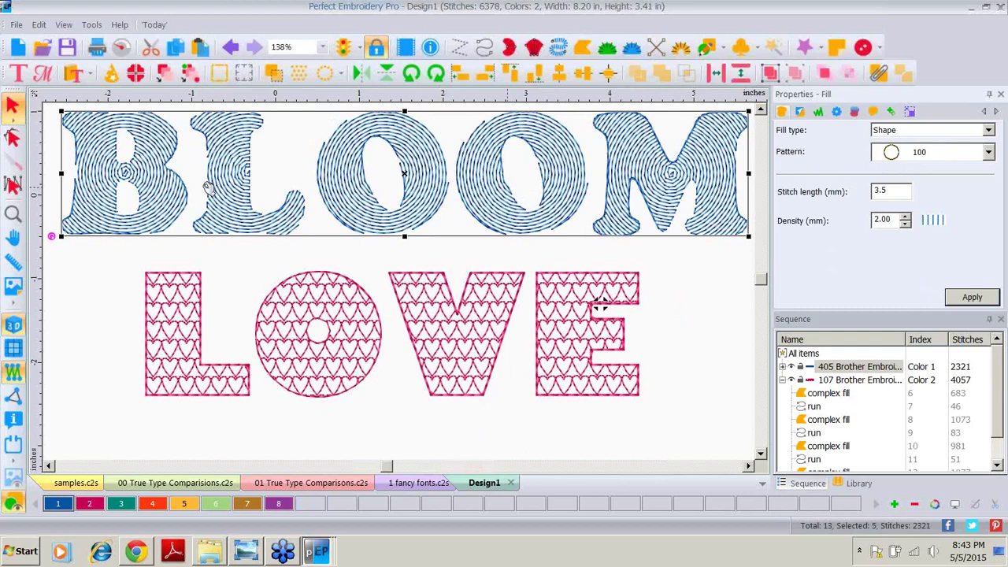
Change the fill type of the BLOOM letters to Contour and regenerate their stitches
click(988, 131)
click(903, 184)
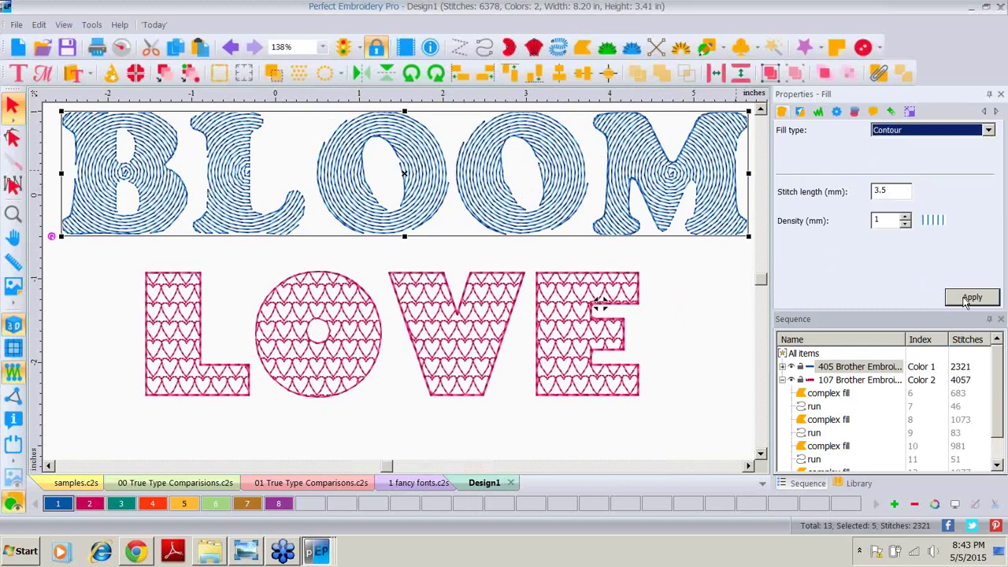
click(965, 300)
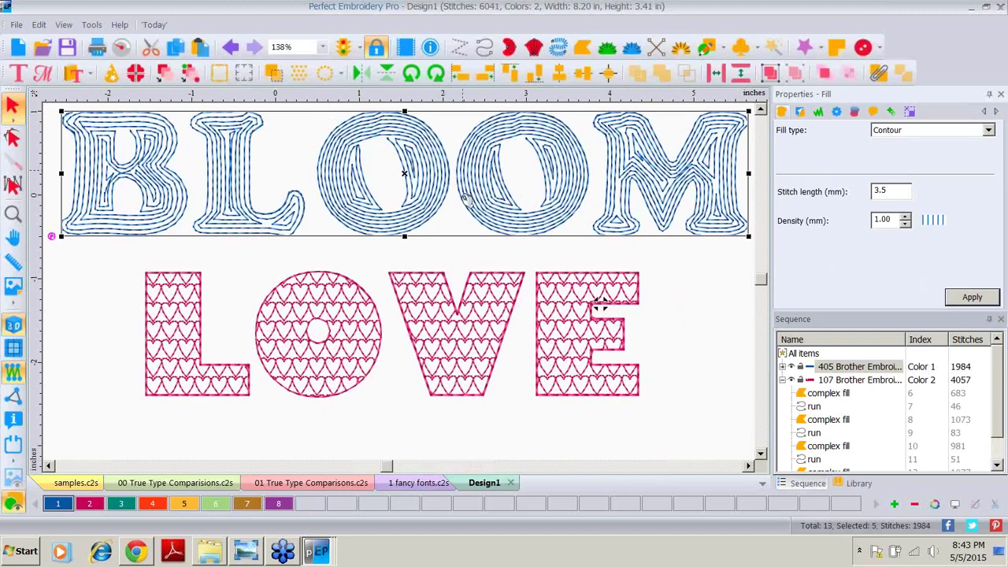
Give the BLOOM letters a Wave fill with a density of 3 mm and regenerate their stitches
click(989, 131)
click(906, 197)
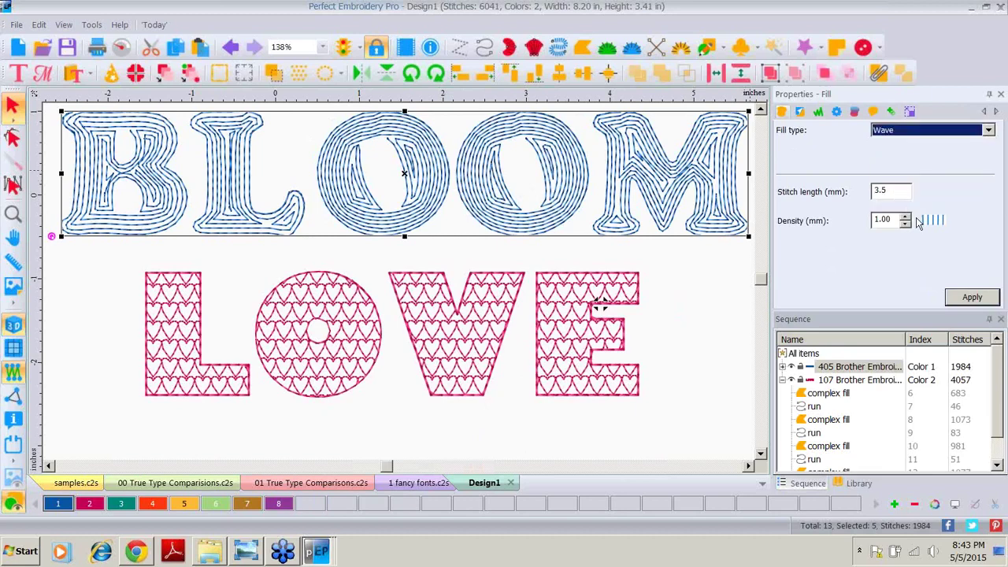
click(972, 297)
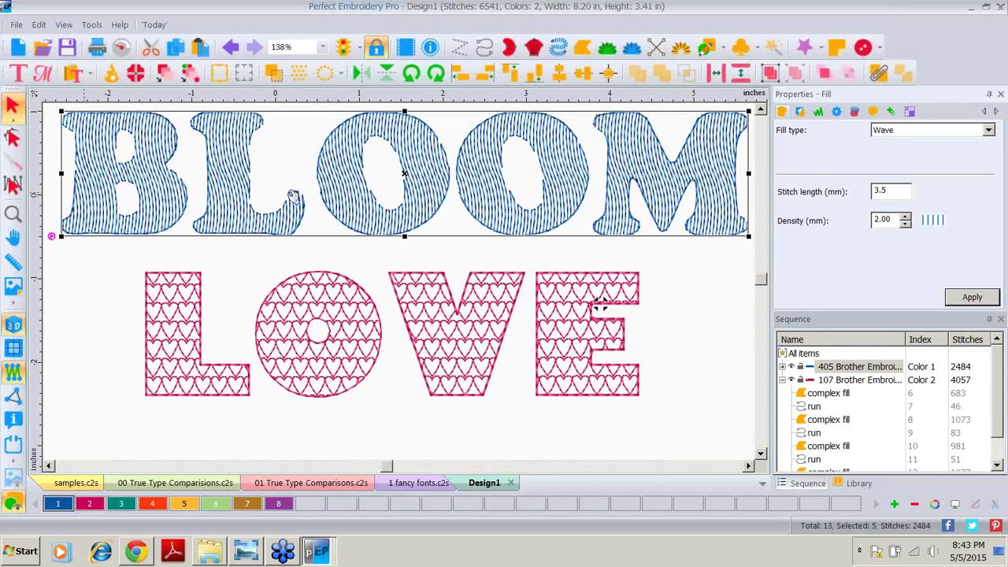
double_click(882, 219)
text(3)
click(961, 302)
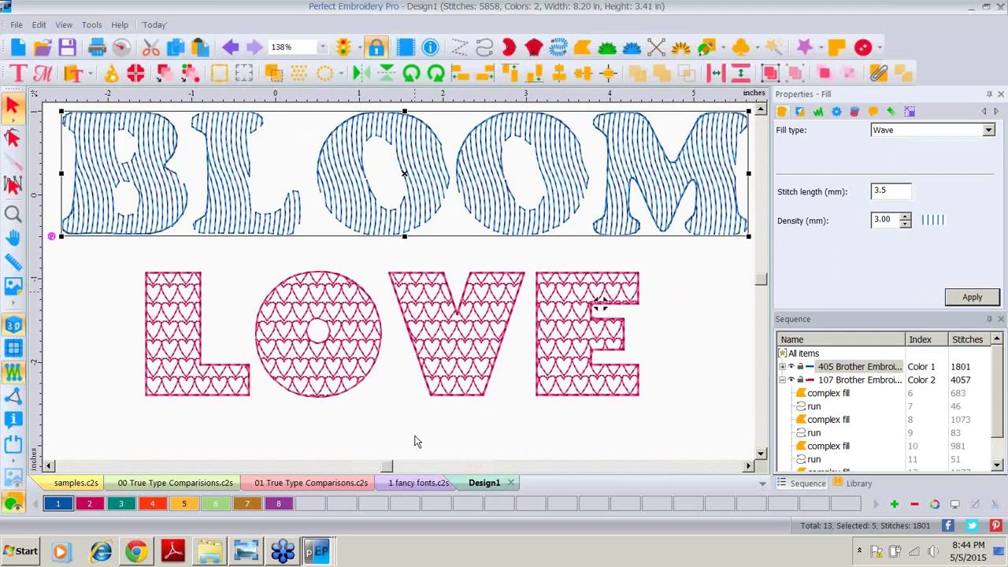
Start a new blank design and enter L as the TrueType text to import
click(19, 48)
key(ctrl+n)
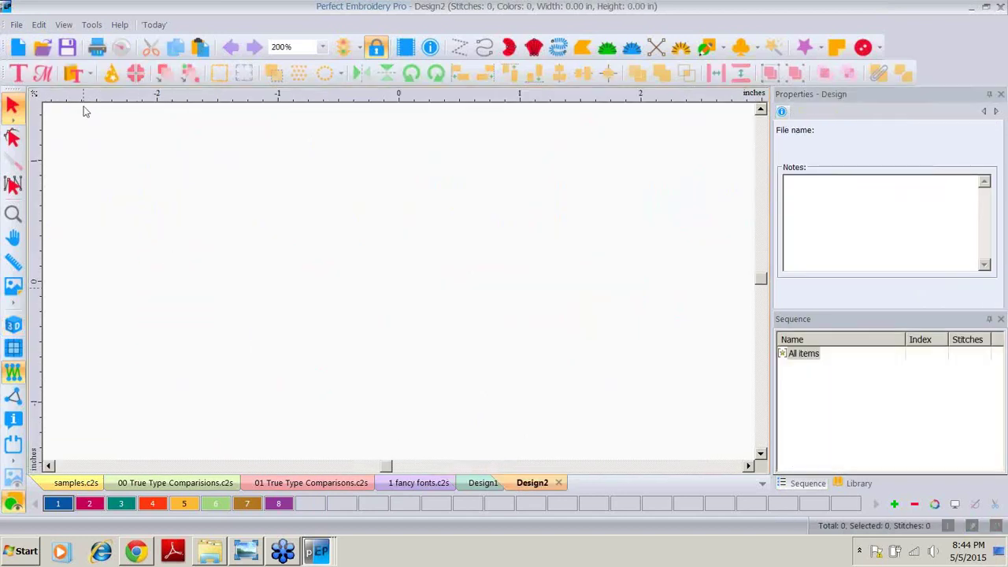
click(10, 29)
key(Right)
click(11, 27)
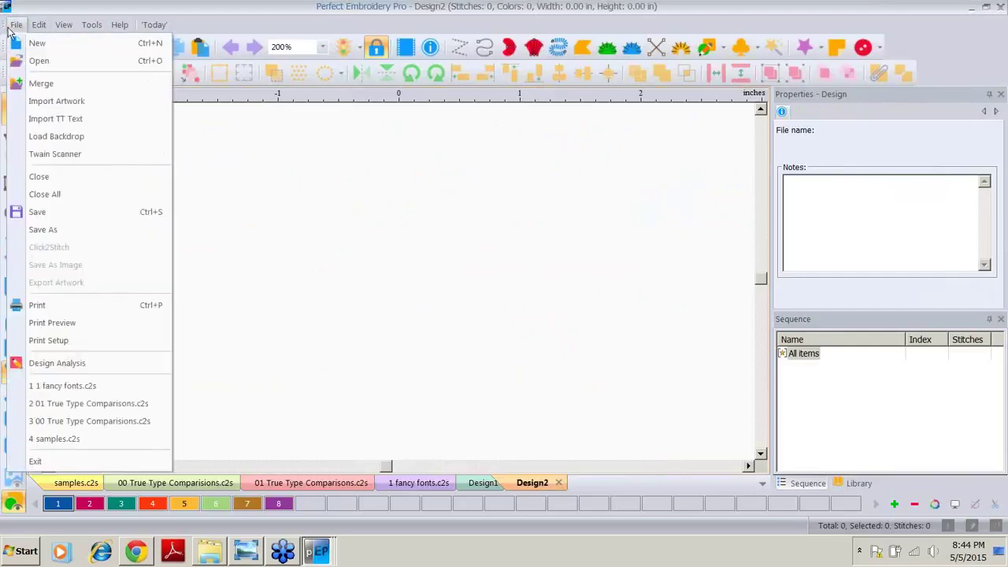
click(34, 118)
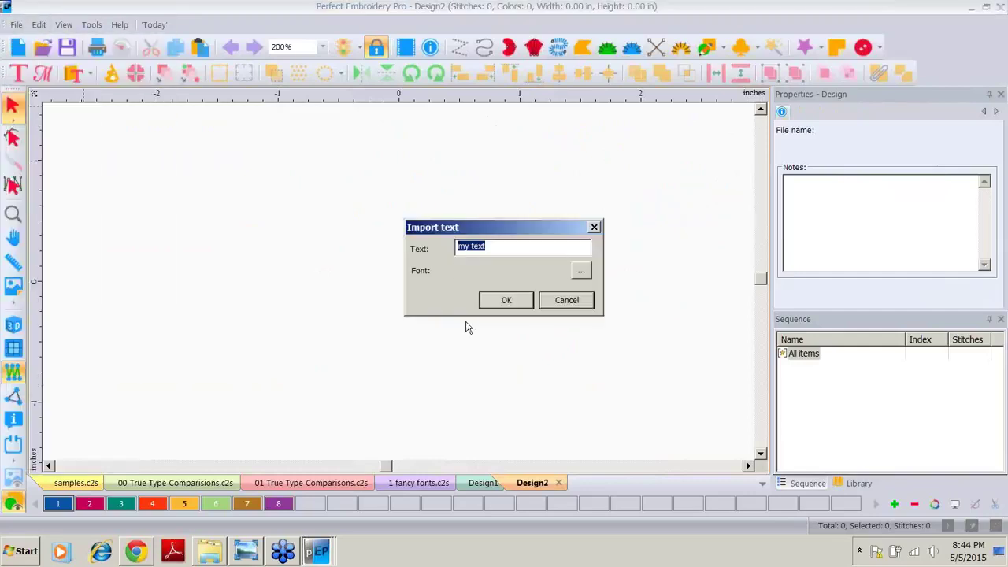
text(L)
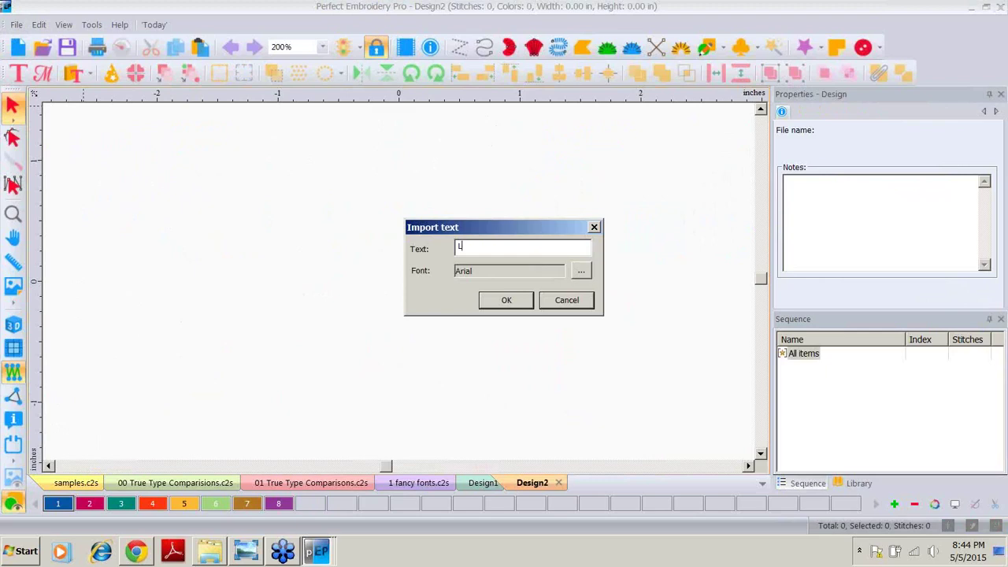
Choose the Impact font in Regular style for the text being imported
click(580, 272)
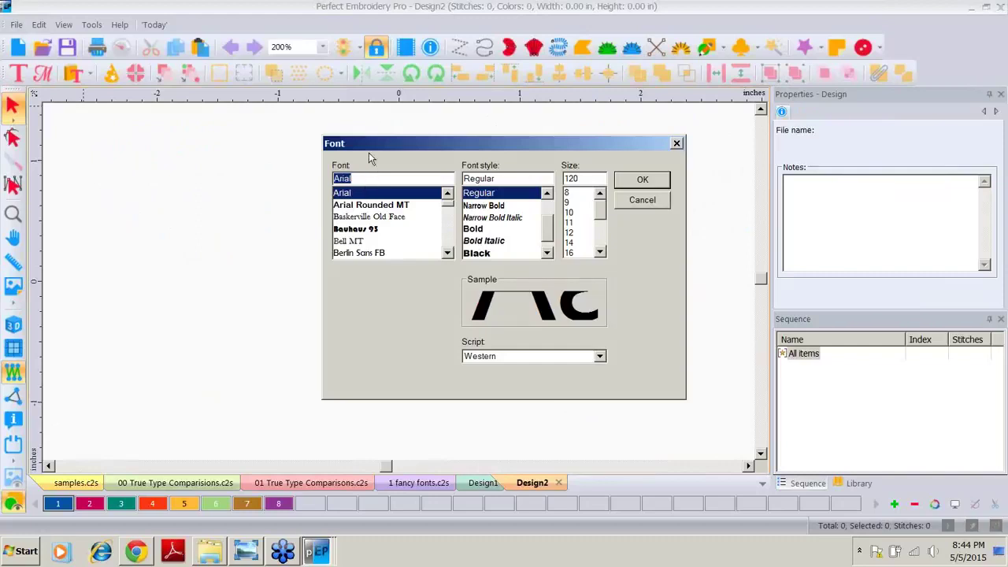
click(446, 249)
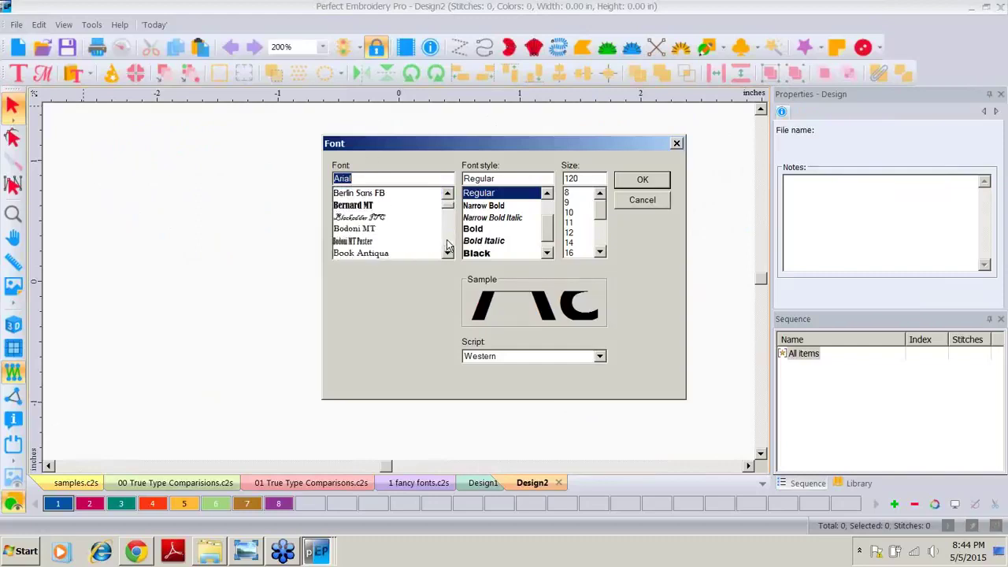
scroll(446, 247, down, 2)
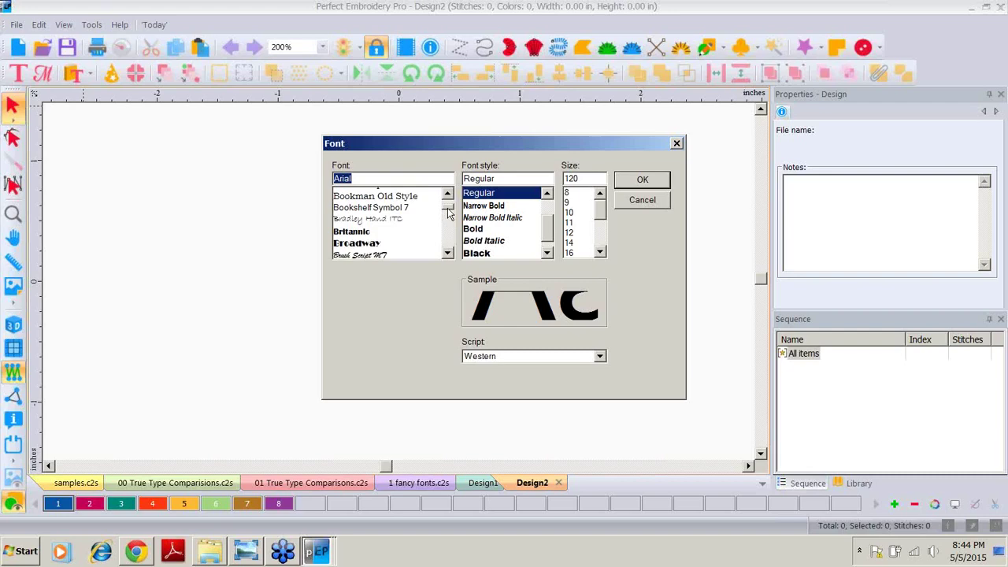
scroll(447, 221, down, 15)
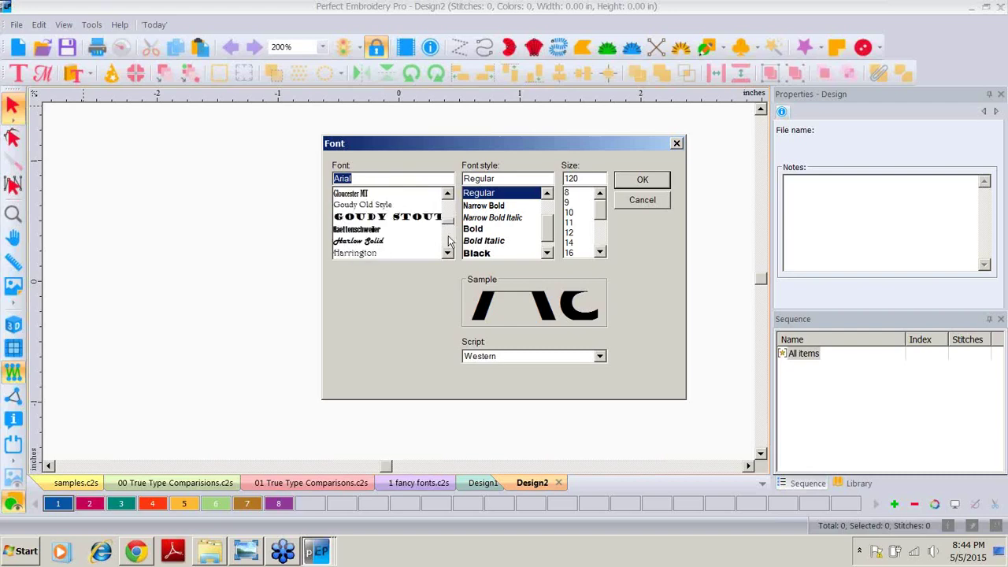
scroll(448, 236, down, 2)
click(347, 218)
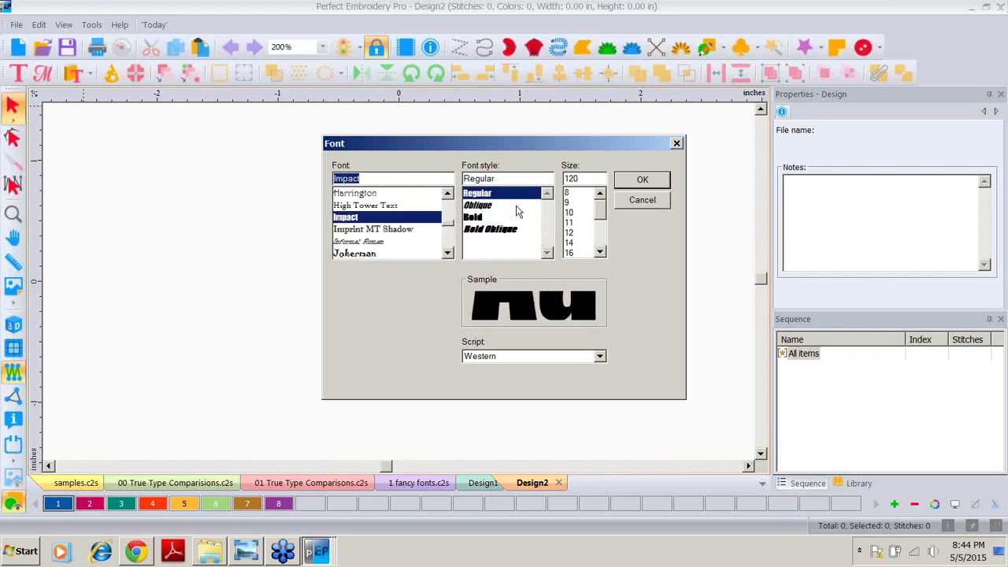
click(642, 180)
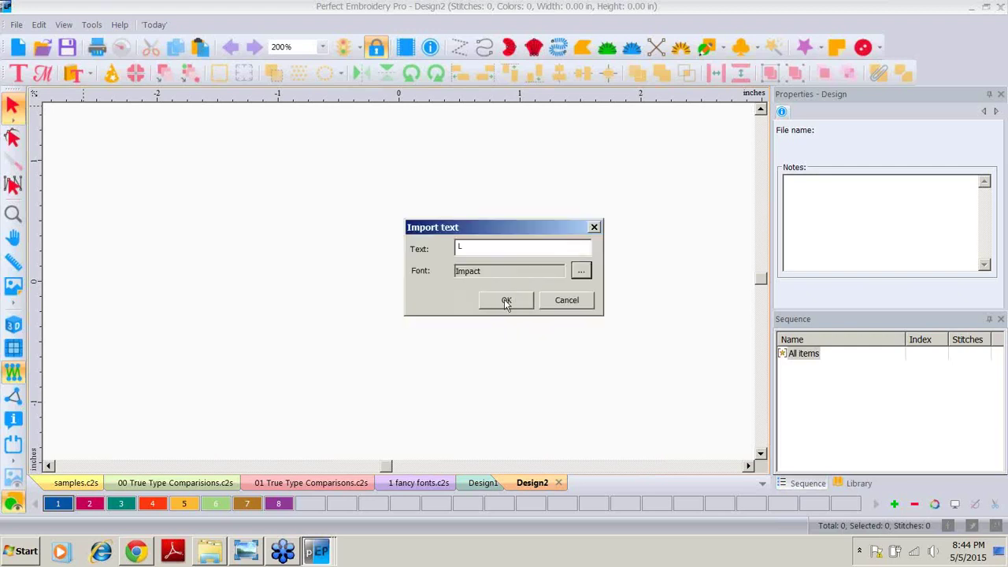
Import the Impact L as an outline and move it about 1.1 inches left of the design's centre
click(506, 304)
drag(410, 279, 217, 297)
Import iberty as TrueType text in the Brush Script MT font and place it just right of the L
click(15, 25)
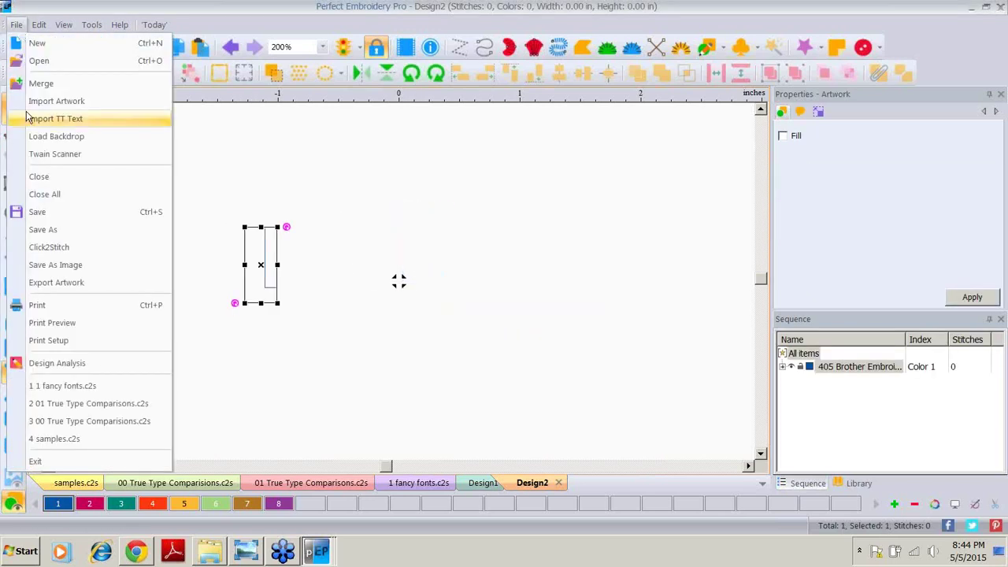
click(48, 118)
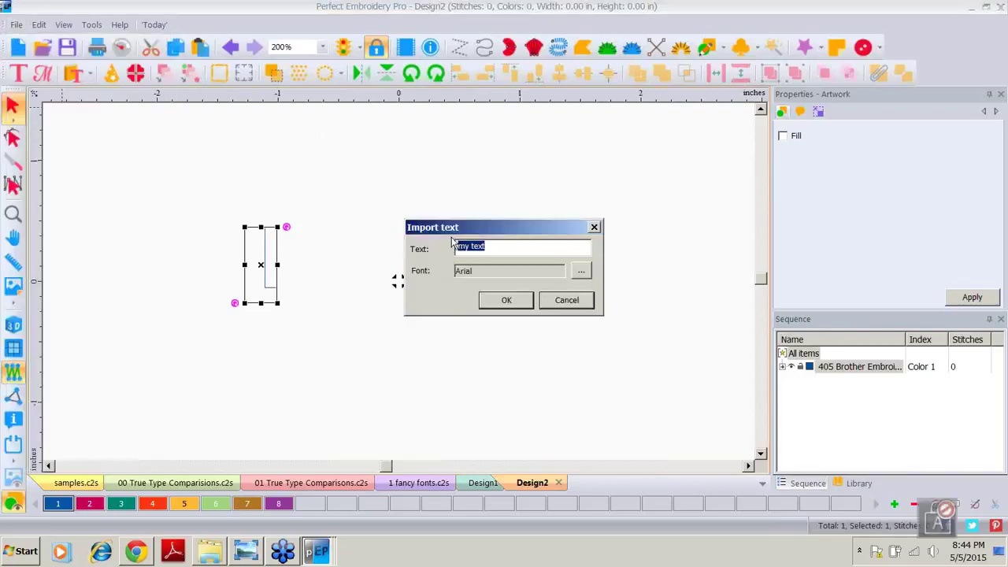
text(Iberty)
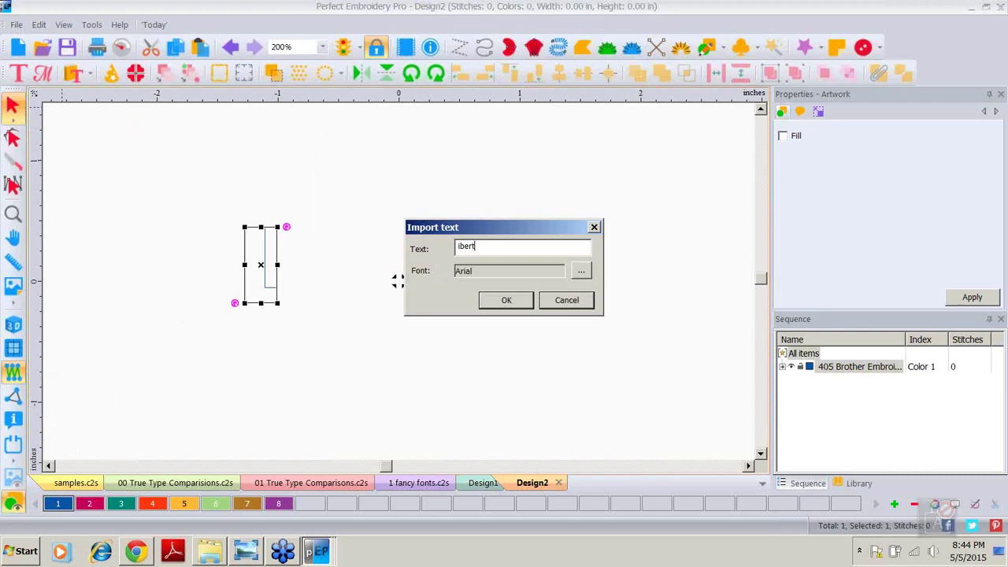
click(583, 272)
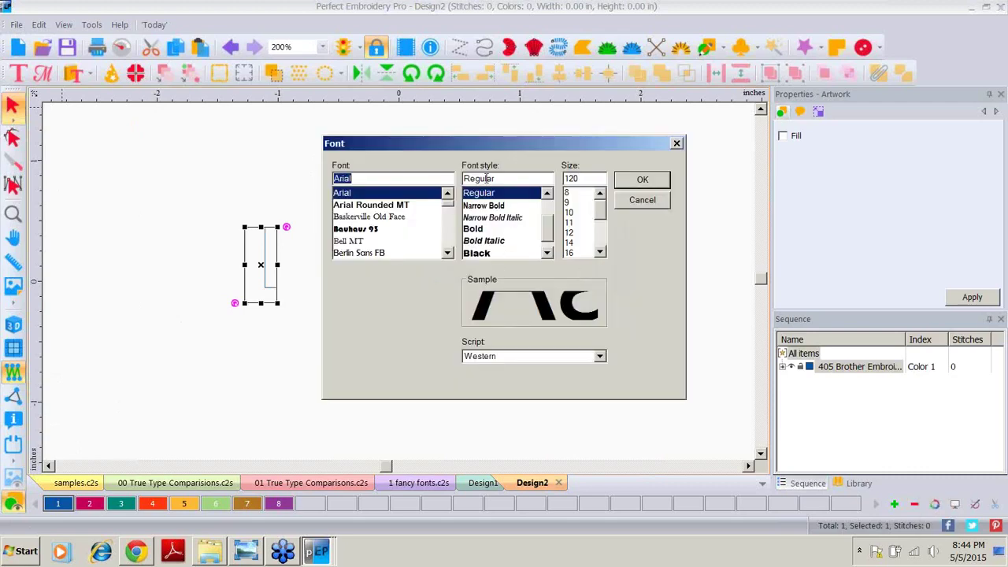
scroll(444, 246, down, 5)
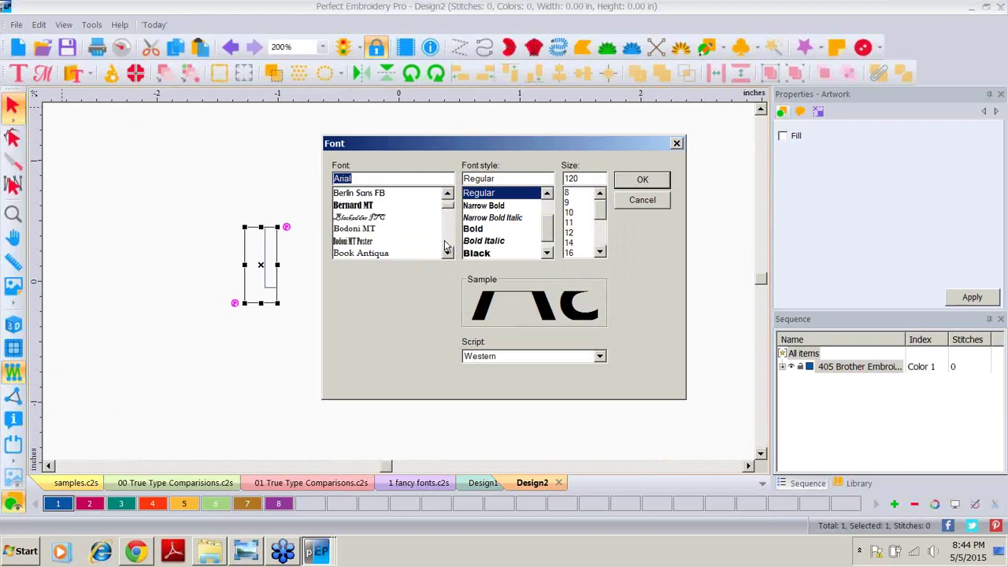
scroll(442, 236, down, 2)
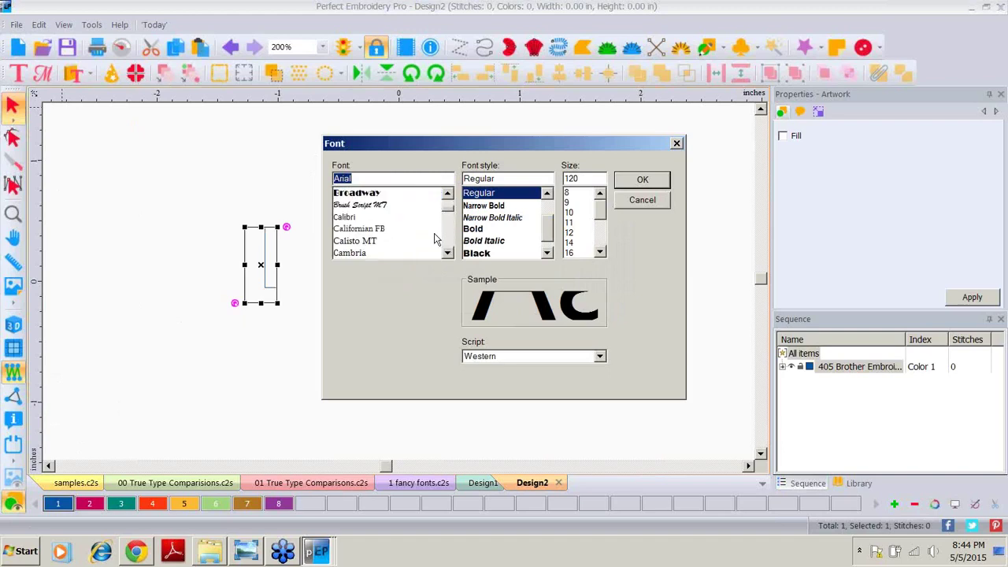
click(378, 206)
click(639, 186)
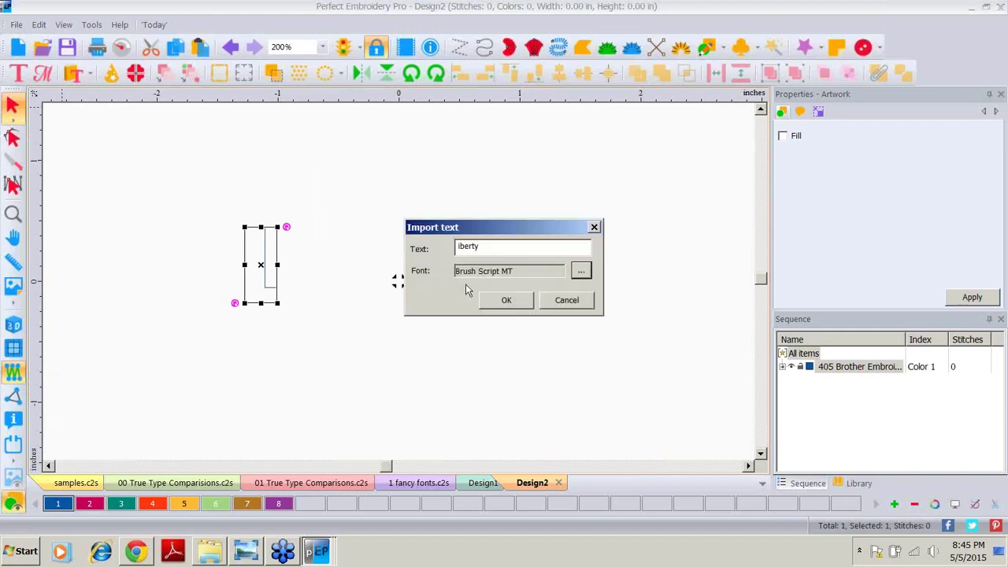
click(505, 301)
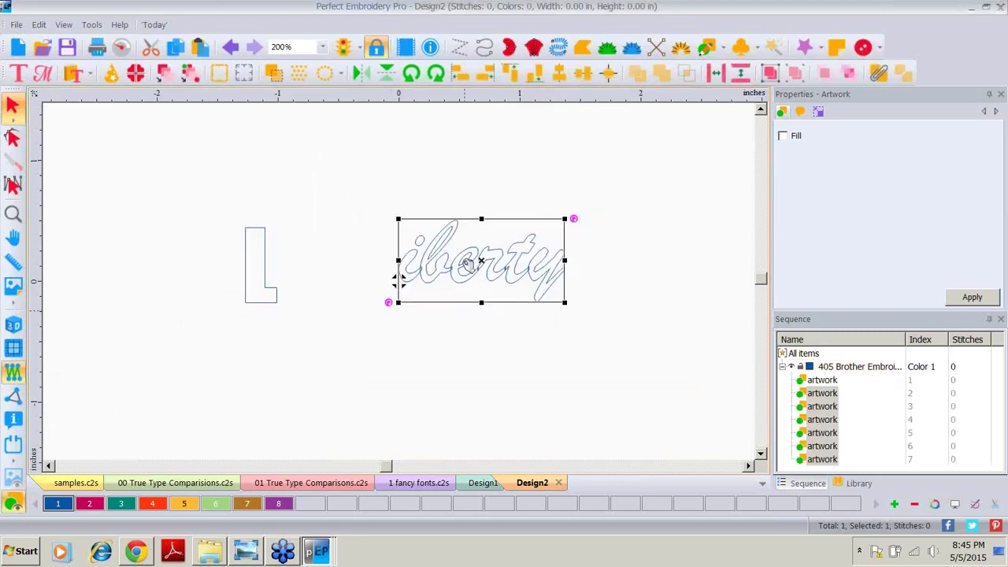
drag(399, 279, 297, 298)
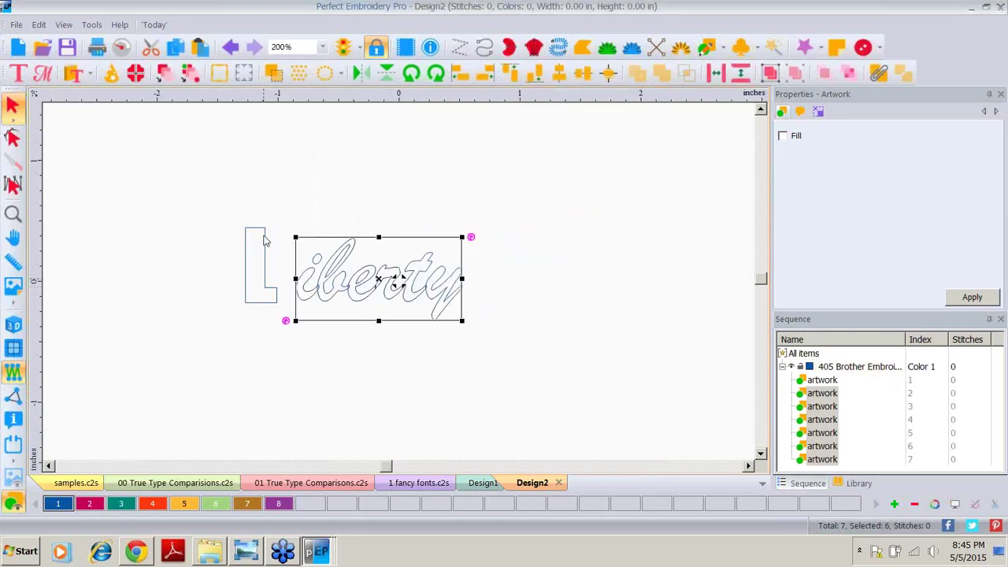
Recolour the L outline with thread colour 2 and set its height to 1.5 inches, keeping the aspect ratio
click(263, 240)
click(95, 504)
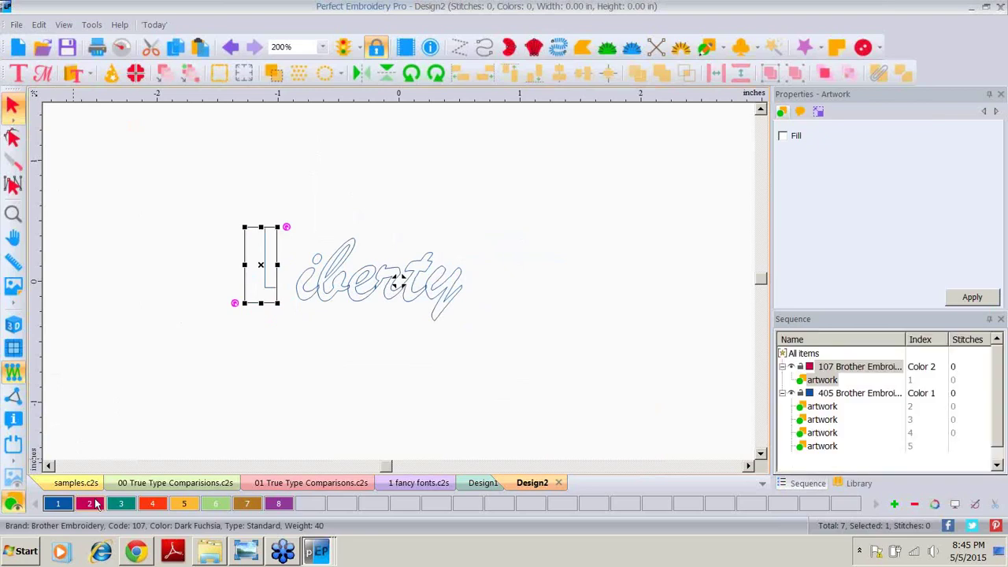
click(818, 112)
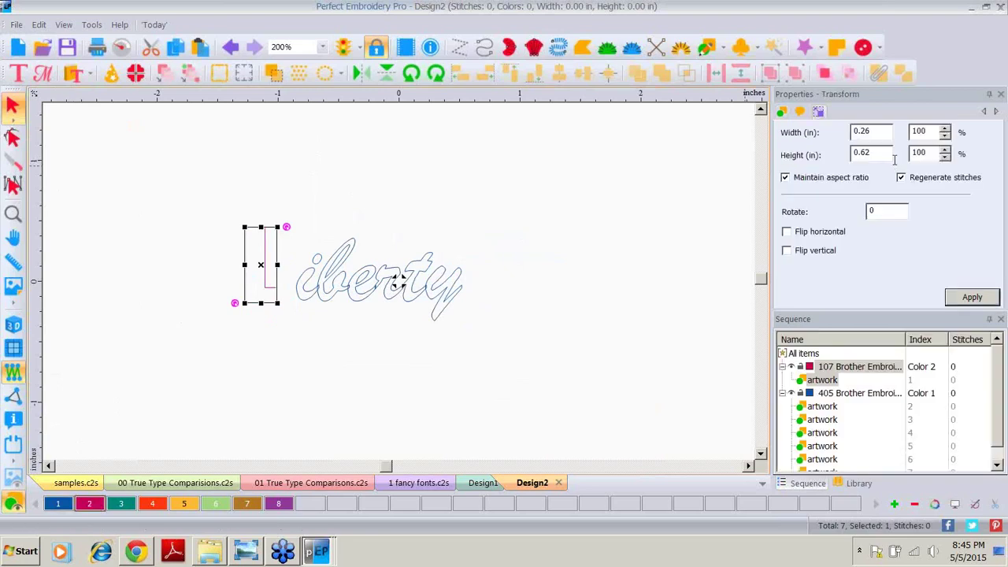
text(1.5)
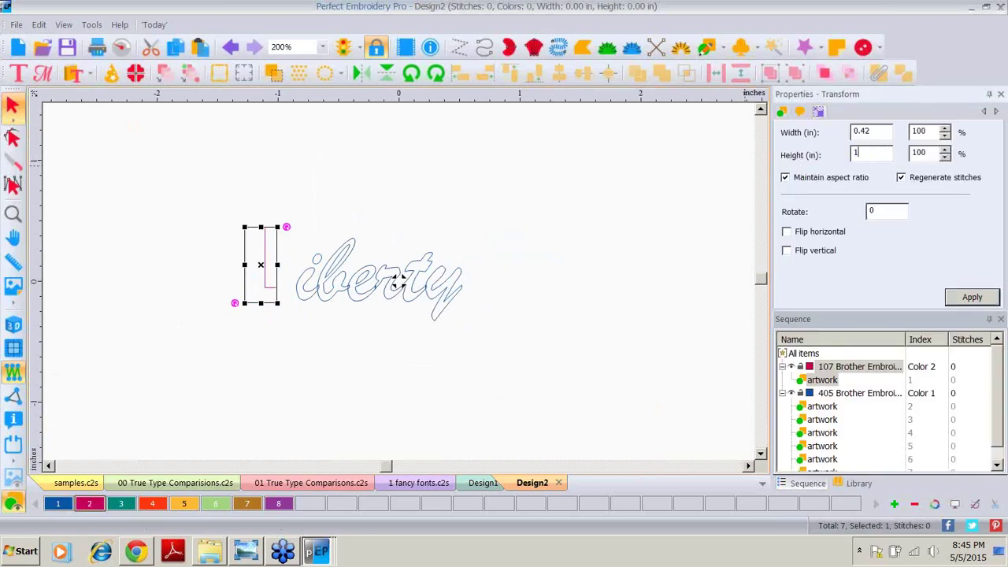
click(971, 297)
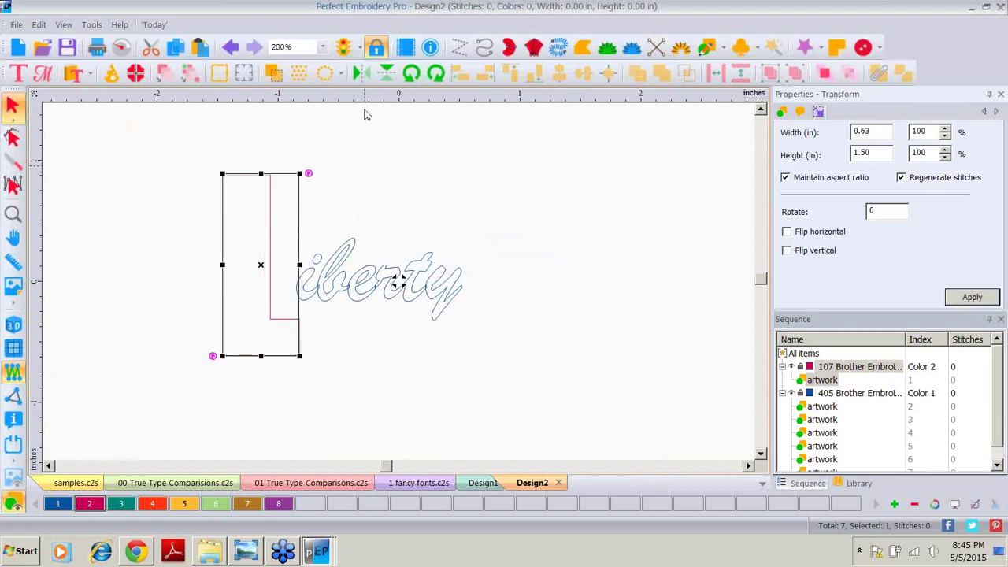
click(383, 224)
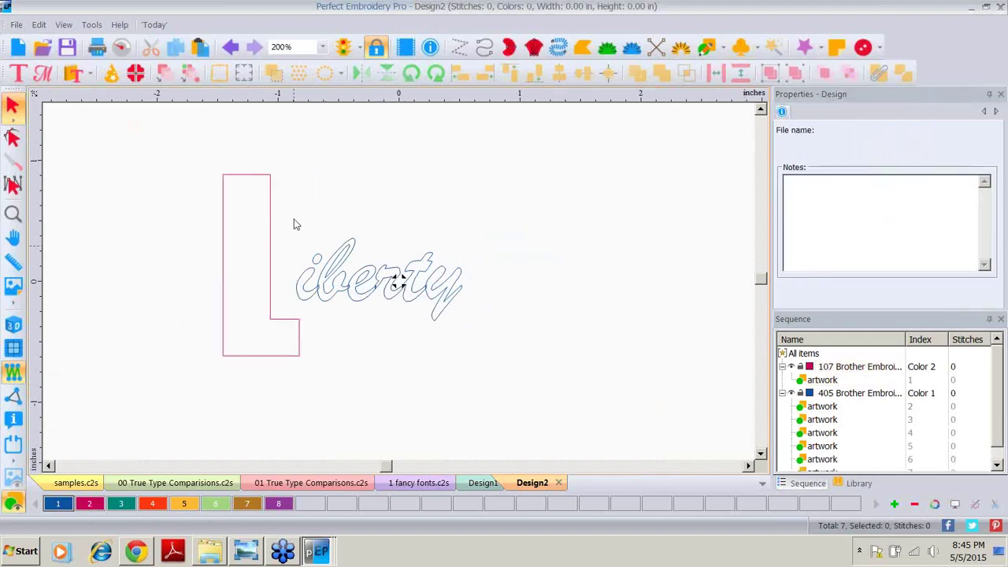
Try converting all the iberty letter outlines to Satin stitches, and undo the conversion
drag(293, 220, 479, 331)
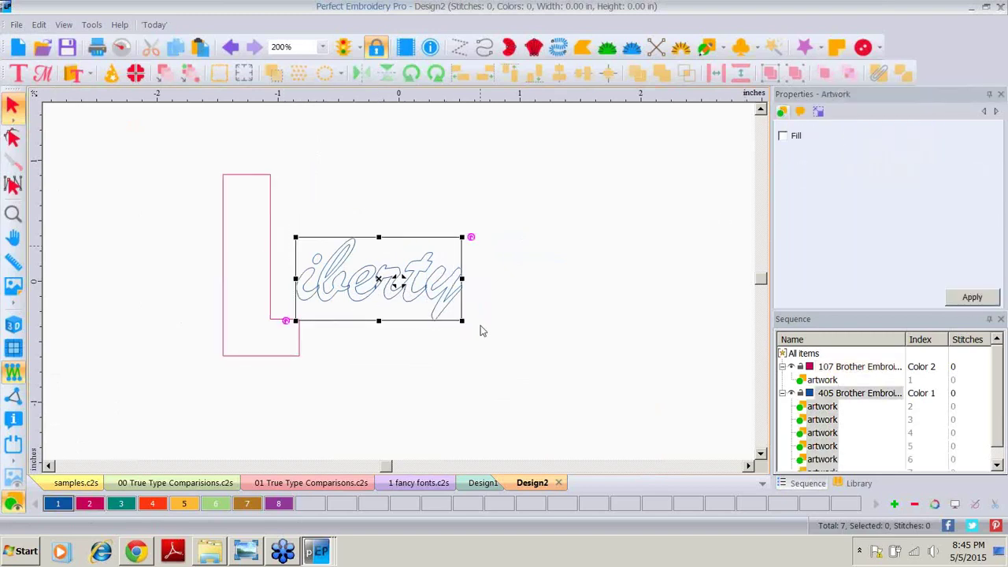
click(13, 213)
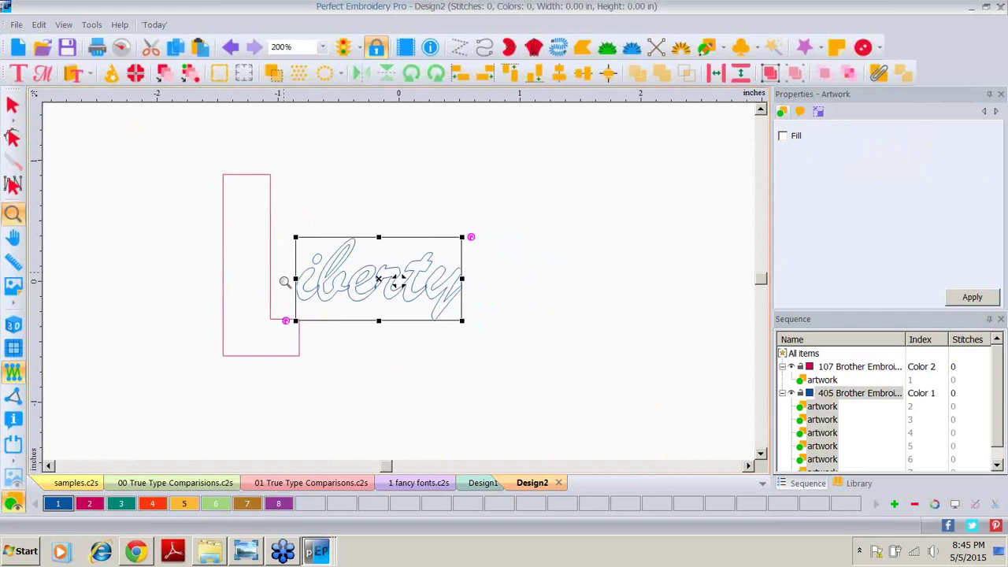
click(367, 293)
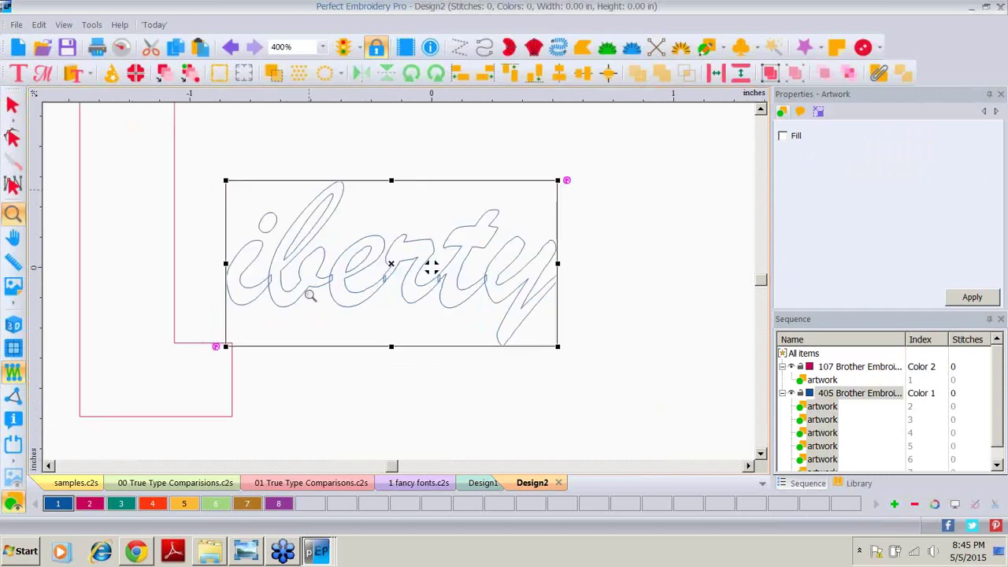
click(313, 295)
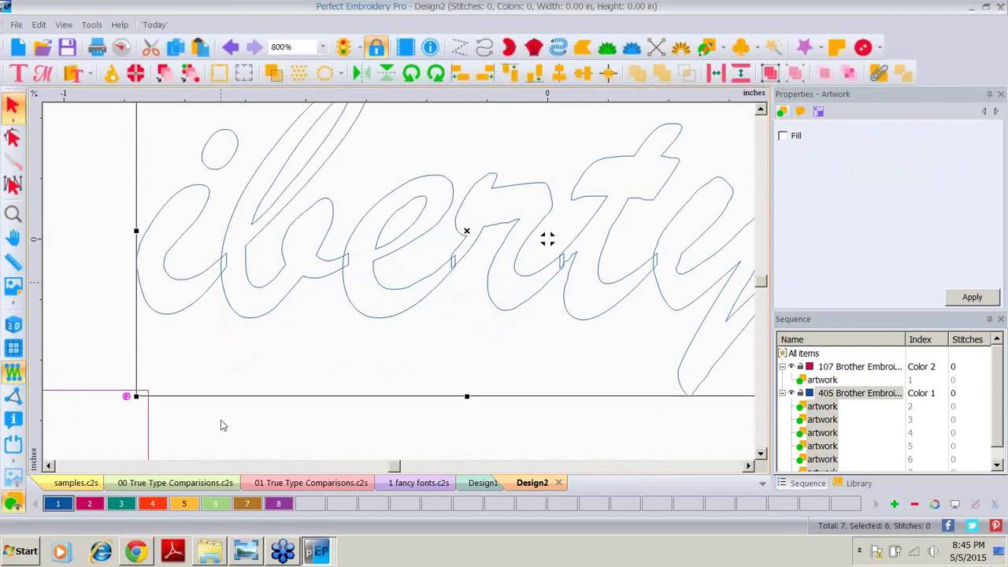
click(325, 53)
click(300, 150)
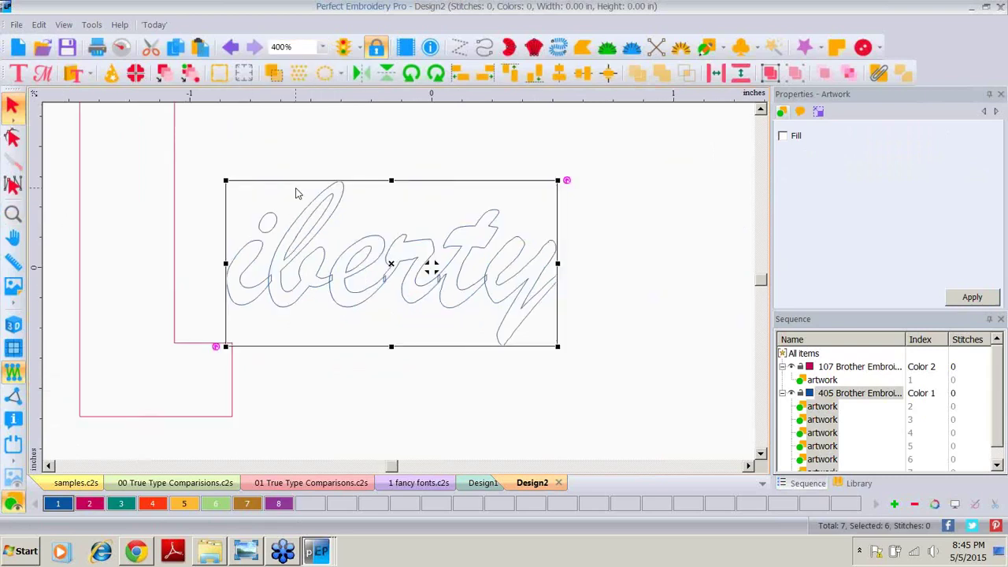
right_click(320, 195)
mouse_move(393, 122)
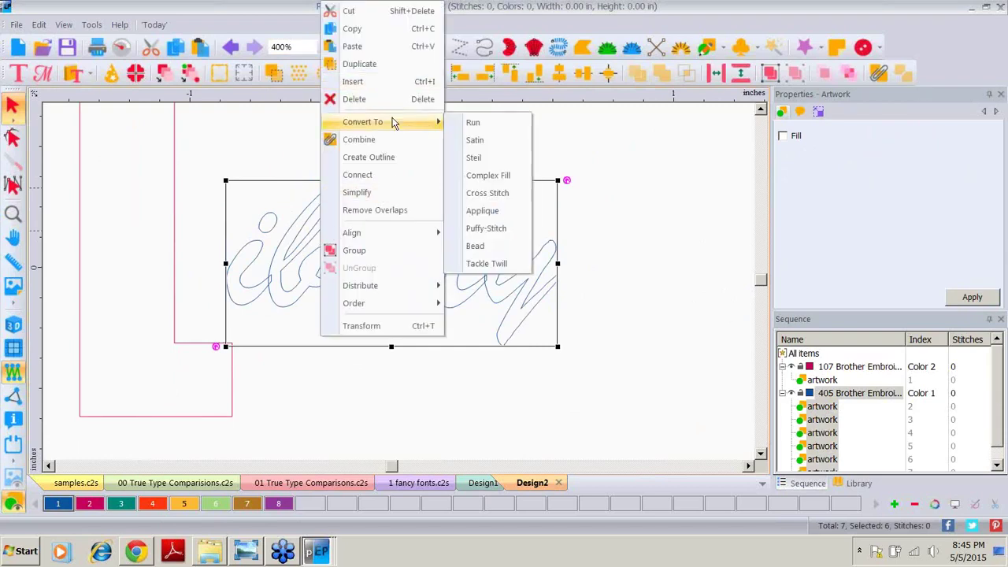
click(475, 140)
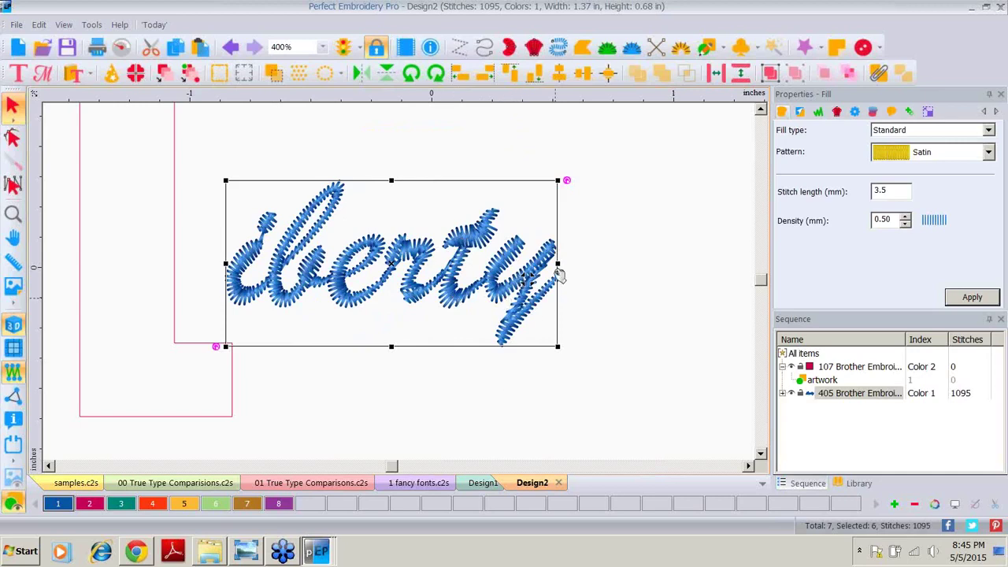
click(228, 48)
Try converting the iberty letter outlines to Run stitches, and undo the conversion
right_click(280, 337)
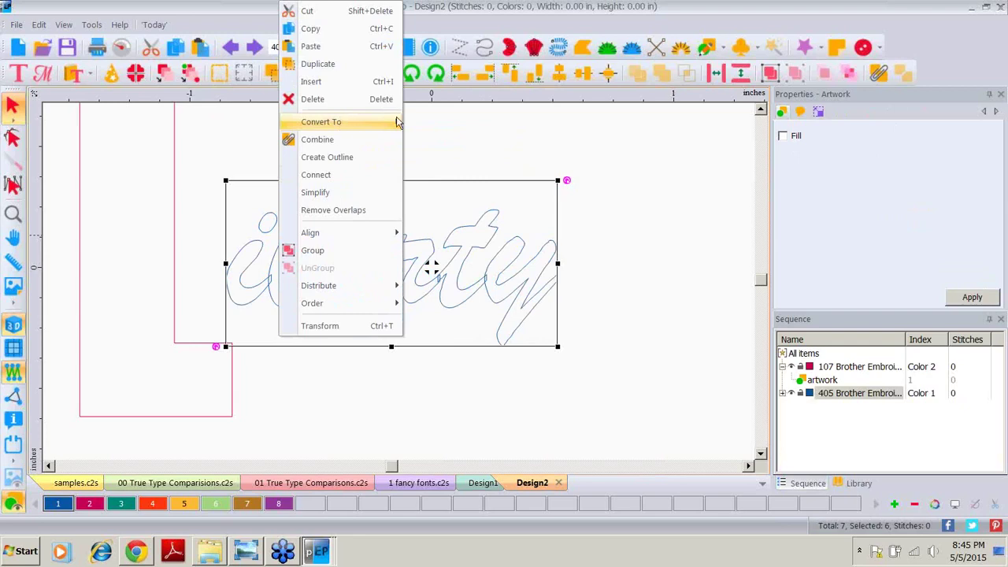
mouse_move(398, 123)
click(458, 123)
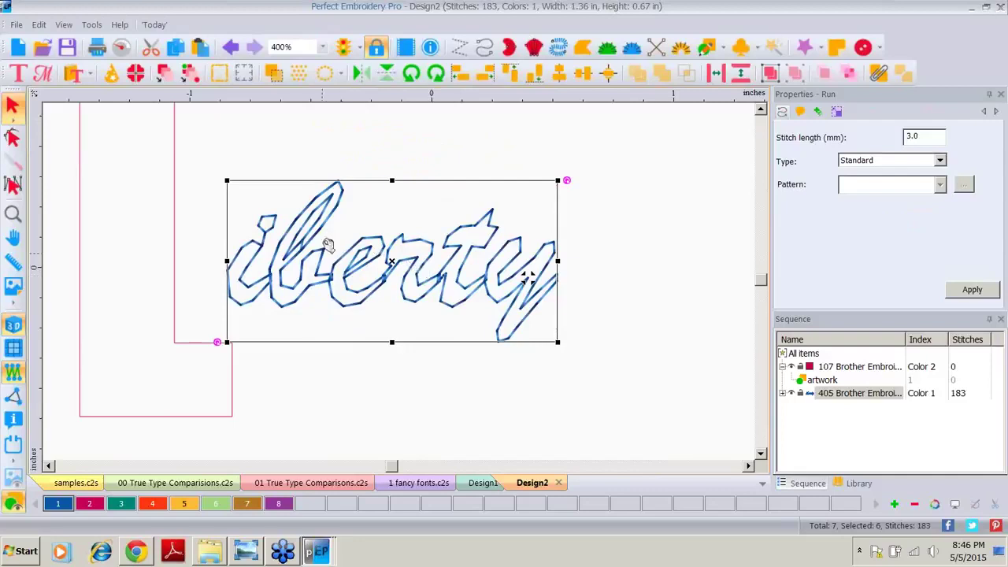
click(230, 47)
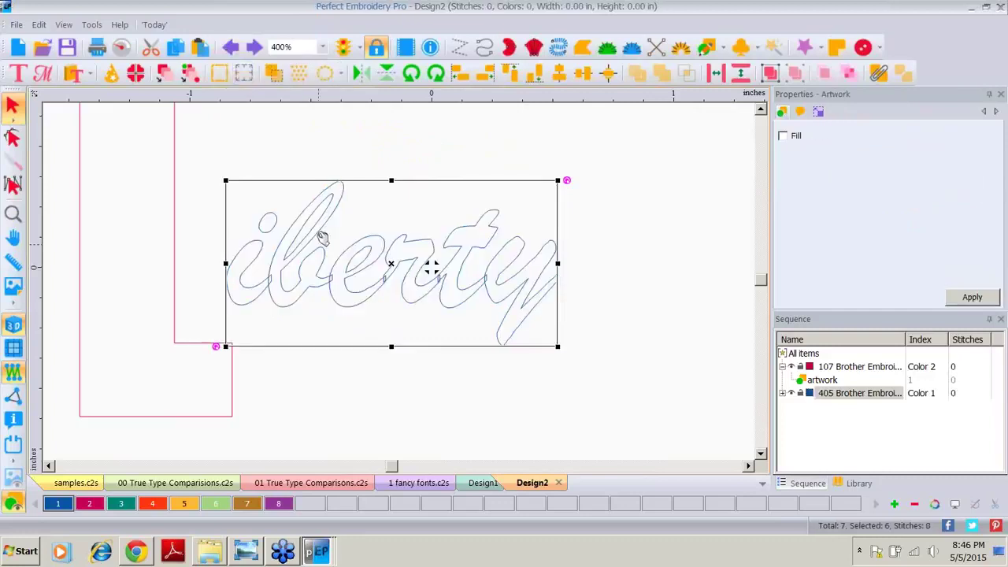
Merge the overlapping iberty letter outlines into one shape, starting with y and t and adding the other letters one by one
click(593, 179)
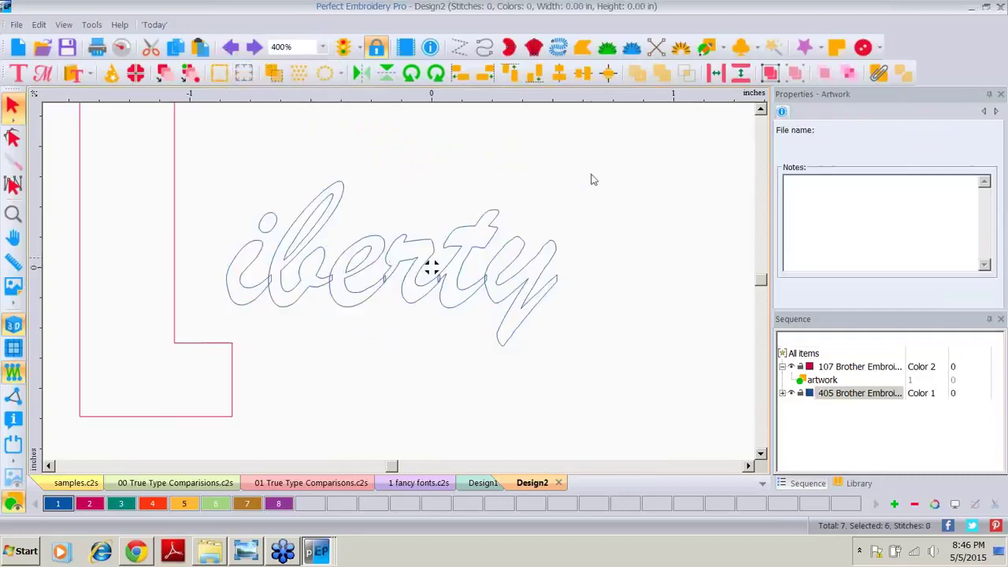
click(555, 253)
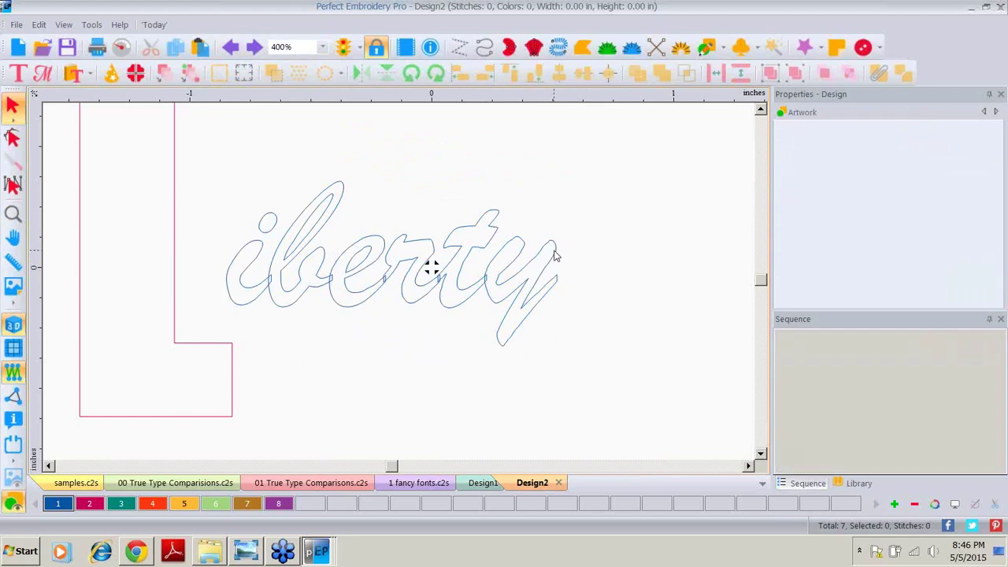
shift+click(482, 223)
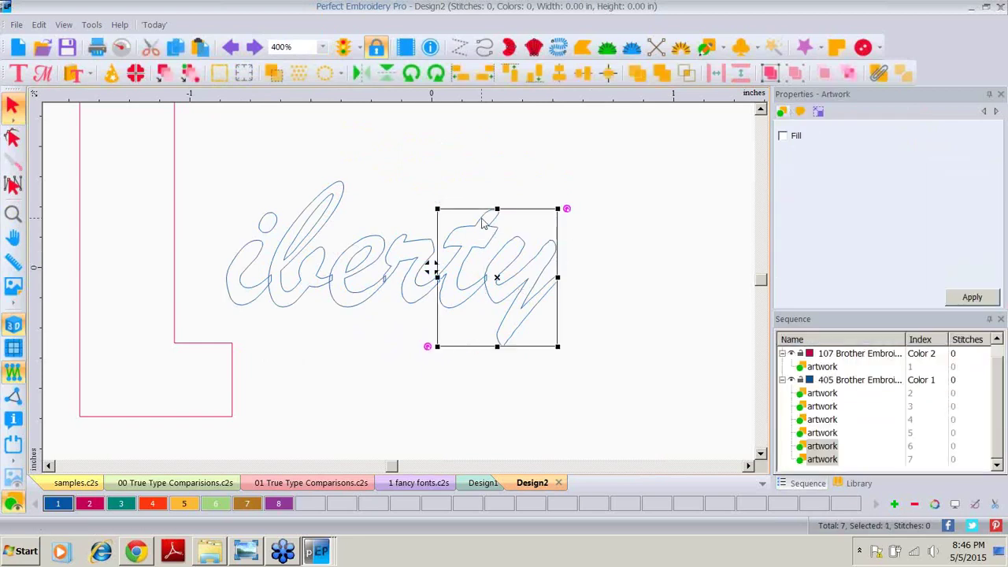
click(664, 76)
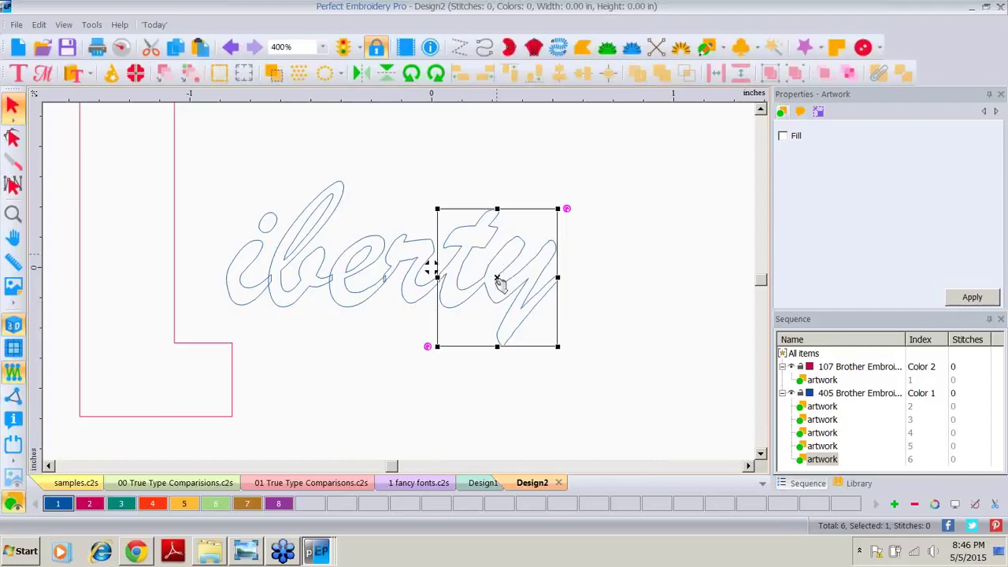
click(411, 245)
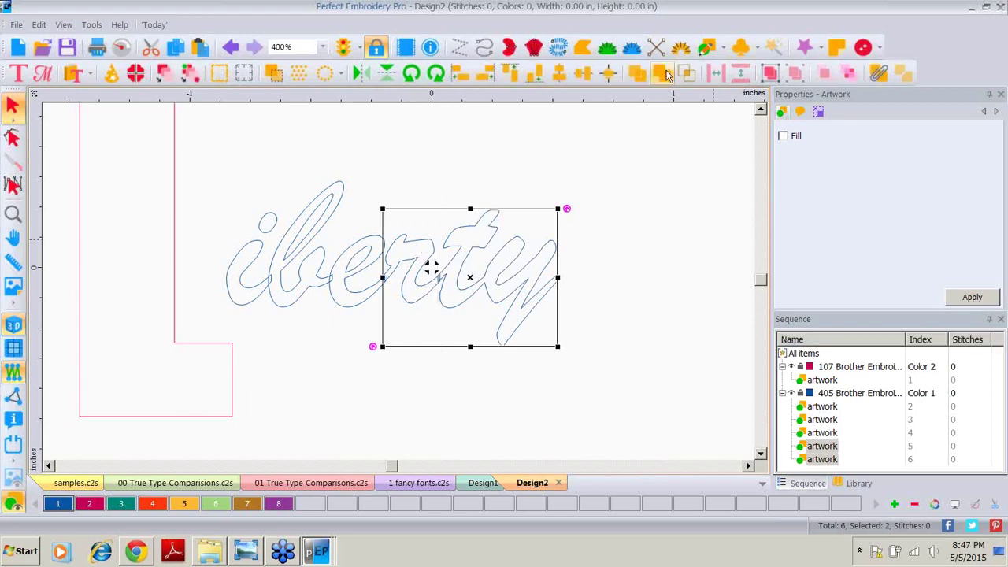
click(668, 75)
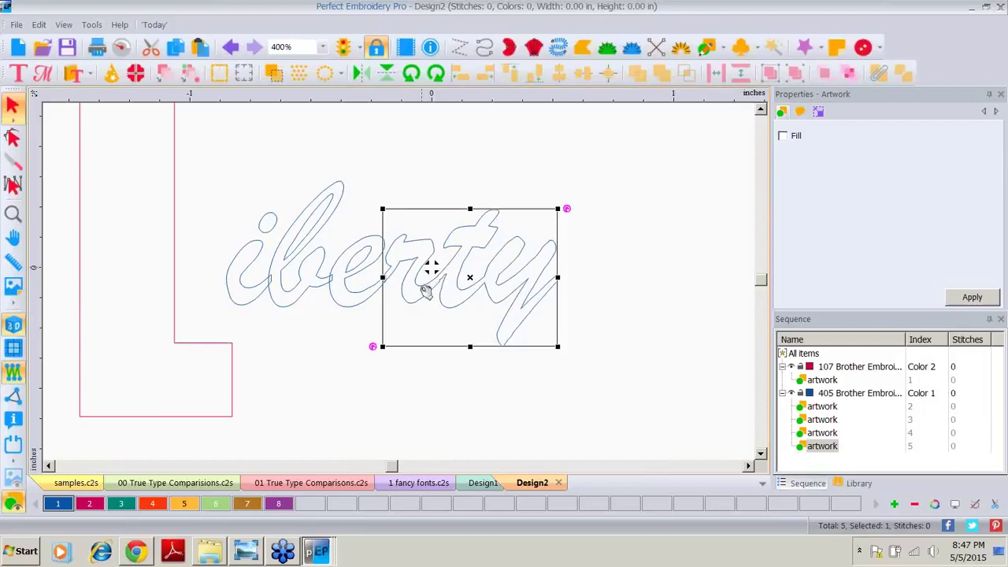
shift+click(350, 310)
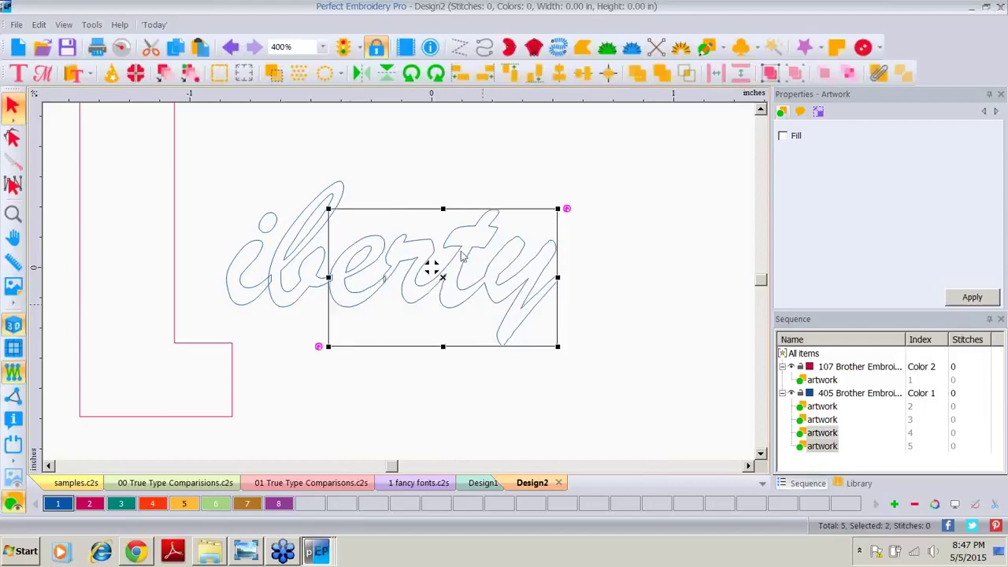
click(664, 79)
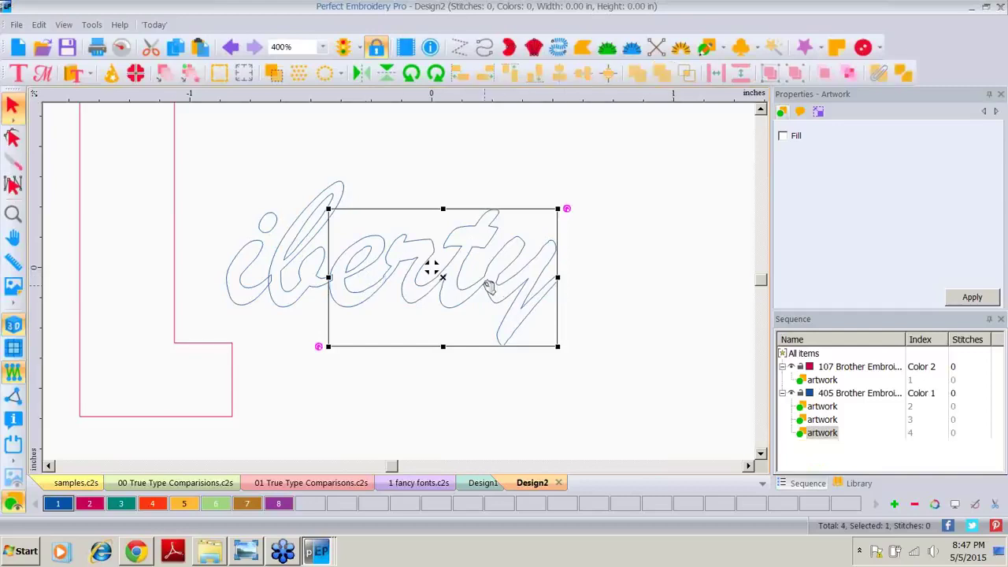
shift+click(293, 309)
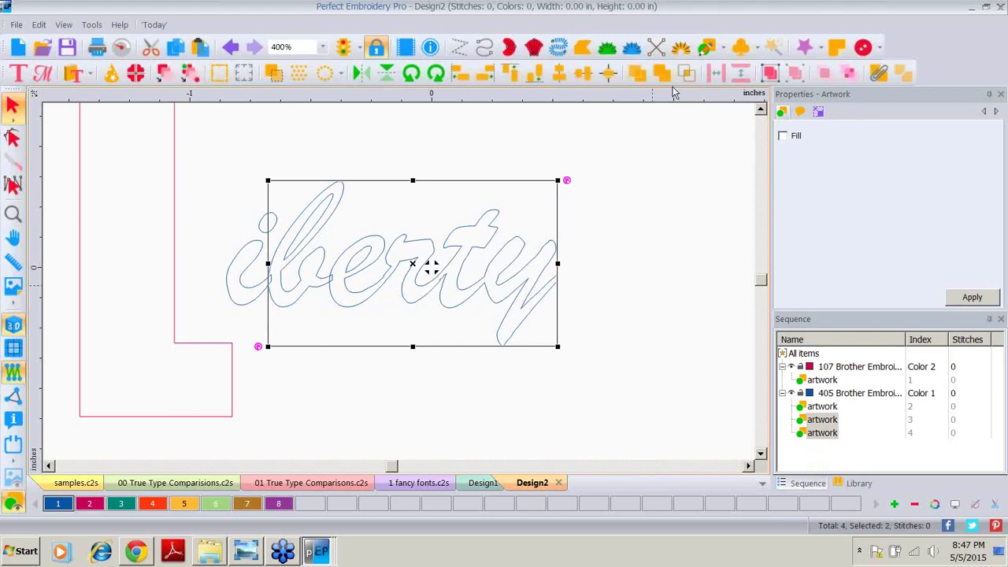
click(663, 73)
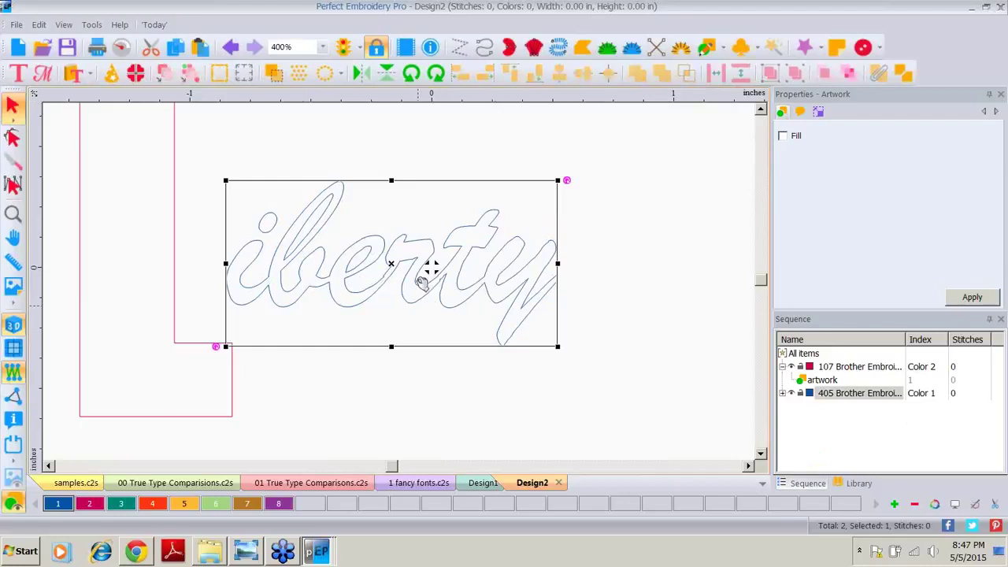
Convert the merged iberty outline to Run stitches and move it down beside the foot of the L
right_click(375, 261)
mouse_move(401, 126)
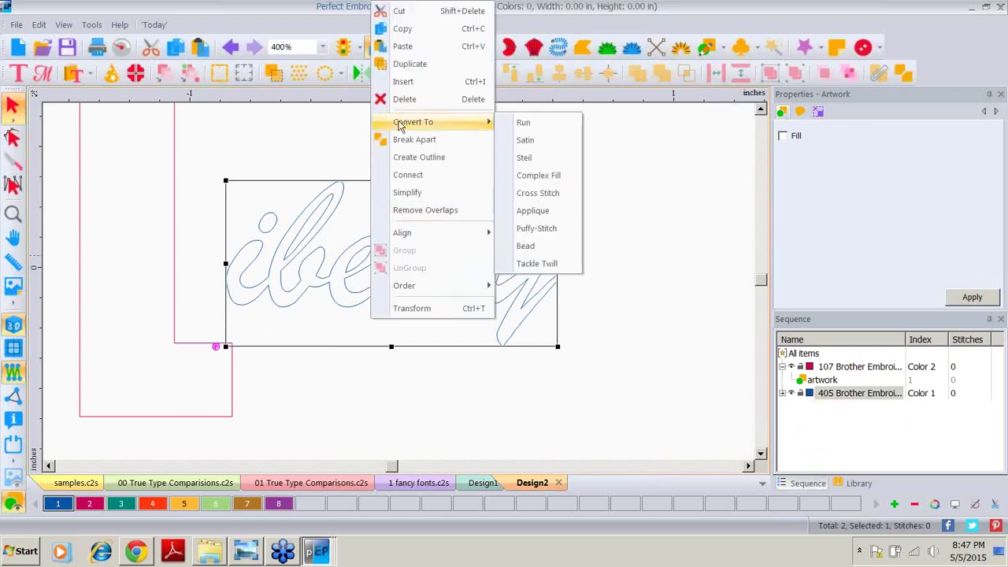
click(523, 123)
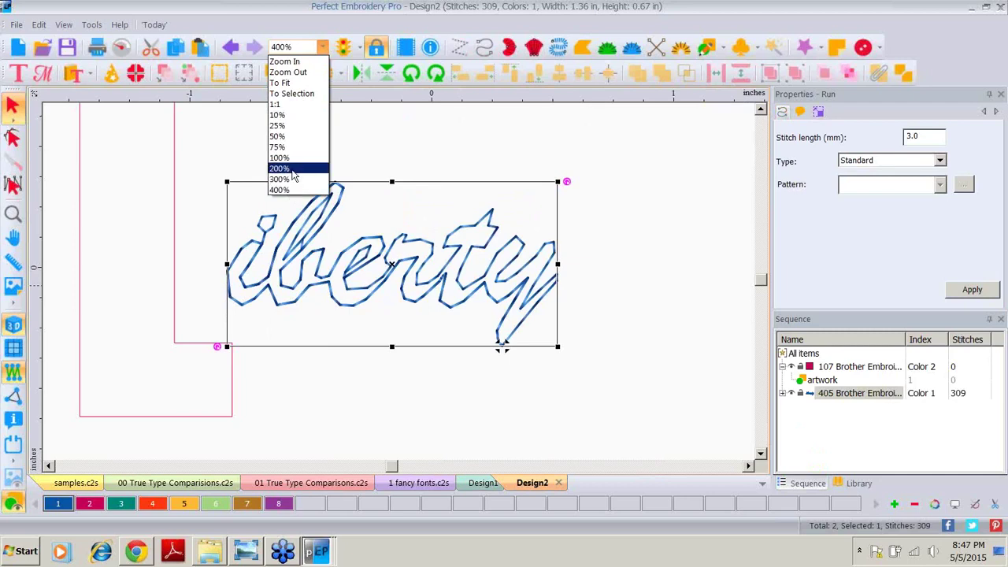
click(293, 169)
drag(355, 284, 372, 335)
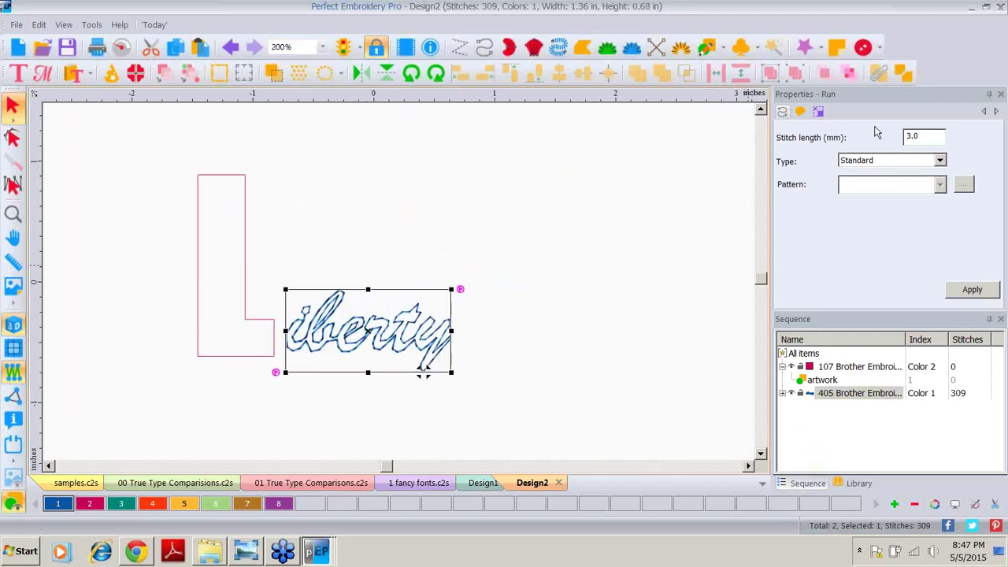
Set the stitch length of the iberty Run stitches to 2 mm
double_click(923, 138)
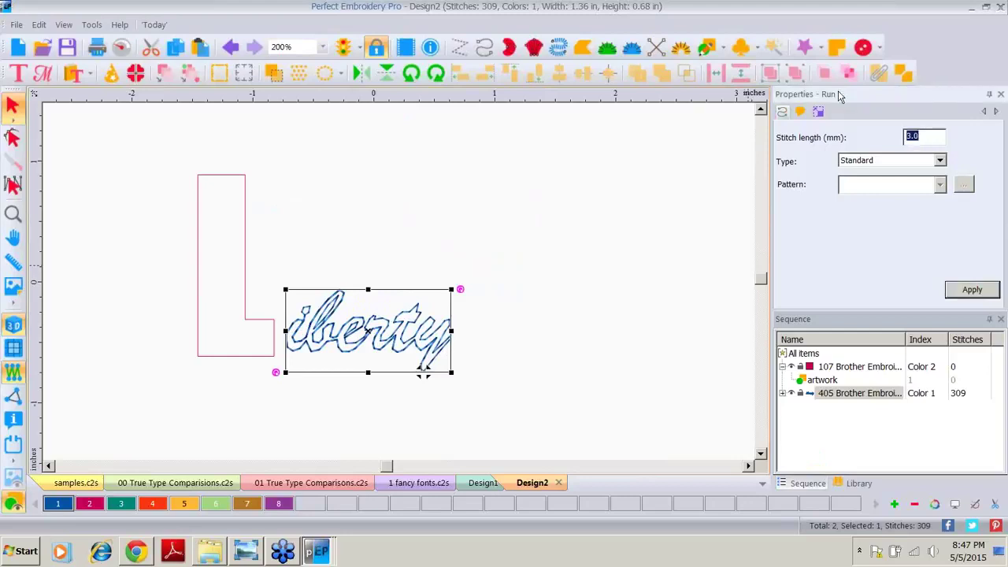
text(2)
click(969, 297)
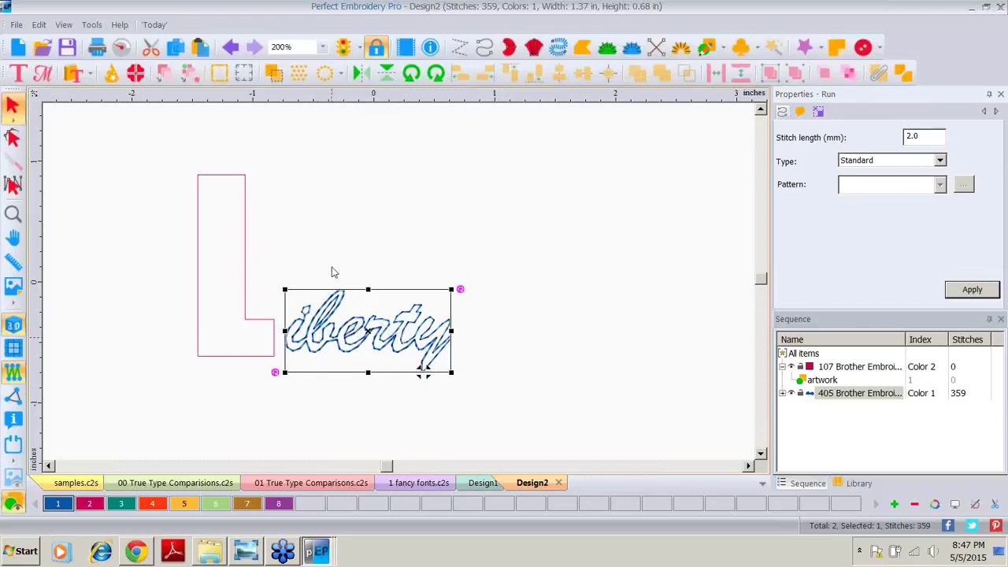
Create a new design and import the TrueType text USA in Arial Black
click(21, 47)
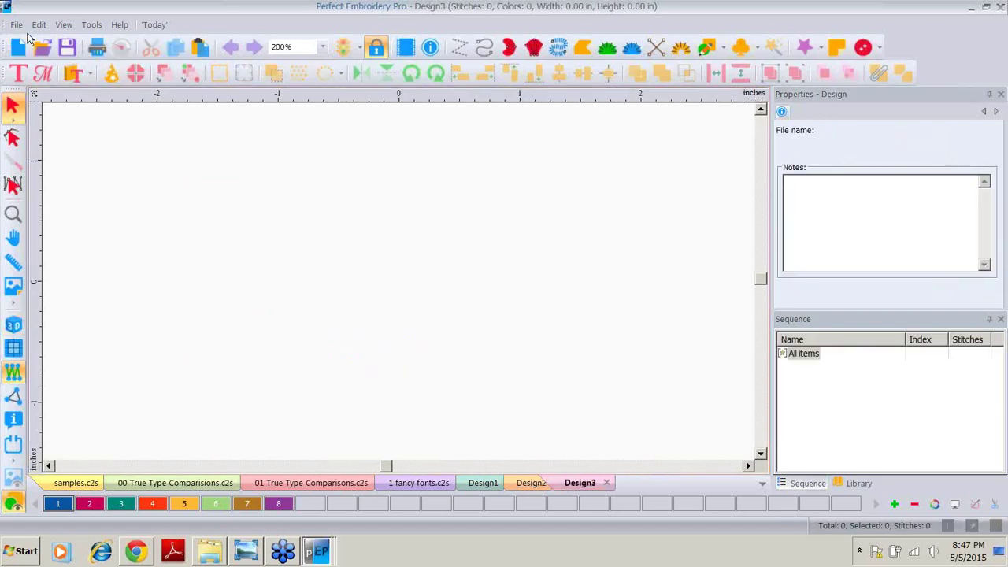
click(17, 25)
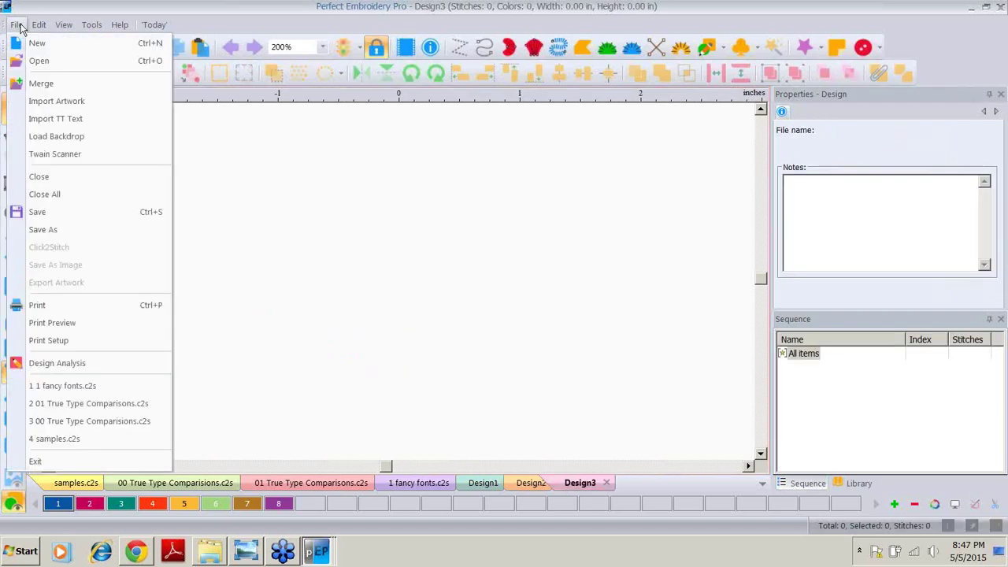
click(36, 118)
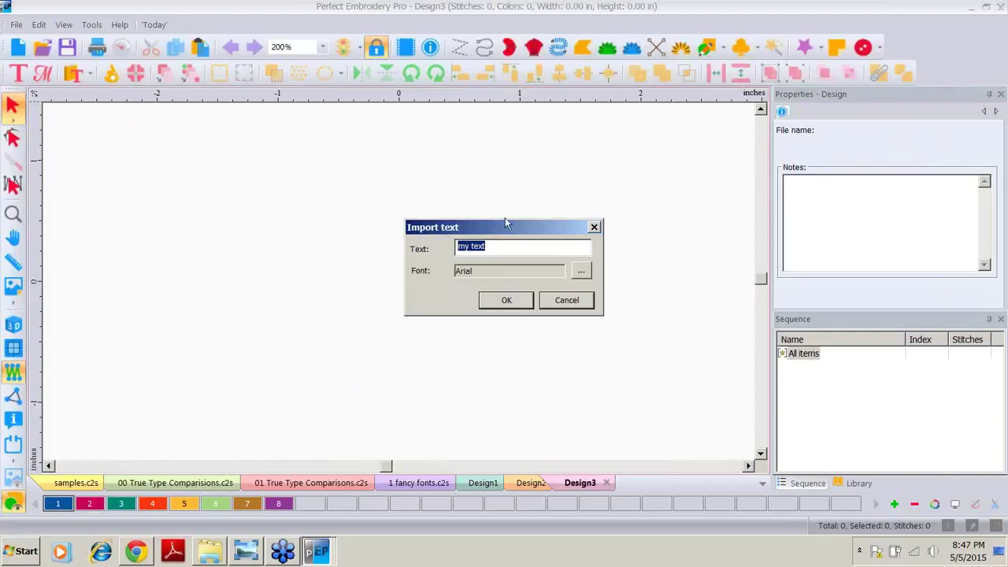
text(uSA)
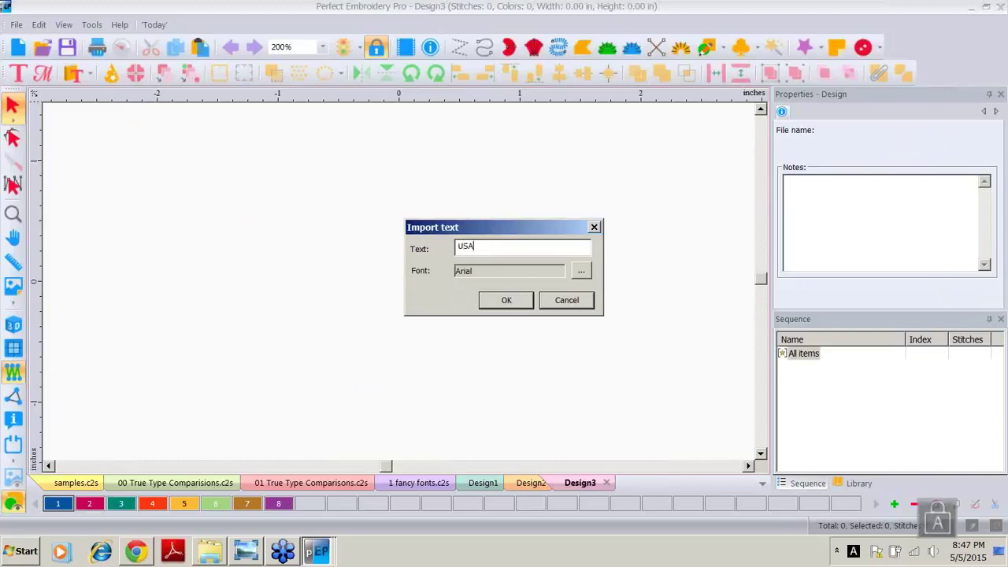
click(579, 271)
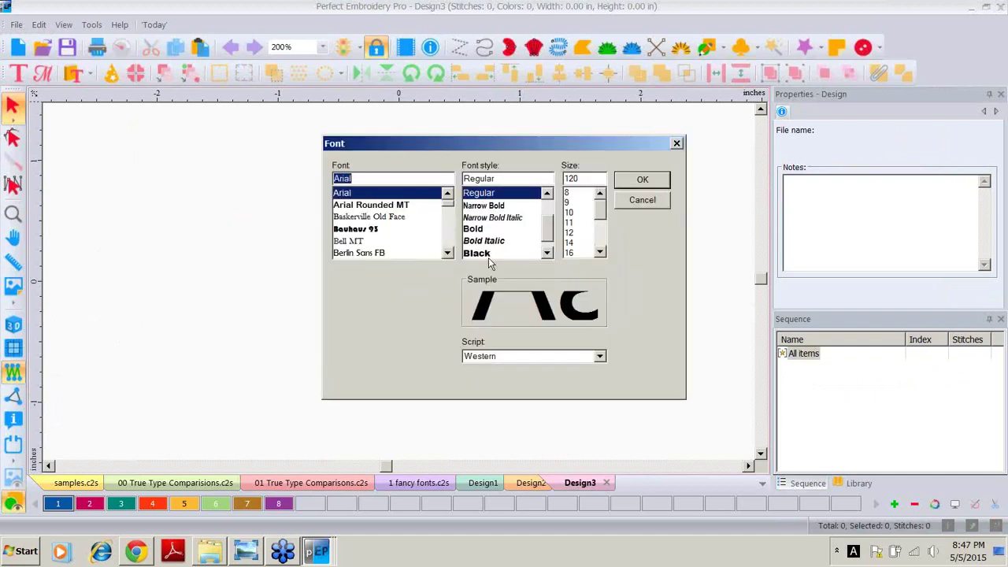
click(482, 254)
click(642, 180)
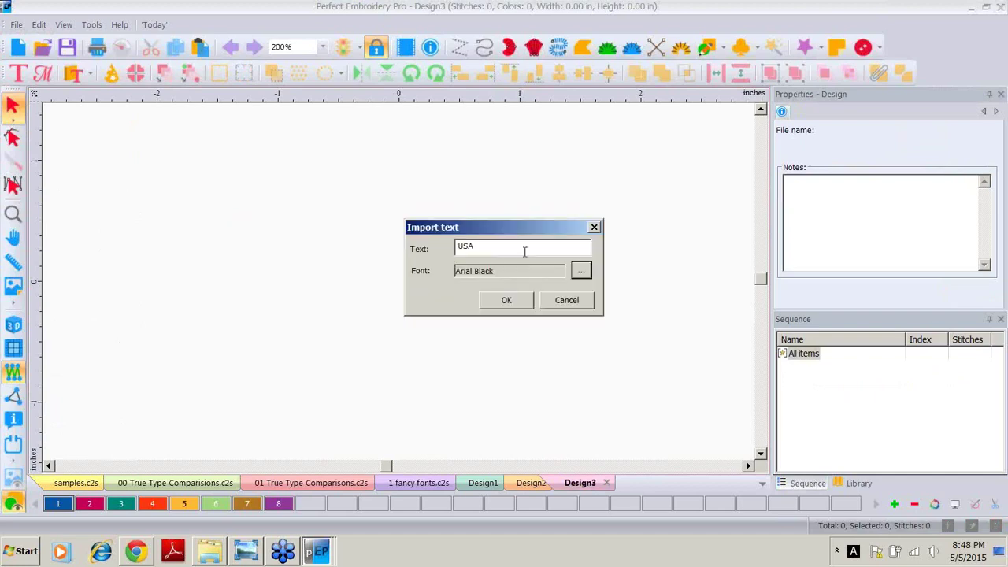
click(503, 300)
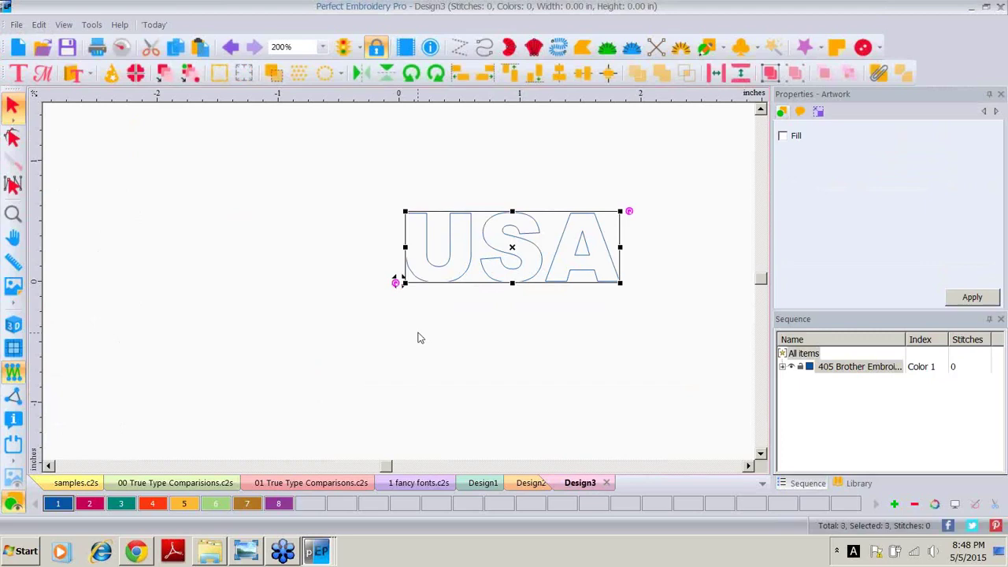
Set the height of the USA outlines to 1.5 inches, keeping the aspect ratio
click(819, 112)
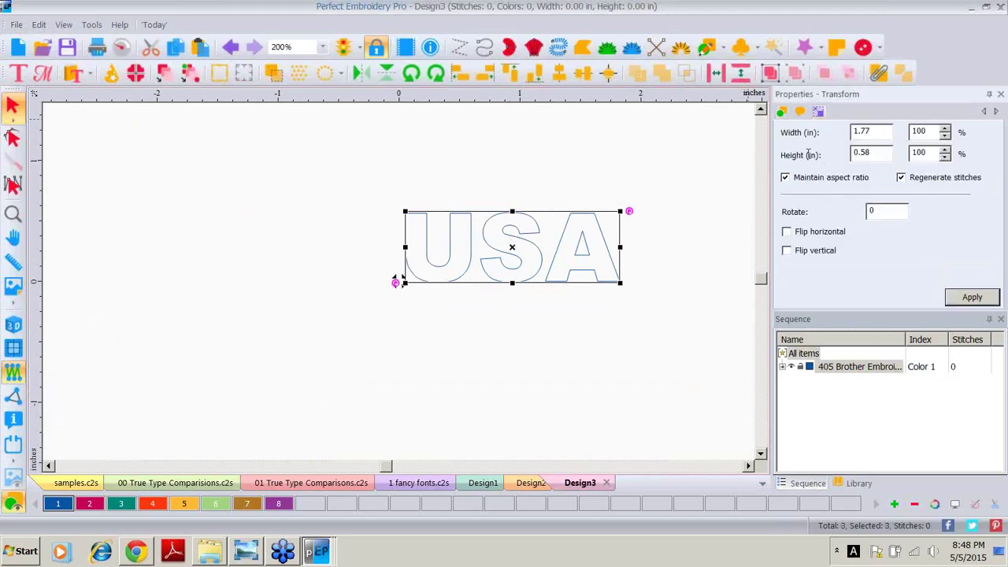
key(BackSpace)
key(BackSpace)
key(BackSpace)
key(BackSpace)
text(1.5)
click(973, 299)
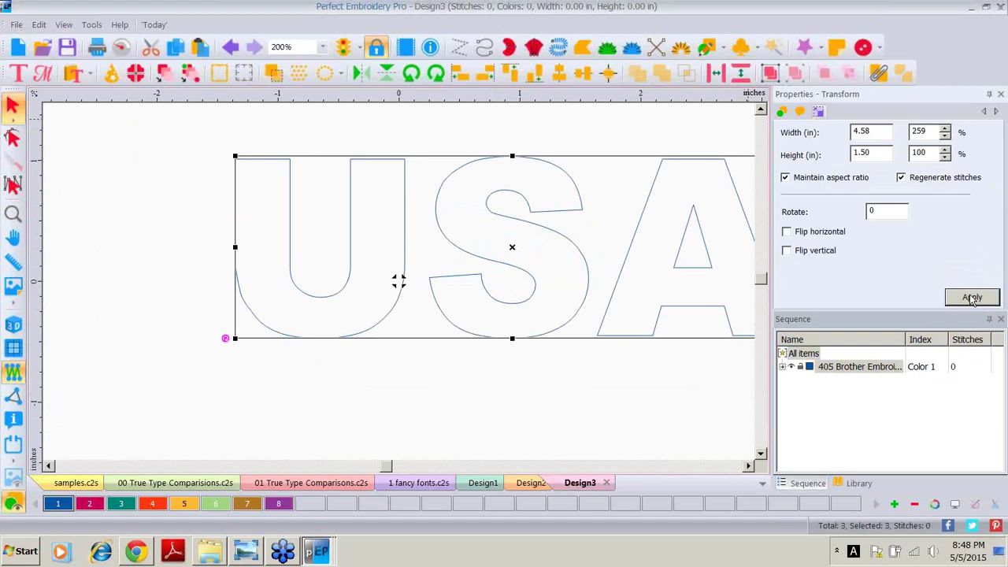
click(748, 466)
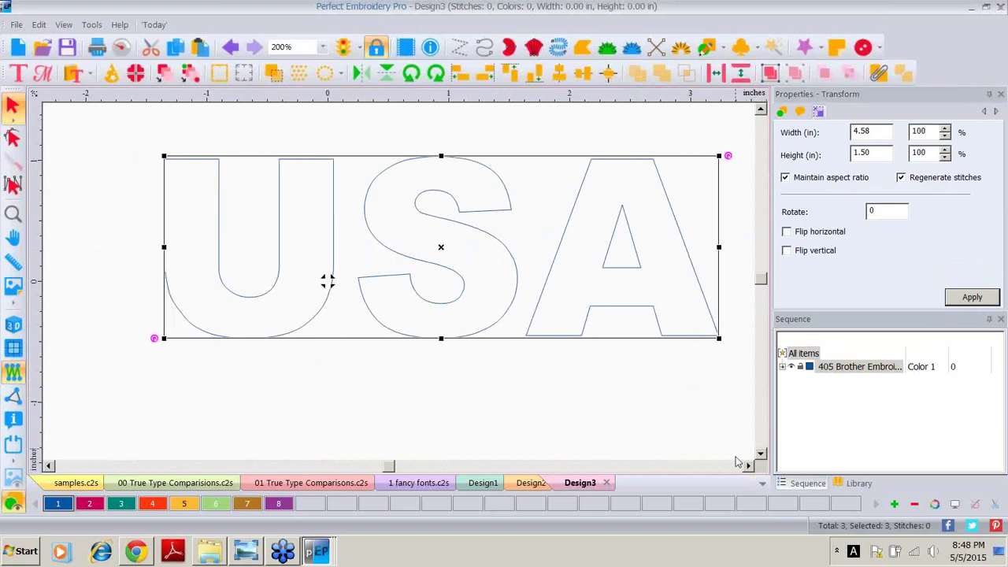
click(737, 460)
click(761, 456)
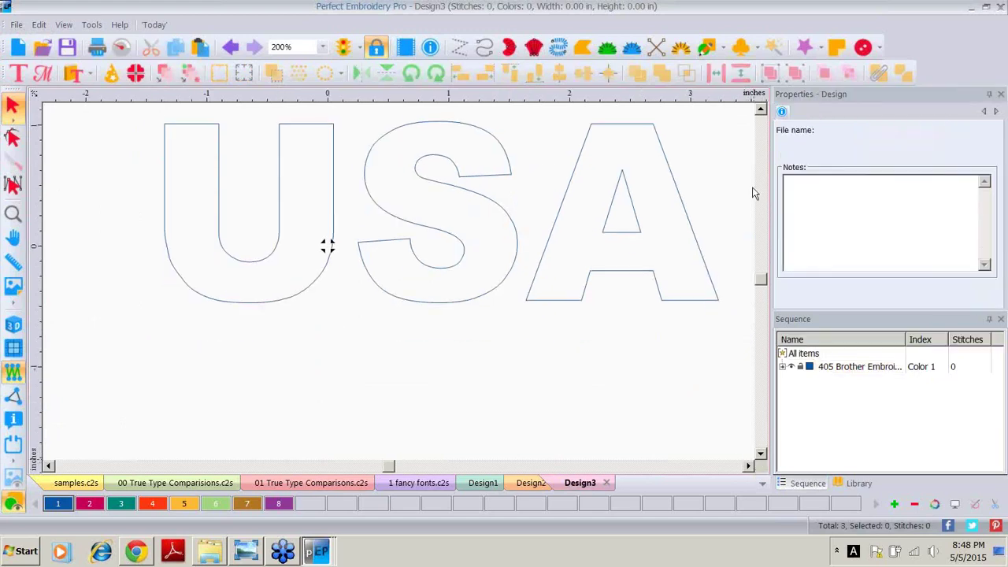
click(761, 110)
click(762, 110)
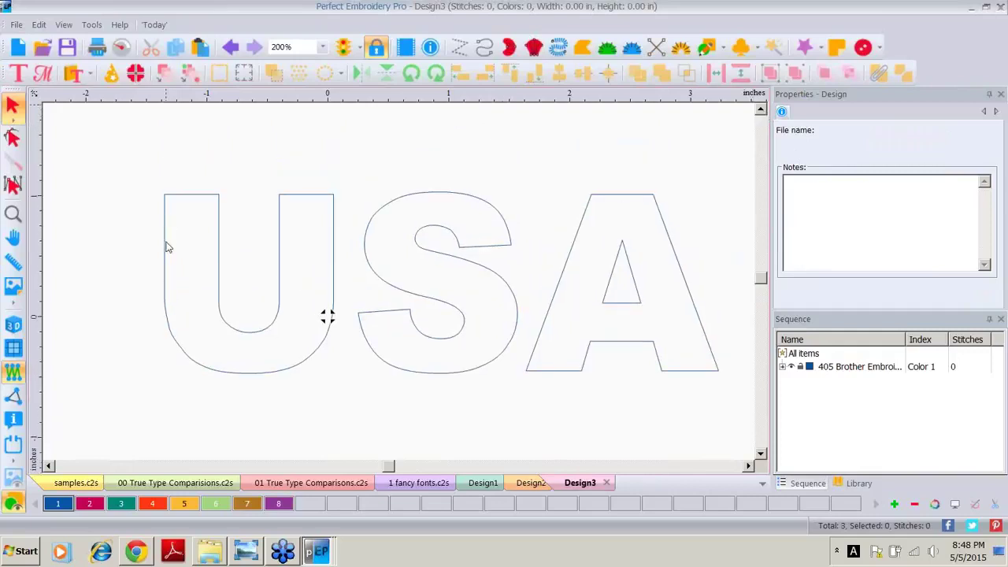
Add a star shape, convert it to Artwork and recolour it with thread colour 2
click(92, 73)
click(112, 115)
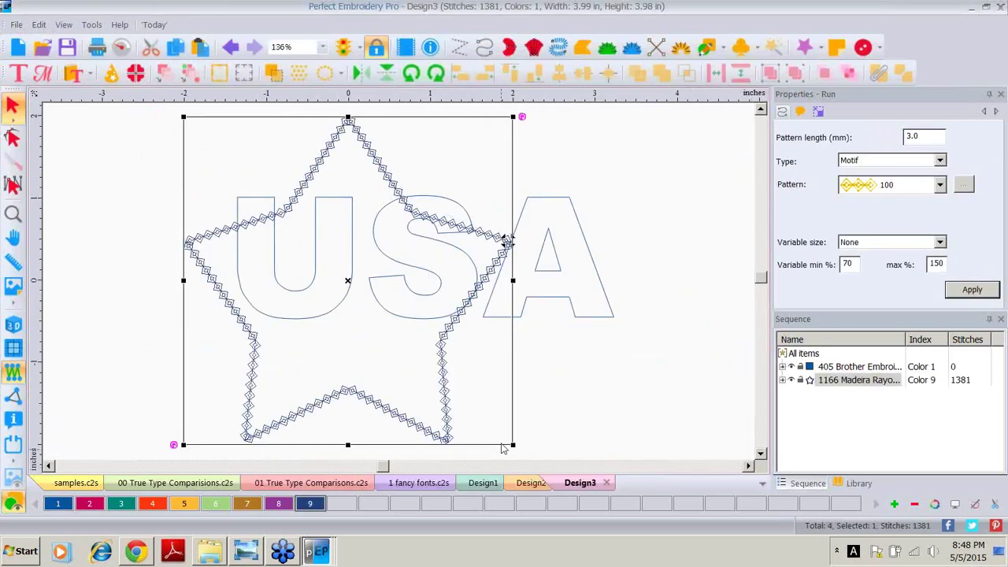
right_click(444, 336)
mouse_move(512, 152)
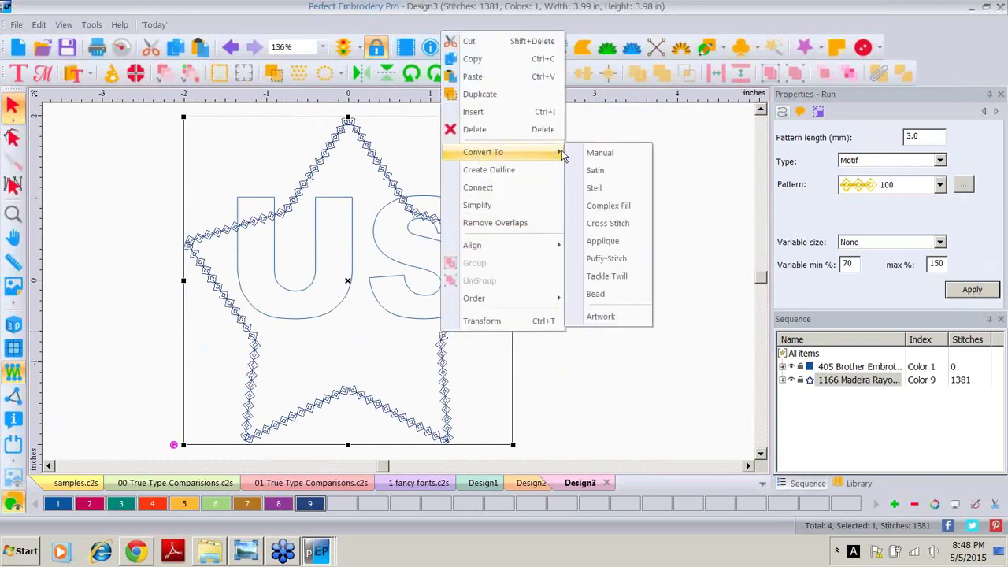
click(599, 318)
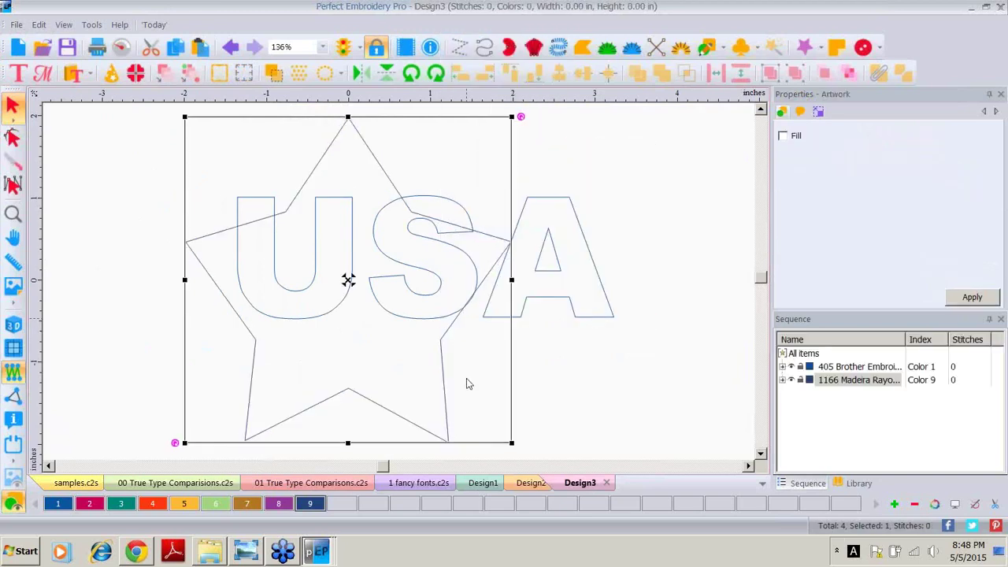
click(89, 504)
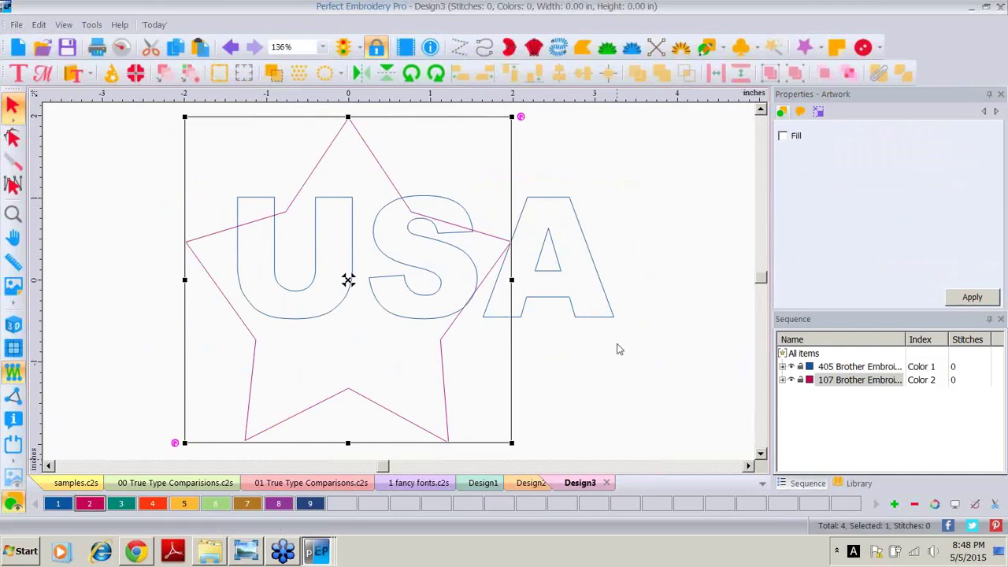
Set the star's height to 0.5 inches, keeping the aspect ratio, and place it atop the U's left stem
click(819, 111)
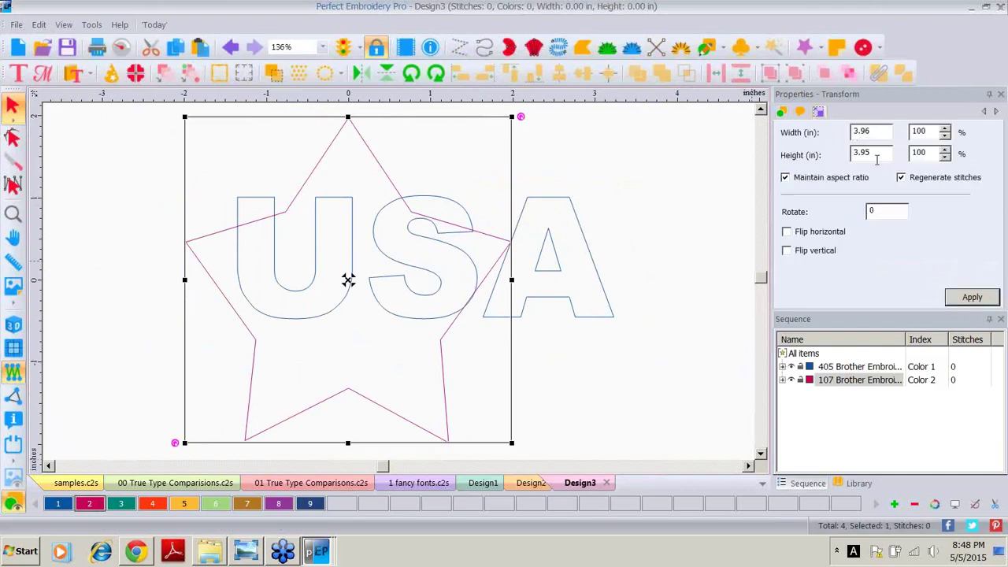
double_click(875, 155)
text(.5)
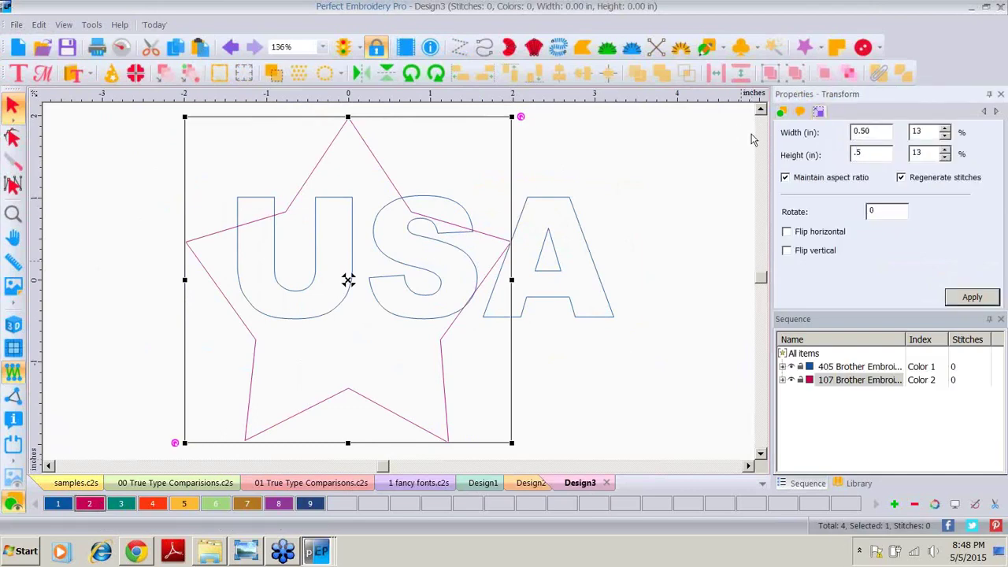
click(987, 297)
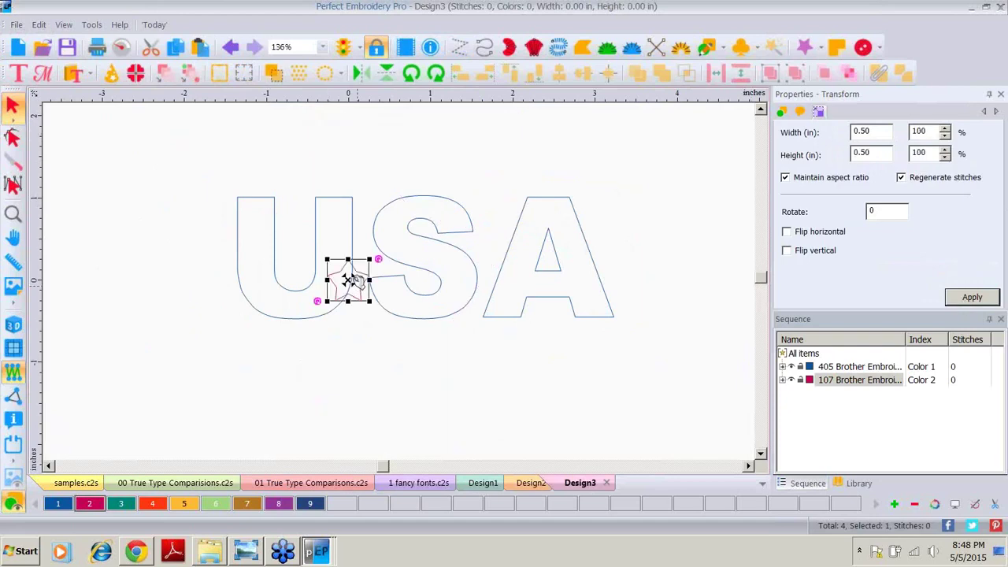
drag(358, 277, 268, 177)
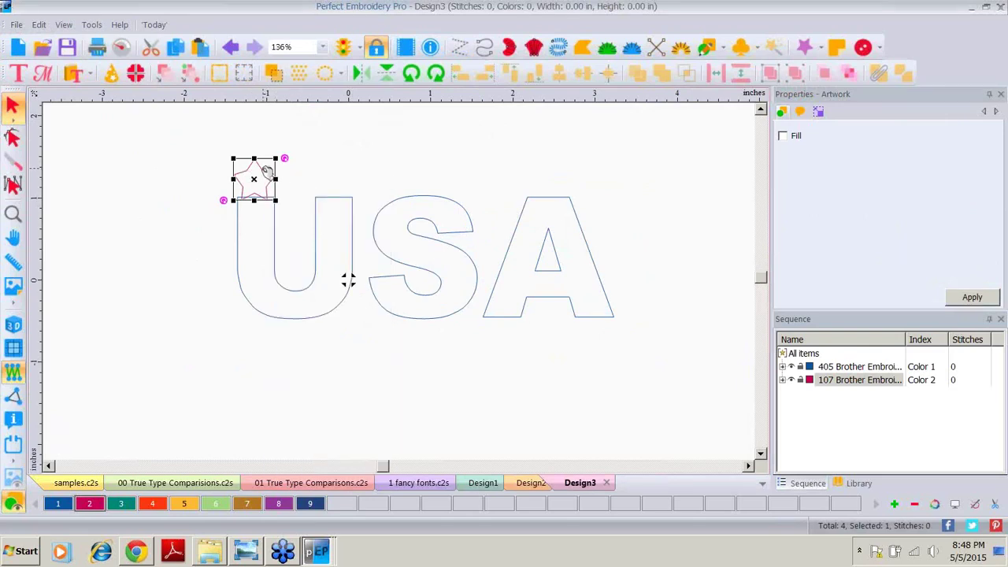
Place duplicates of the star on the U's right stem, the top of the S and, reduced in size, the top of the A
right_click(265, 172)
click(302, 231)
drag(270, 175, 347, 175)
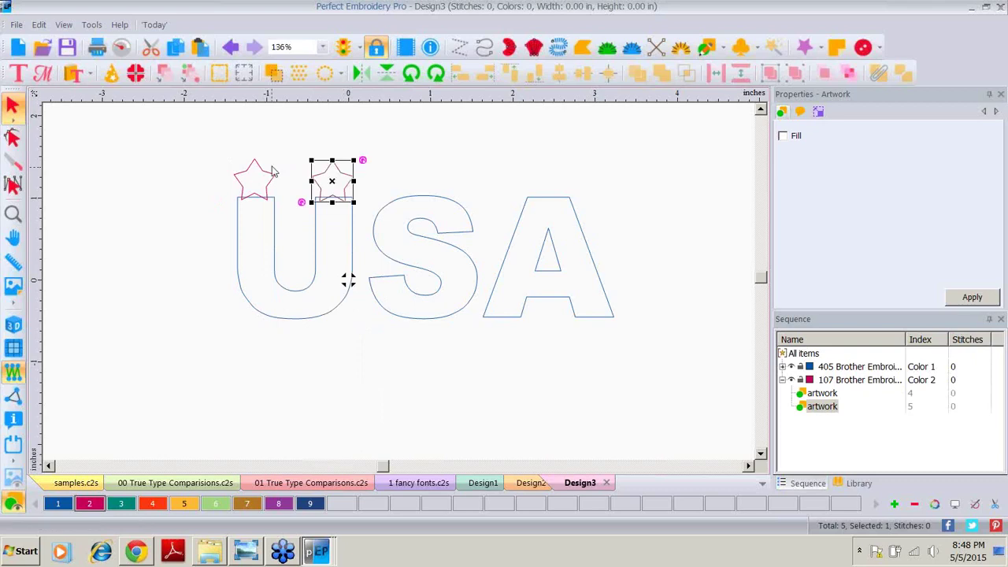
right_click(272, 172)
click(309, 230)
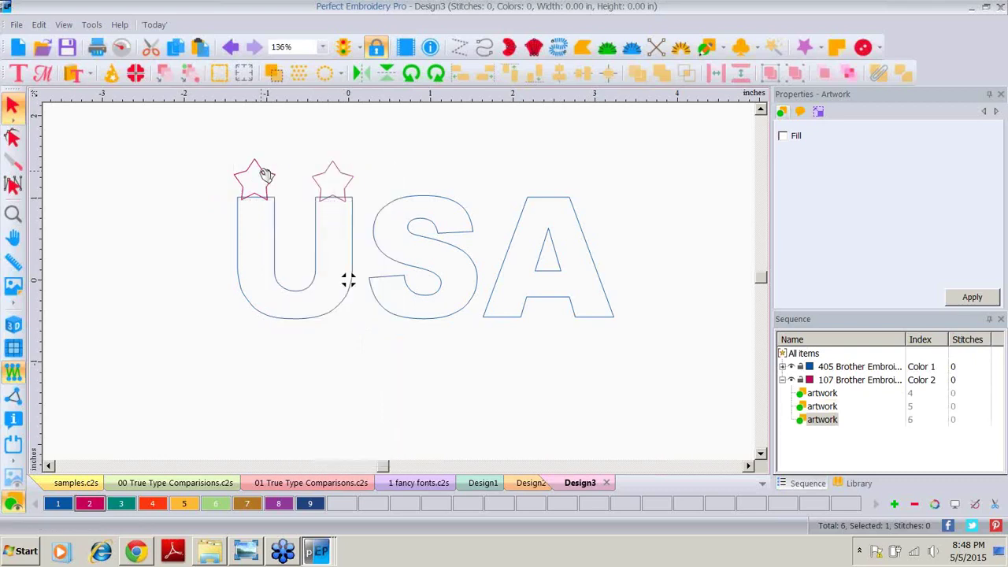
drag(263, 171, 431, 193)
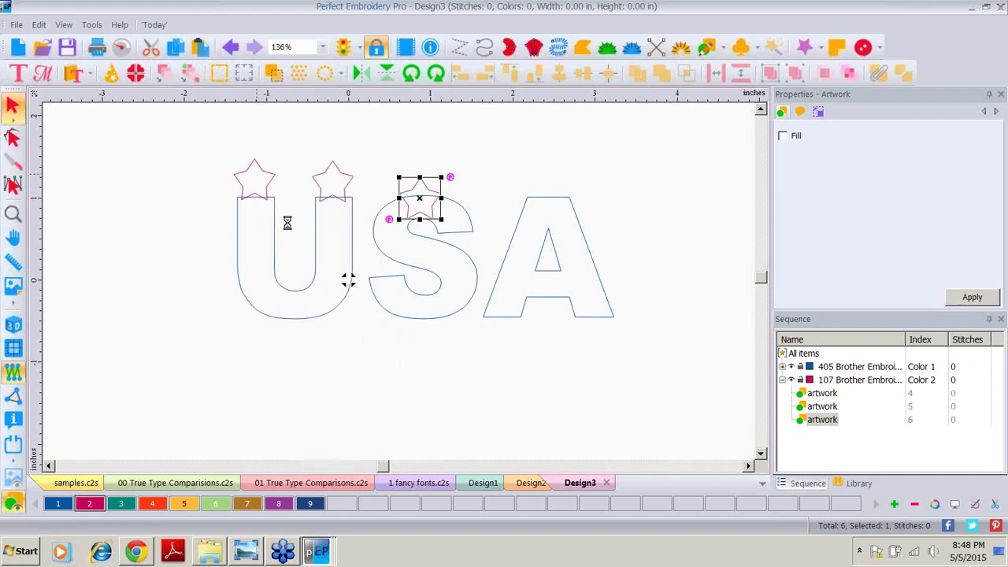
click(264, 173)
drag(264, 174, 560, 218)
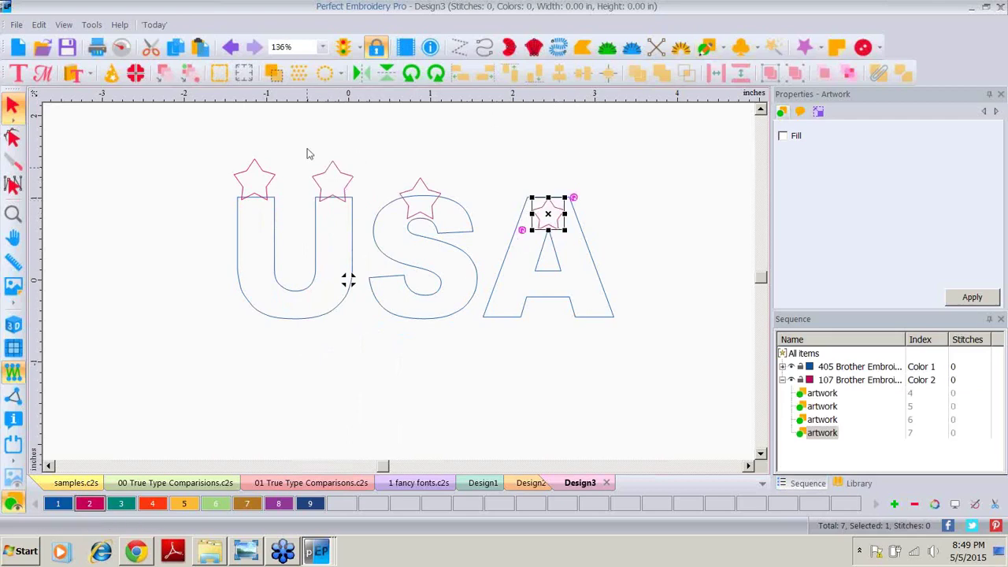
Merge the star on the U's right stem with the U outline into one shape
click(322, 190)
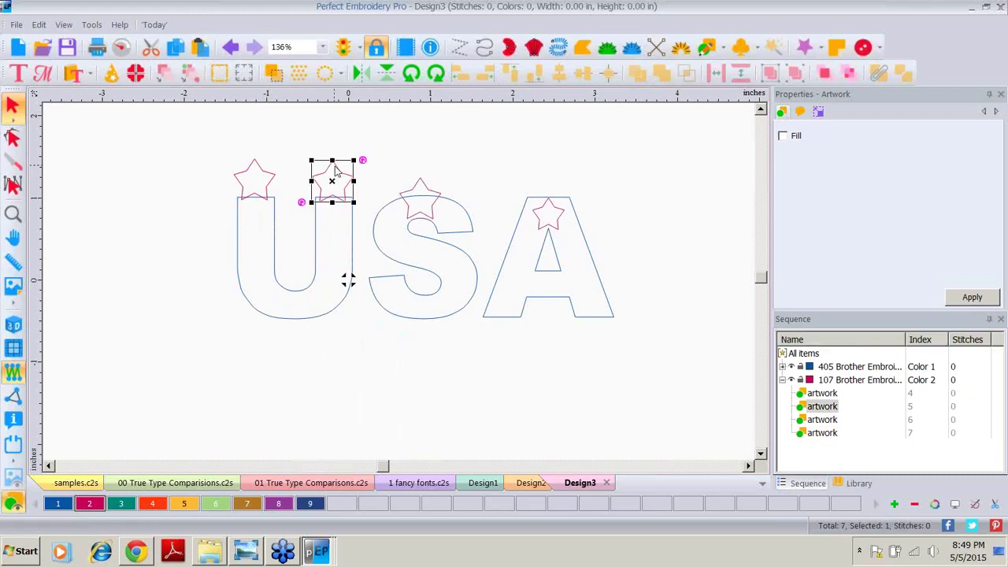
shift+click(313, 323)
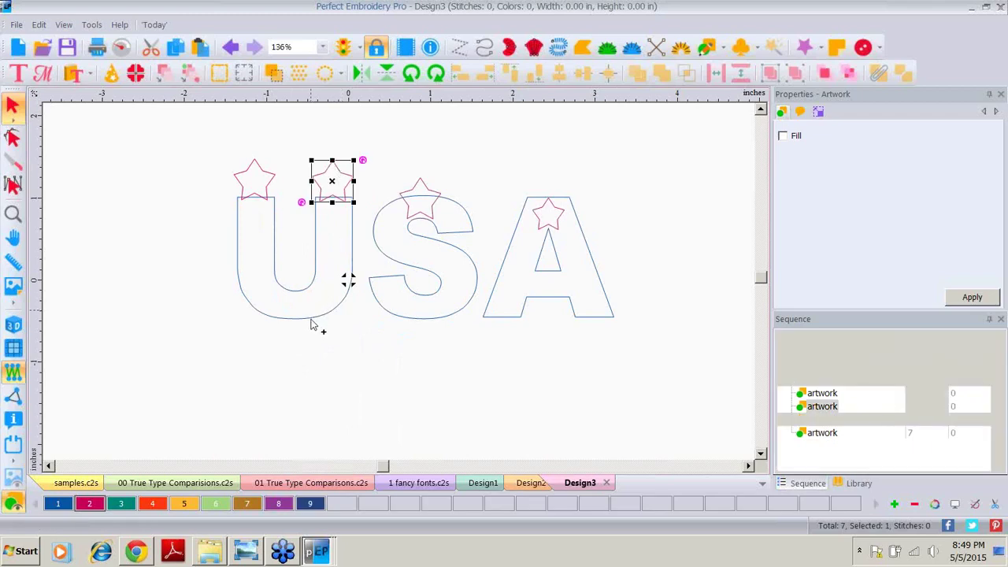
click(200, 267)
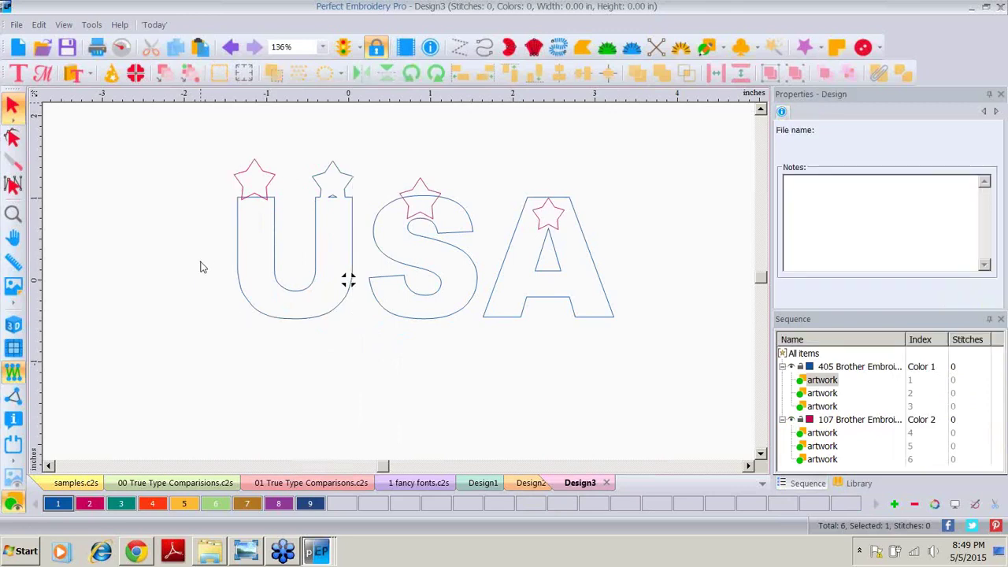
Merge the star on the U's left stem into the U outline
click(281, 289)
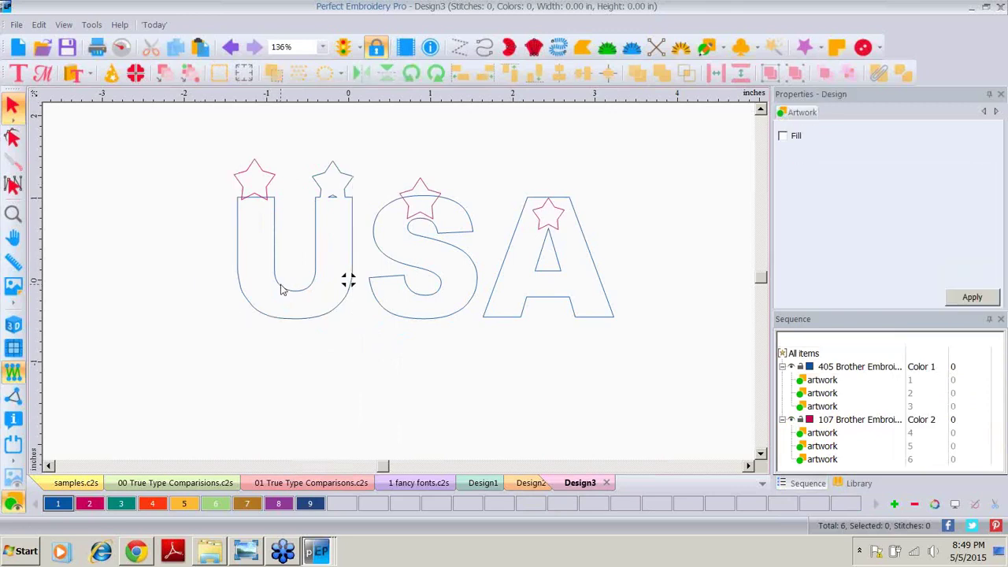
click(227, 161)
click(272, 175)
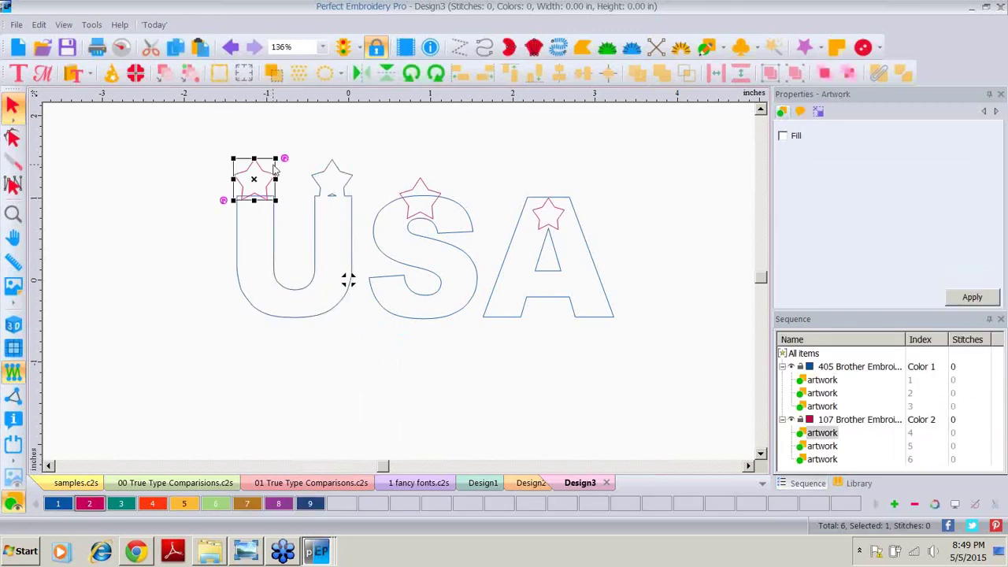
shift+click(273, 258)
click(638, 72)
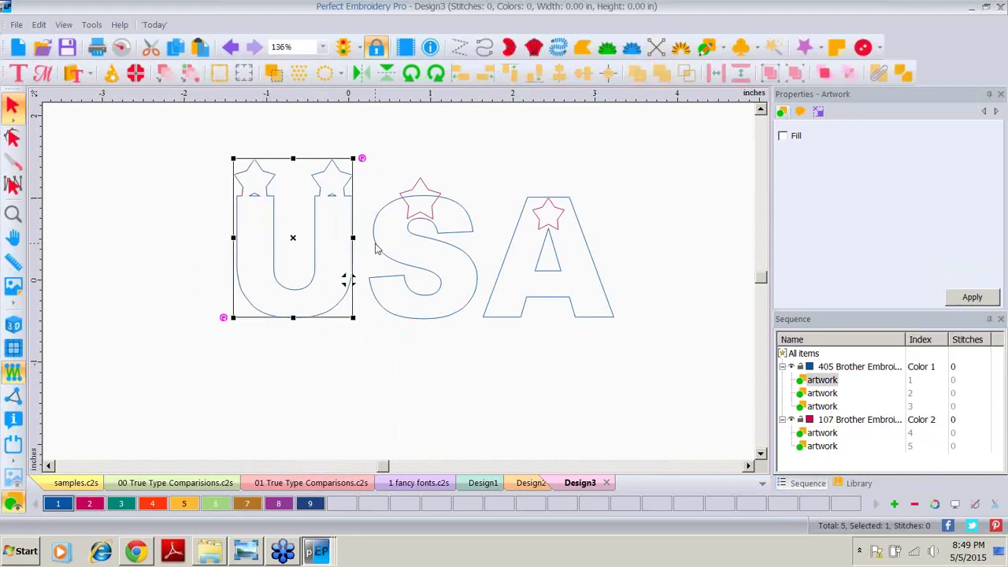
Cut the star's overlapping area out of the S outline, then check the cutout beneath the star and restore the star's position
drag(364, 127, 498, 349)
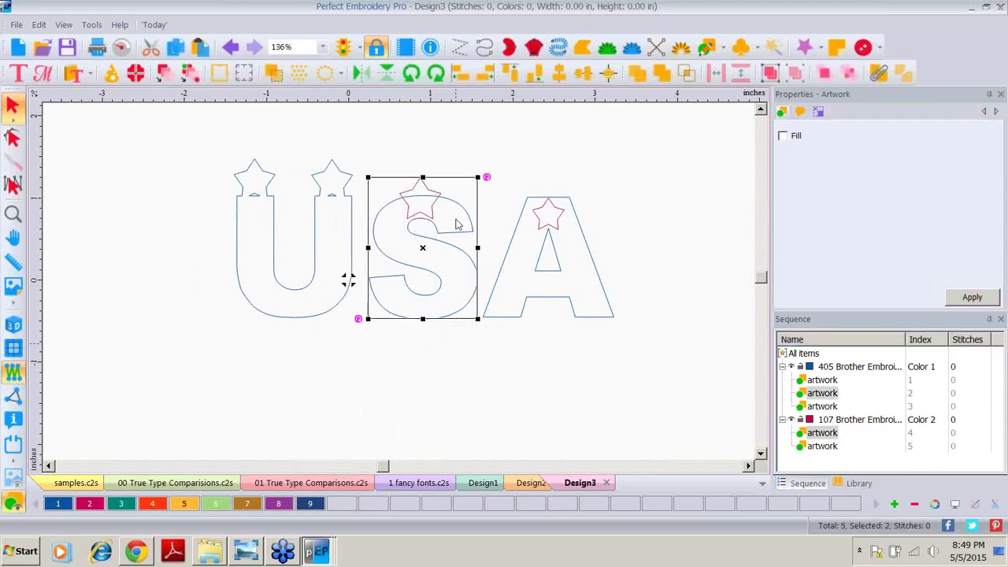
click(636, 74)
click(444, 164)
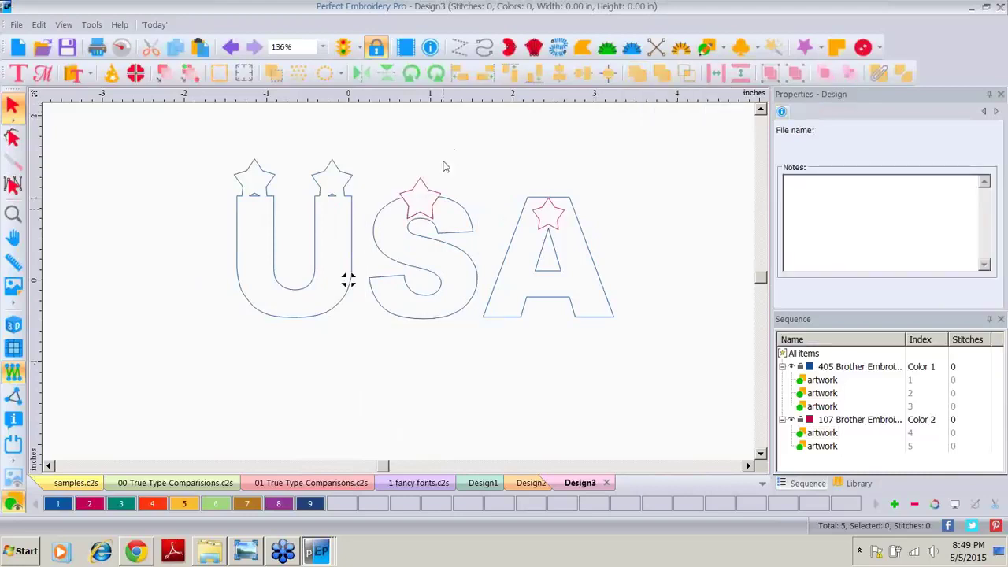
click(424, 187)
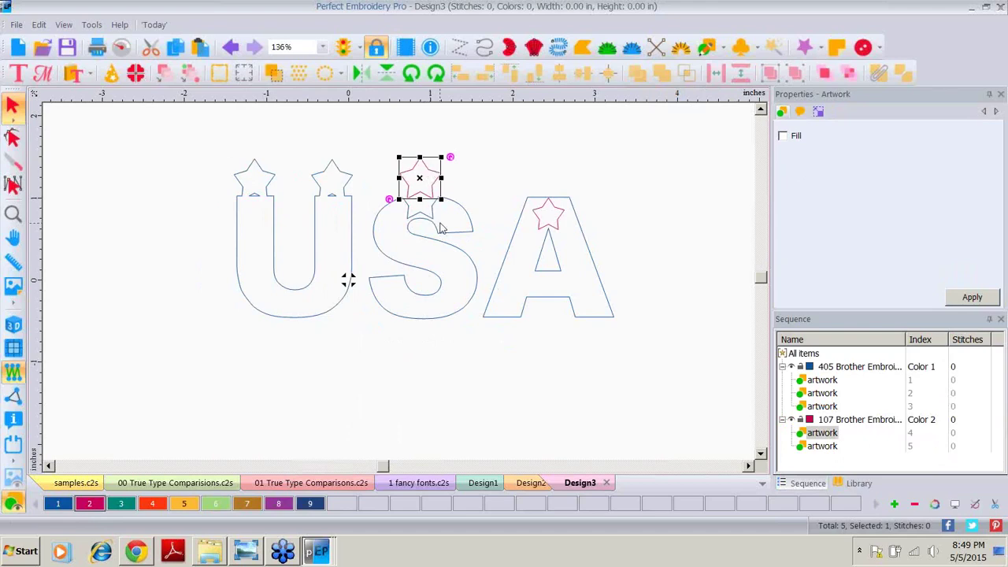
click(234, 52)
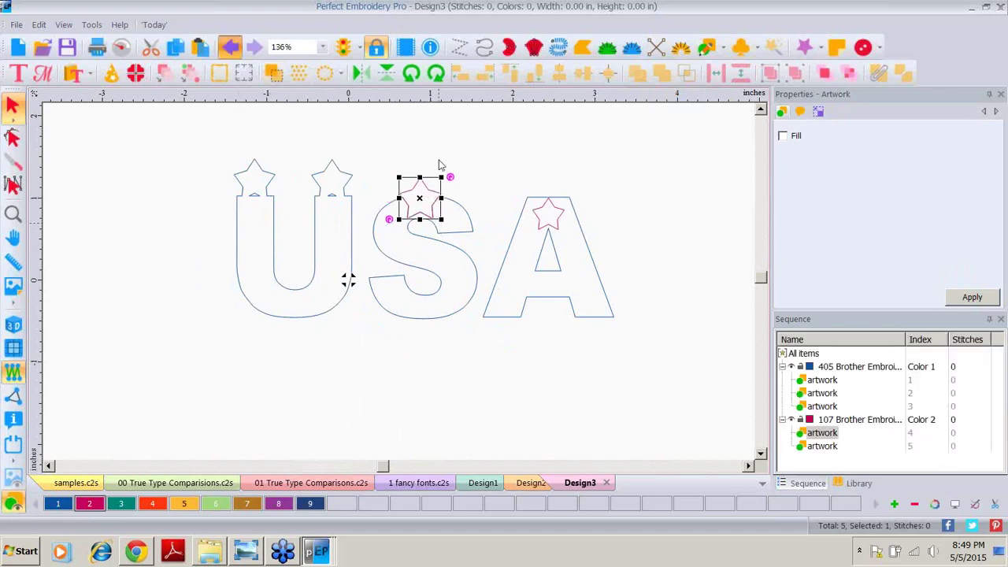
Combine the A outline and the small star inside it into one artwork object
click(475, 213)
drag(475, 213, 640, 346)
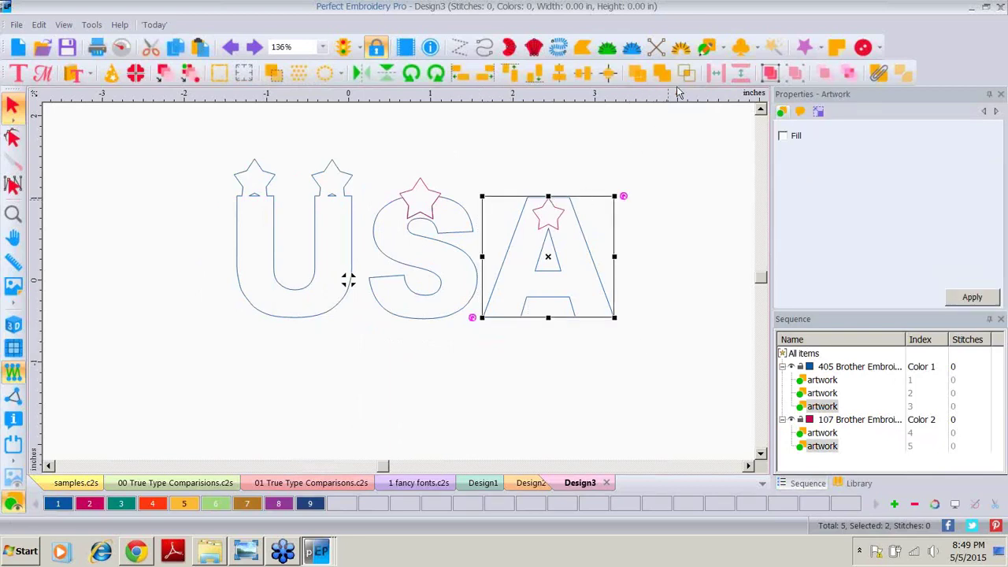
click(880, 74)
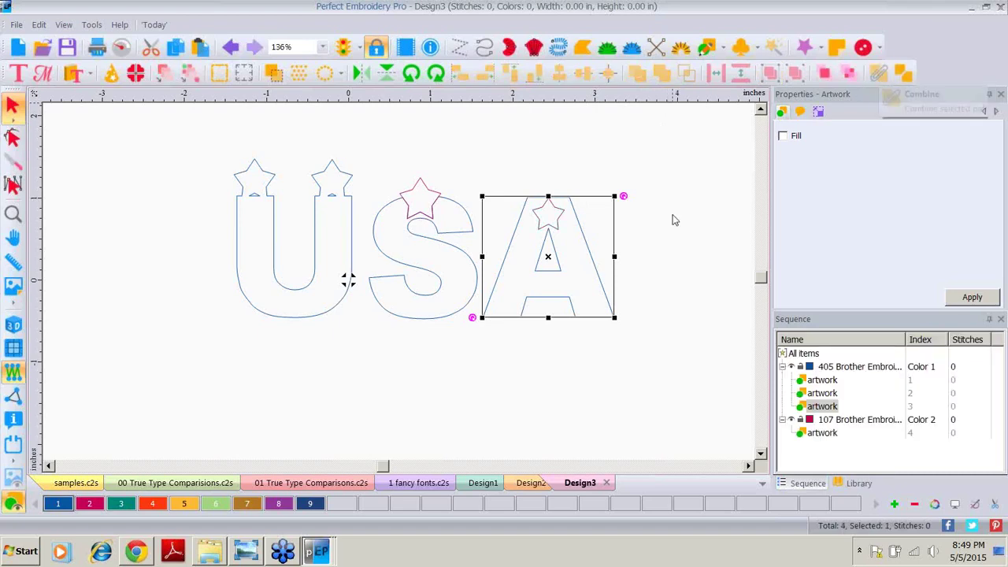
click(591, 307)
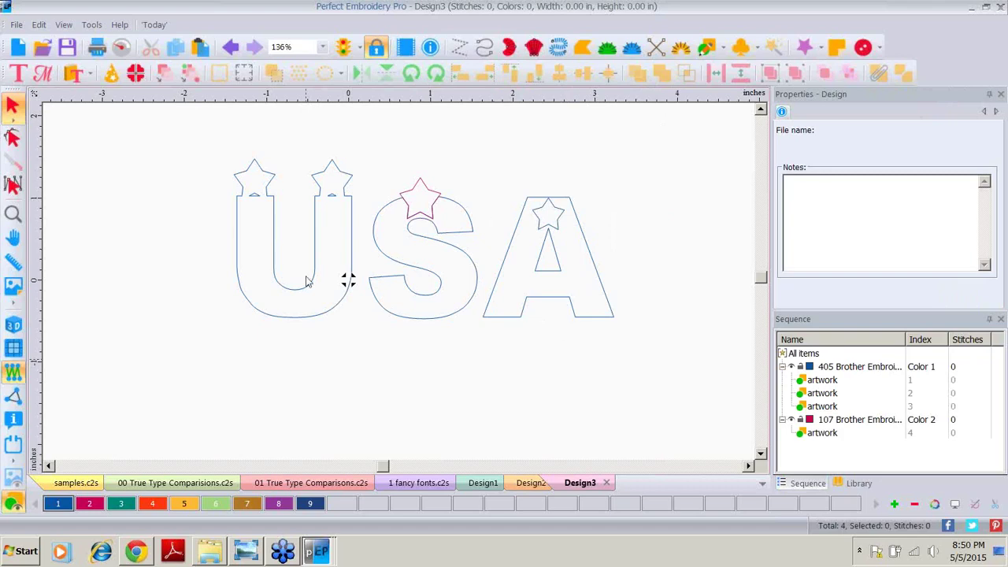
Convert all the USA artwork to Complex Fill stitches and show the design in 3D
drag(166, 132, 666, 349)
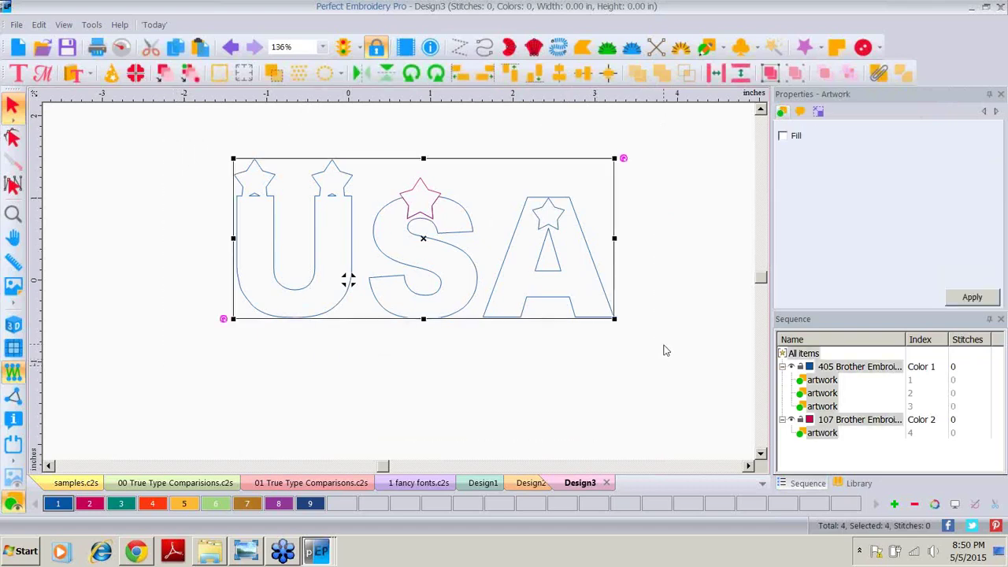
right_click(443, 227)
mouse_move(520, 123)
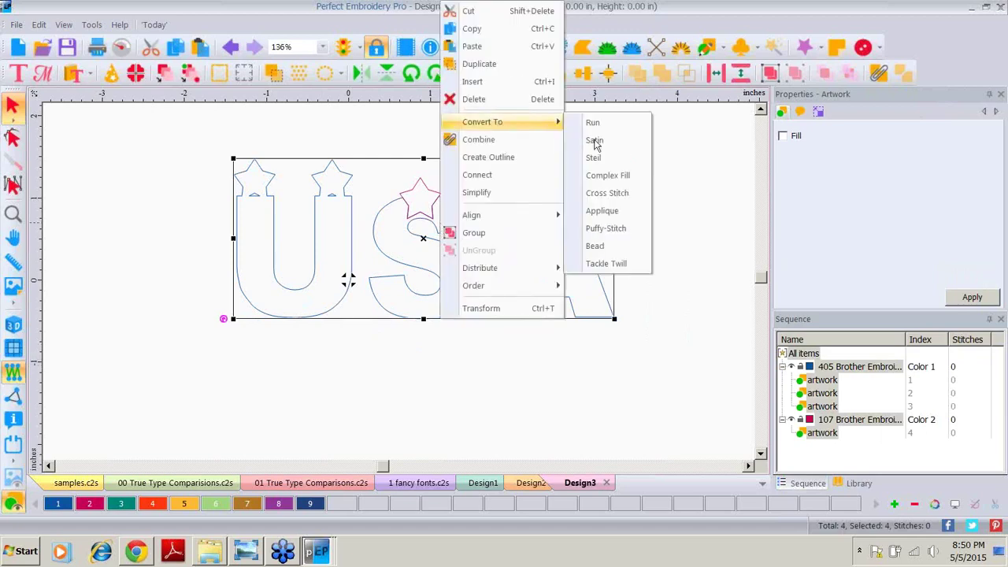
click(604, 177)
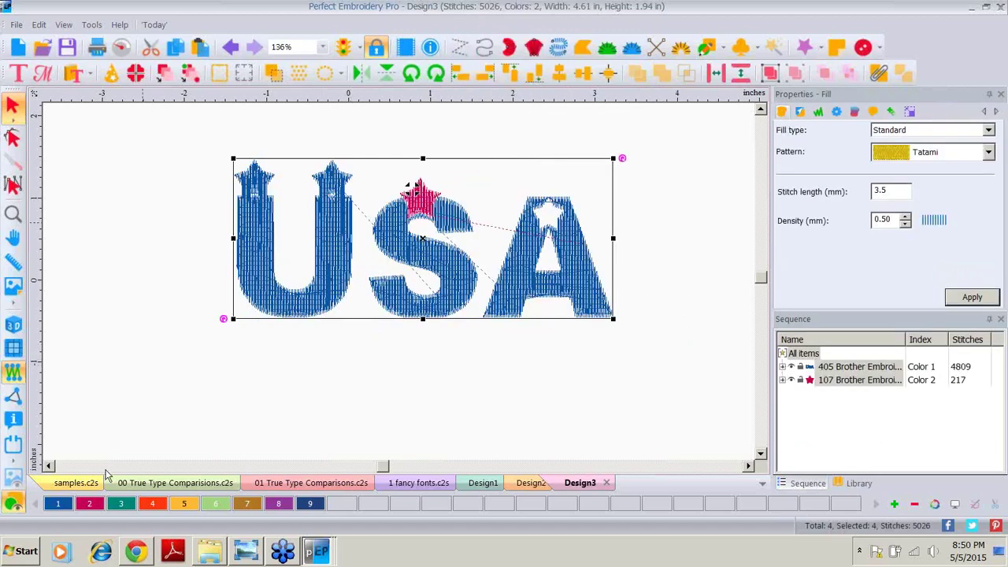
click(15, 328)
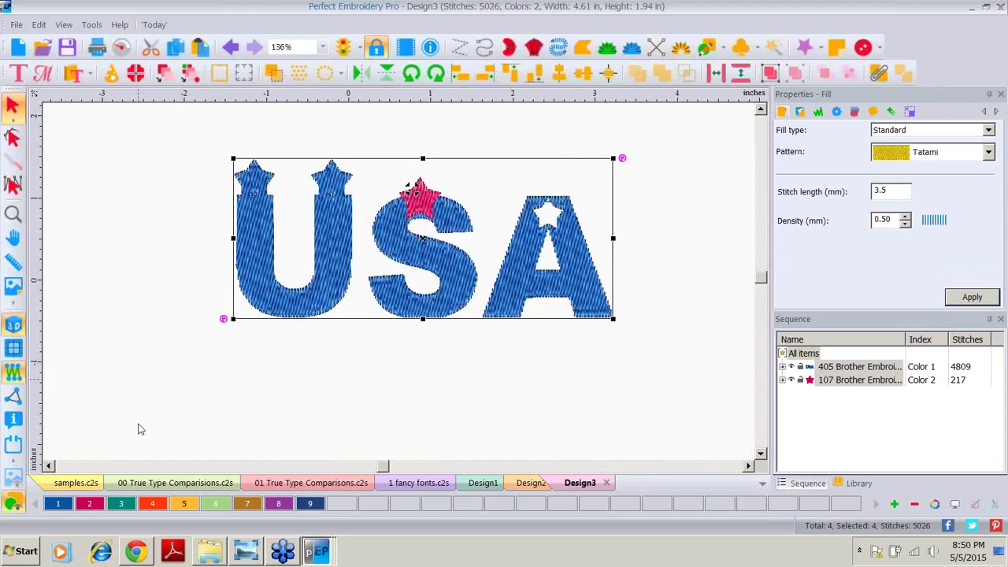
click(138, 429)
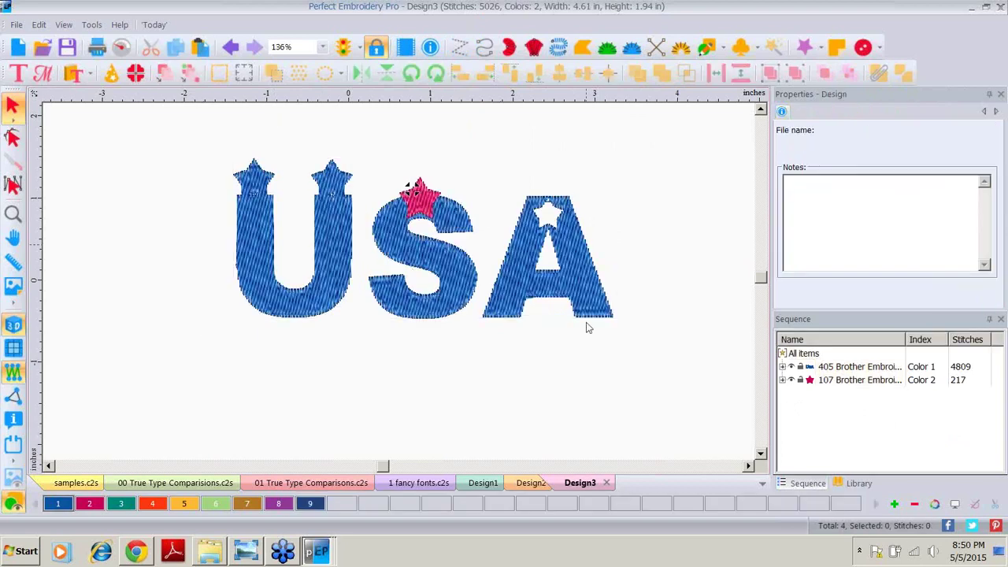
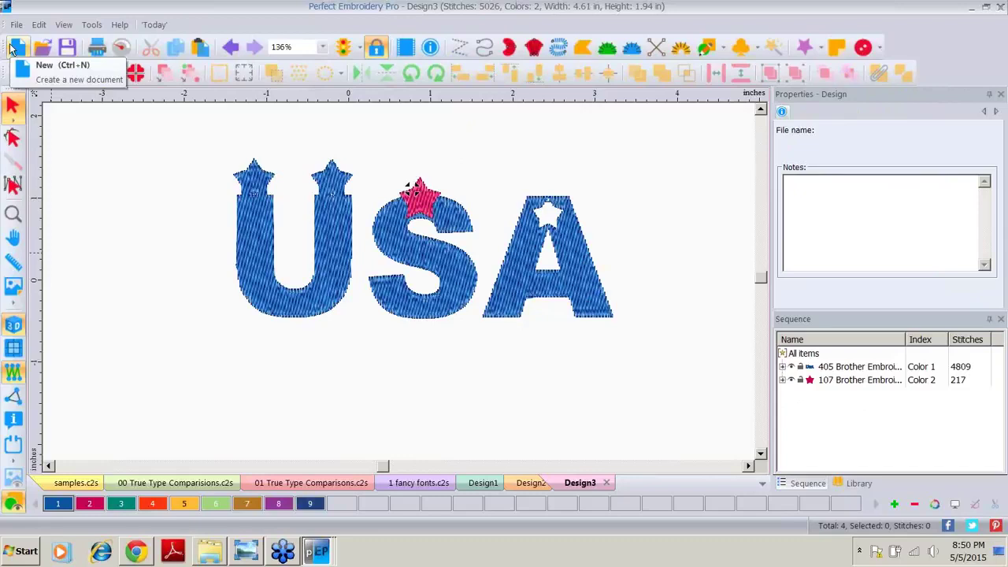
Create a new design and start a text import with the text KA
click(20, 48)
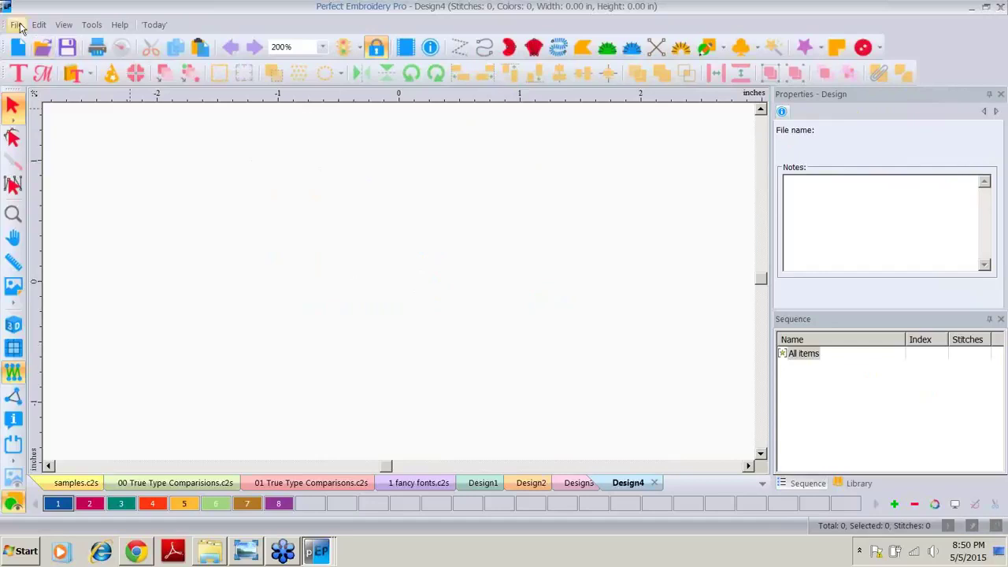
click(16, 24)
click(35, 118)
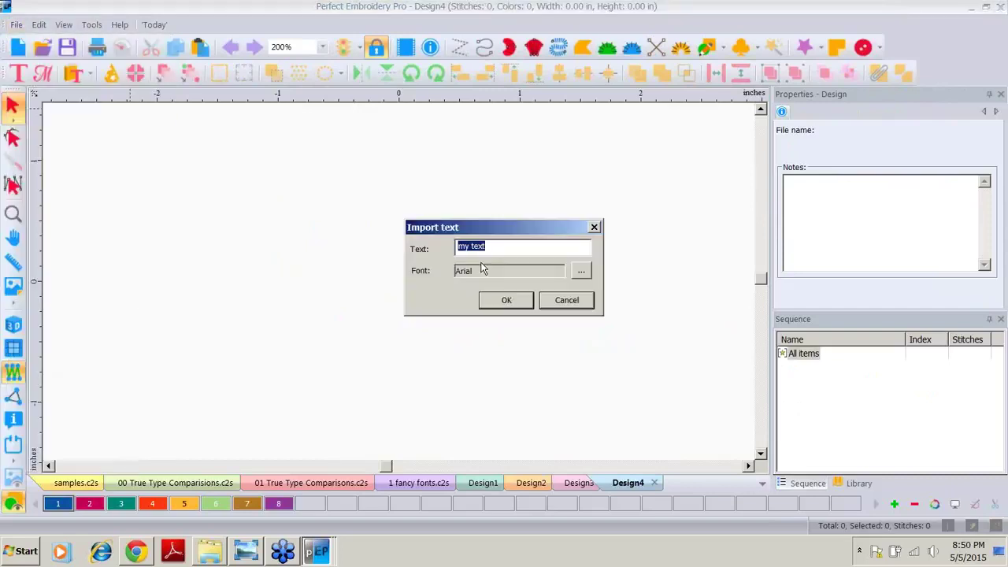
text(KA)
Choose the Cooper Black font for the KA text and import it as artwork
click(584, 271)
click(450, 241)
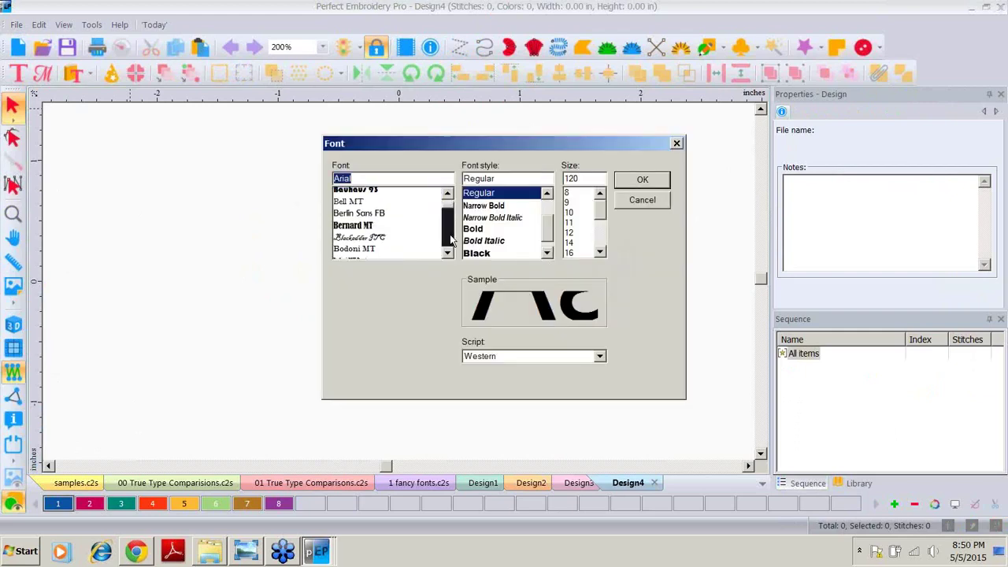
click(450, 241)
click(452, 240)
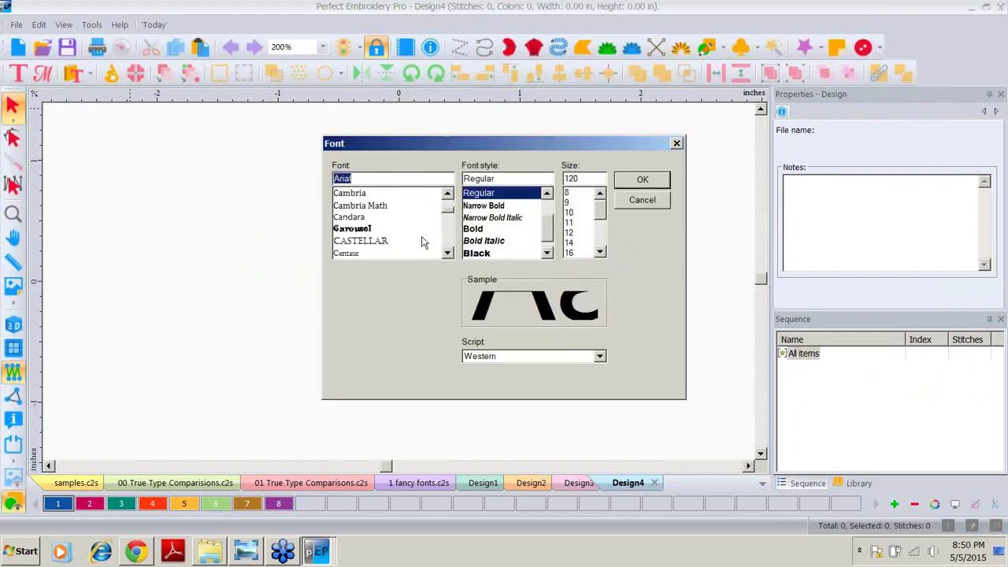
click(451, 240)
click(451, 242)
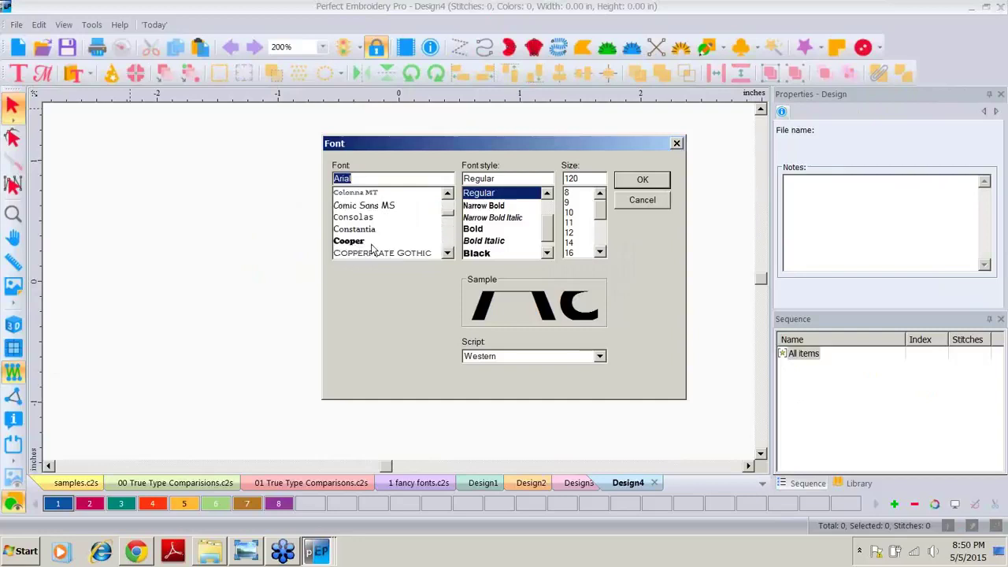
click(370, 241)
click(660, 182)
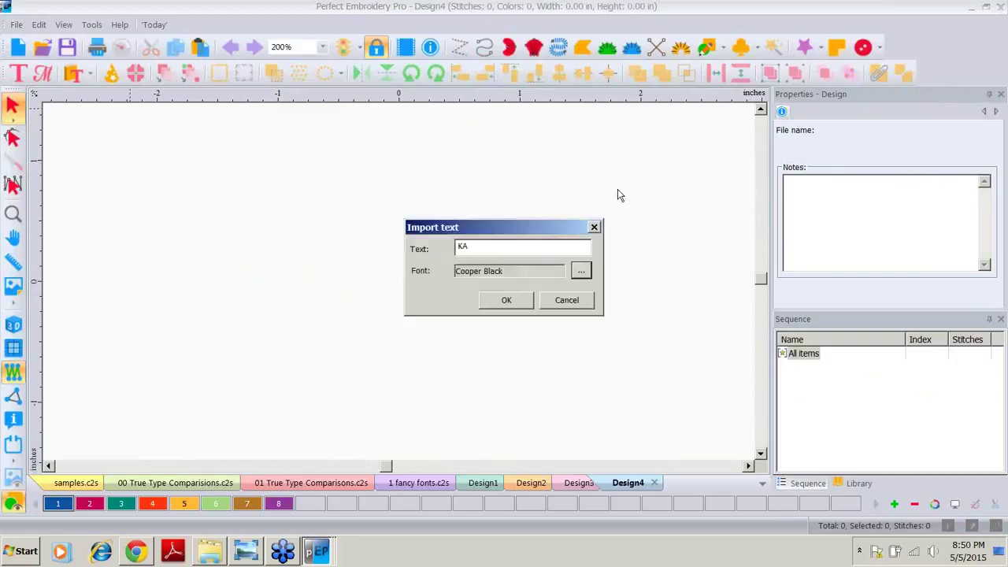
key(Return)
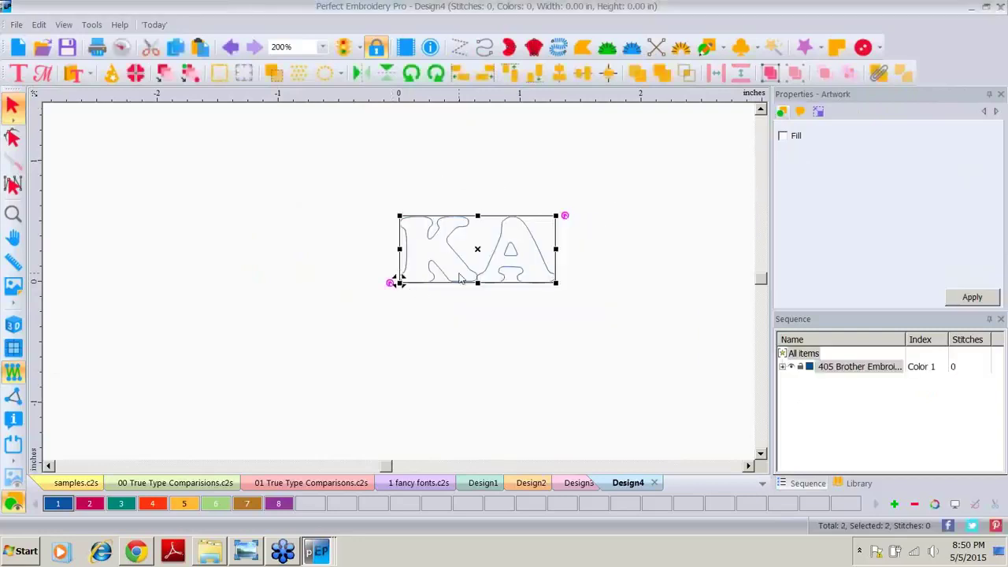
Set the KA lettering's height to 1.5 inches, maintaining the aspect ratio
click(820, 112)
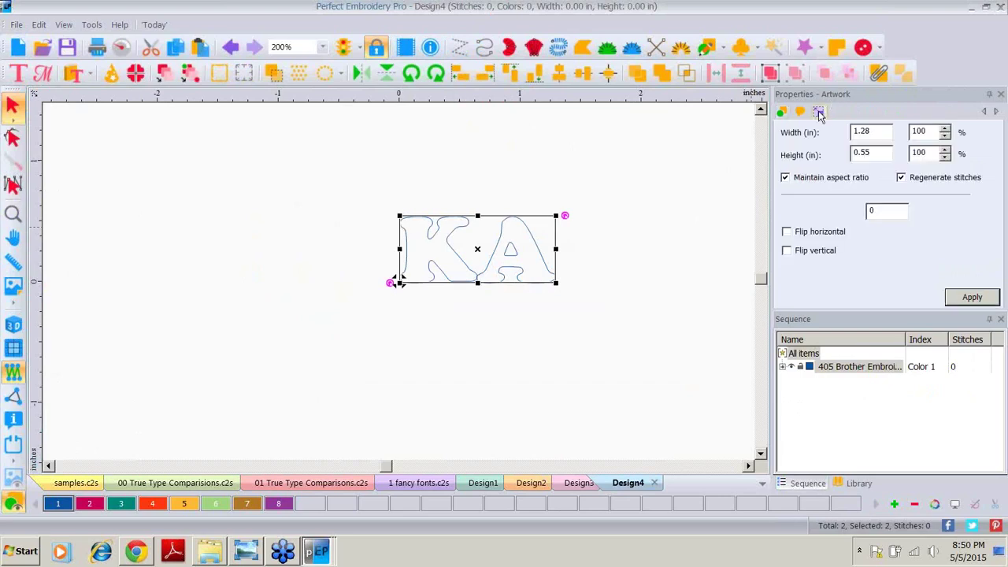
double_click(883, 153)
text(1.5)
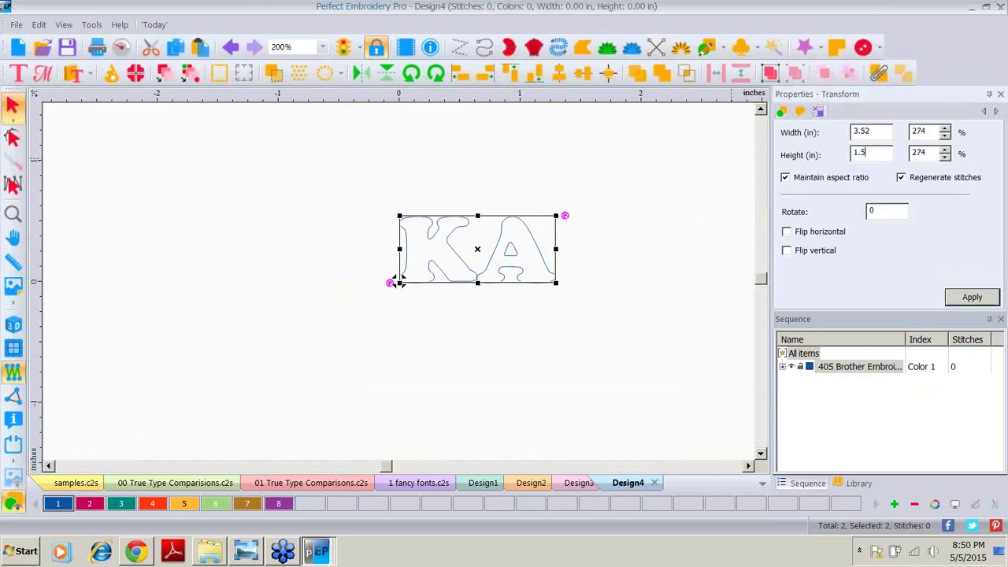
click(972, 297)
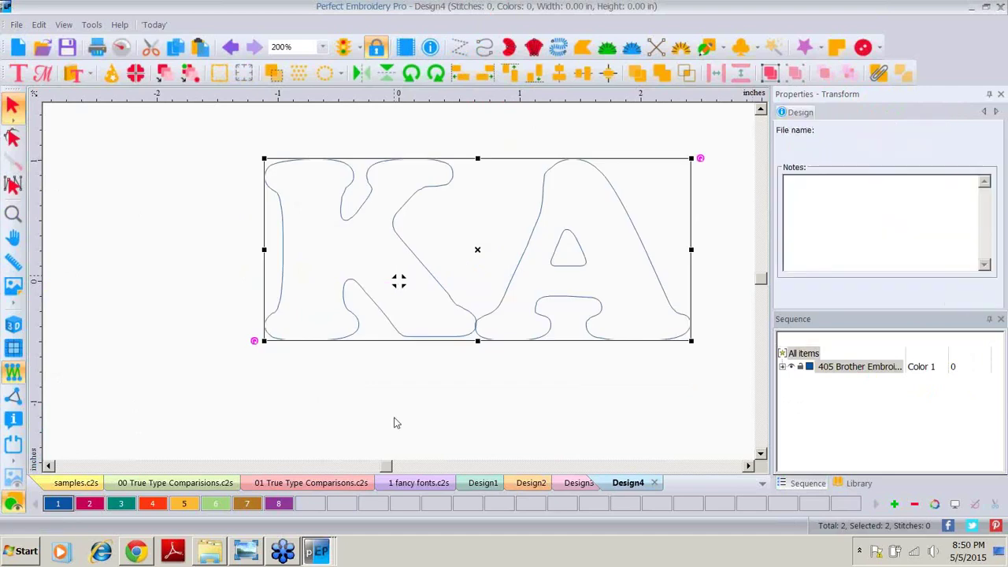
click(397, 423)
Move the A about 0.72 inches left and 1.22 inches down onto the K's lower-right foot, and merge both letters into one outline
drag(547, 183, 464, 322)
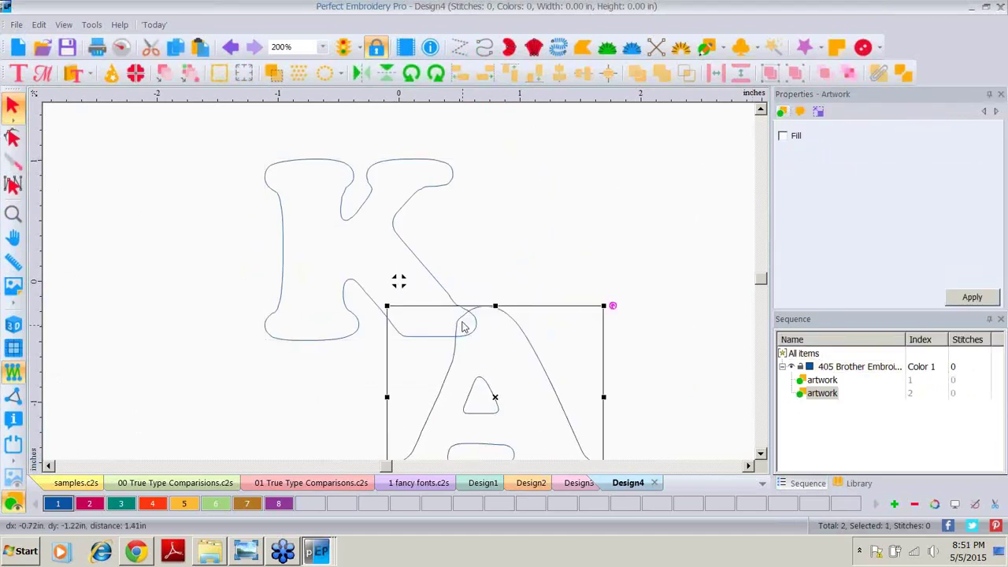
shift+click(419, 197)
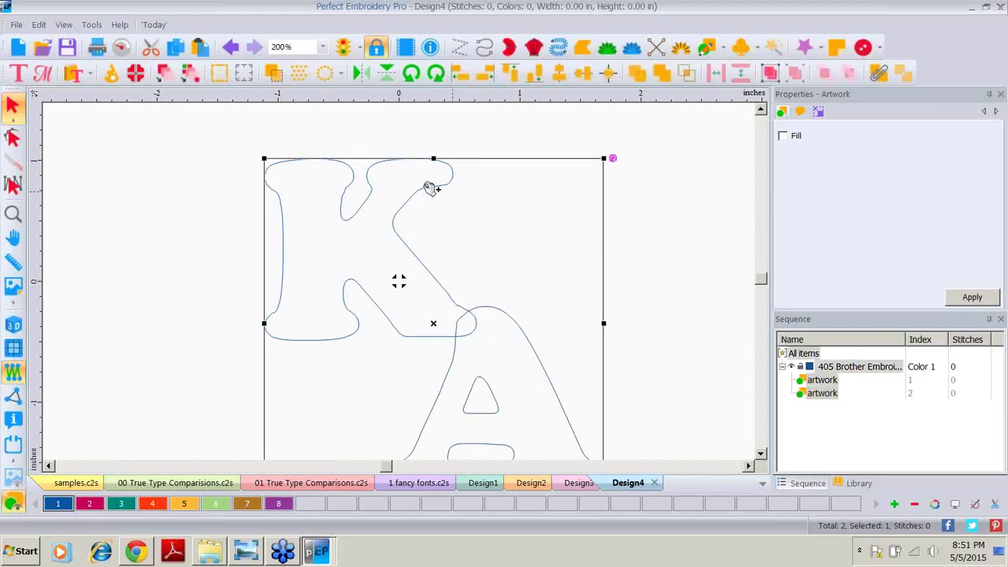
click(661, 74)
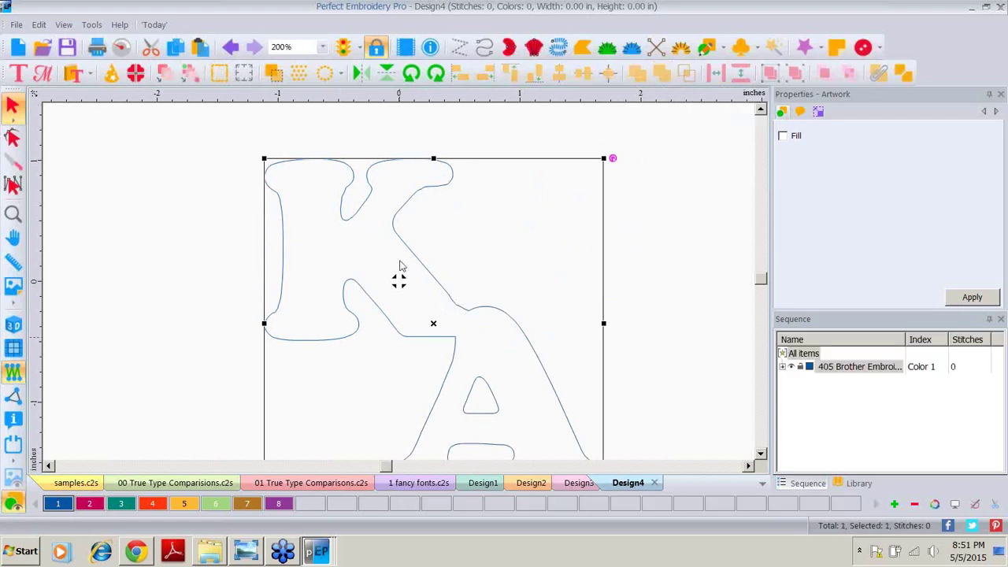
Draw a square artwork frame about 5 inches wide around the merged KA monogram
click(322, 47)
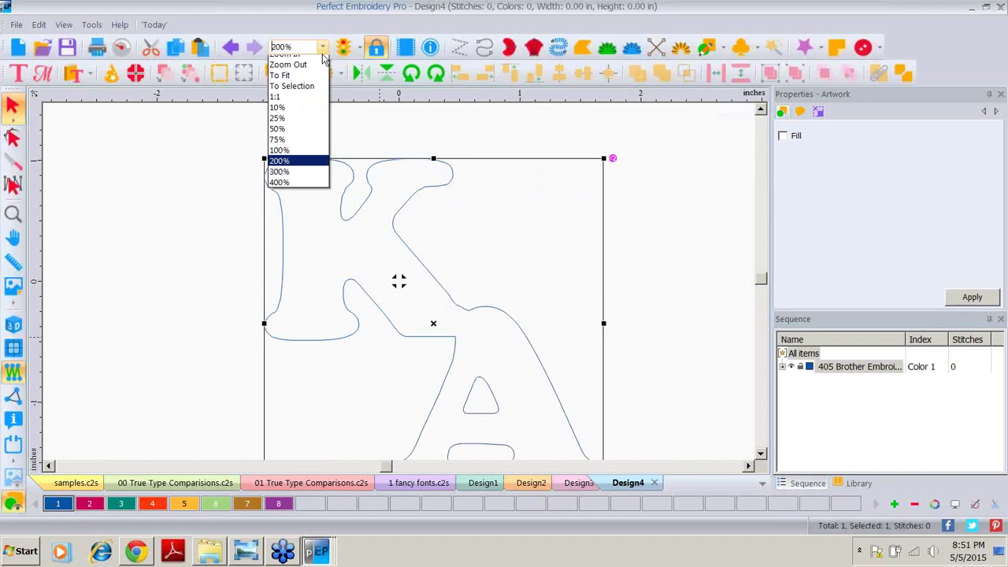
click(298, 151)
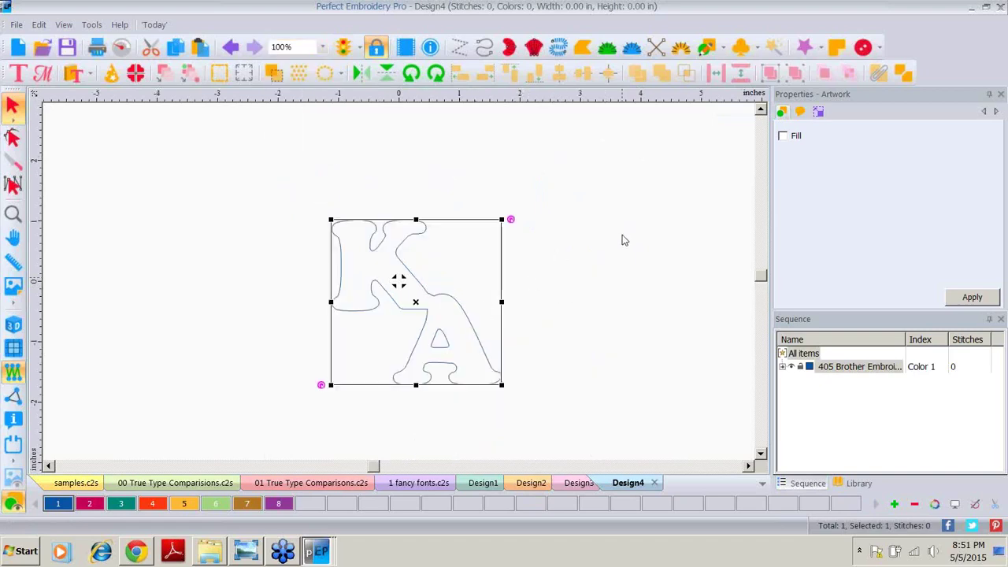
click(725, 50)
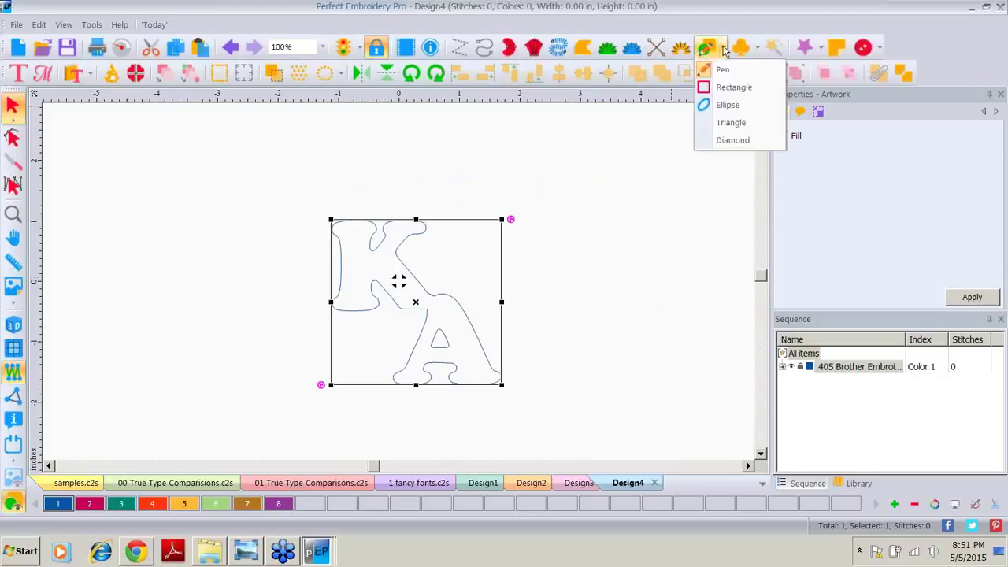
click(723, 89)
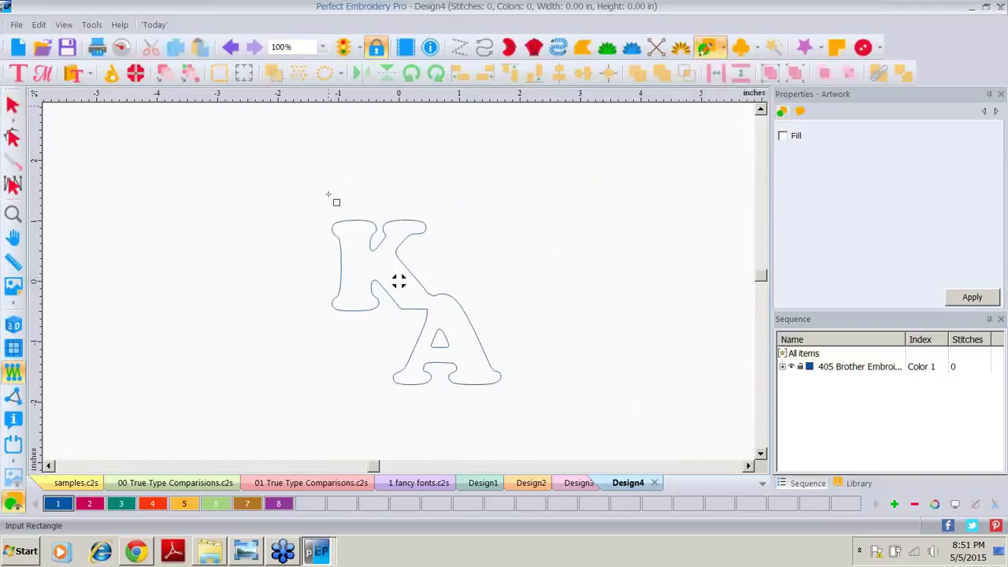
drag(236, 157, 539, 413)
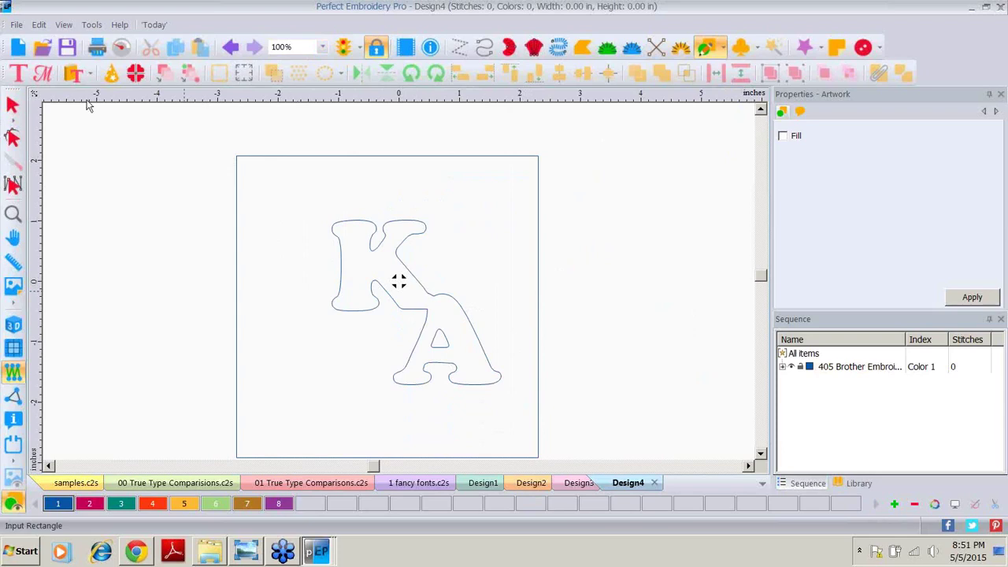
click(11, 105)
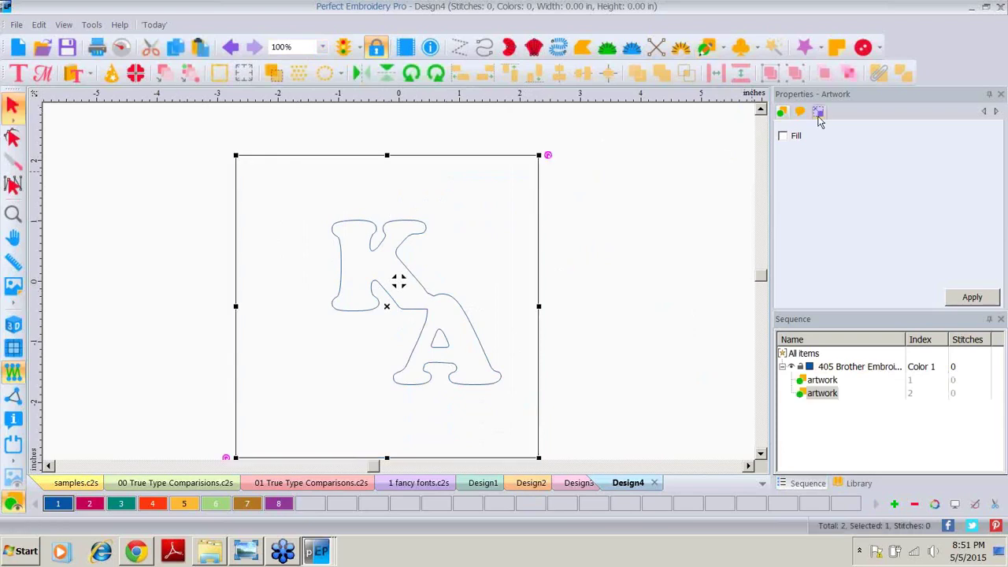
Resize the square frame to 3.5 by 3.5 inches, maintaining the aspect ratio
click(819, 113)
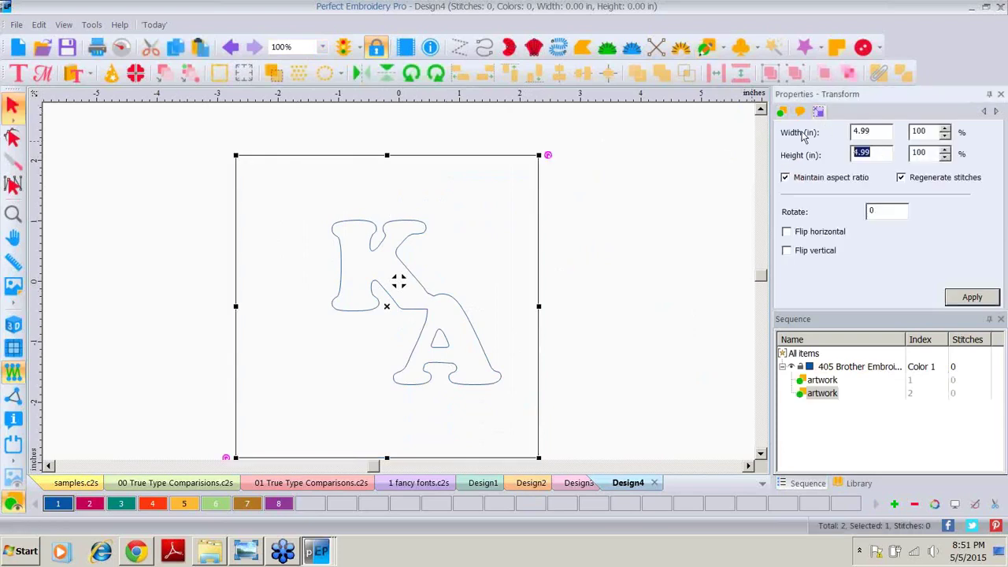
text(3.5)
click(974, 297)
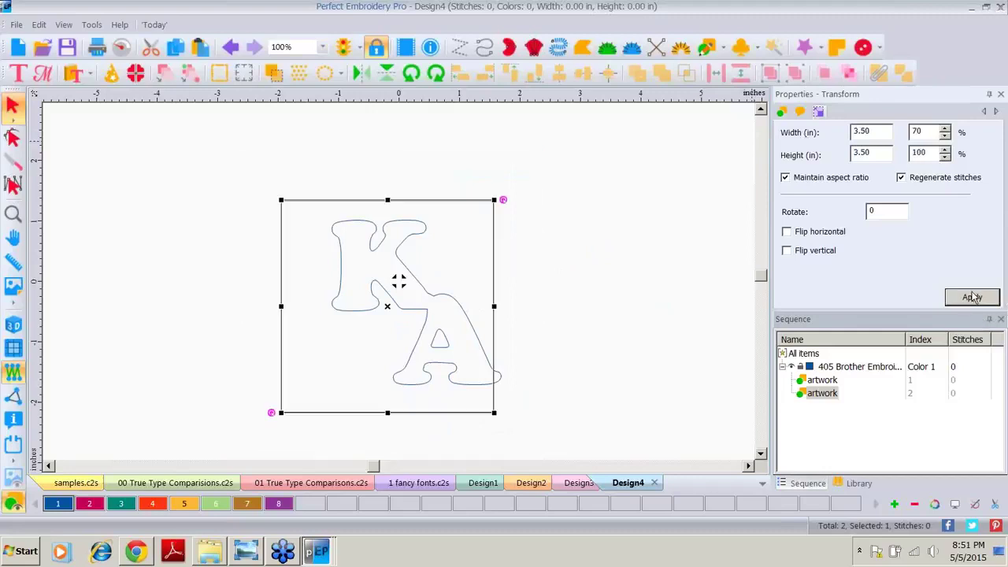
click(567, 240)
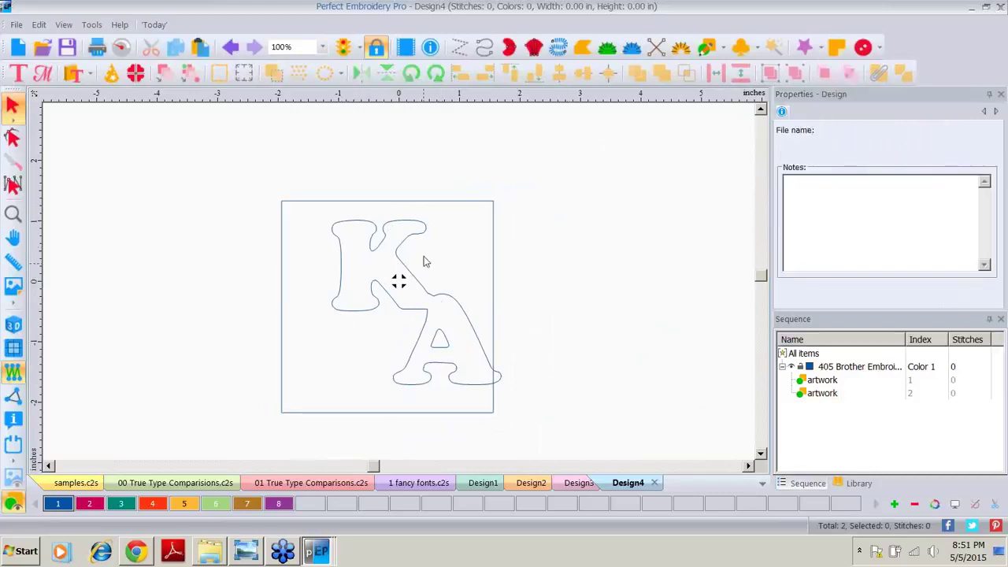
Center the KA monogram and square frame on each other, and center the origin on the artwork
drag(221, 152, 572, 458)
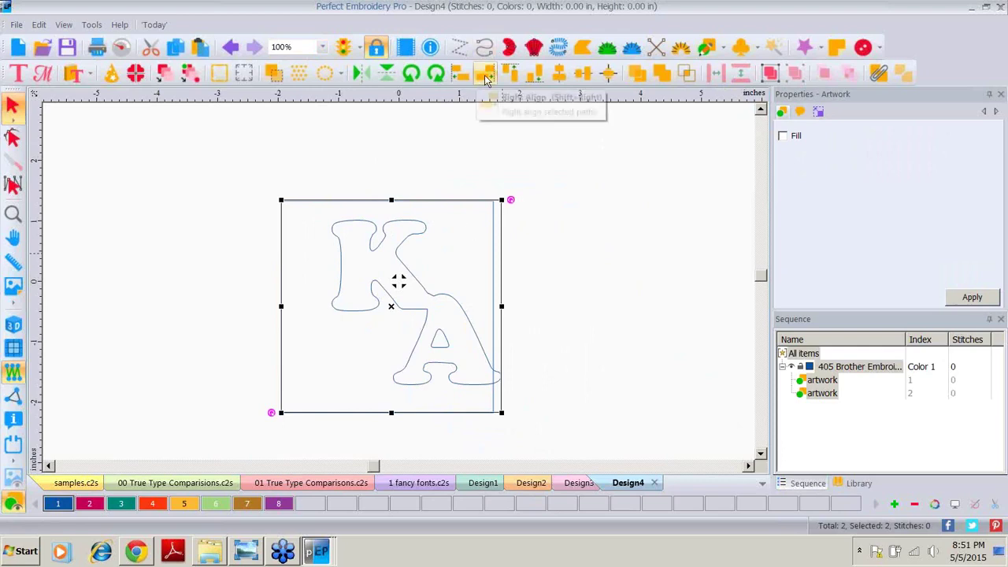
click(609, 73)
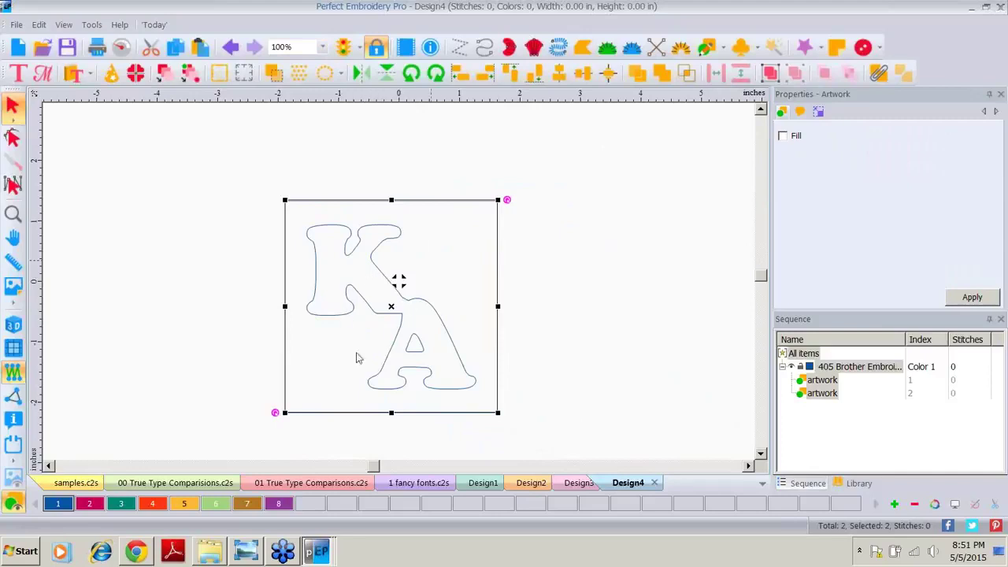
right_click(423, 96)
click(452, 226)
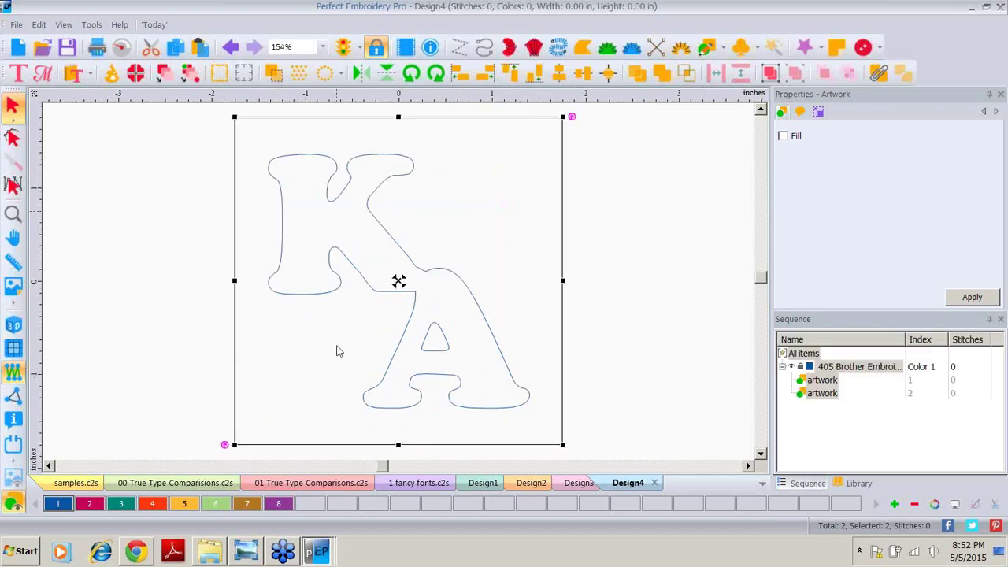
click(323, 47)
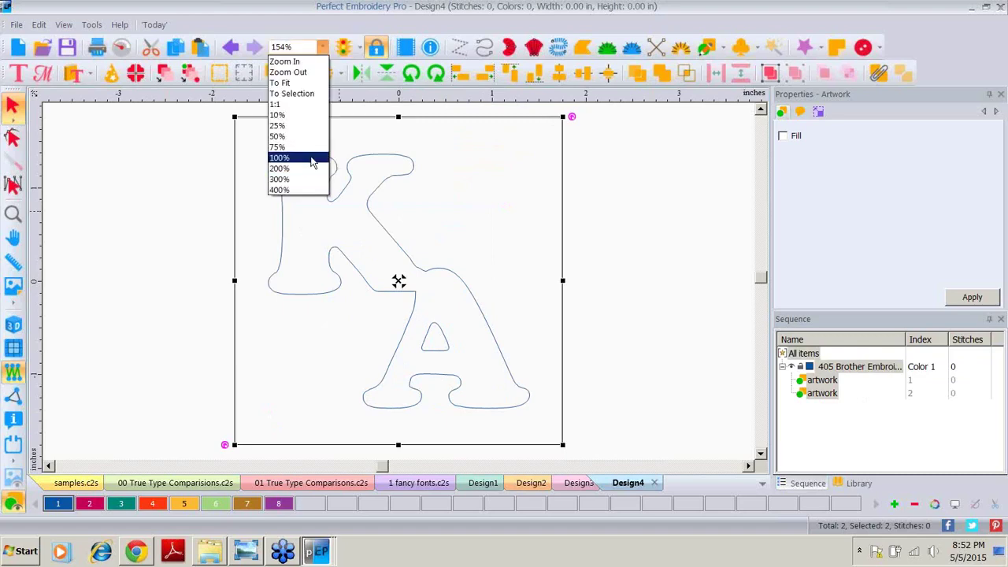
click(311, 161)
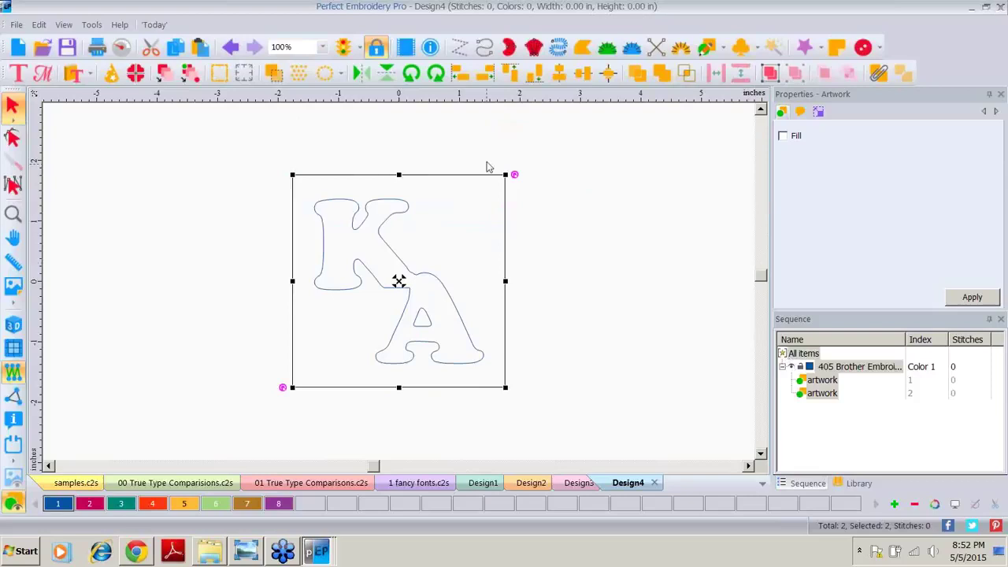
Combine the square frame and KA outline into one artwork object, and convert it to a Complex Fill
click(879, 73)
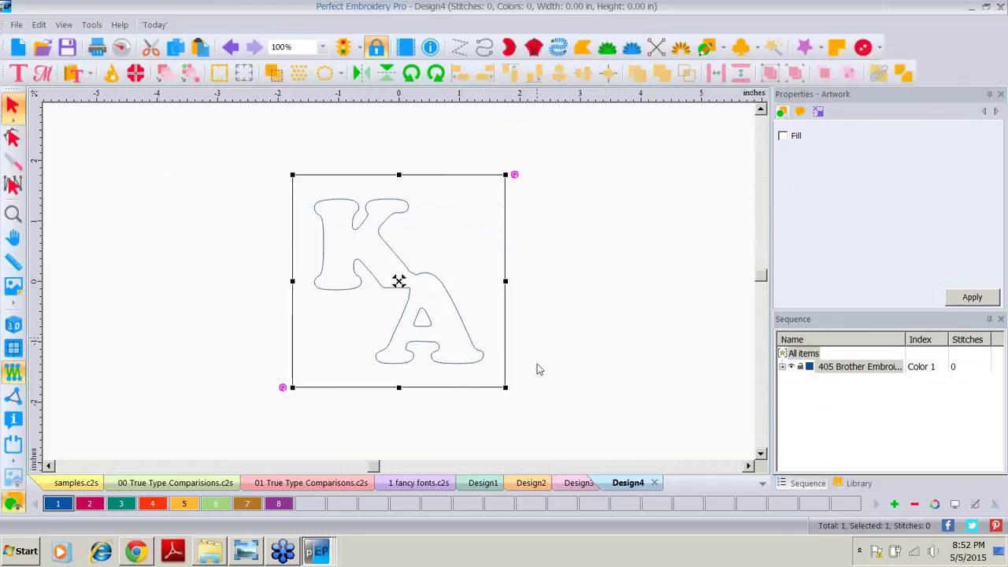
right_click(398, 254)
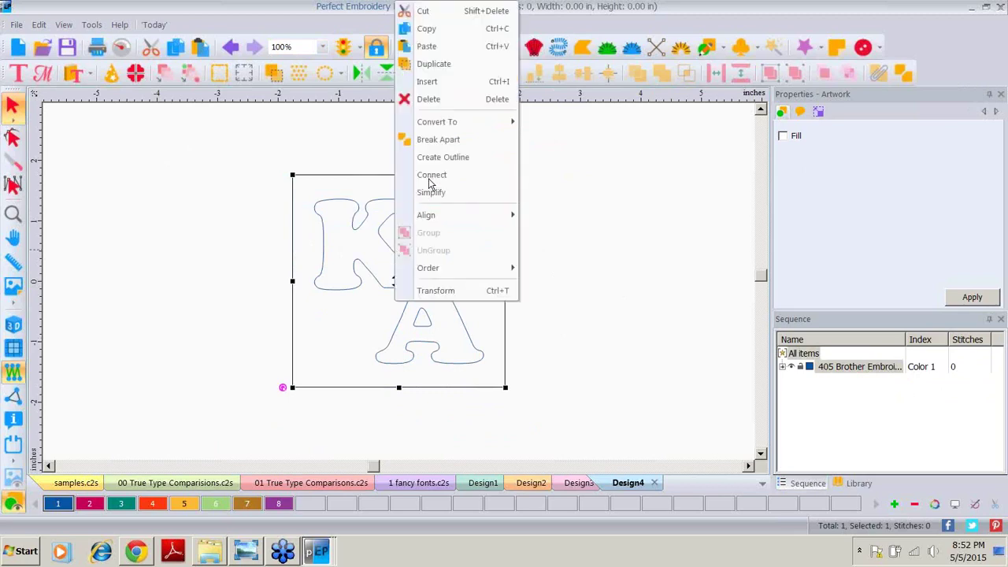
mouse_move(451, 118)
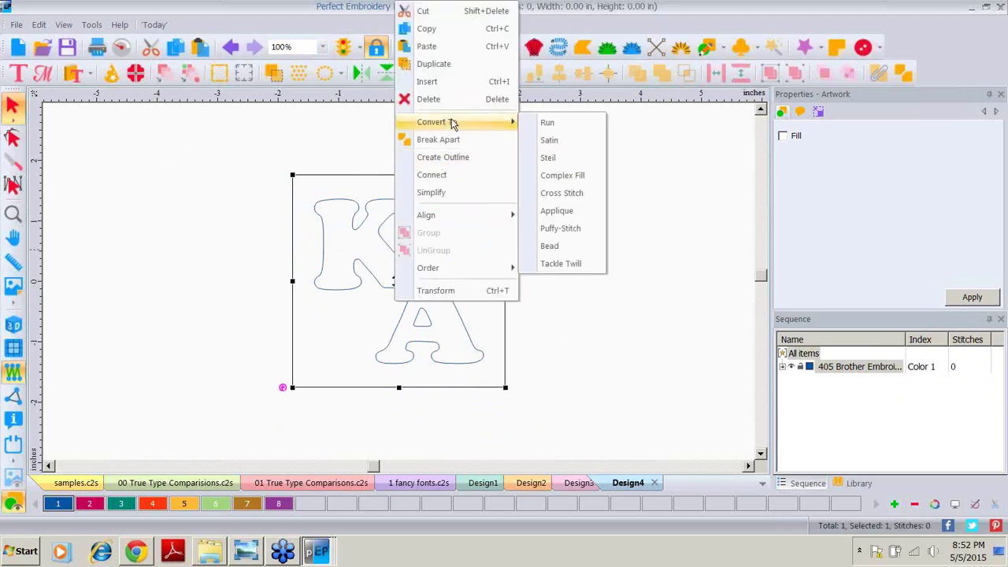
click(558, 174)
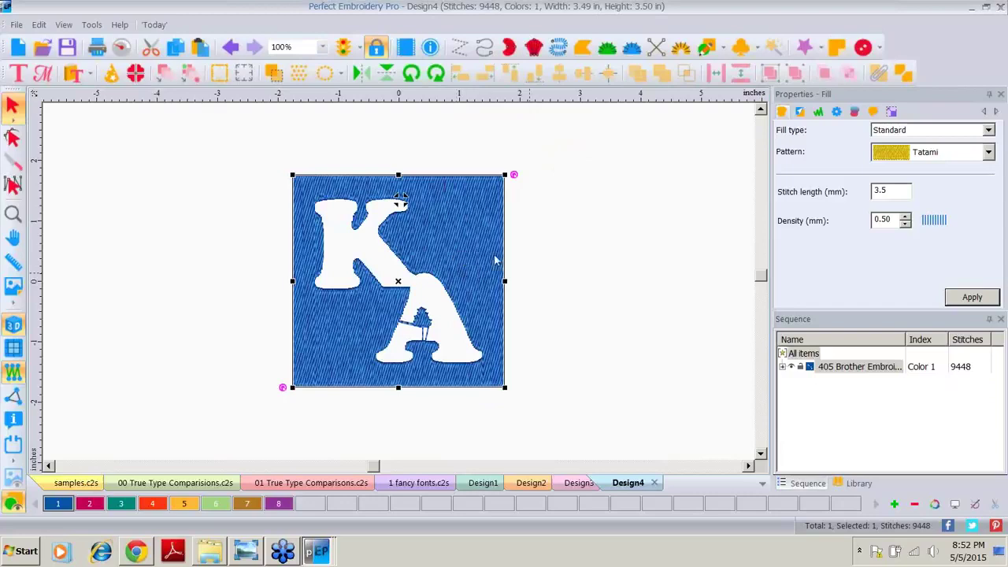
Change the monogram background's fill type to Wave, and set its density to 3 mm
click(989, 131)
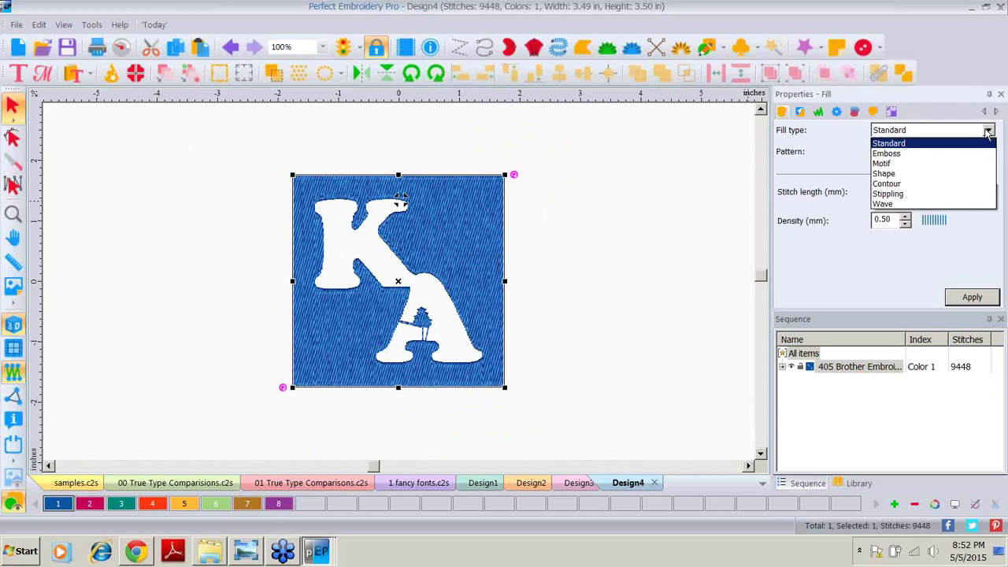
click(886, 204)
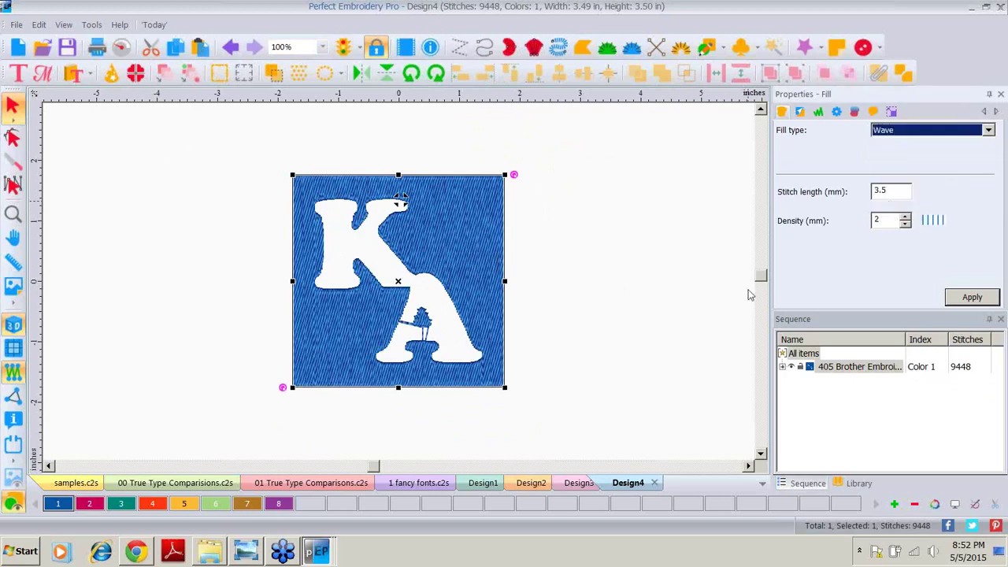
click(968, 296)
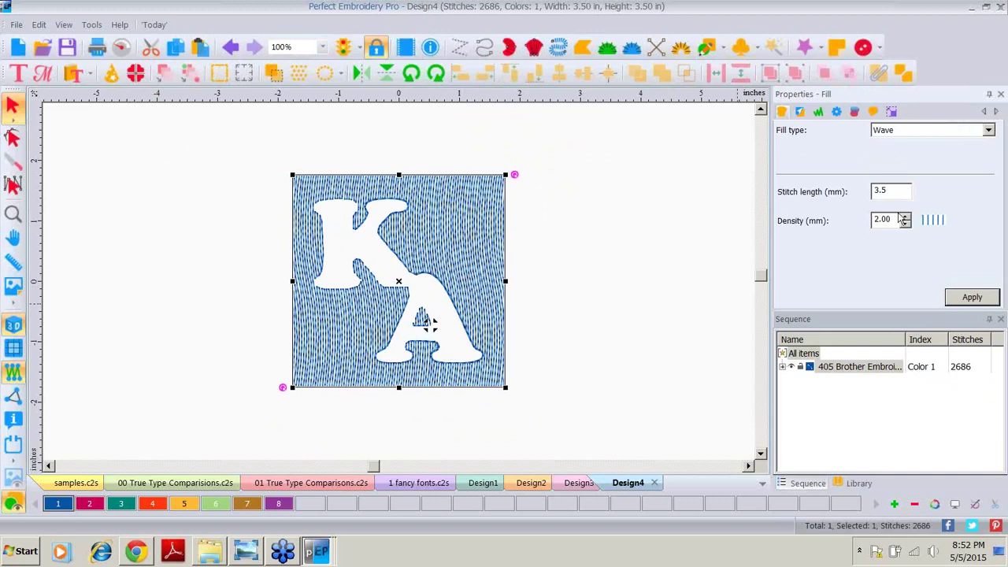
double_click(898, 220)
text(3)
click(988, 297)
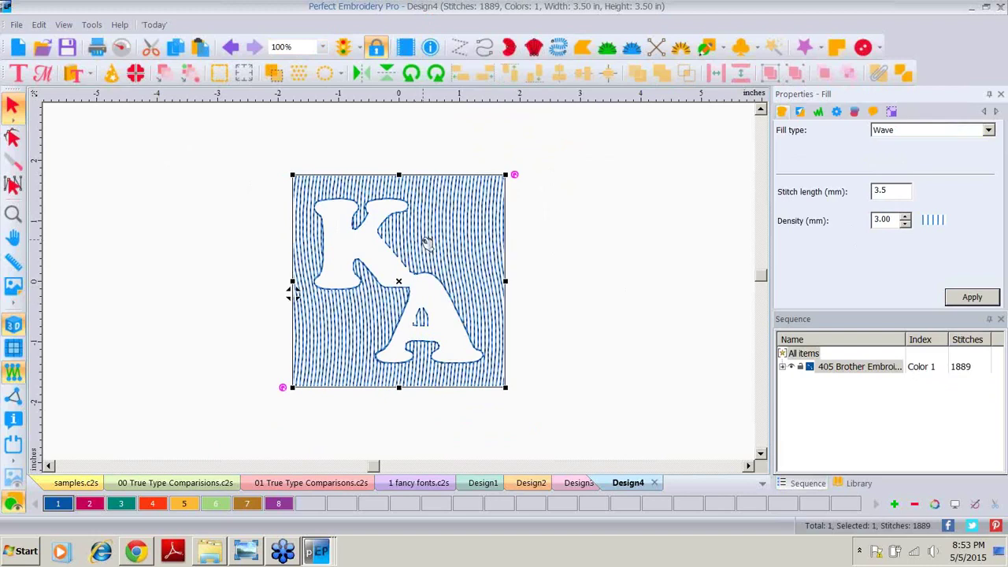
Bend the wave fill's guide curve more strongly by pulling its midpoint handle toward the middle of the K
click(15, 137)
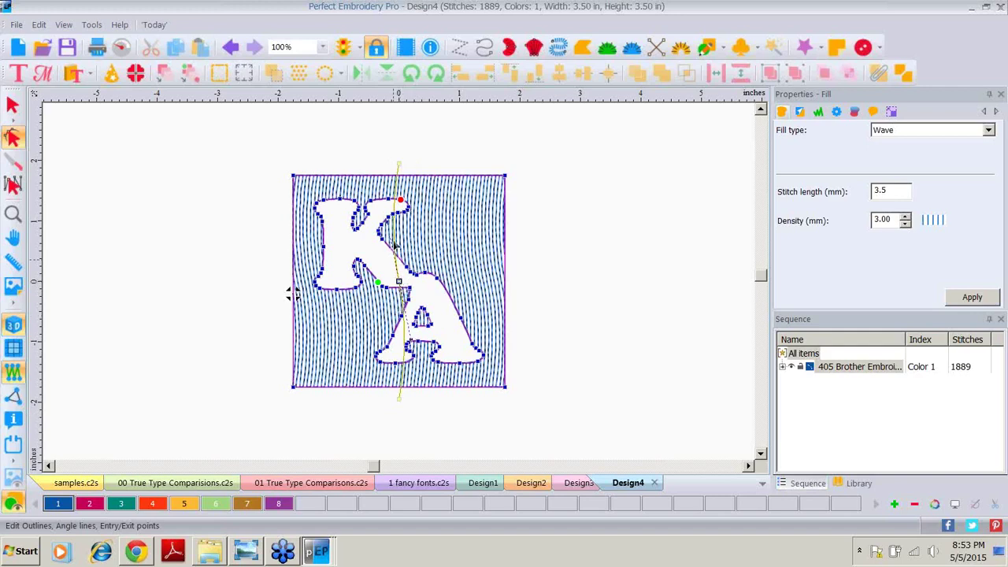
click(13, 212)
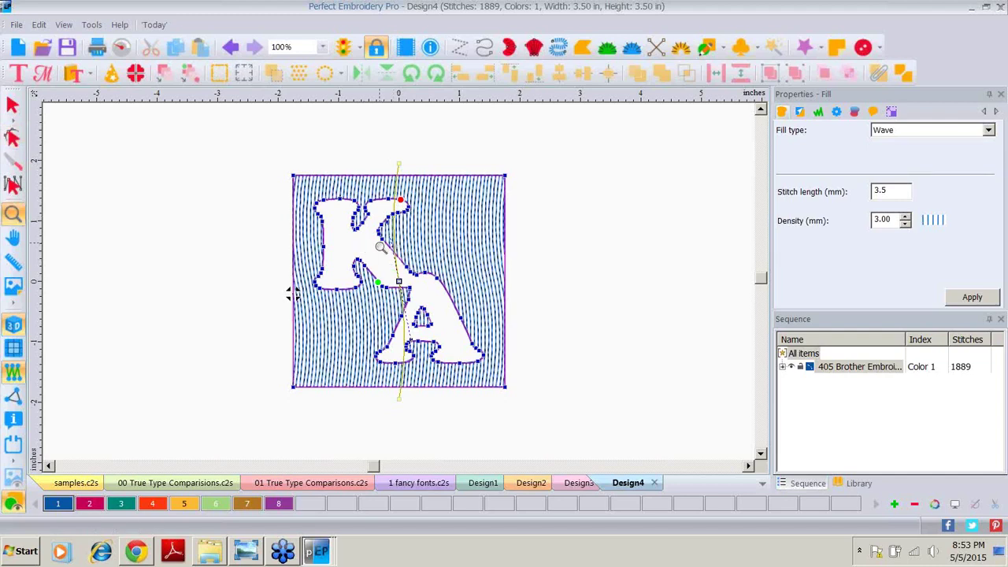
click(381, 247)
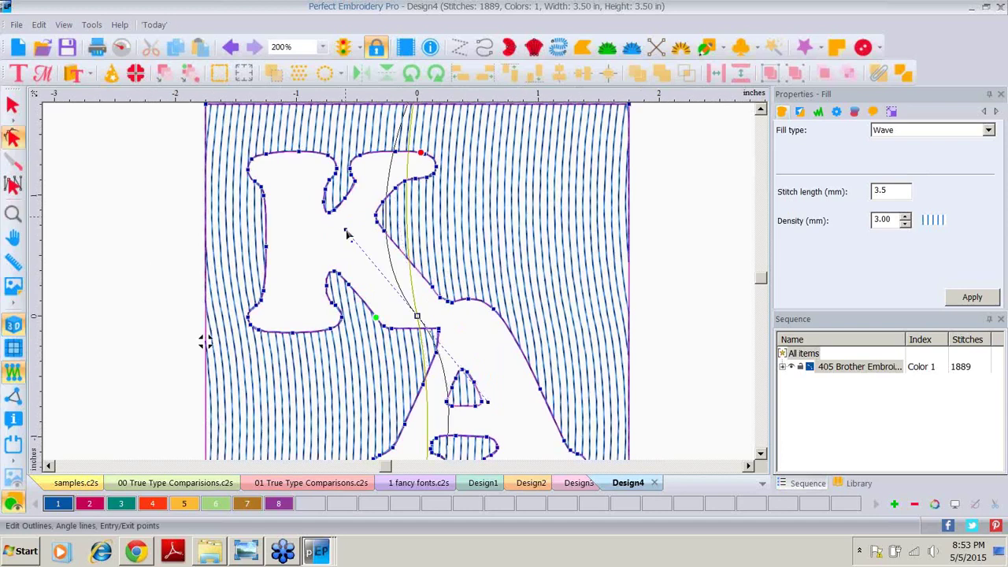
click(348, 234)
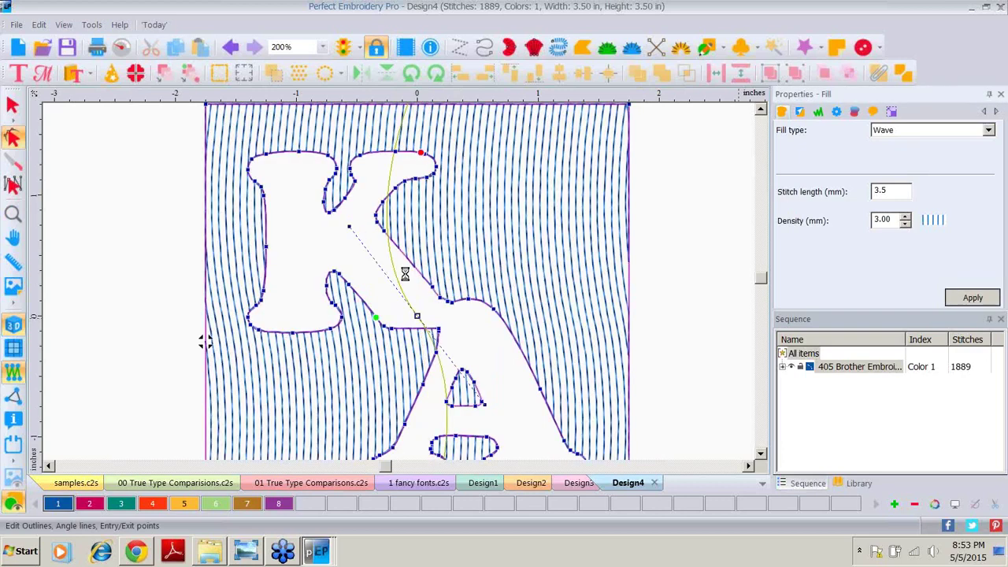
Delete the wave guide's middle point to straighten it, and regenerate the fill as straight vertical lines
right_click(418, 318)
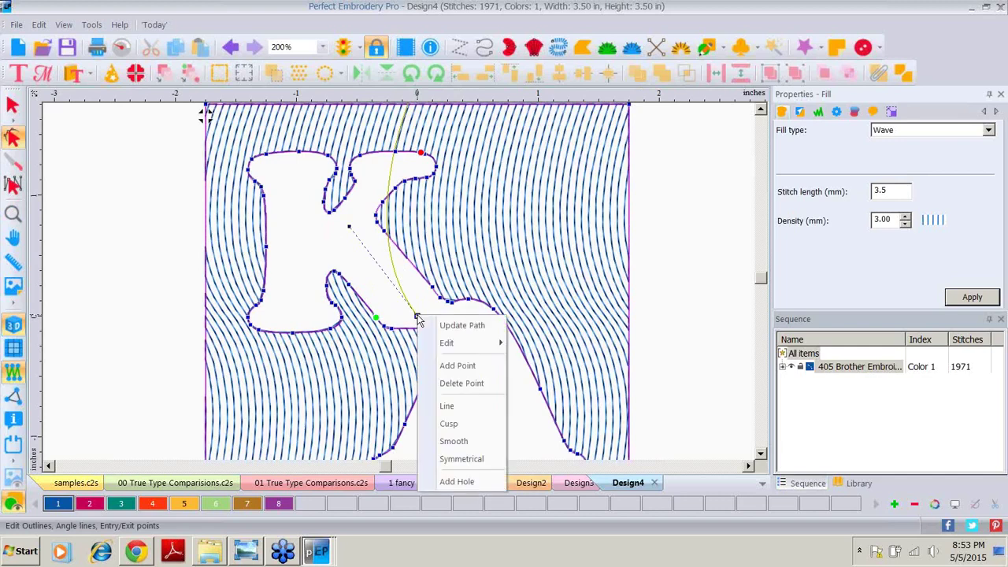
click(454, 384)
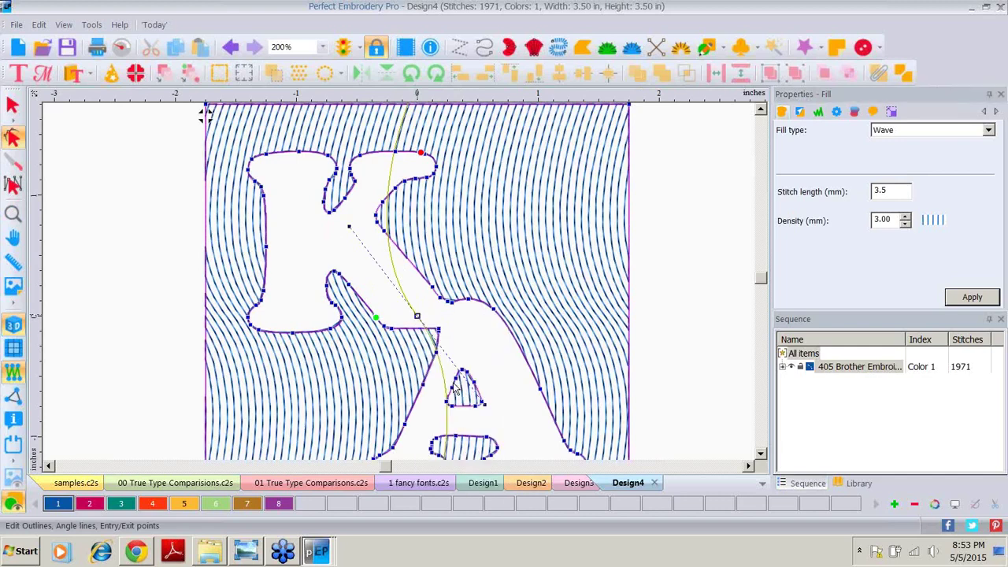
click(323, 48)
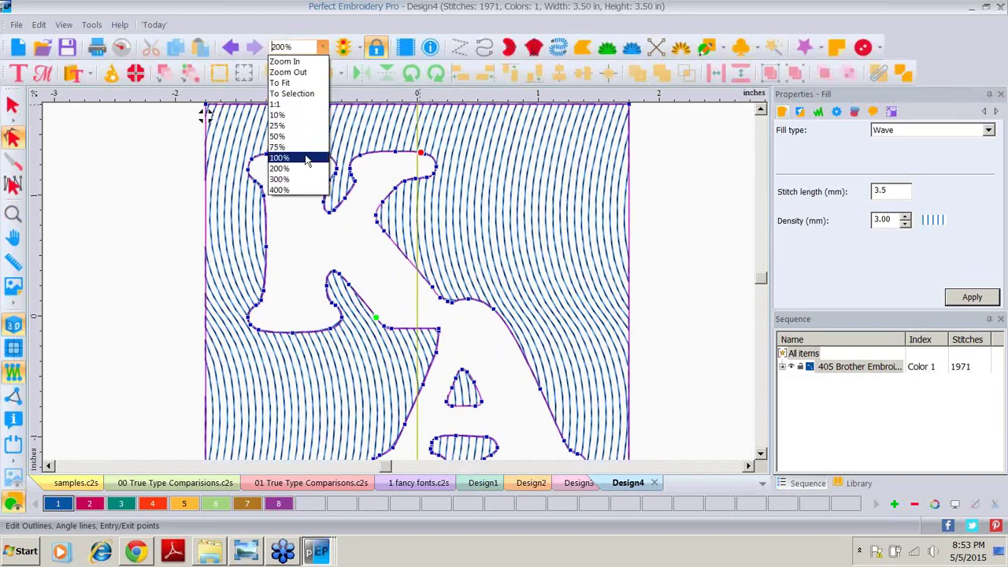
click(308, 160)
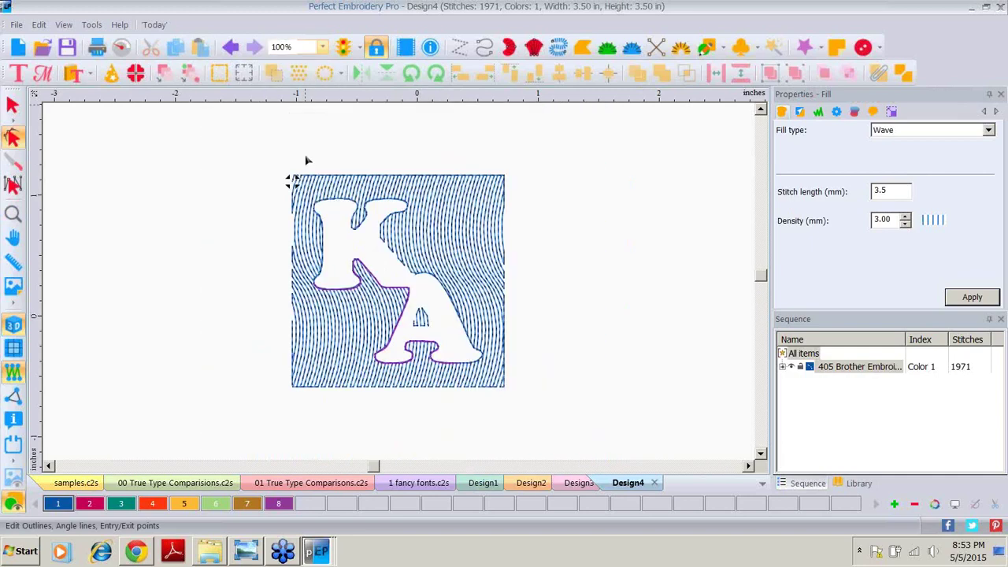
click(985, 301)
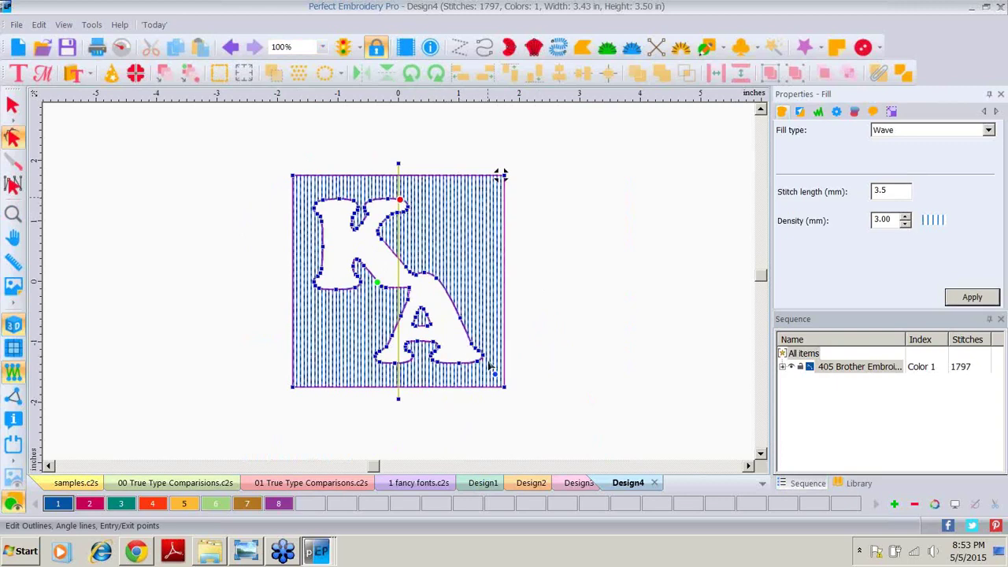
Copy and paste the wave fill in place, and assign the duplicate to color 2
click(18, 110)
click(501, 173)
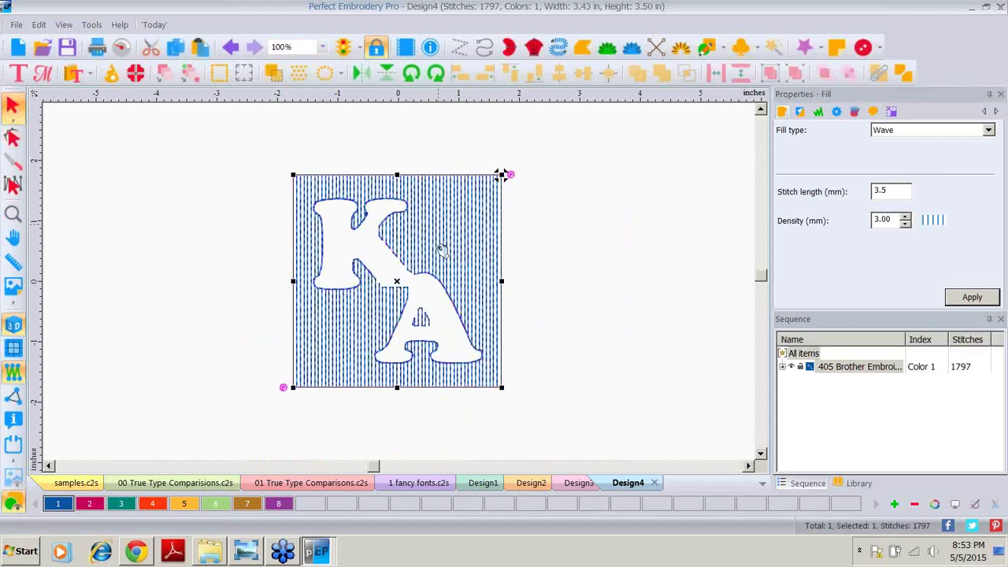
right_click(386, 240)
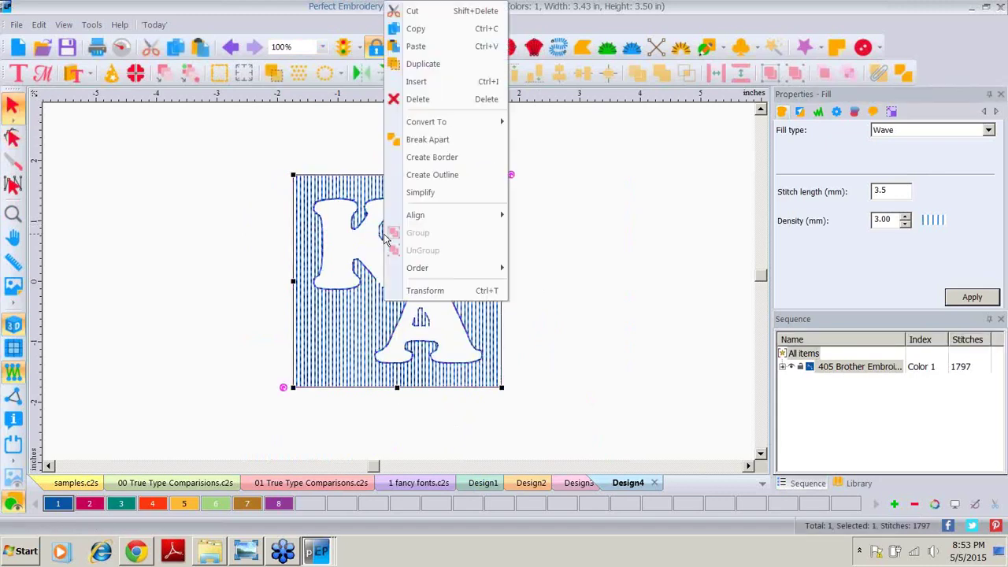
click(425, 29)
right_click(398, 282)
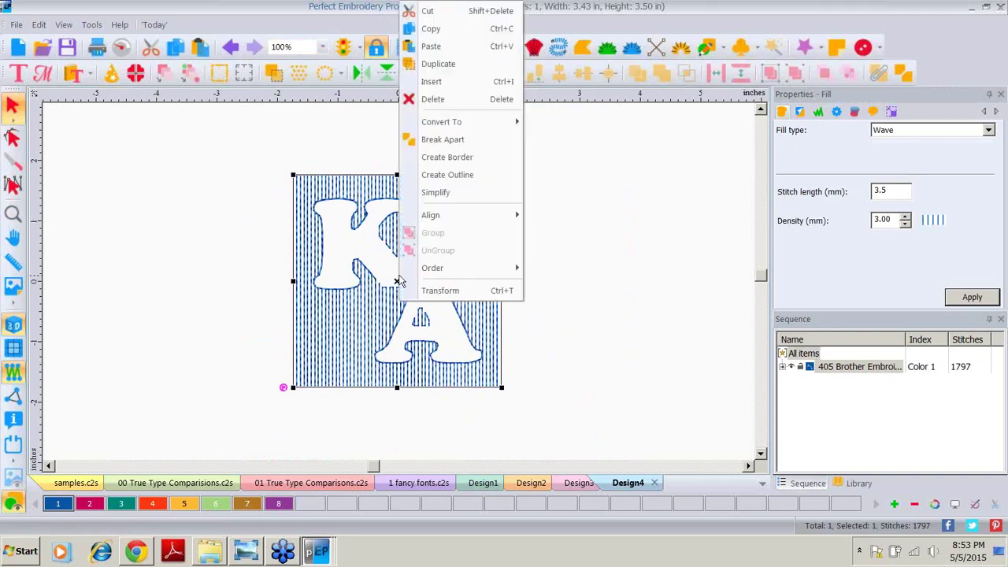
click(432, 46)
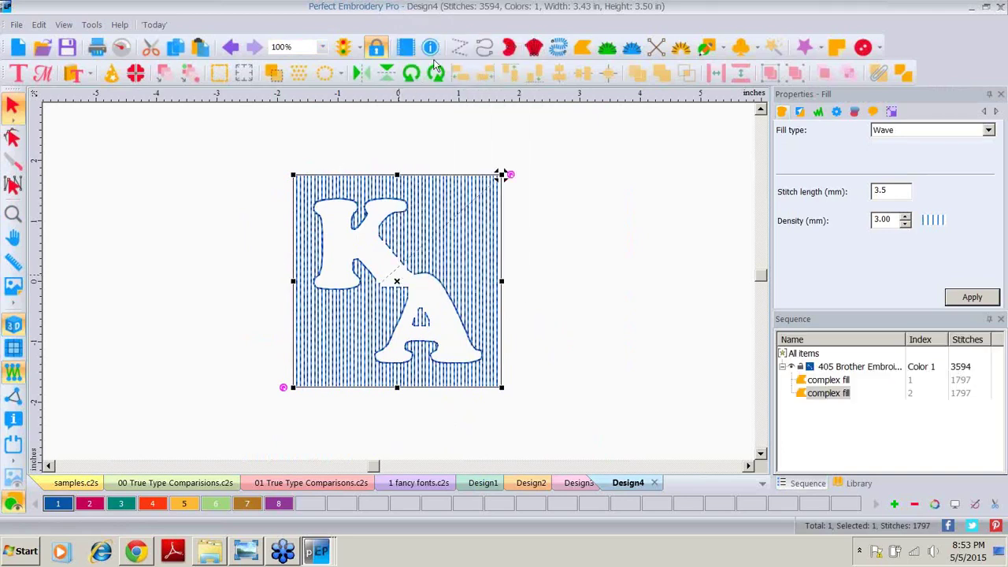
click(91, 503)
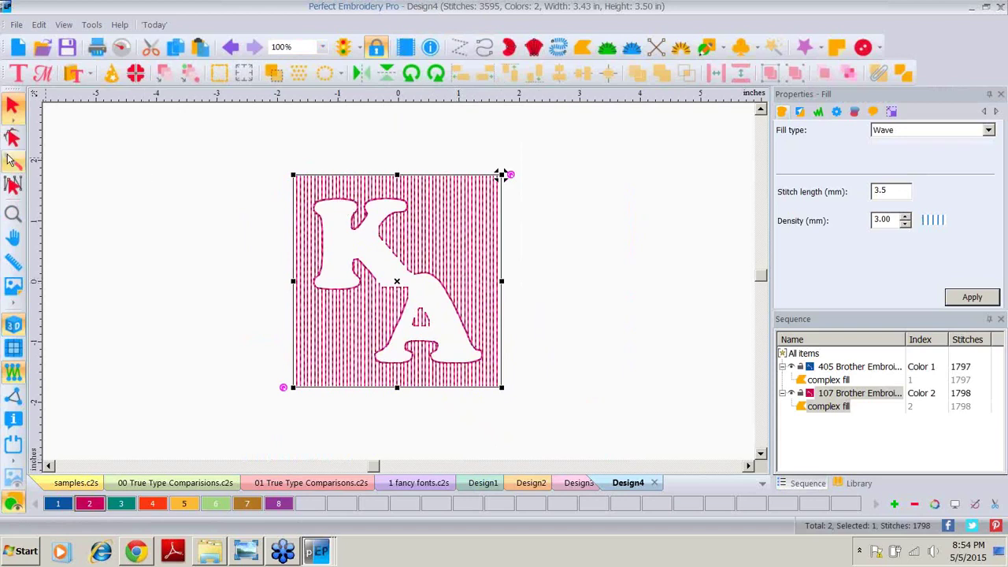
Turn the color 2 fill's angle line horizontal along the guideline, remove the guideline, and regenerate the stitches
click(11, 137)
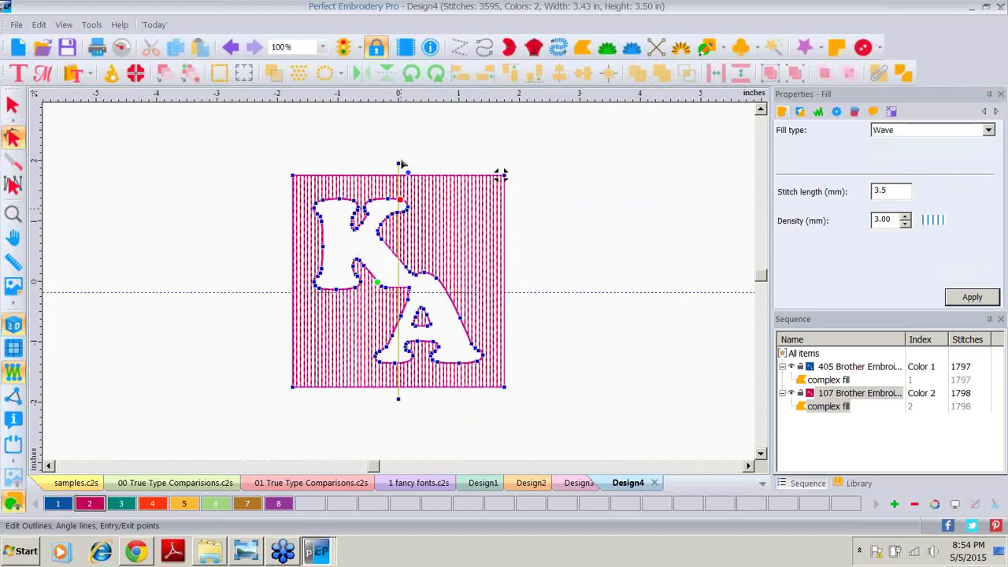
drag(399, 165, 219, 292)
drag(398, 402, 561, 291)
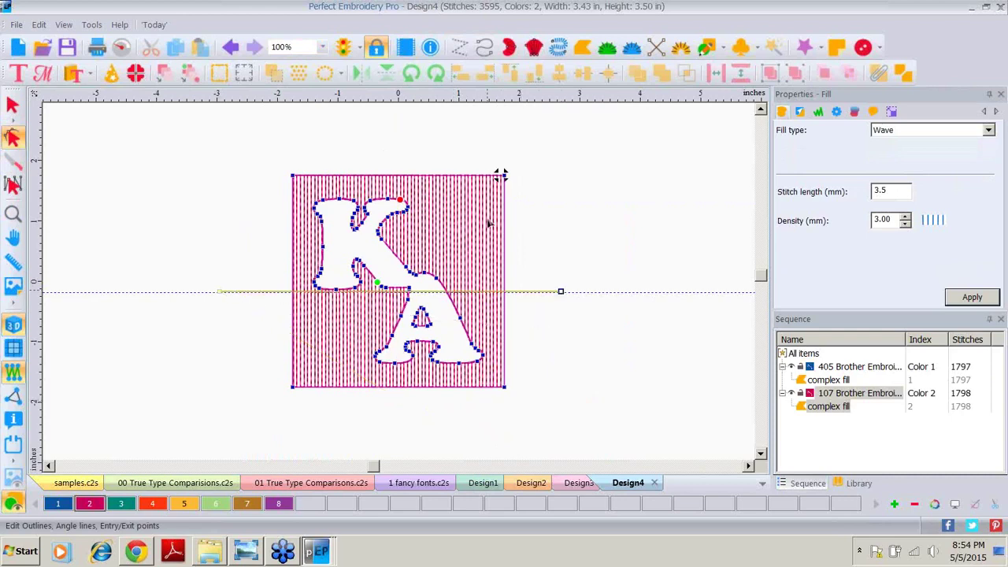
right_click(176, 94)
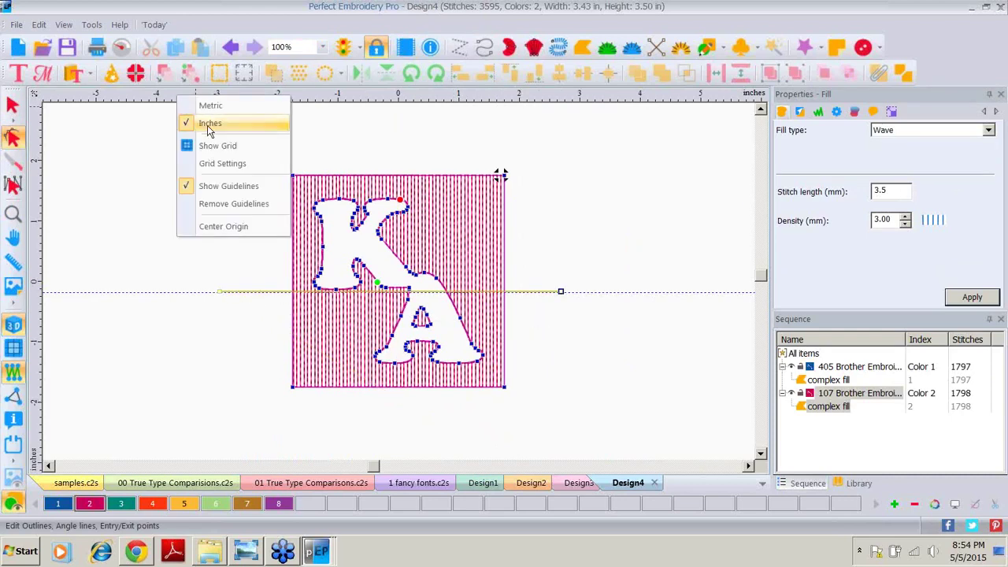
click(214, 211)
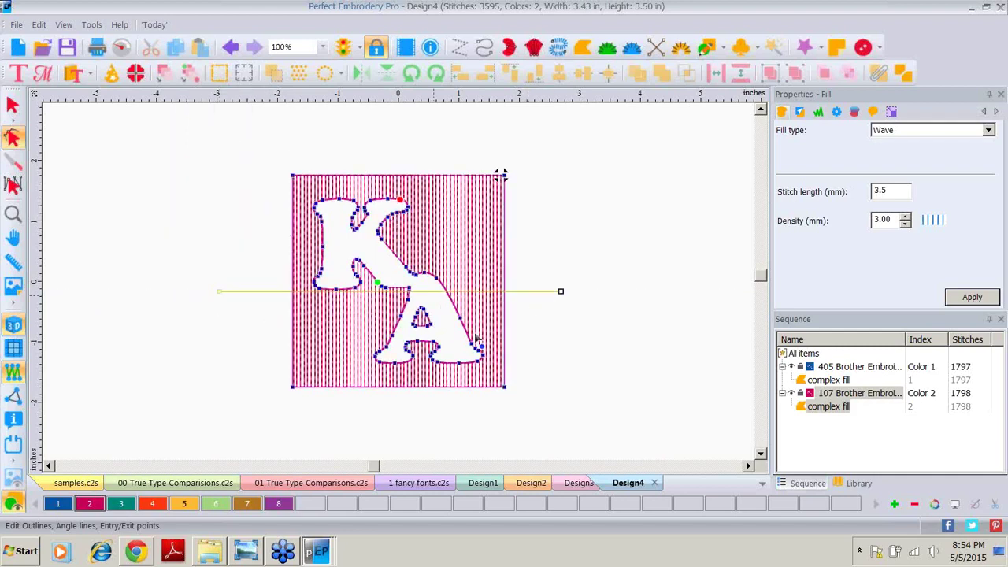
click(972, 297)
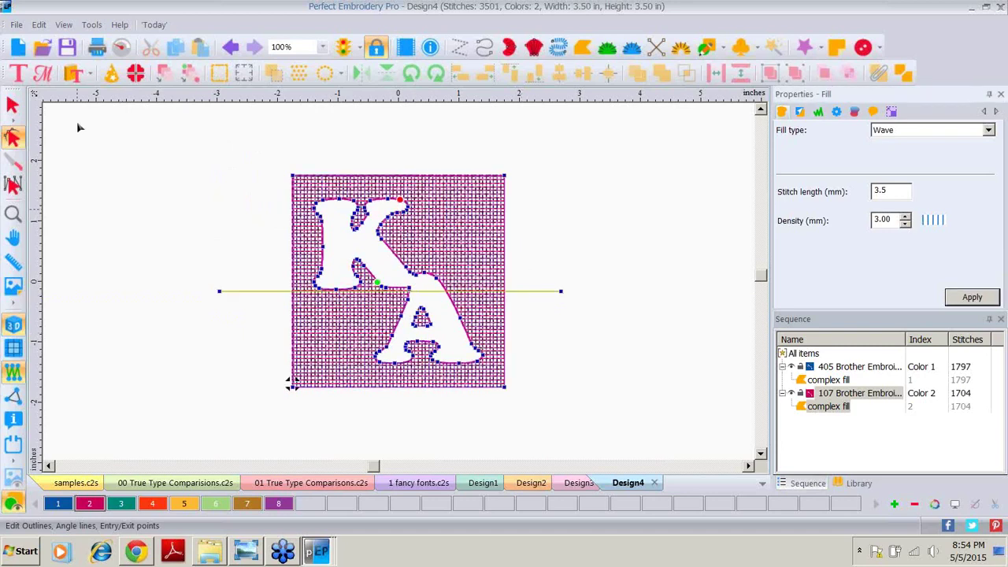
Hide the color 1 fill to inspect the horizontal color 2 lines alone, and show it again
click(12, 105)
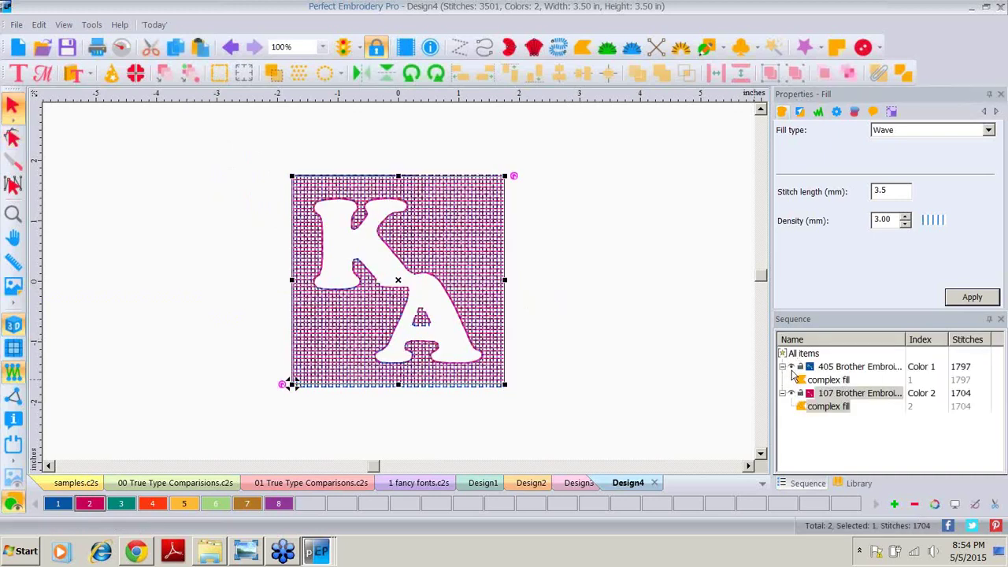
click(792, 369)
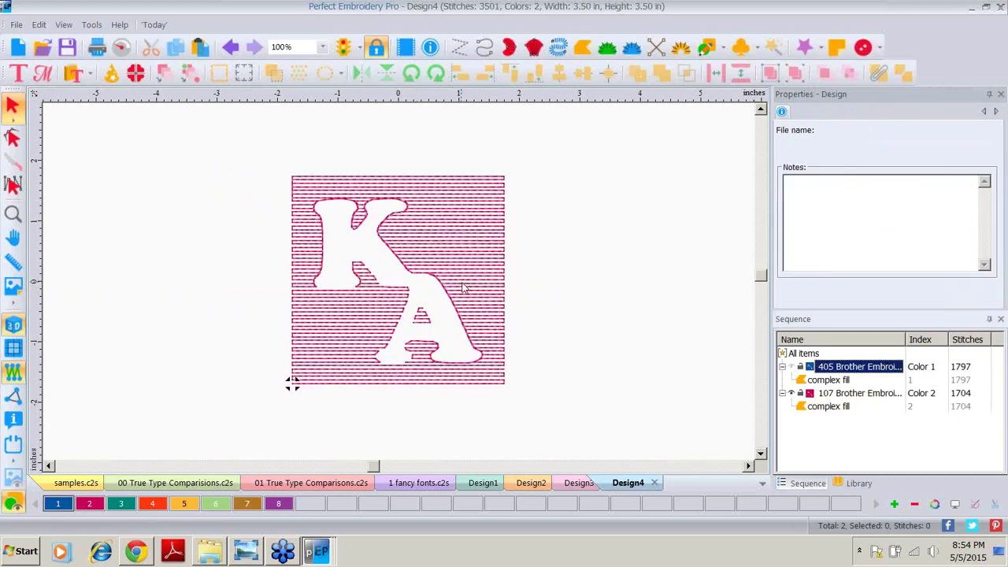
click(794, 370)
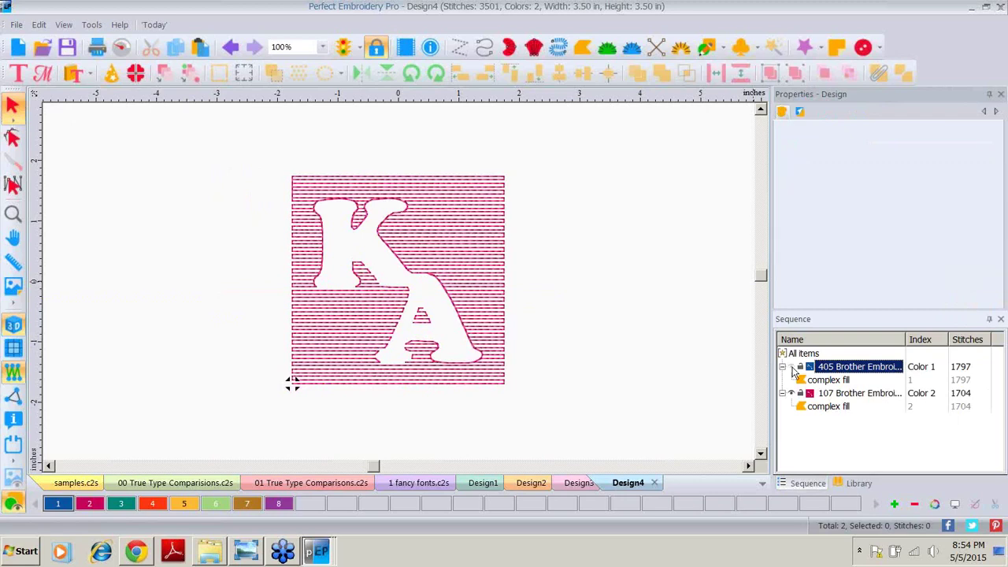
Hide the color 2 fill to inspect the vertical color 1 lines alone, and show it again
click(794, 394)
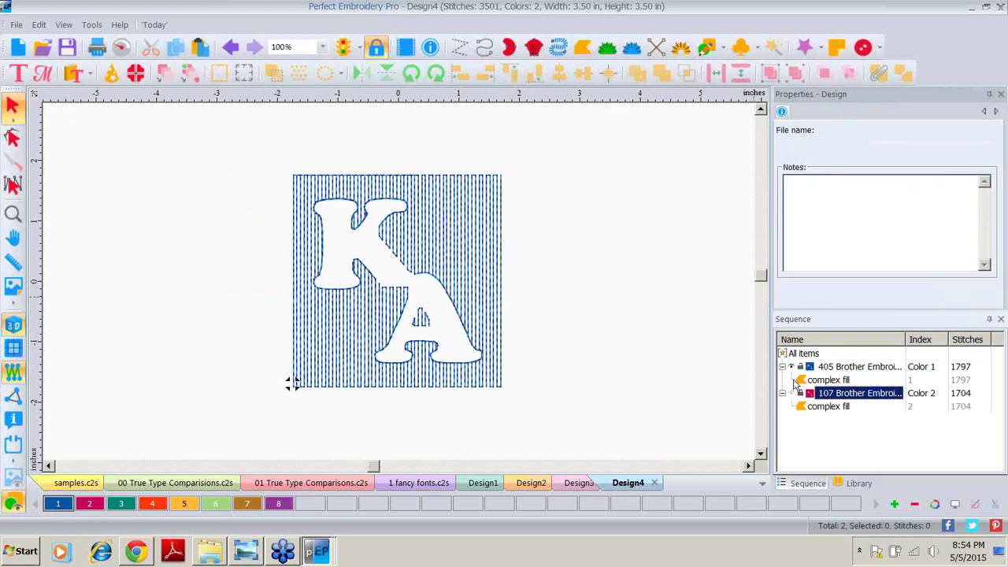
click(783, 397)
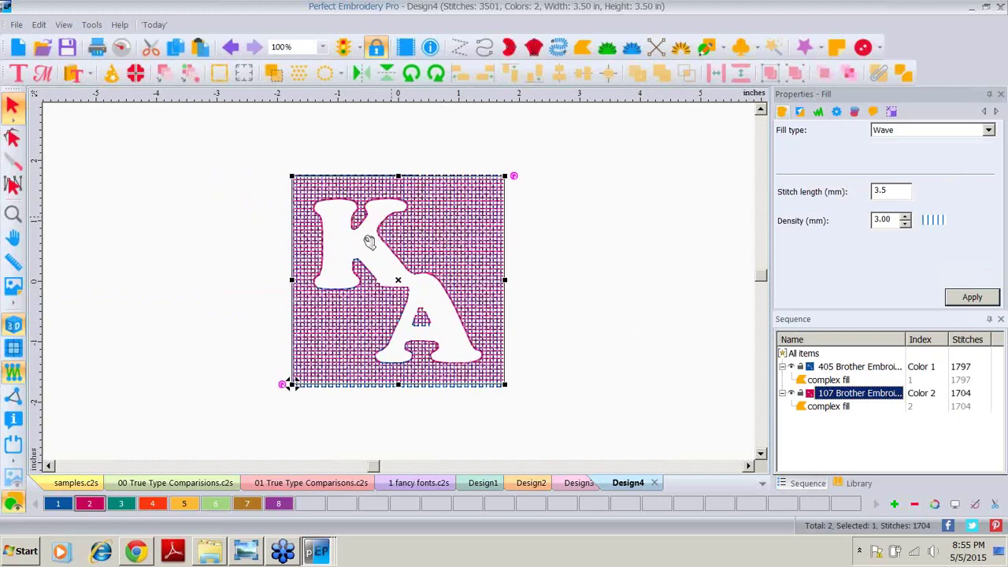
Create a border from the color 2 fill as a run outline around the square and the KA letters, and deselect it
right_click(822, 400)
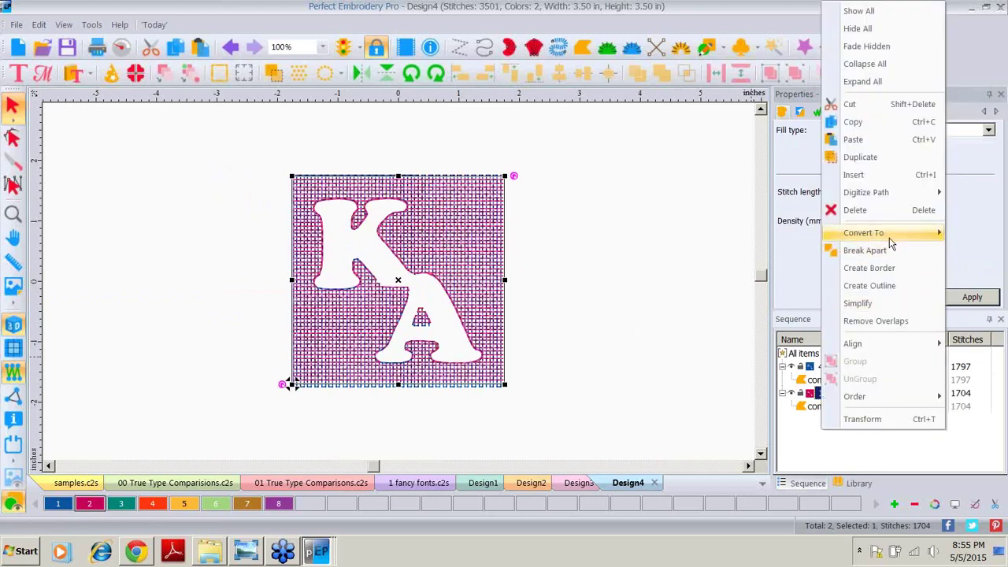
click(873, 270)
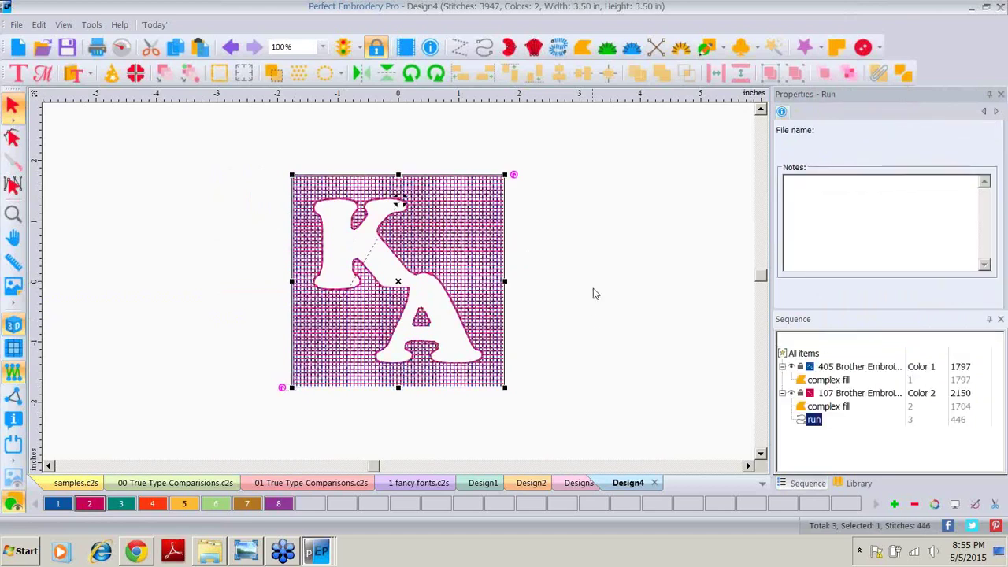
click(596, 294)
Switch to Windows Photo Viewer to view the stitched KA towel photo, and return to Design4 in Perfect Embroidery Pro
click(244, 556)
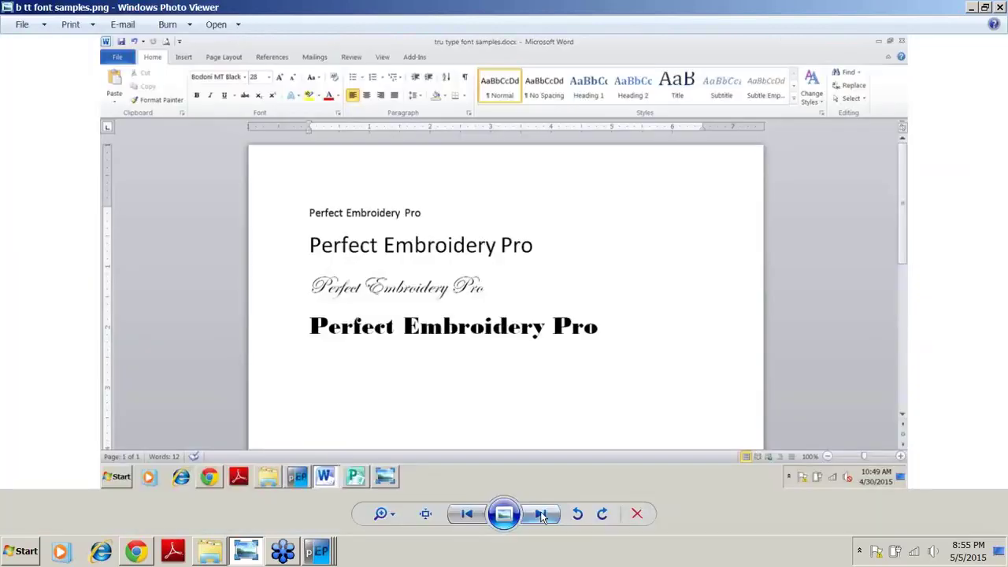
click(541, 514)
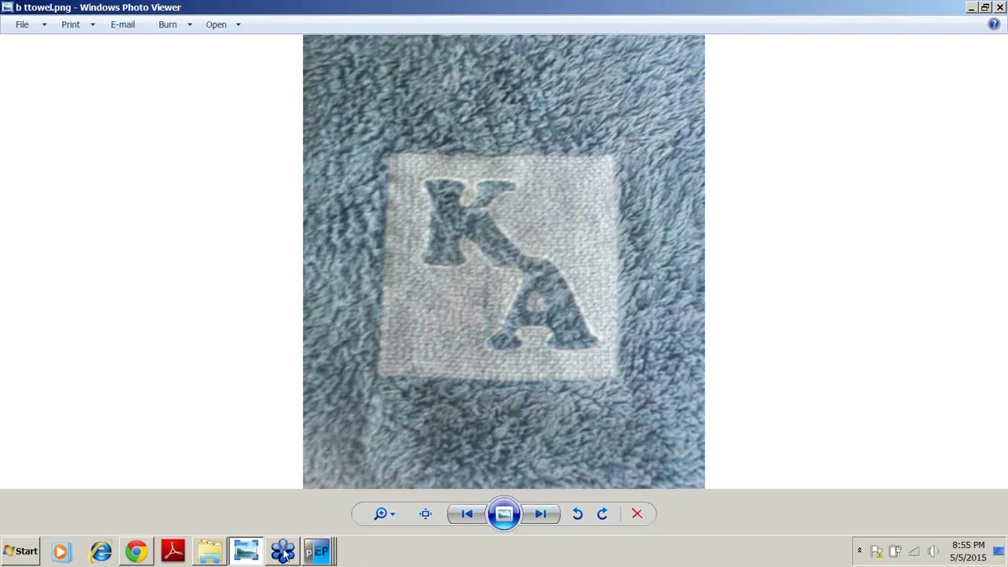
click(318, 552)
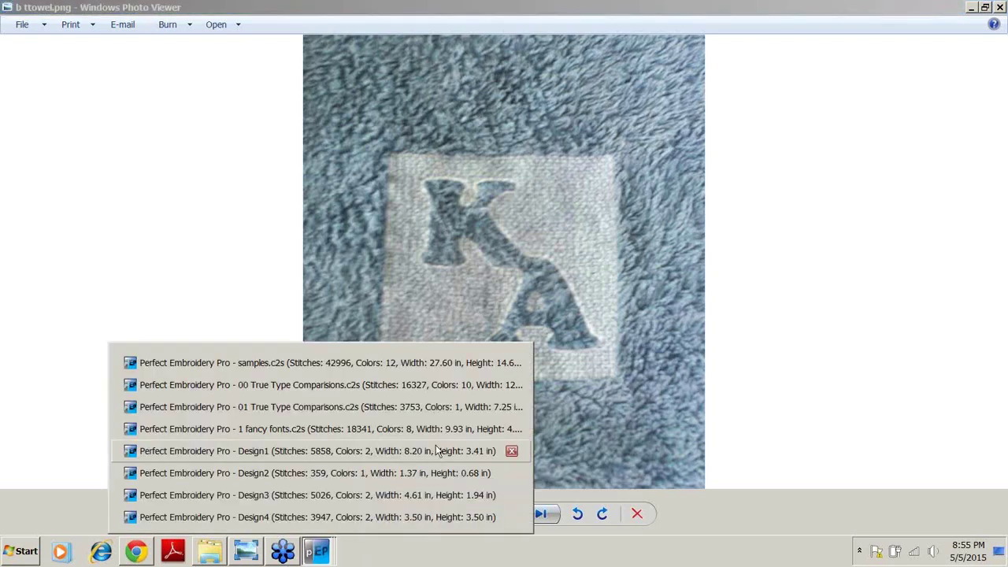
click(359, 518)
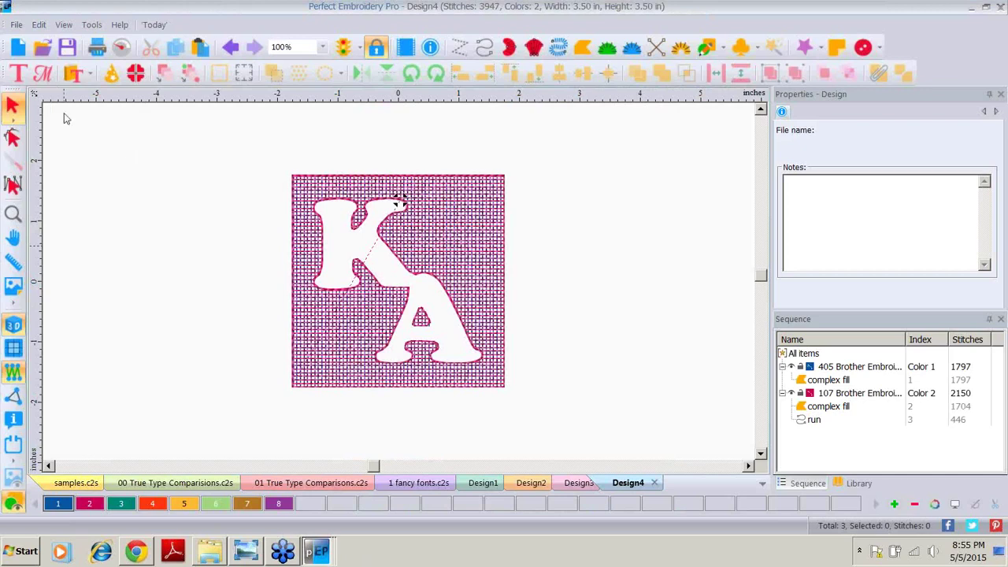
Open 3 embossed MOM.c2s and look over the motif shapes catalog, closing it without inserting a shape
click(41, 47)
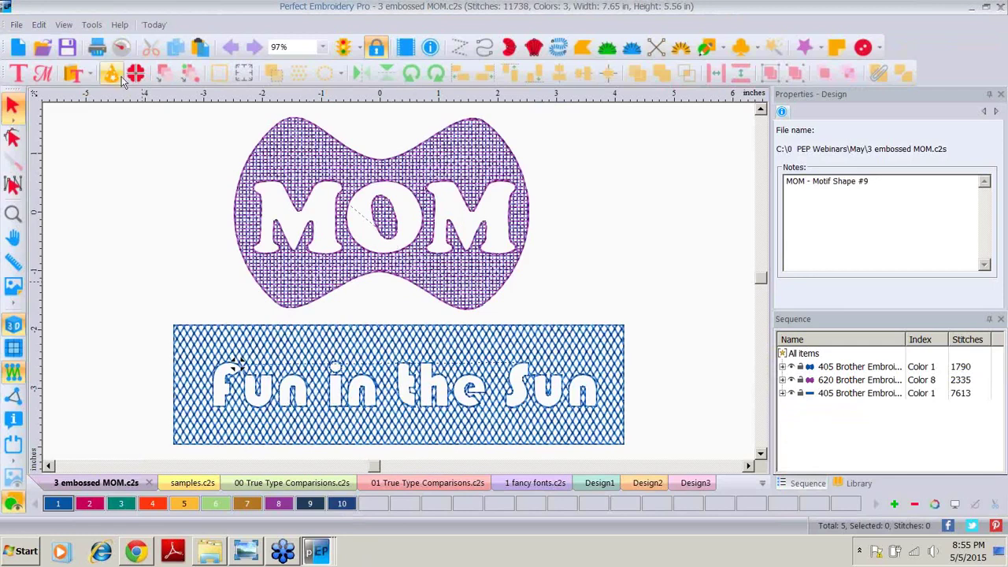
click(79, 73)
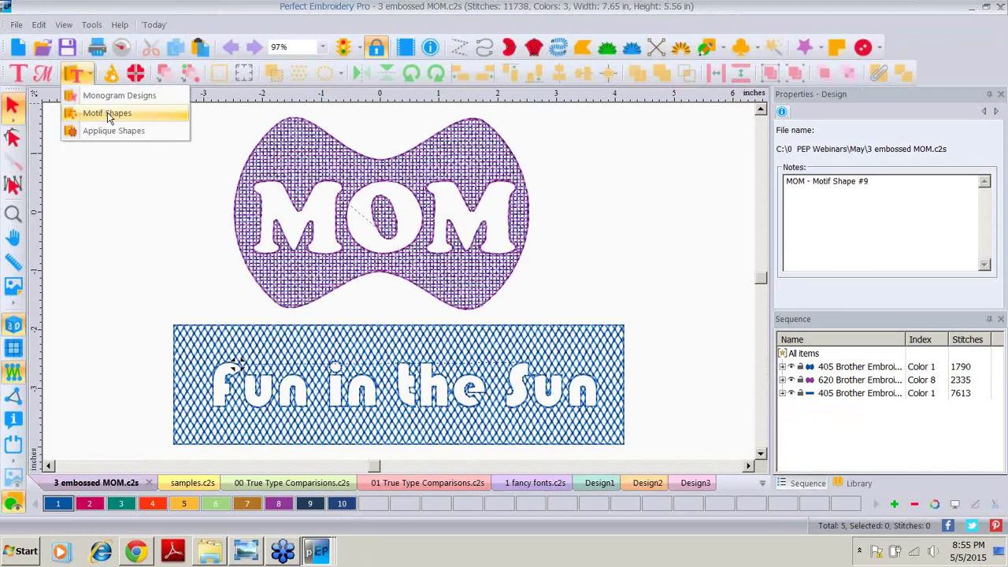
click(111, 118)
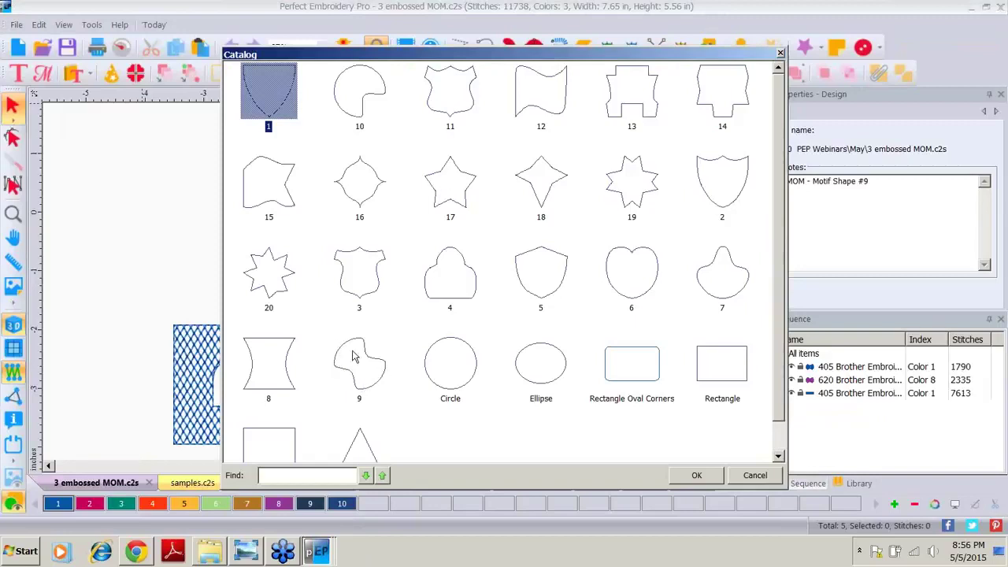
click(753, 476)
Select the crosshatched fill behind Fun in the Sun to examine its fill type and pattern settings, and deselect it
click(471, 350)
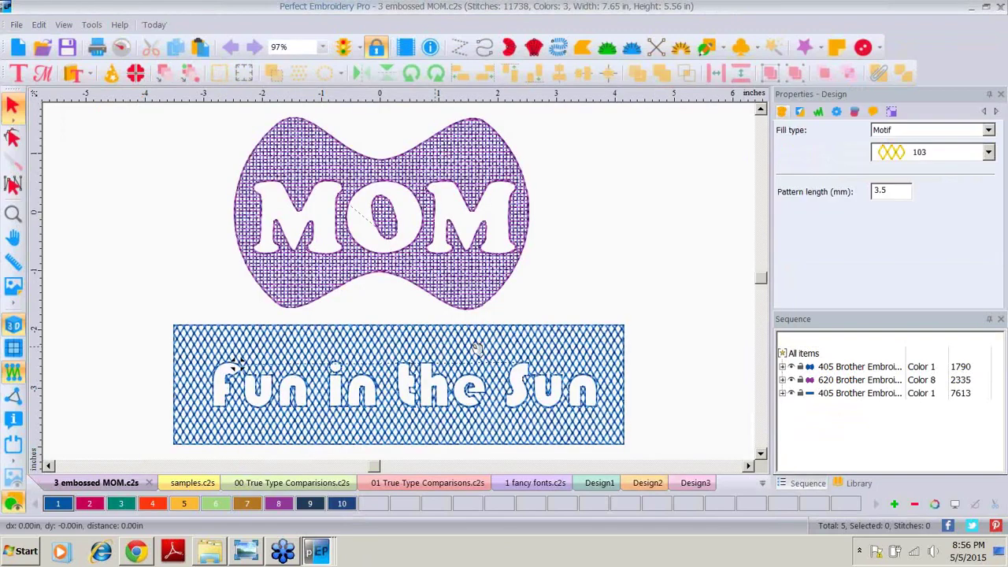
click(501, 348)
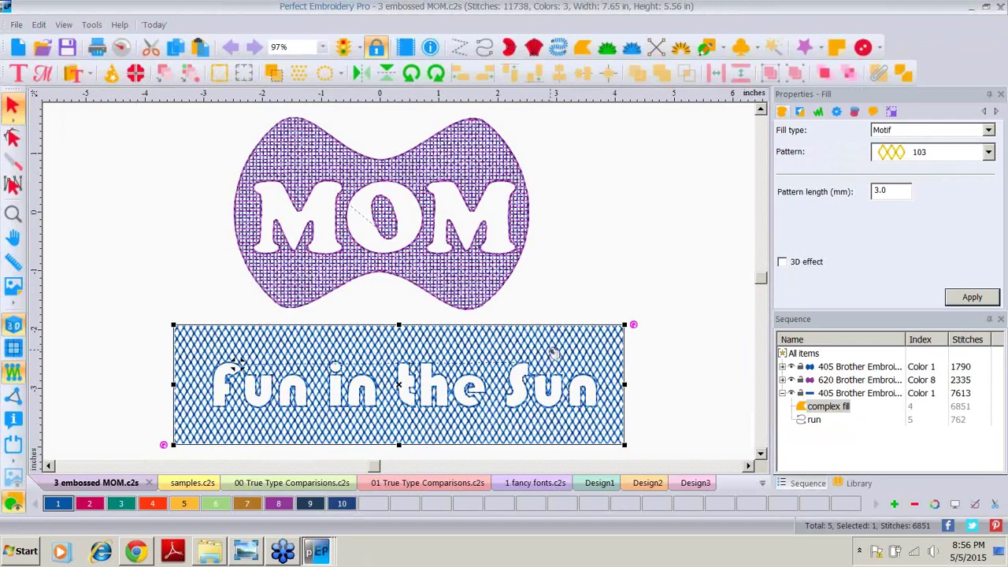
click(684, 277)
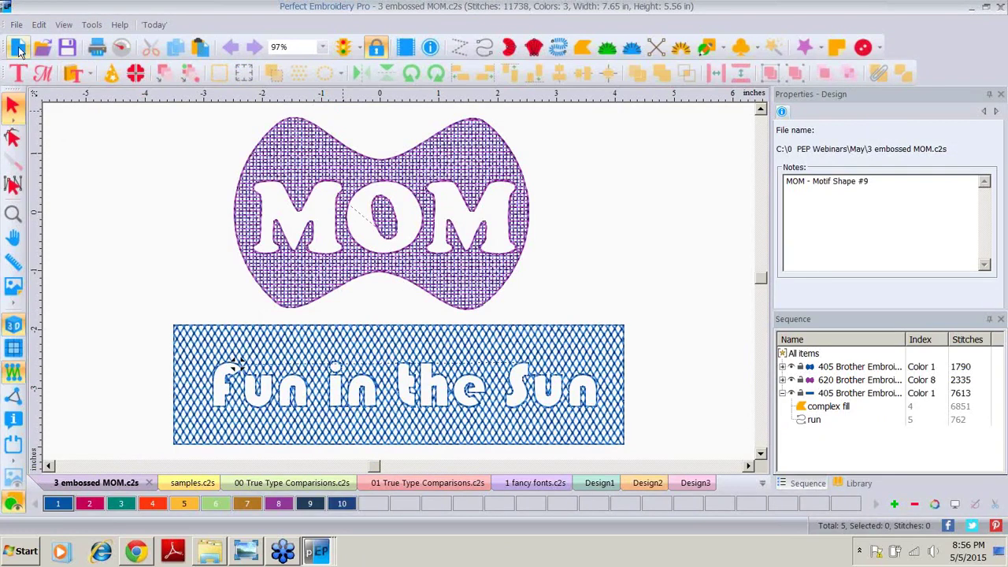
Open the design 4 apple.c2s from the May folder
click(42, 48)
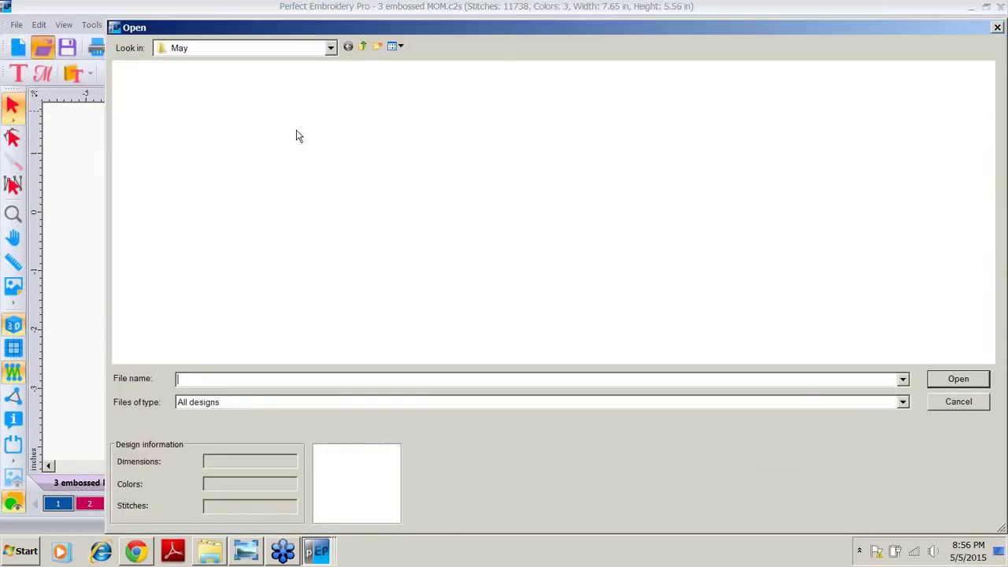
click(650, 106)
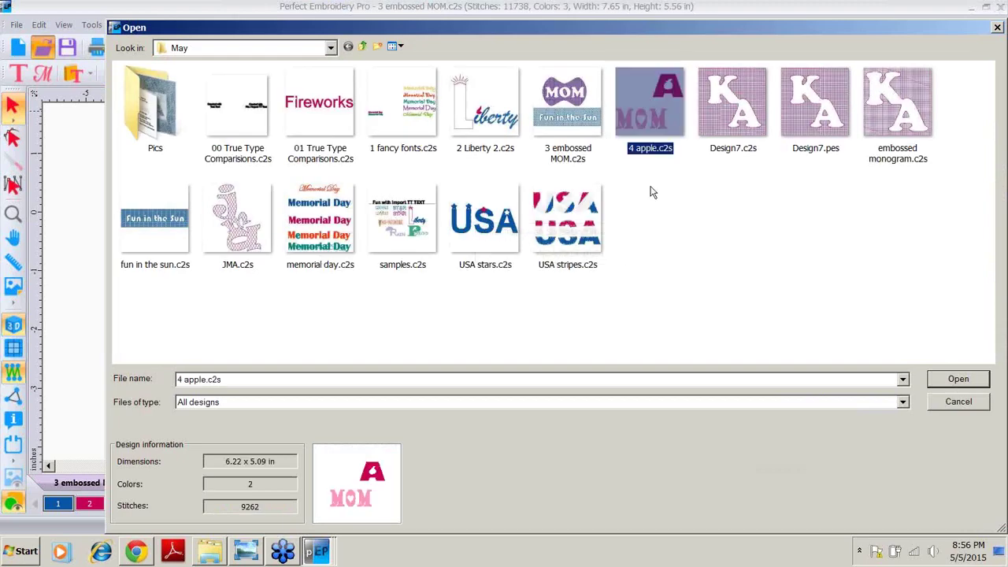
double_click(660, 107)
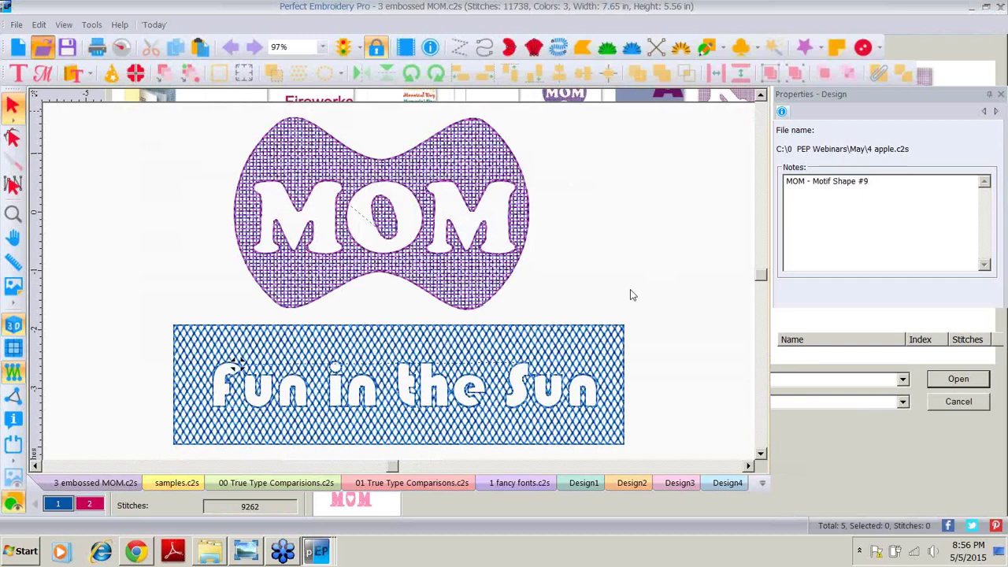
click(16, 327)
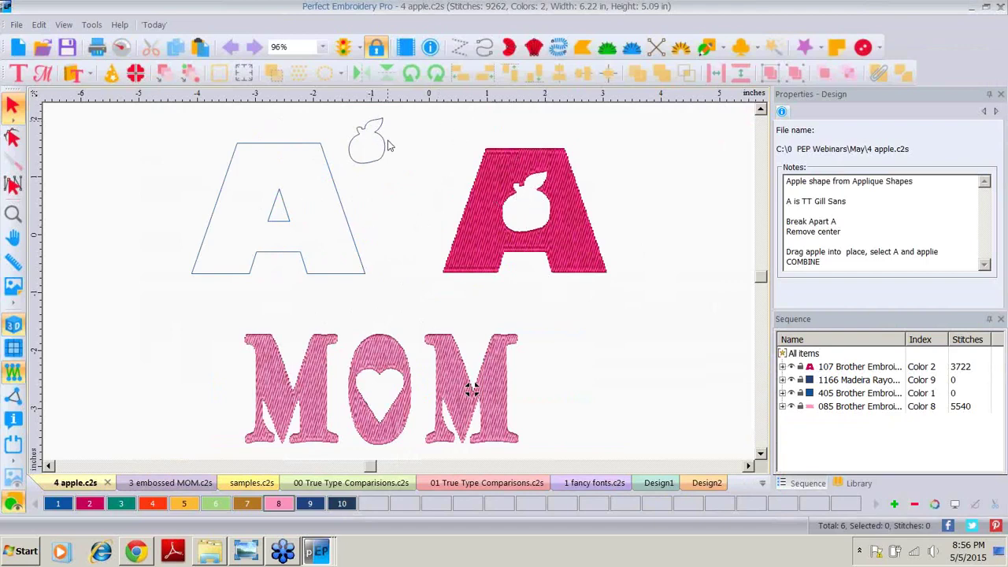
Break apart the outlined letter A and delete its small center triangle
click(232, 170)
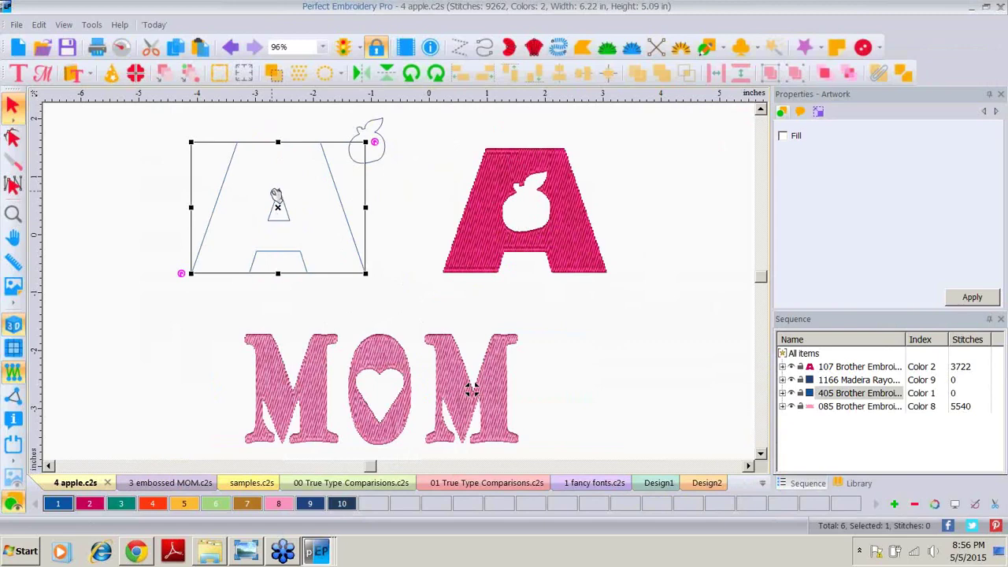
right_click(276, 197)
click(294, 332)
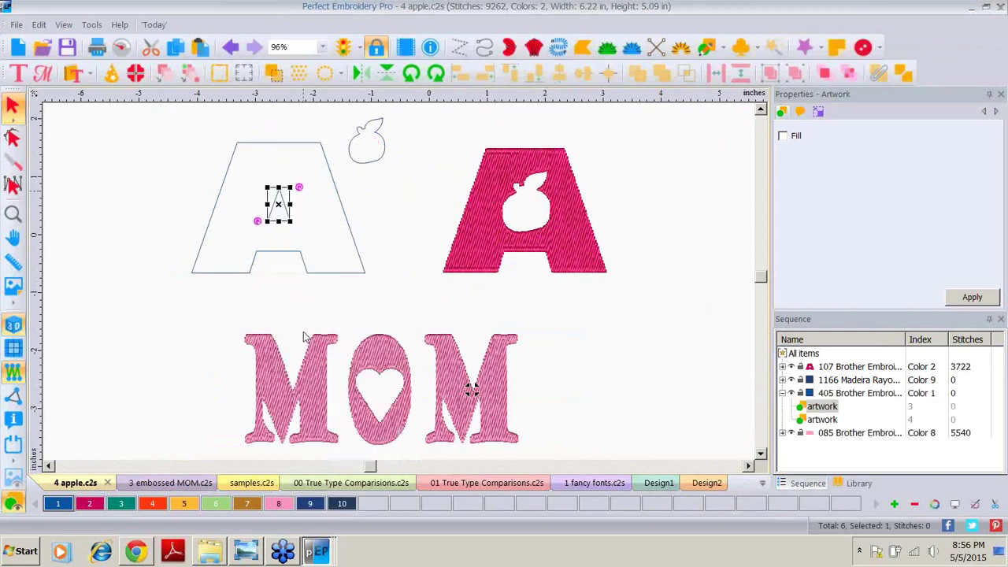
drag(277, 203, 137, 197)
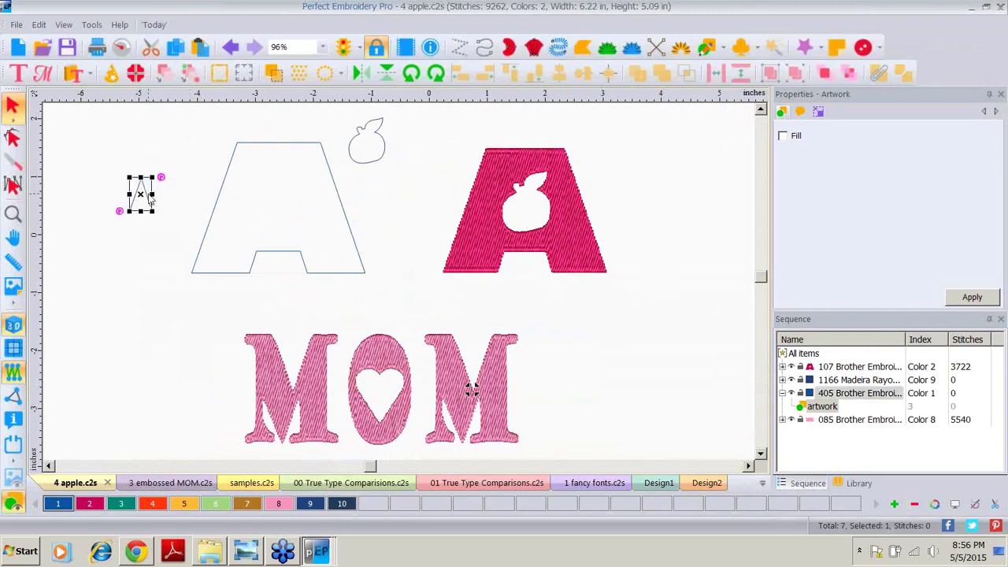
key(Delete)
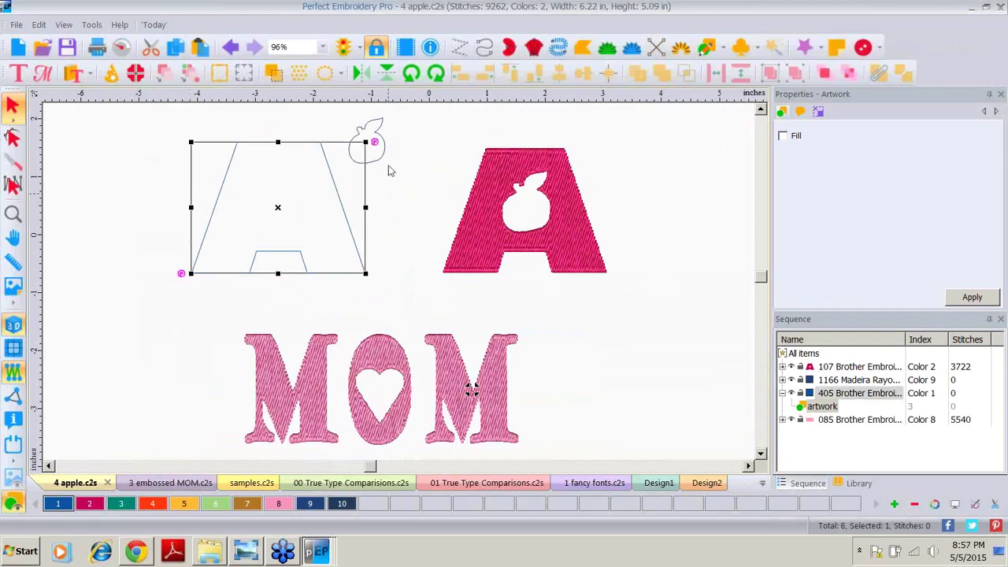
Move the apple outline into the middle of the outlined A, and combine both shapes into one object
click(376, 142)
drag(384, 143, 287, 201)
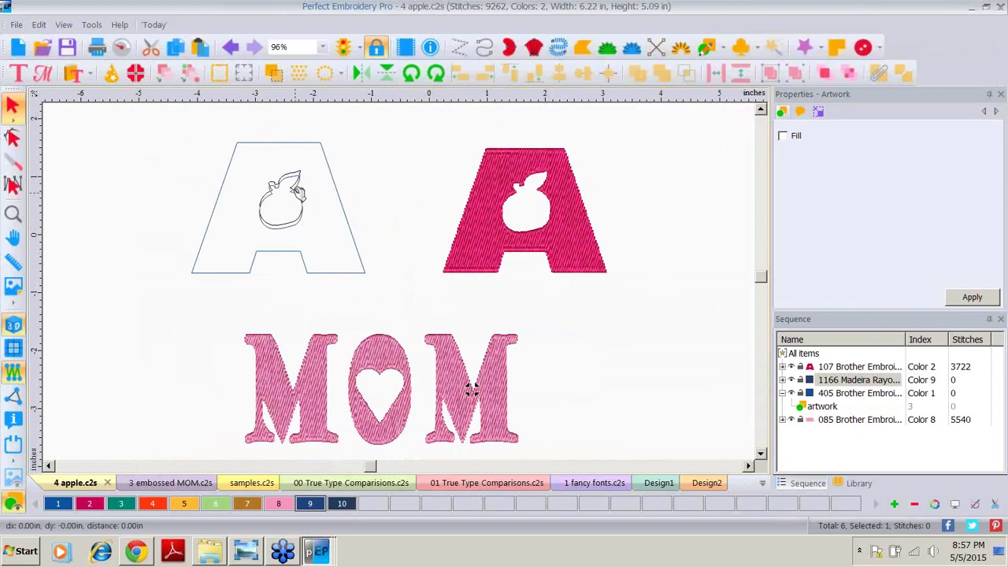
drag(160, 119, 370, 283)
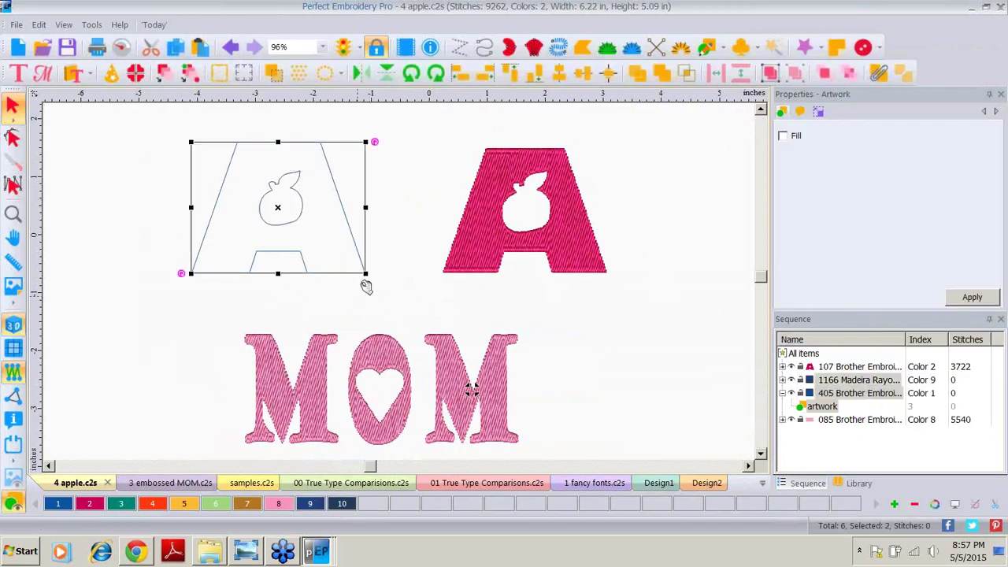
click(879, 75)
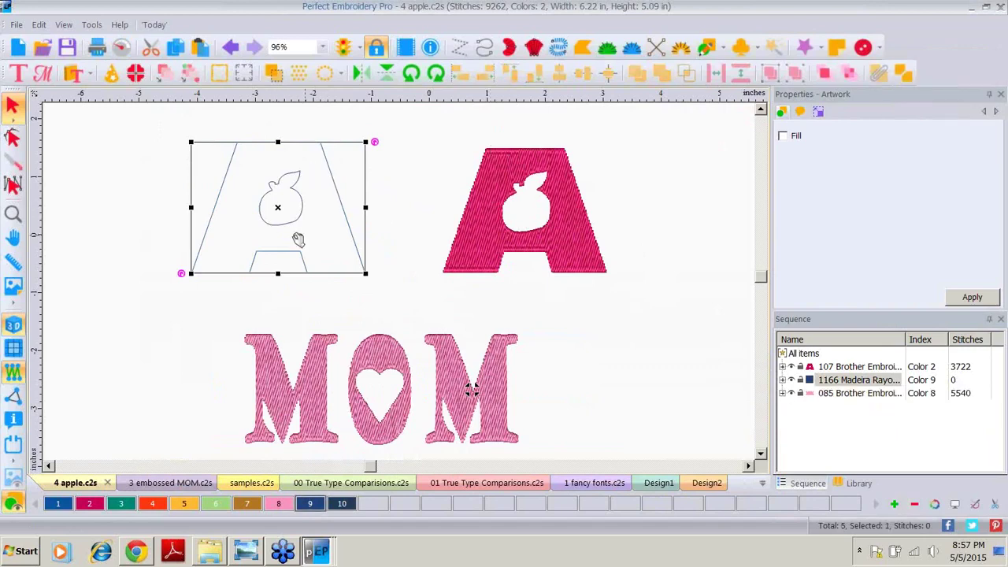
Convert the combined A and apple artwork to a stitched fill with the apple knocked out, and deselect it
right_click(290, 183)
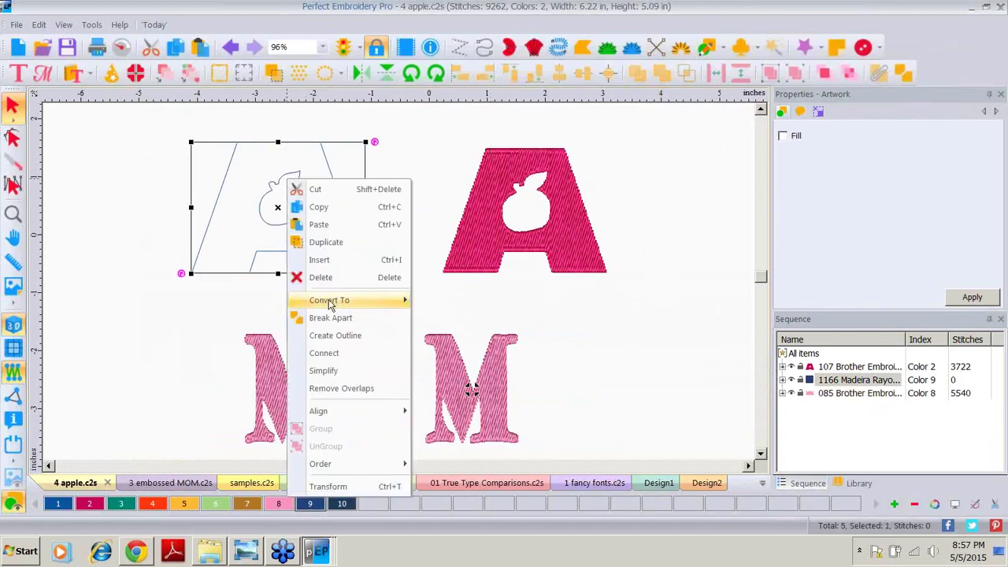
mouse_move(402, 296)
click(430, 318)
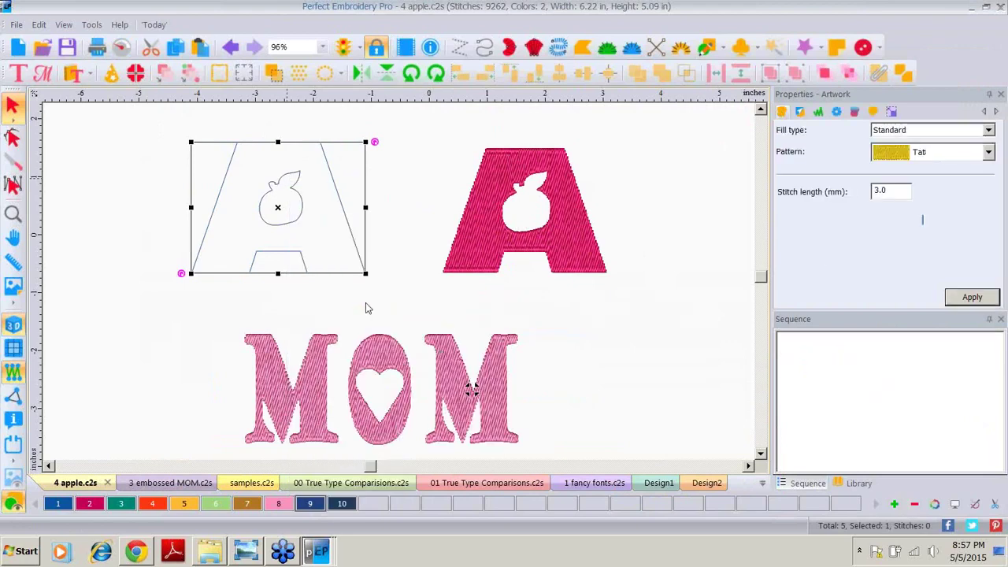
click(196, 310)
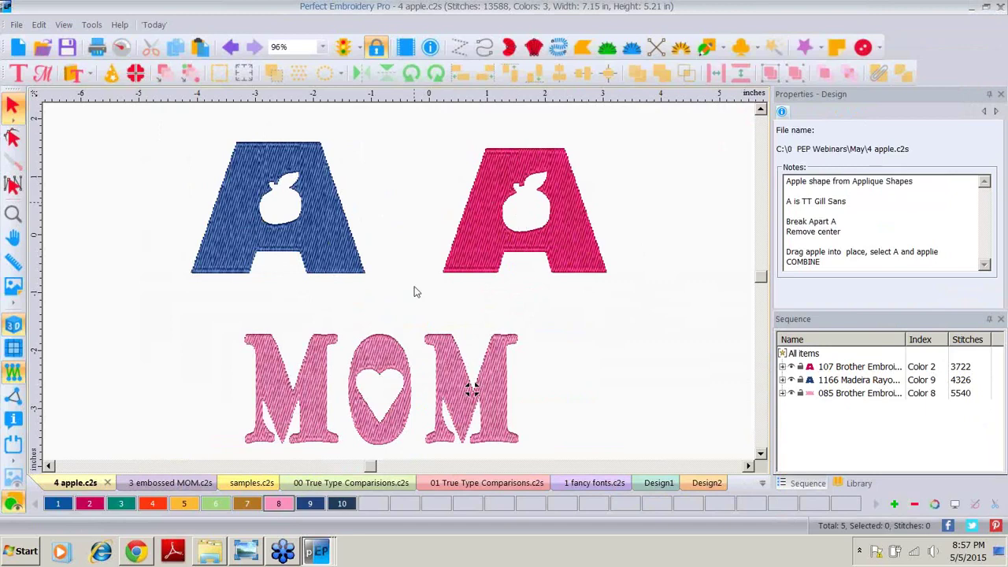
click(761, 455)
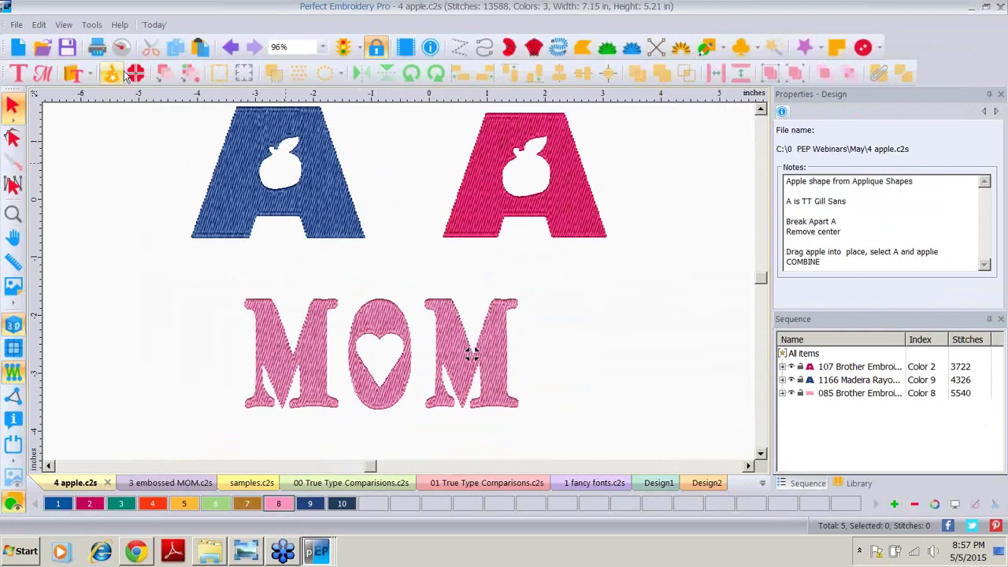
click(75, 73)
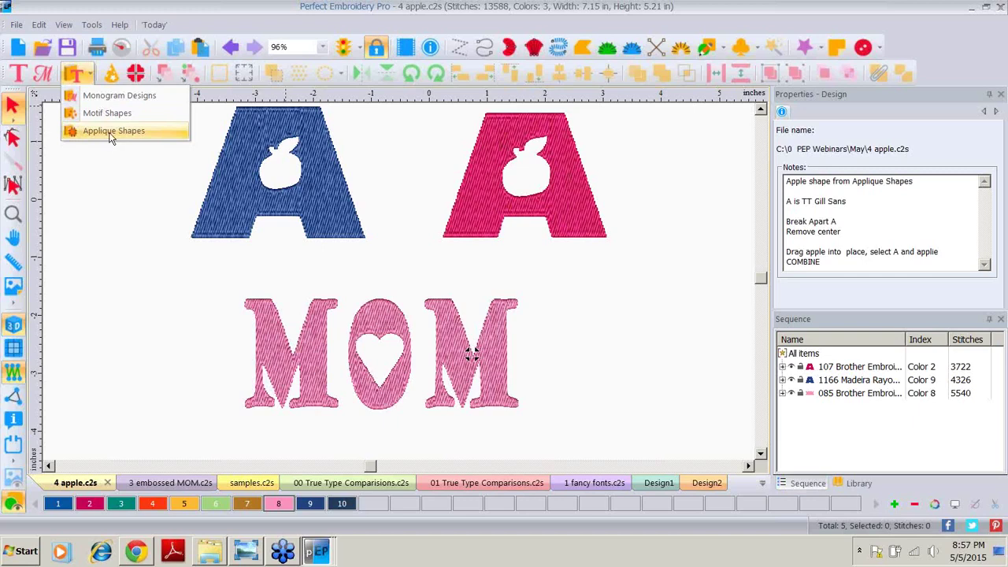
click(127, 267)
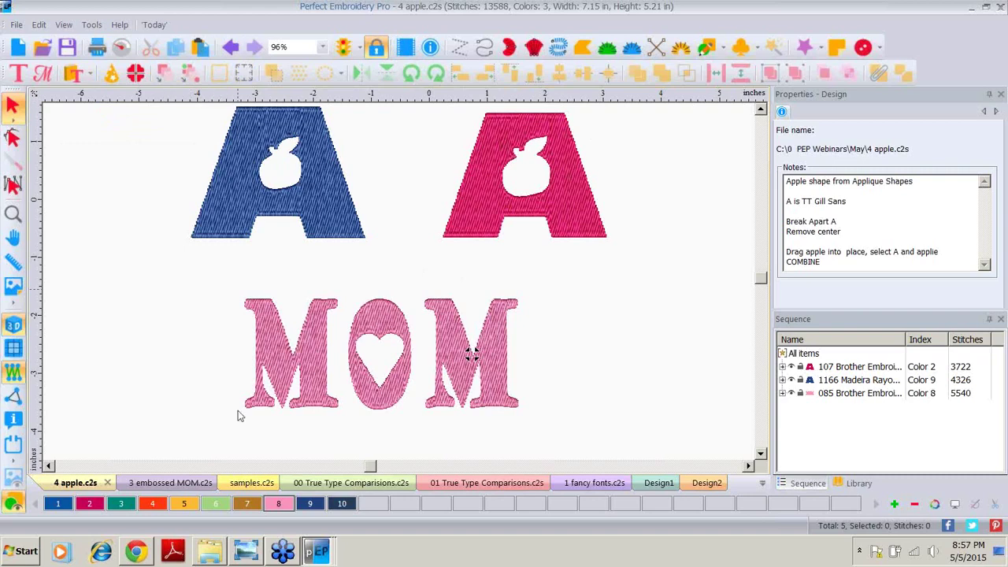
Switch to Windows Photo Viewer and browse the baby quilt, free fonts, font viewer and Fun with Import TT Text images
click(246, 553)
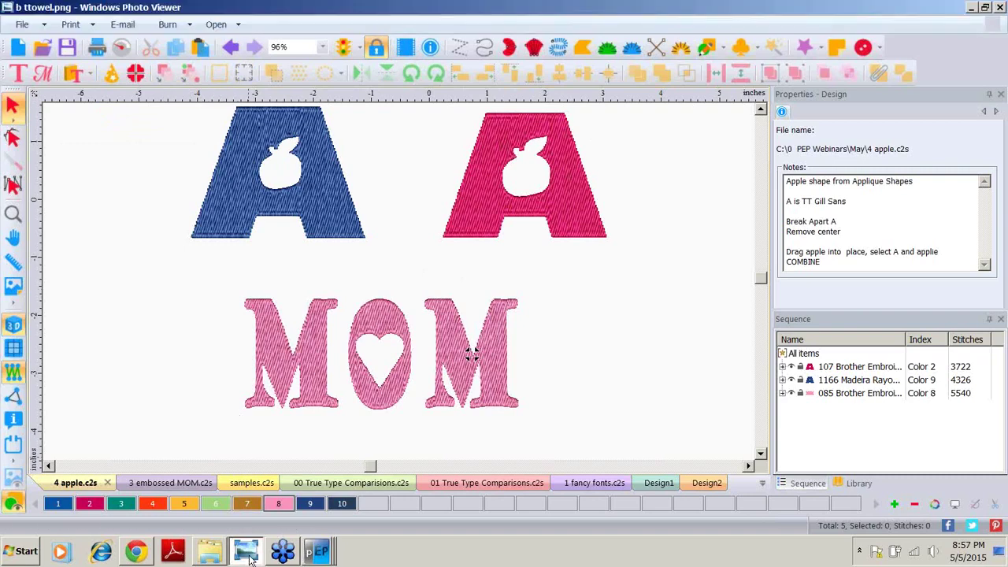
scroll(436, 294, down, 1)
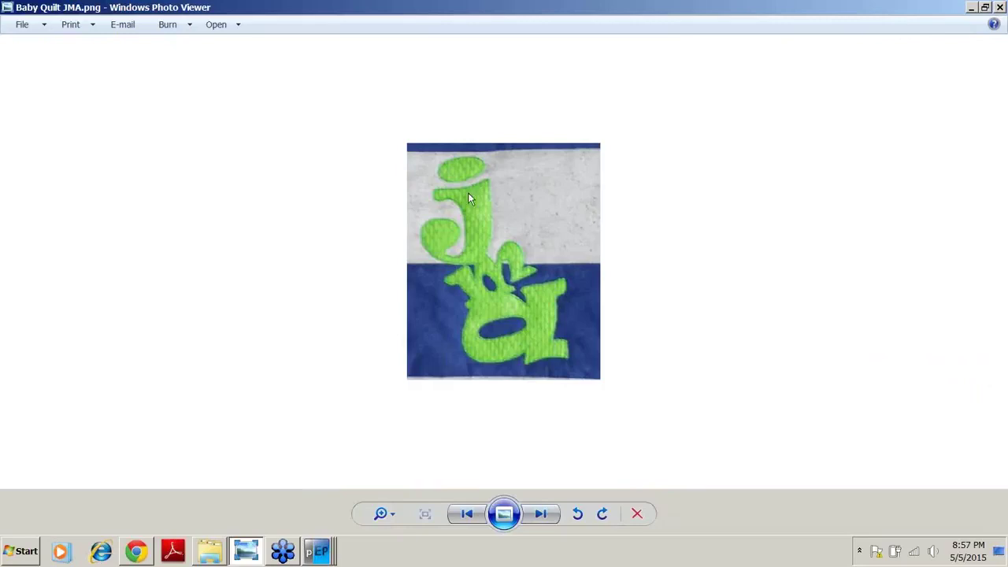
click(540, 516)
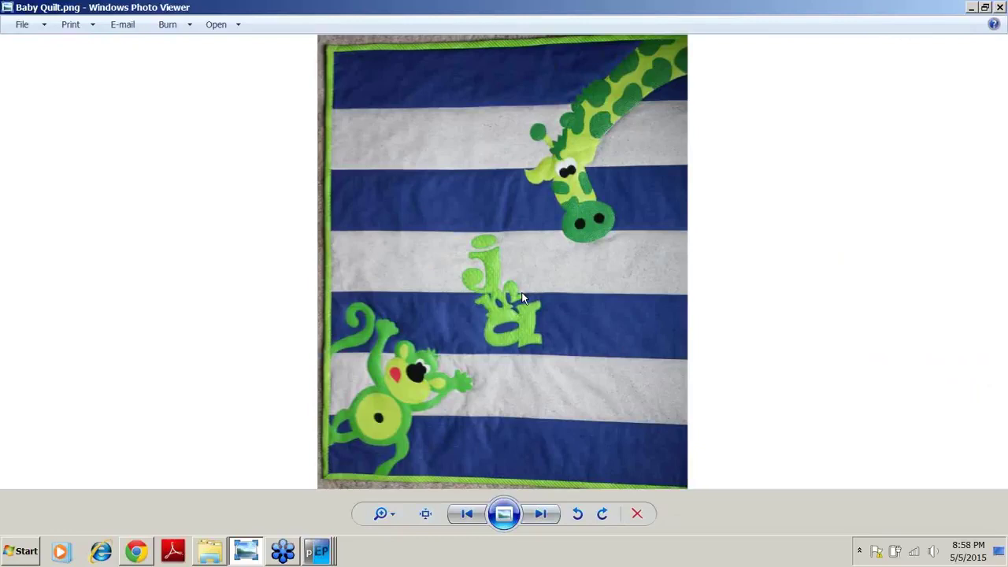
click(540, 515)
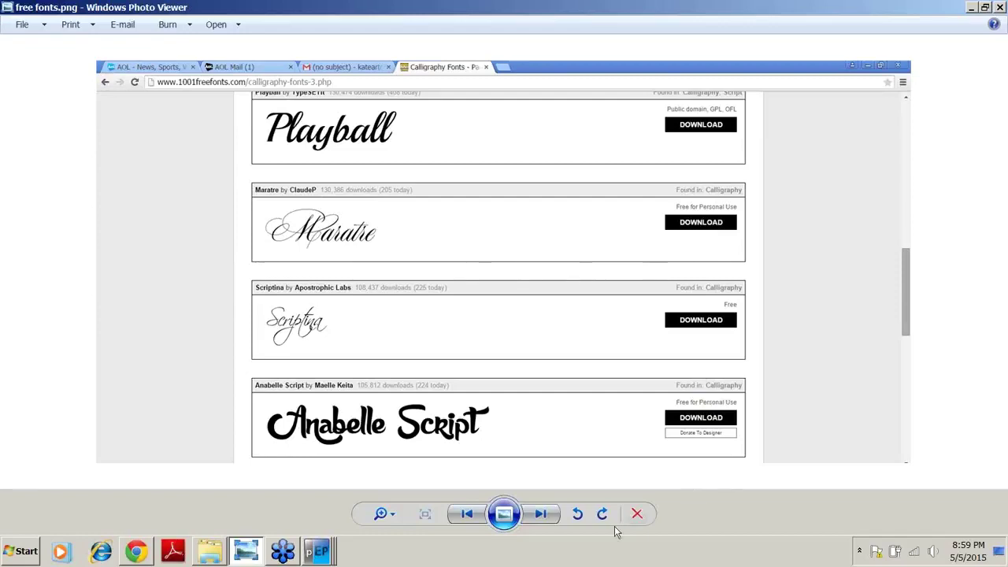
click(537, 521)
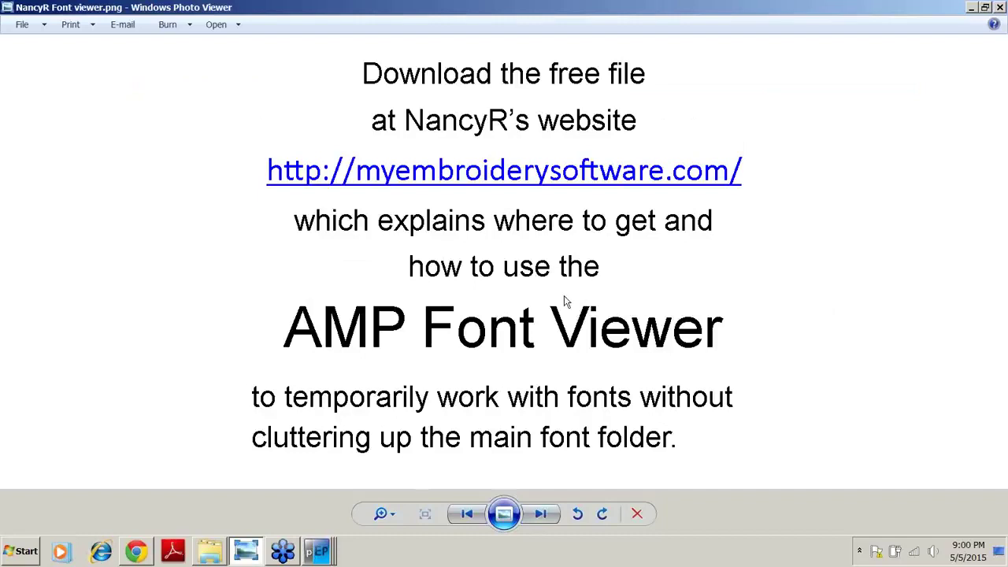
click(539, 514)
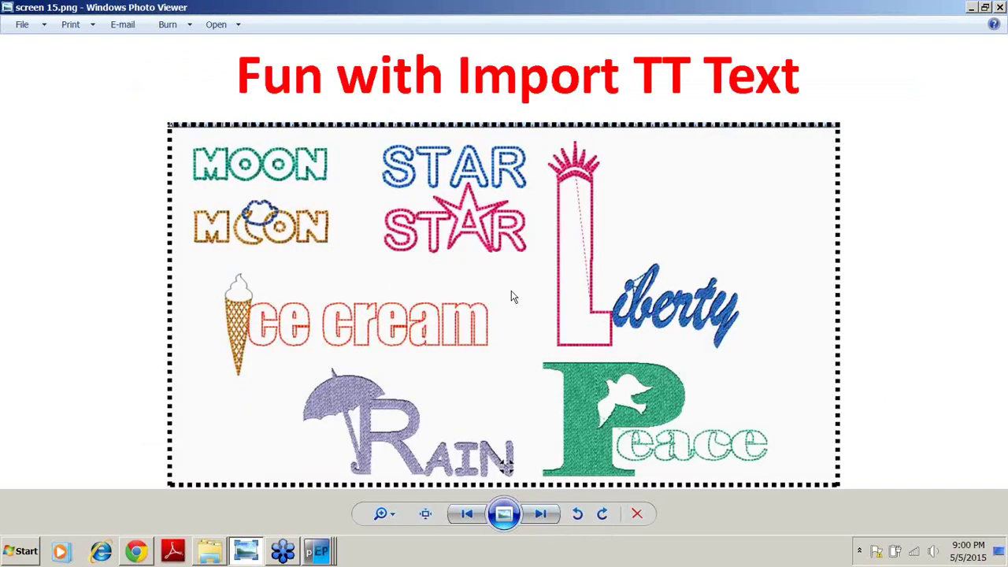